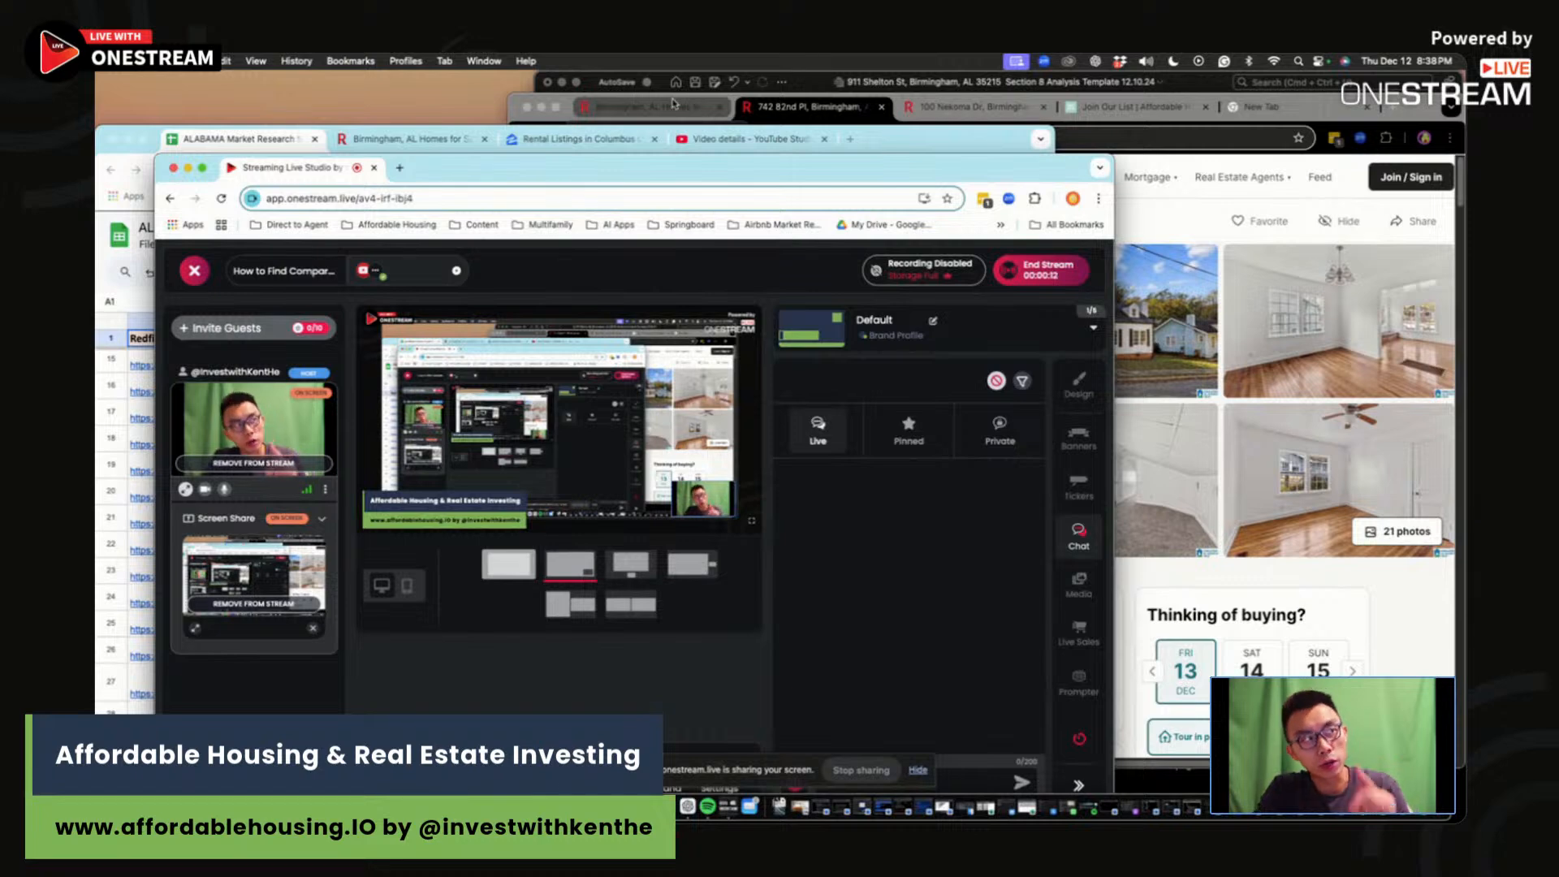
# Step: Bring the ALABAMA Market Research for ARV comps sheet in front of OneStream Live Studio
pyautogui.click(242, 147)
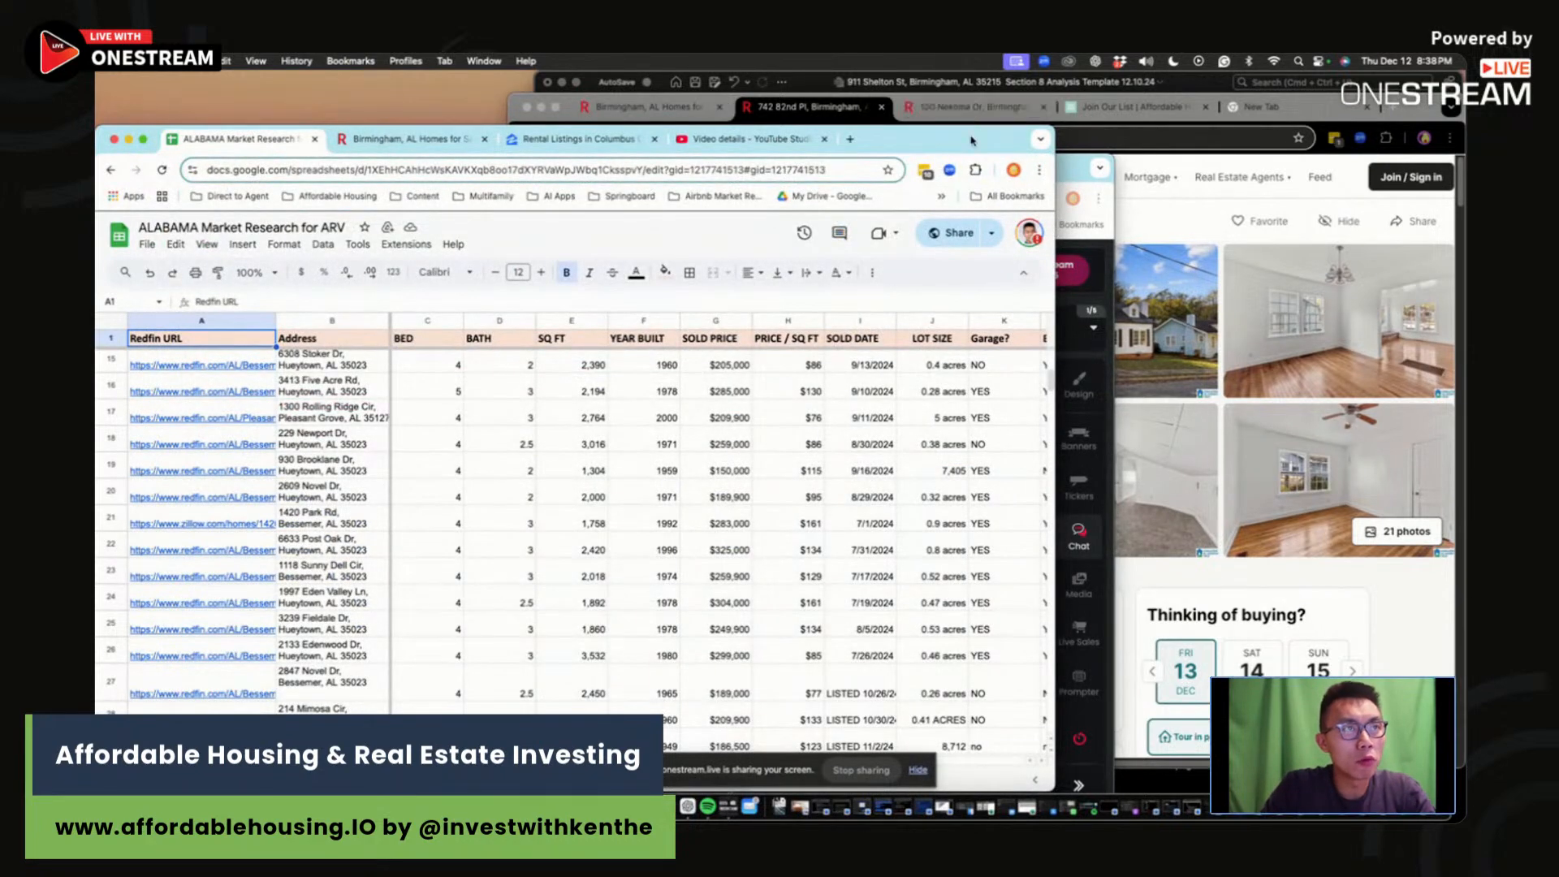
# Step: Widen the Sheets window and review the renovated 35206 comp figures, including G42's $208,000 sold price
pyautogui.moveTo(972, 140); pyautogui.dragTo(1007, 86)
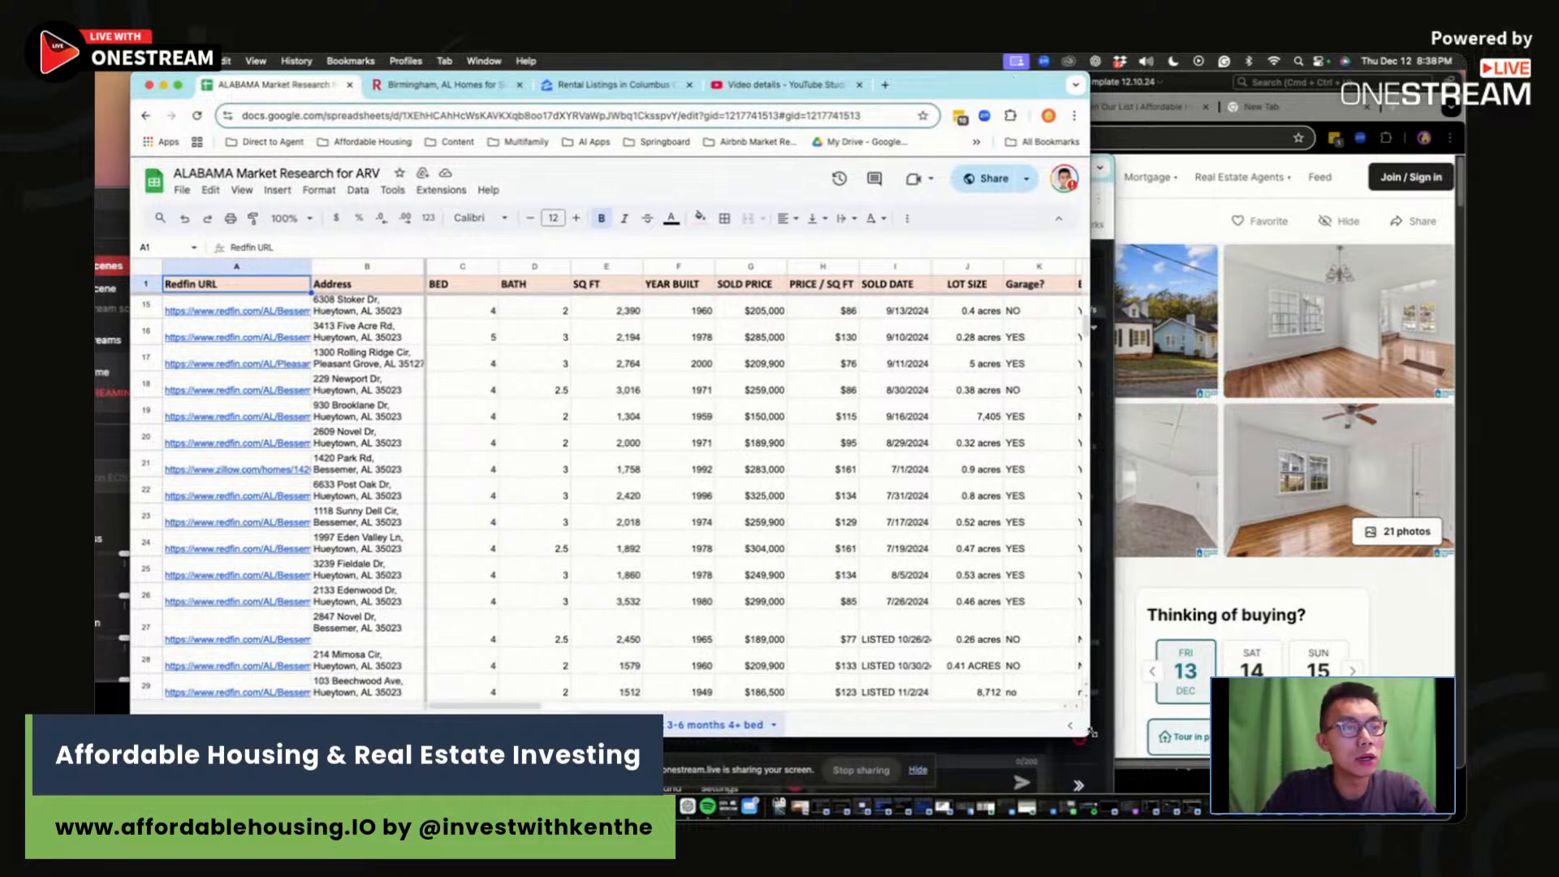
pyautogui.moveTo(1085, 735); pyautogui.dragTo(1312, 751)
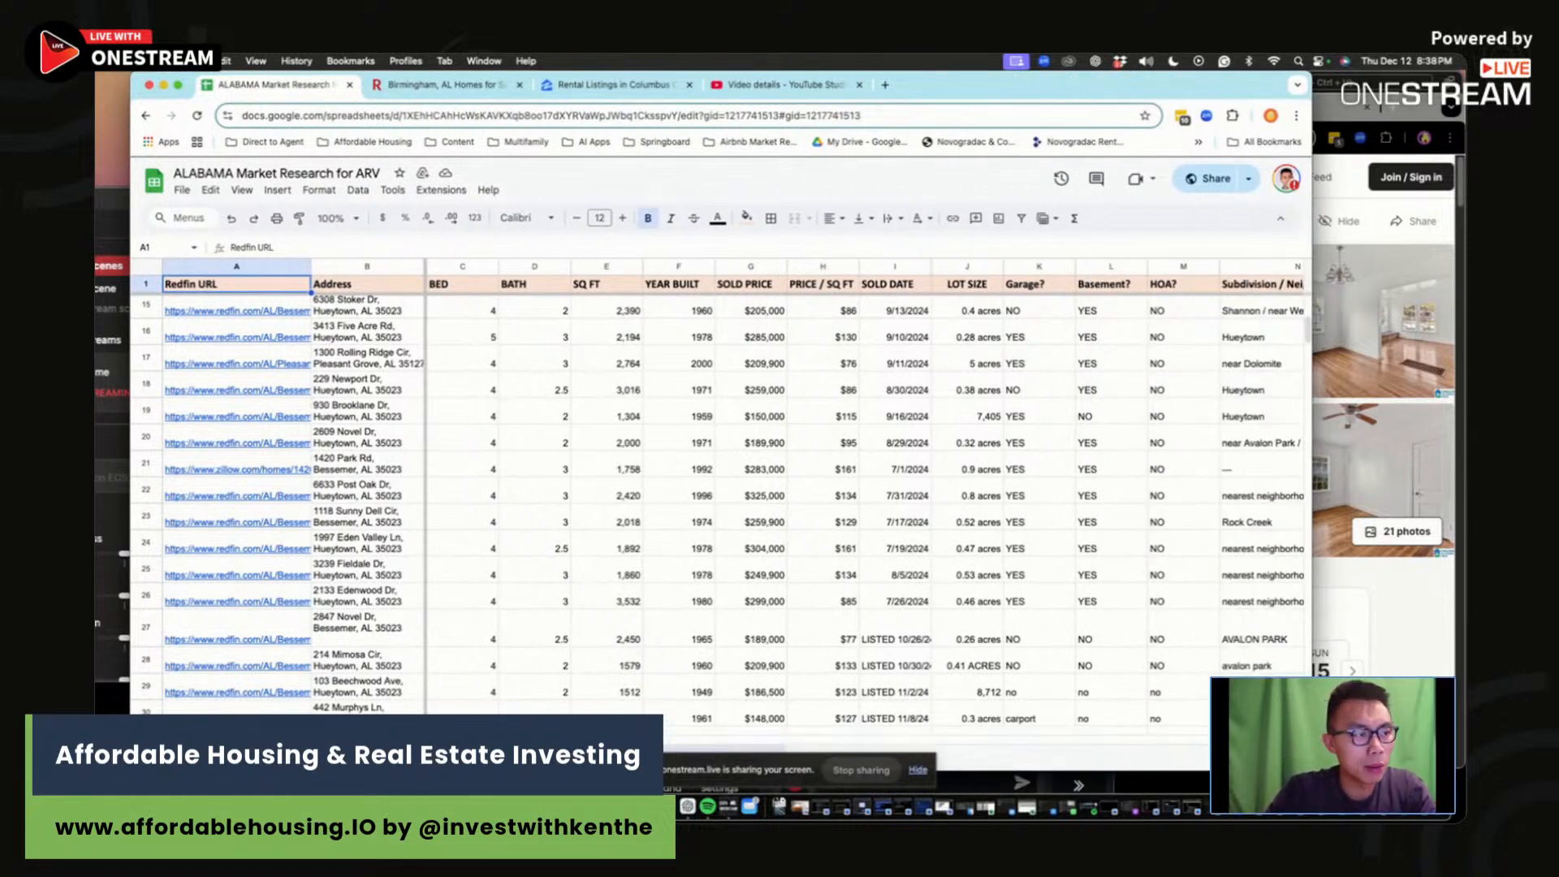
pyautogui.click(487, 757)
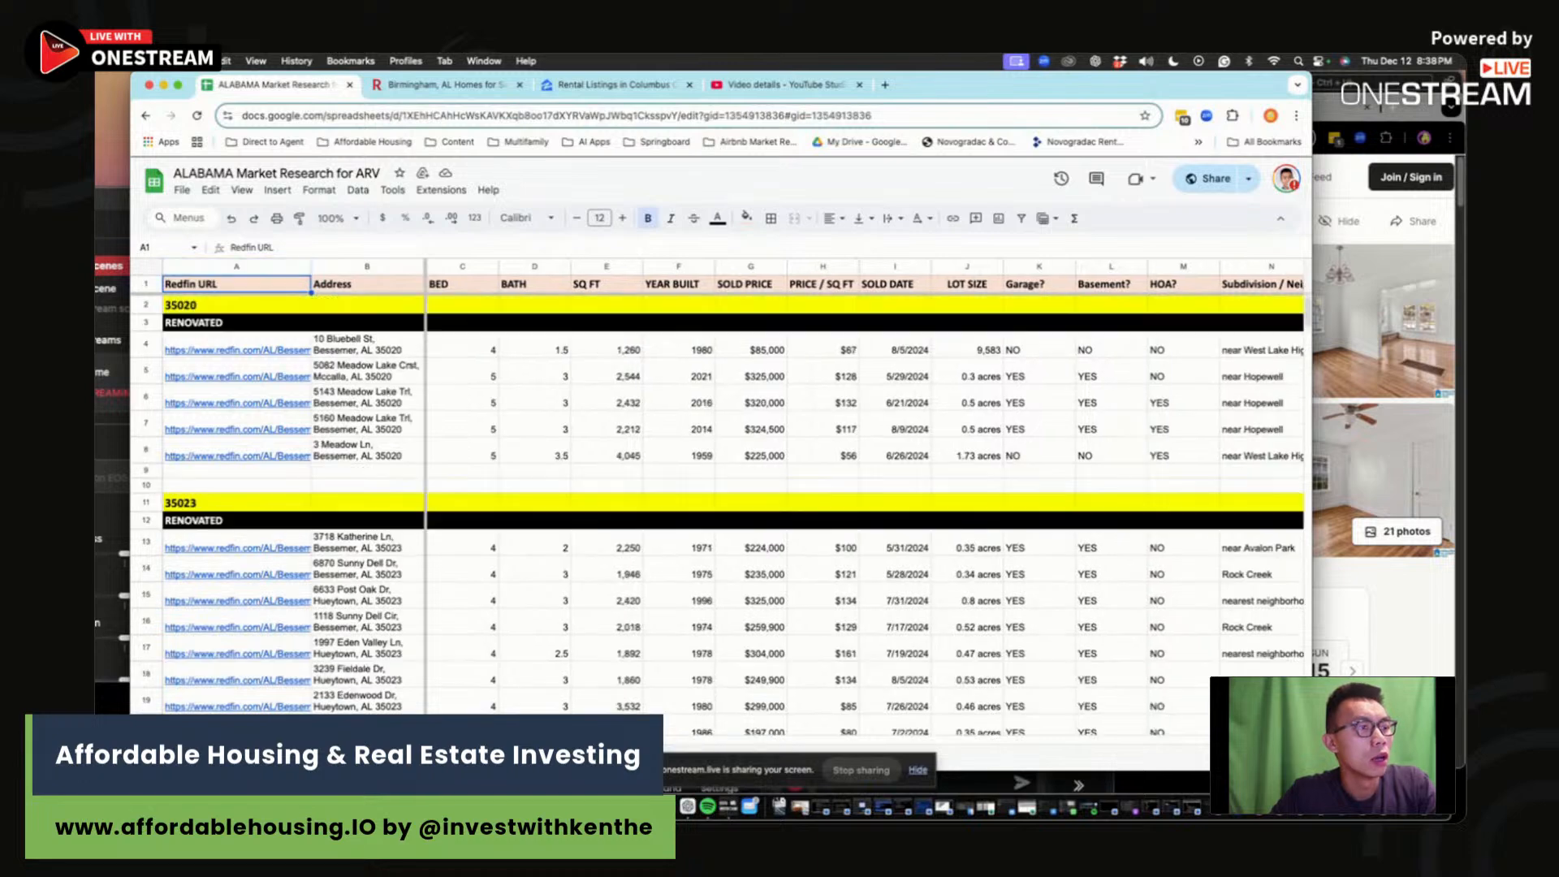
pyautogui.scroll(-9, 489, 578)
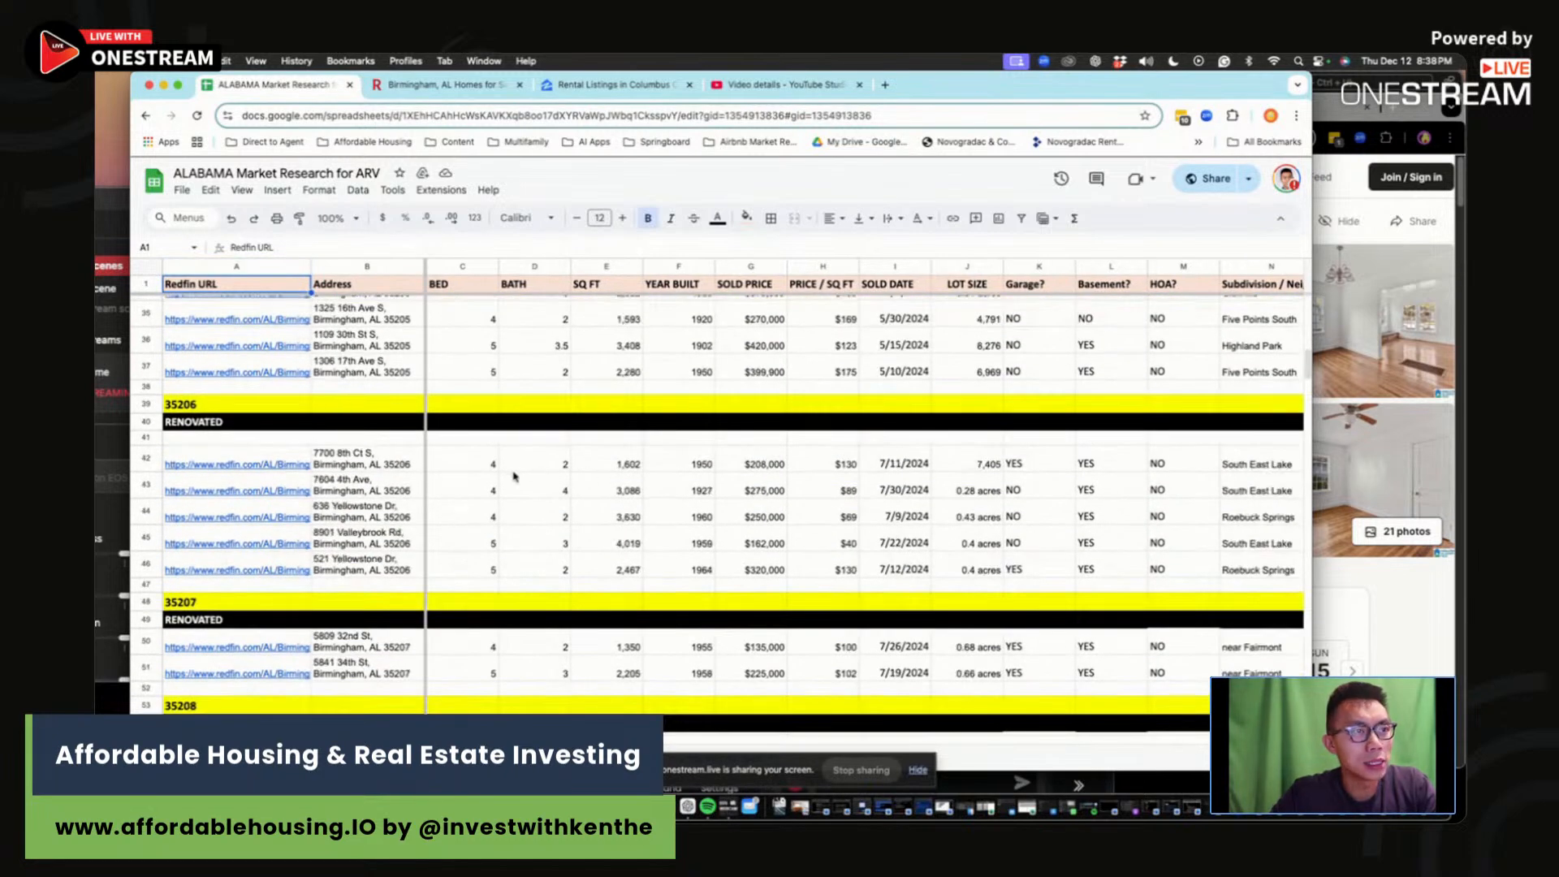
pyautogui.moveTo(487, 463); pyautogui.dragTo(862, 573)
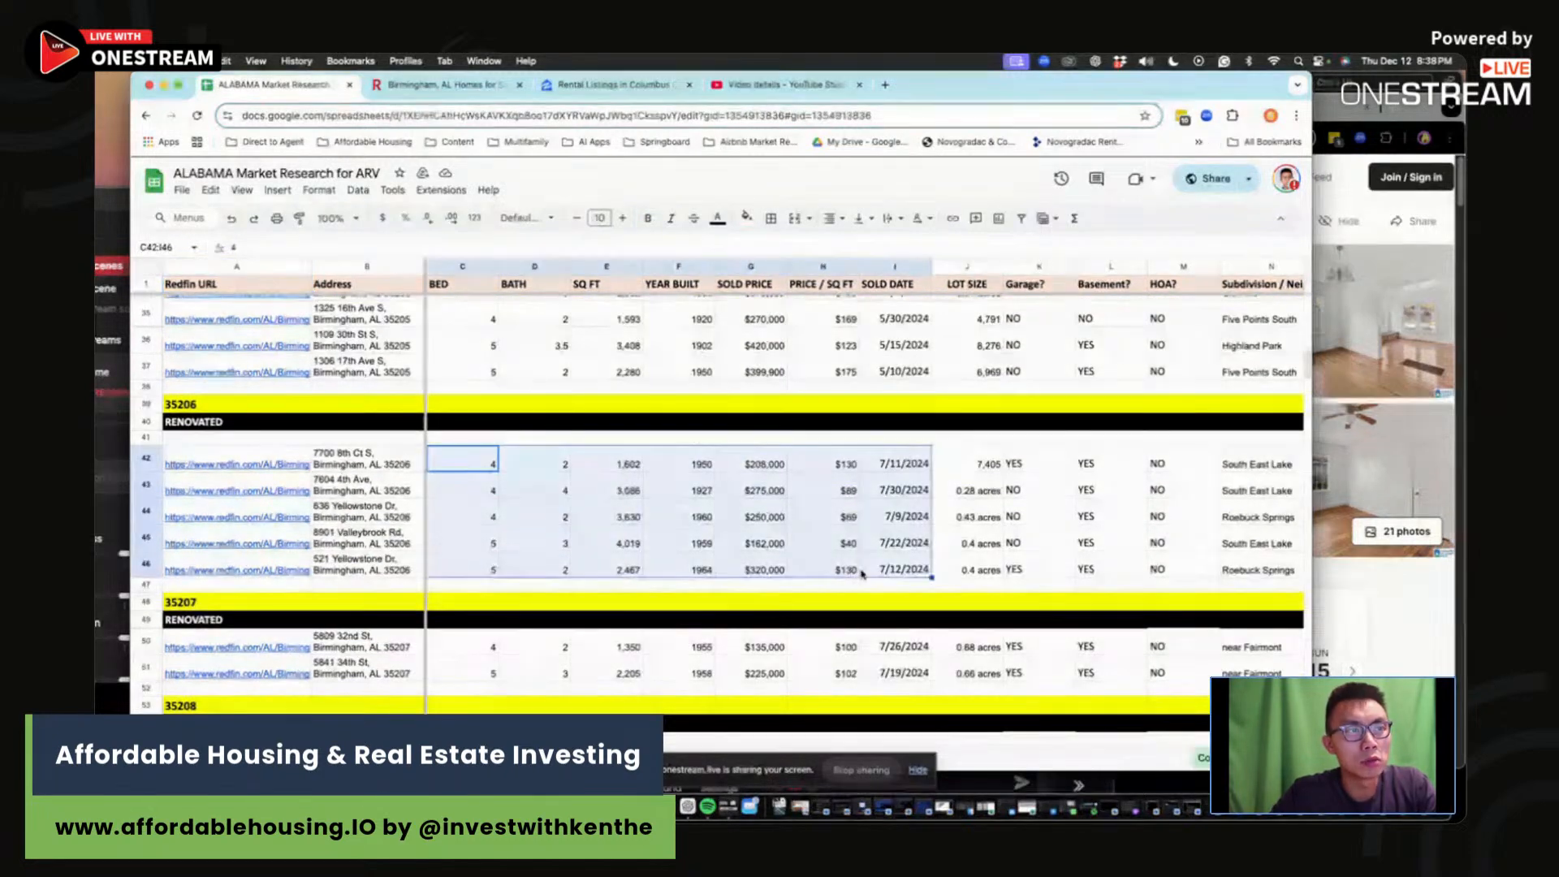
pyautogui.click(684, 467)
pyautogui.click(762, 459)
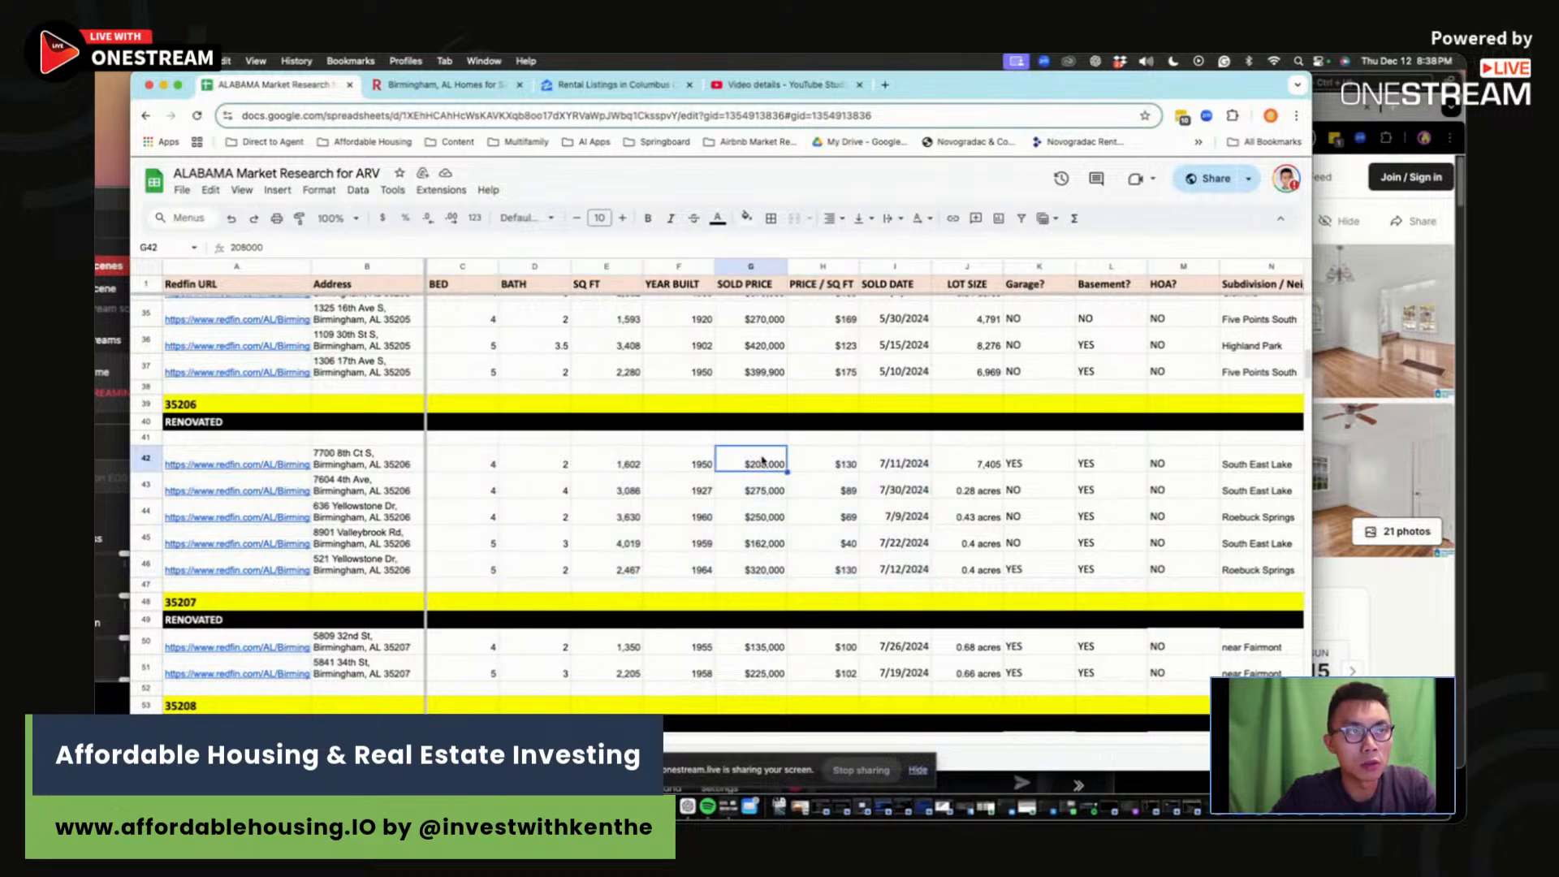
pyautogui.click(823, 463)
pyautogui.click(901, 474)
pyautogui.click(978, 469)
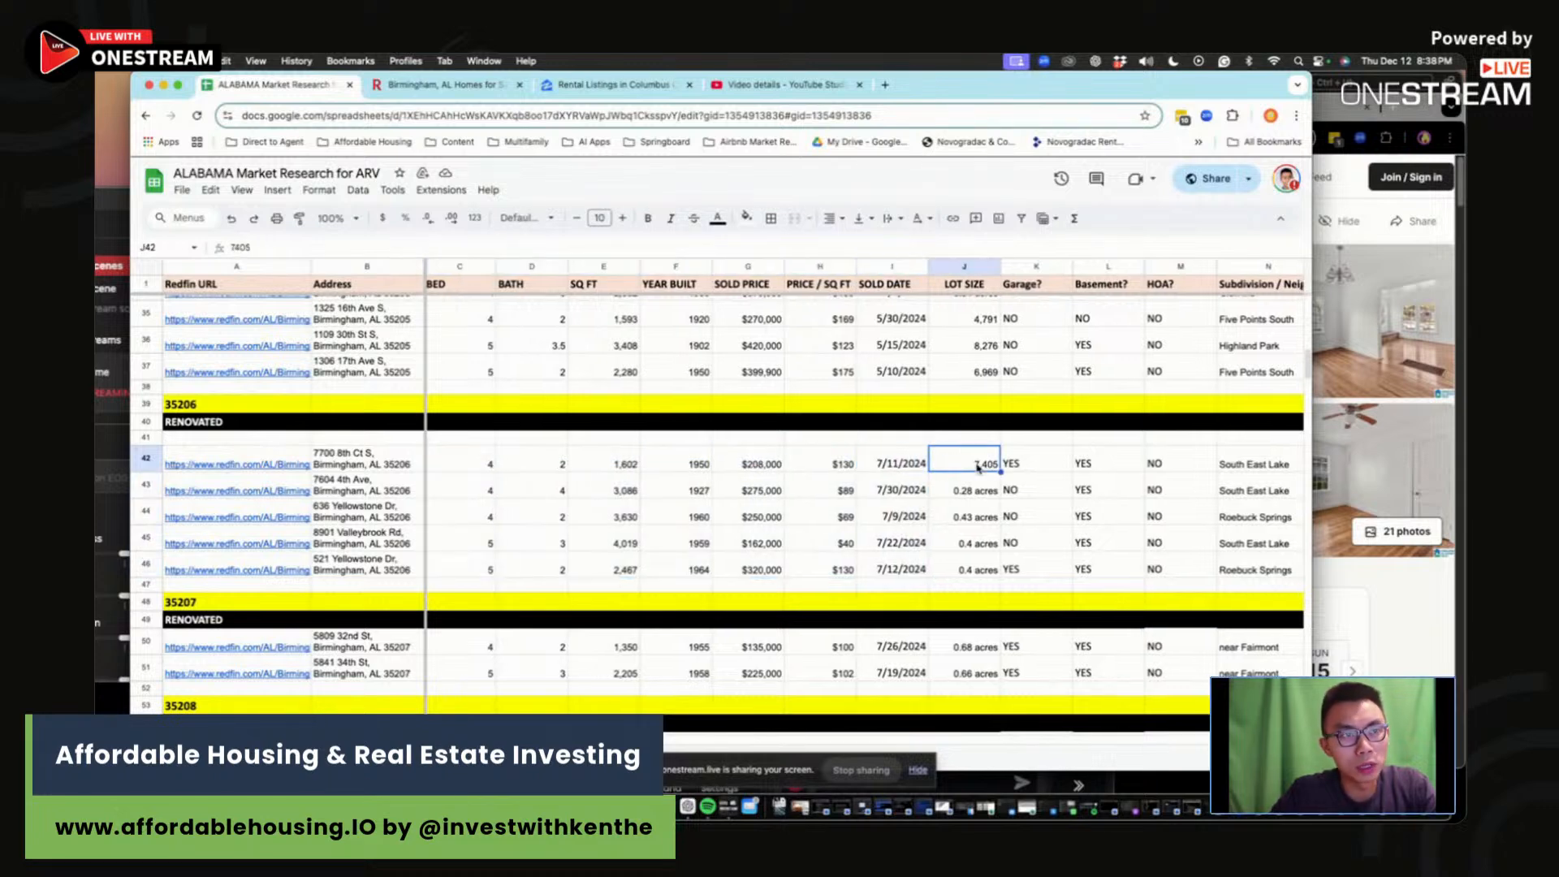
# Step: Review the garage-to-subdivision details and comments for the five 35206 comps in rows 42–46
pyautogui.moveTo(1055, 468); pyautogui.dragTo(1264, 576)
pyautogui.click(1264, 573)
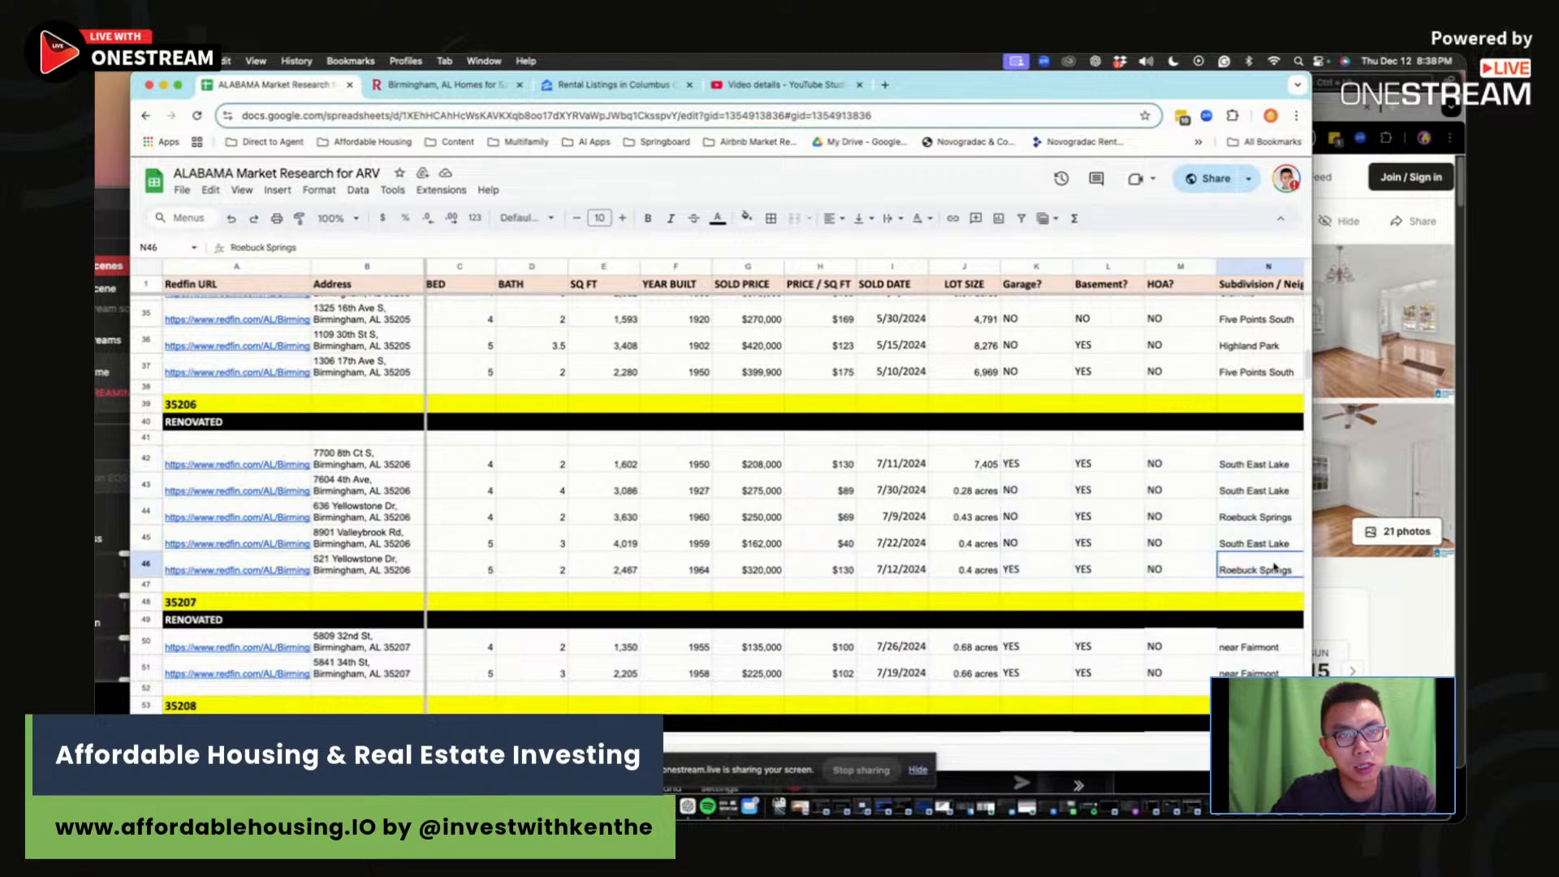
pyautogui.hscroll(2, 1264, 573)
pyautogui.click(1186, 466)
pyautogui.moveTo(1186, 465); pyautogui.dragTo(1202, 571)
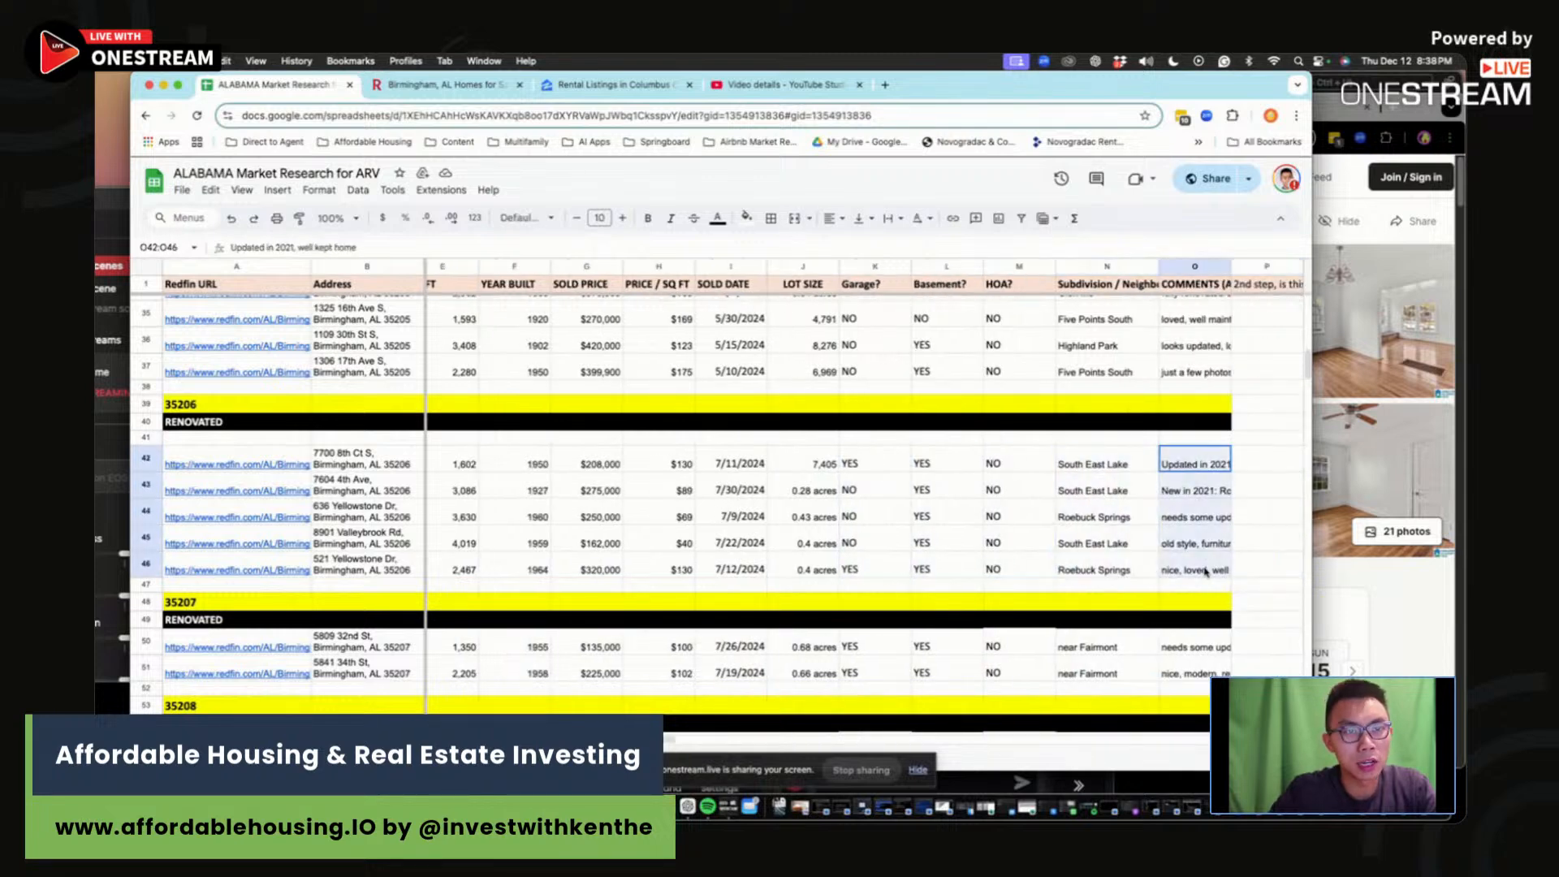
pyautogui.click(1202, 571)
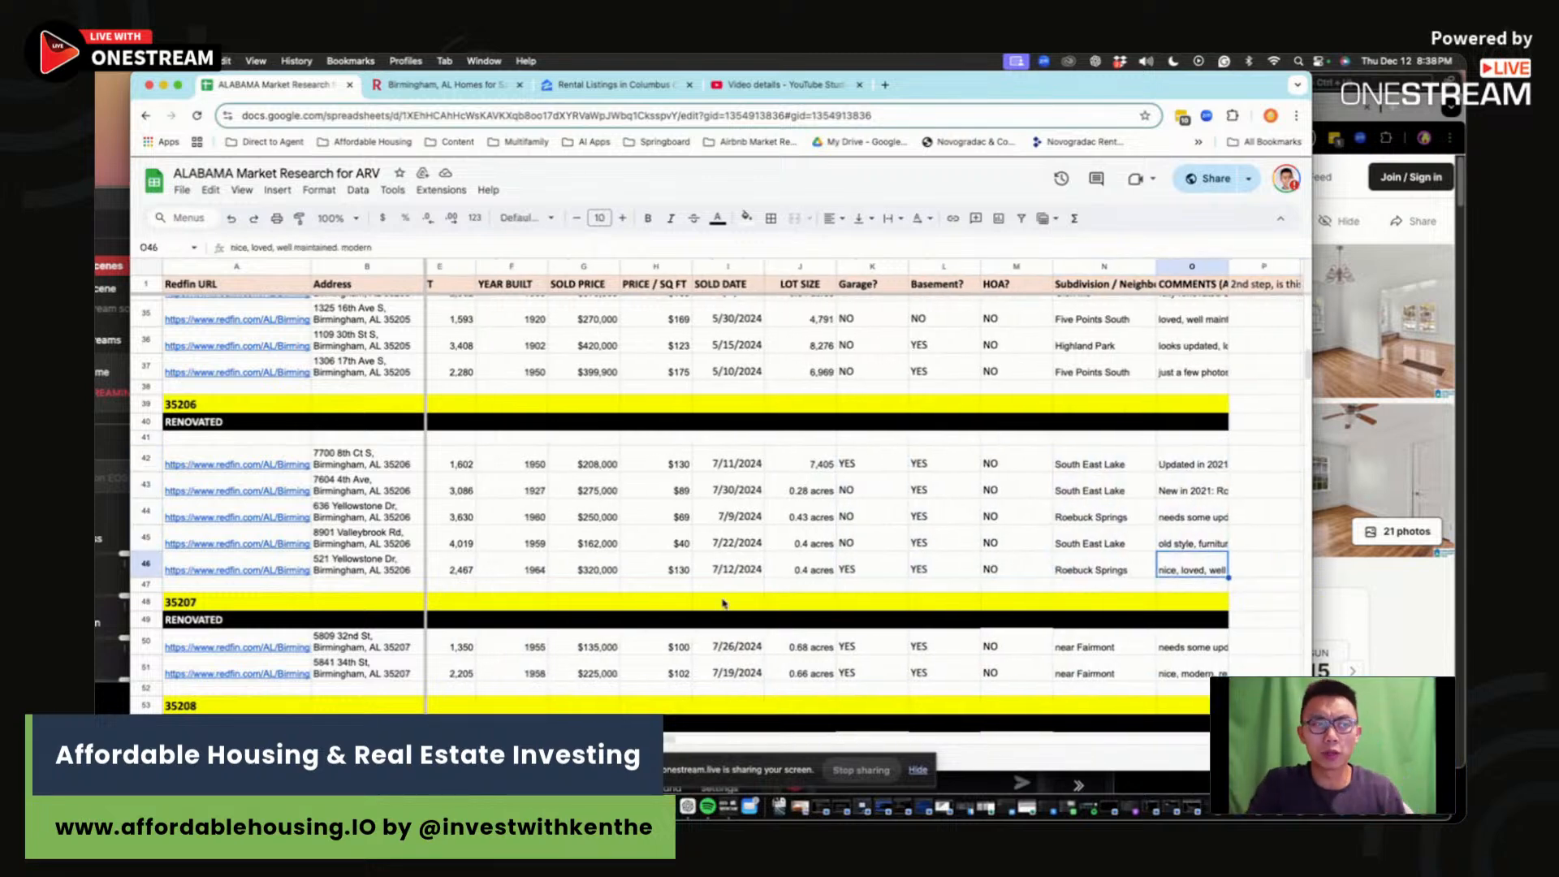
# Step: Return to the Hueytown comps sheet and narrow the window beside the Redfin listing
pyautogui.click(581, 759)
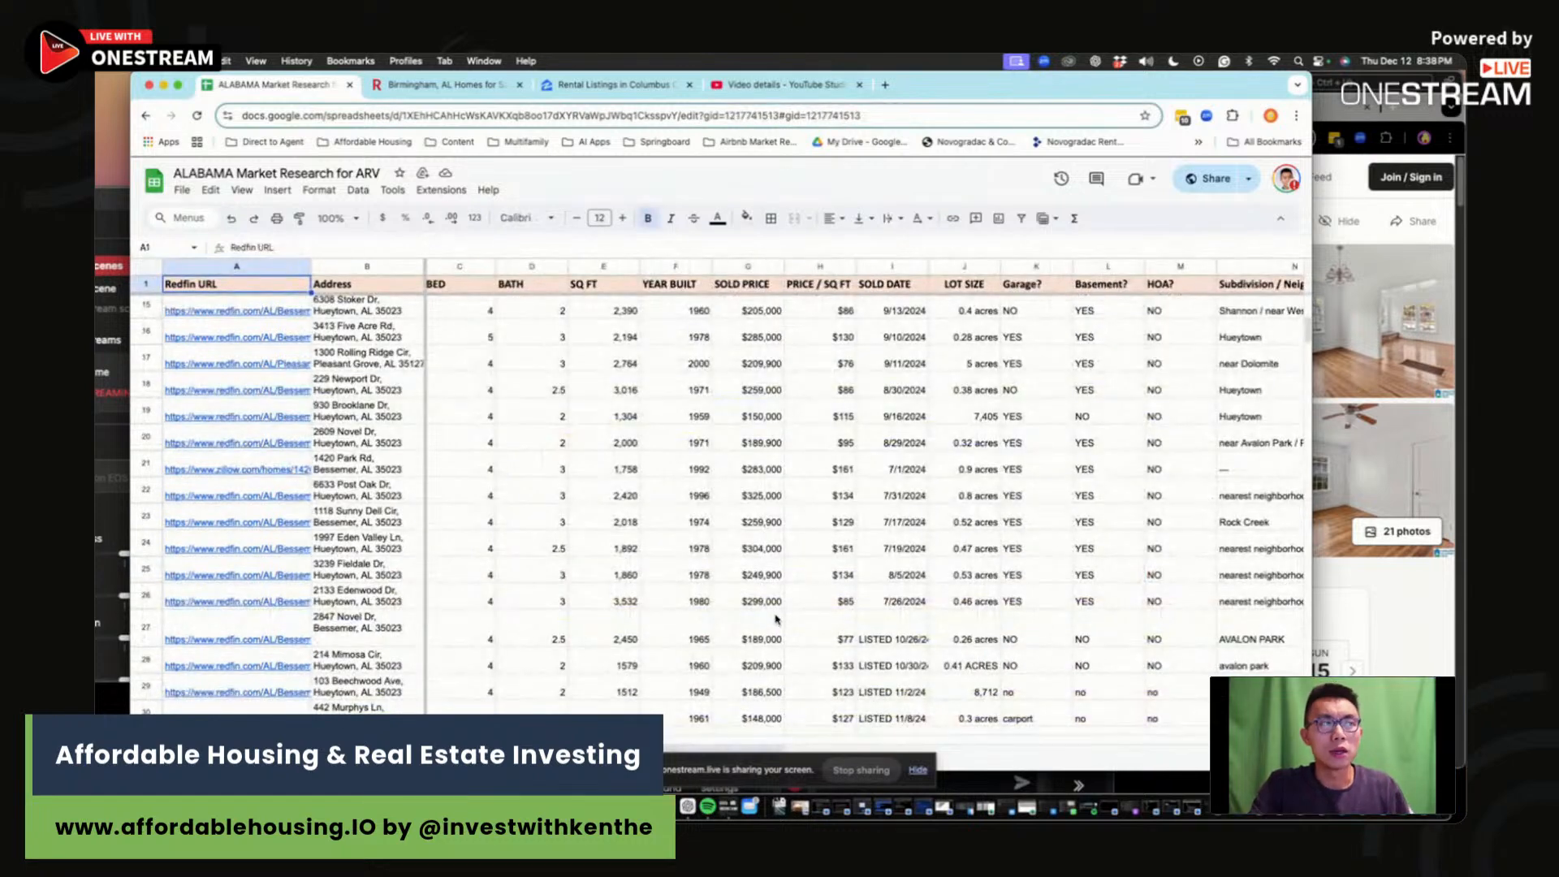
pyautogui.scroll(-10, 771, 621)
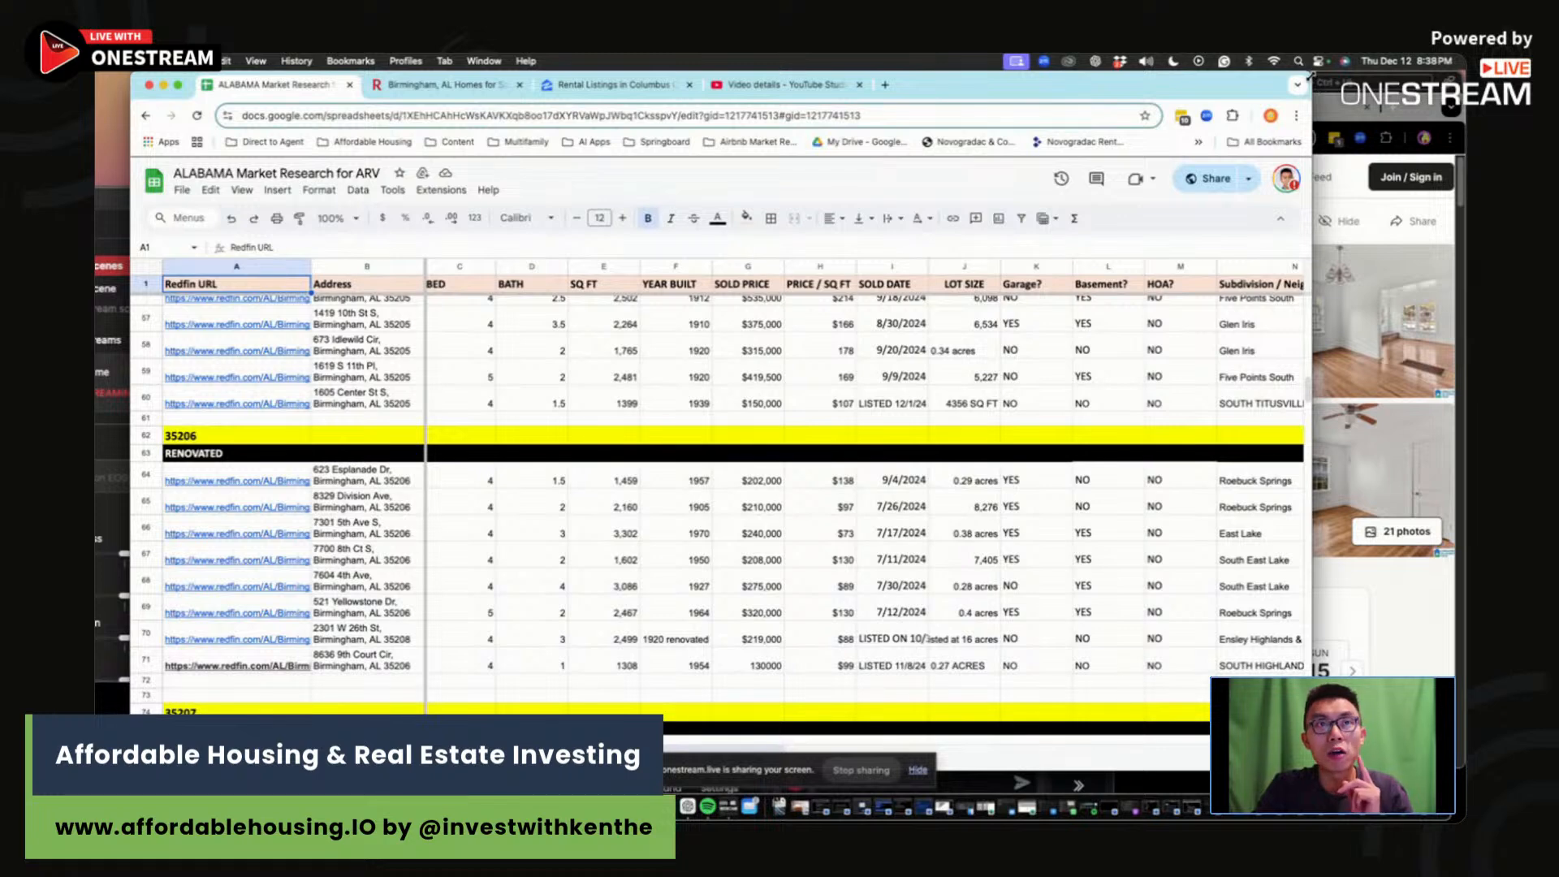
pyautogui.moveTo(1314, 81); pyautogui.dragTo(1112, 98)
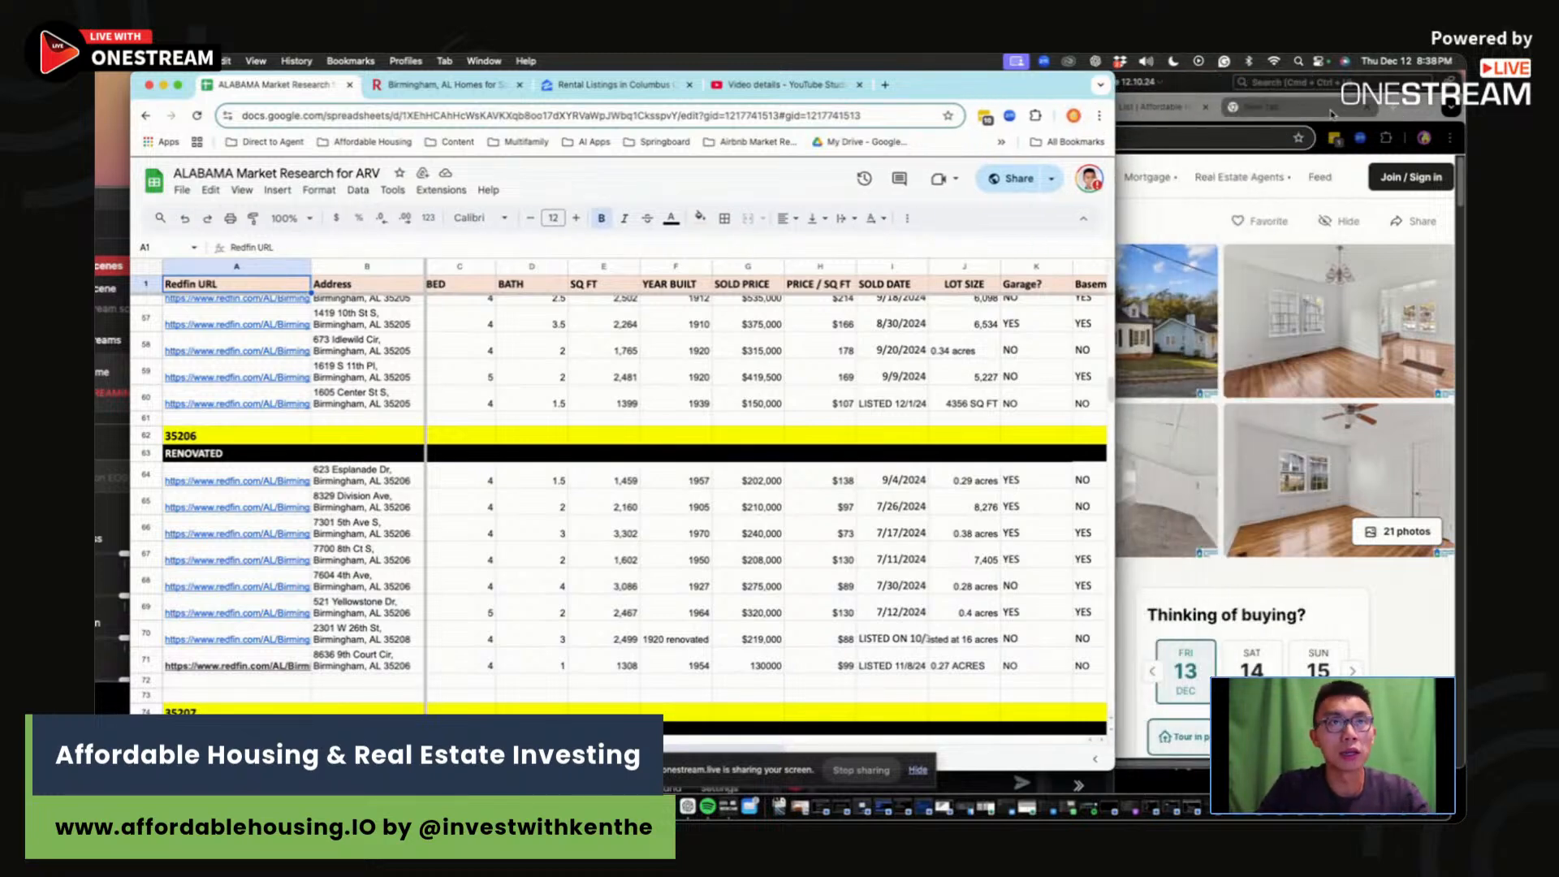
# Step: Look up the 10-year Treasury yield (^TNX, 4.3240) on Yahoo Finance, then return to the comps sheet
pyautogui.click(1388, 115)
pyautogui.click(1104, 139)
pyautogui.write('fin')
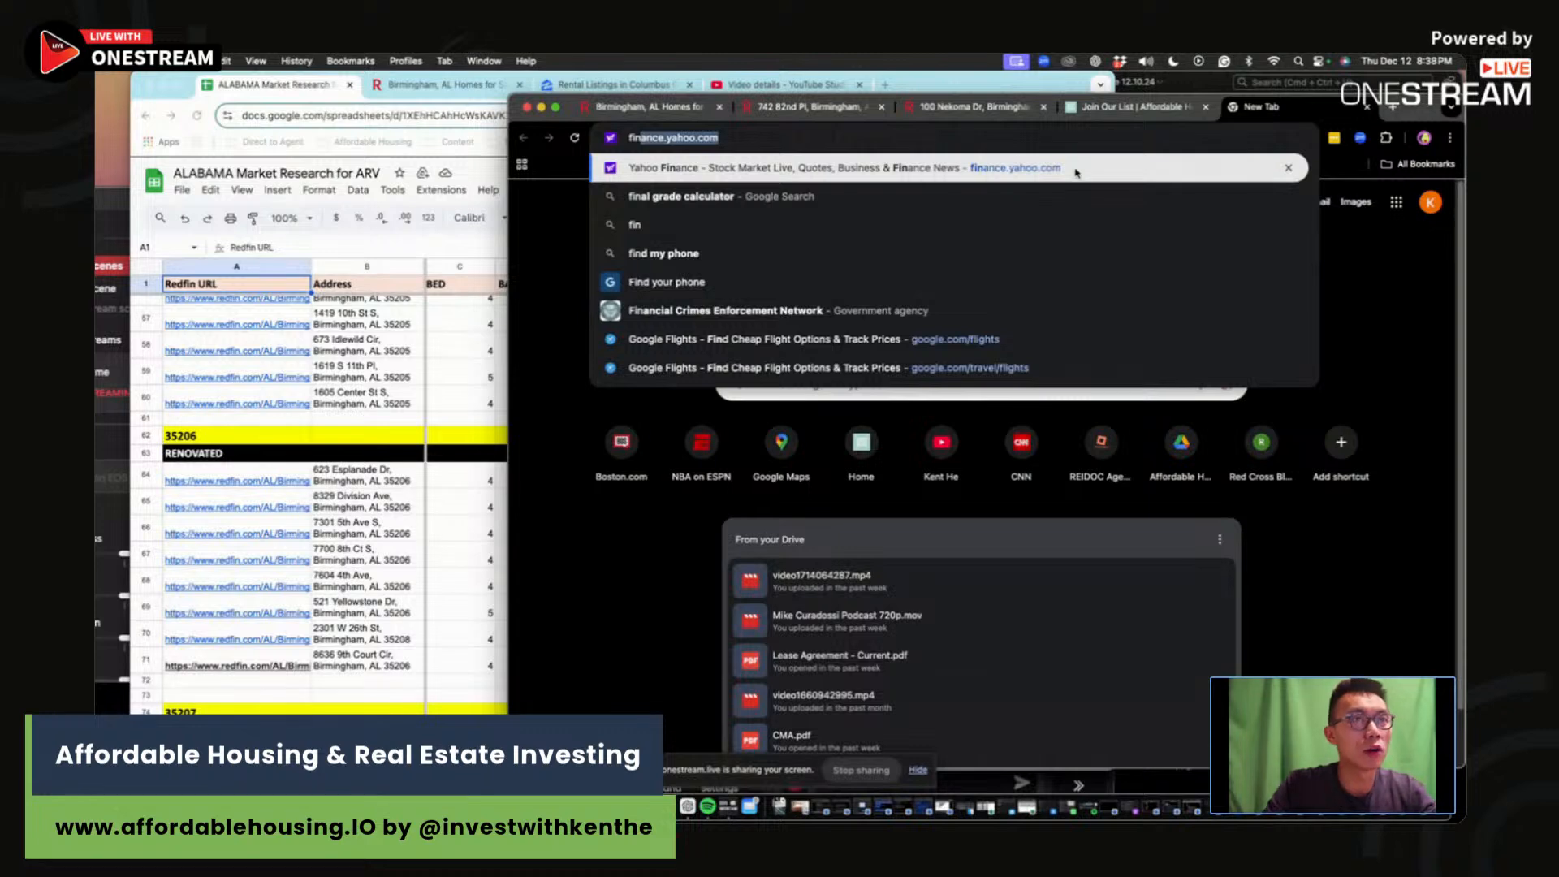
pyautogui.press('Return')
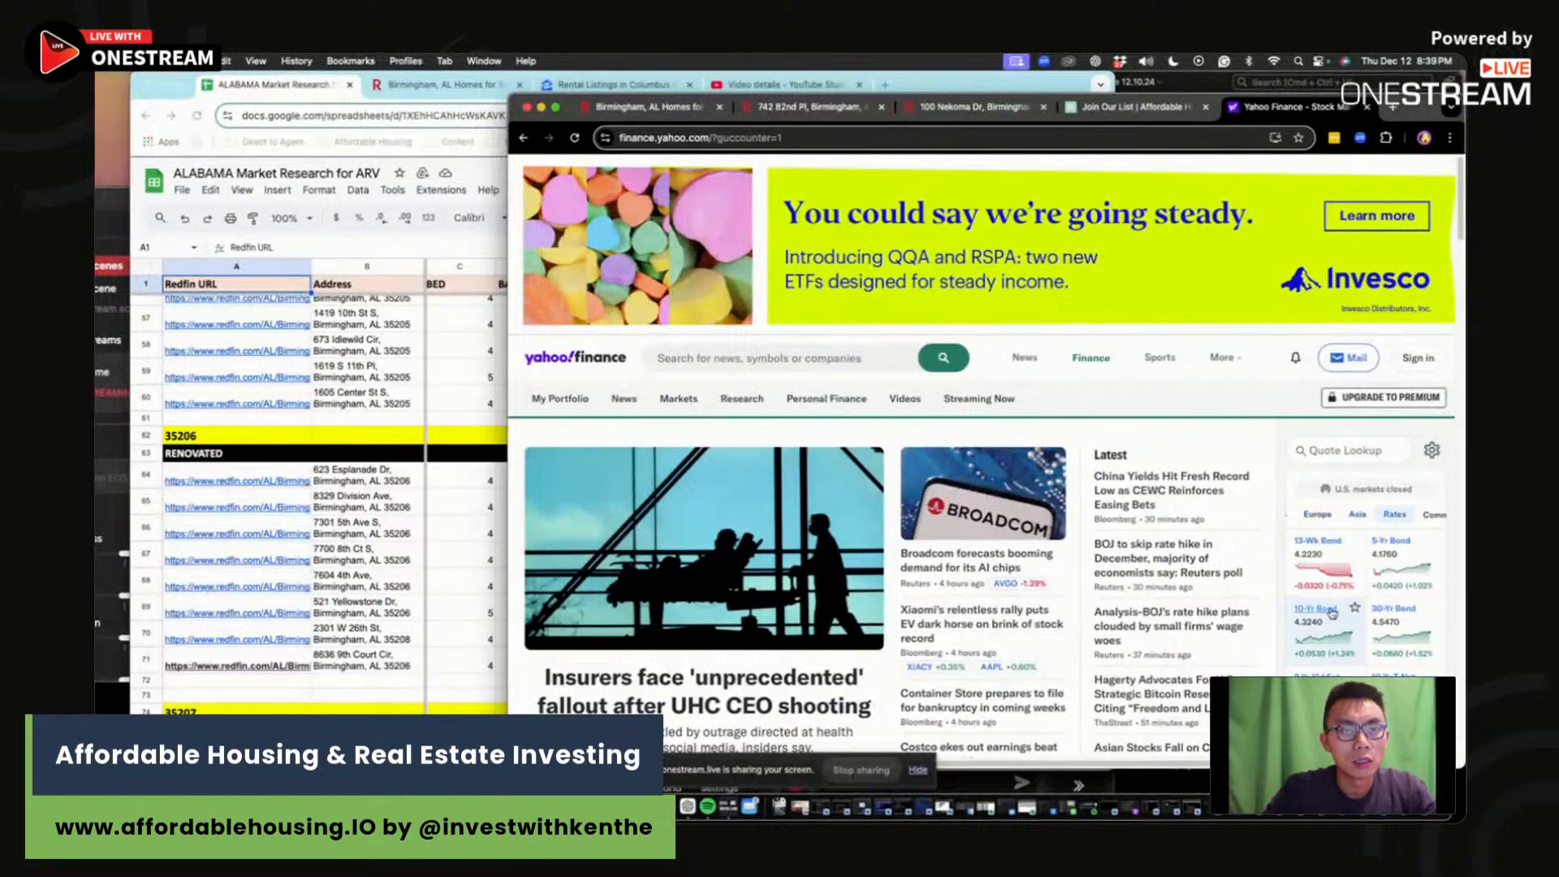
pyautogui.click(1329, 614)
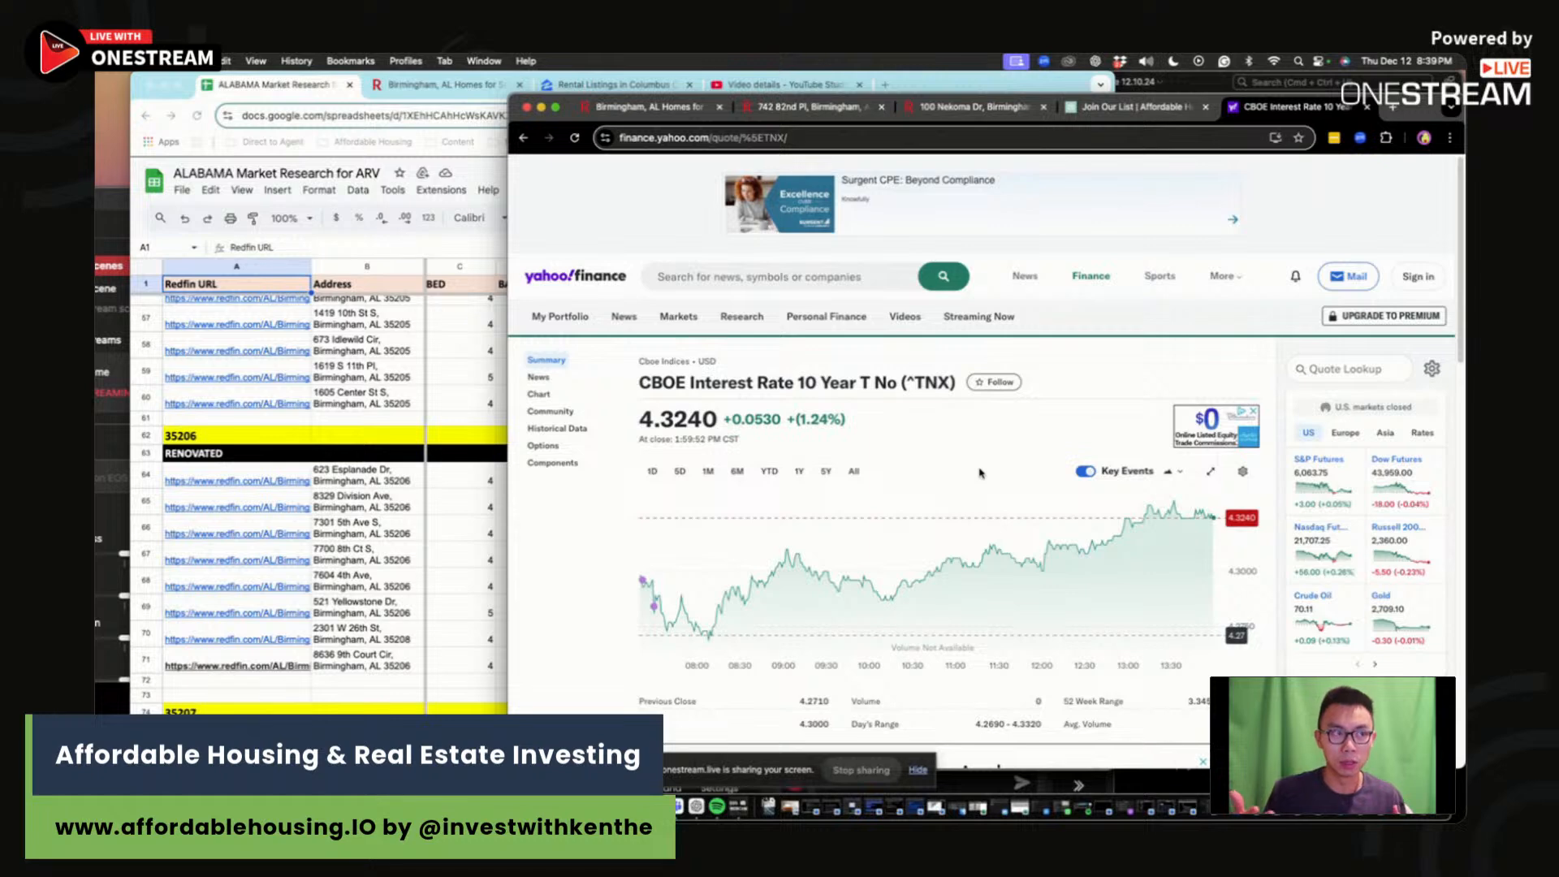
pyautogui.click(484, 522)
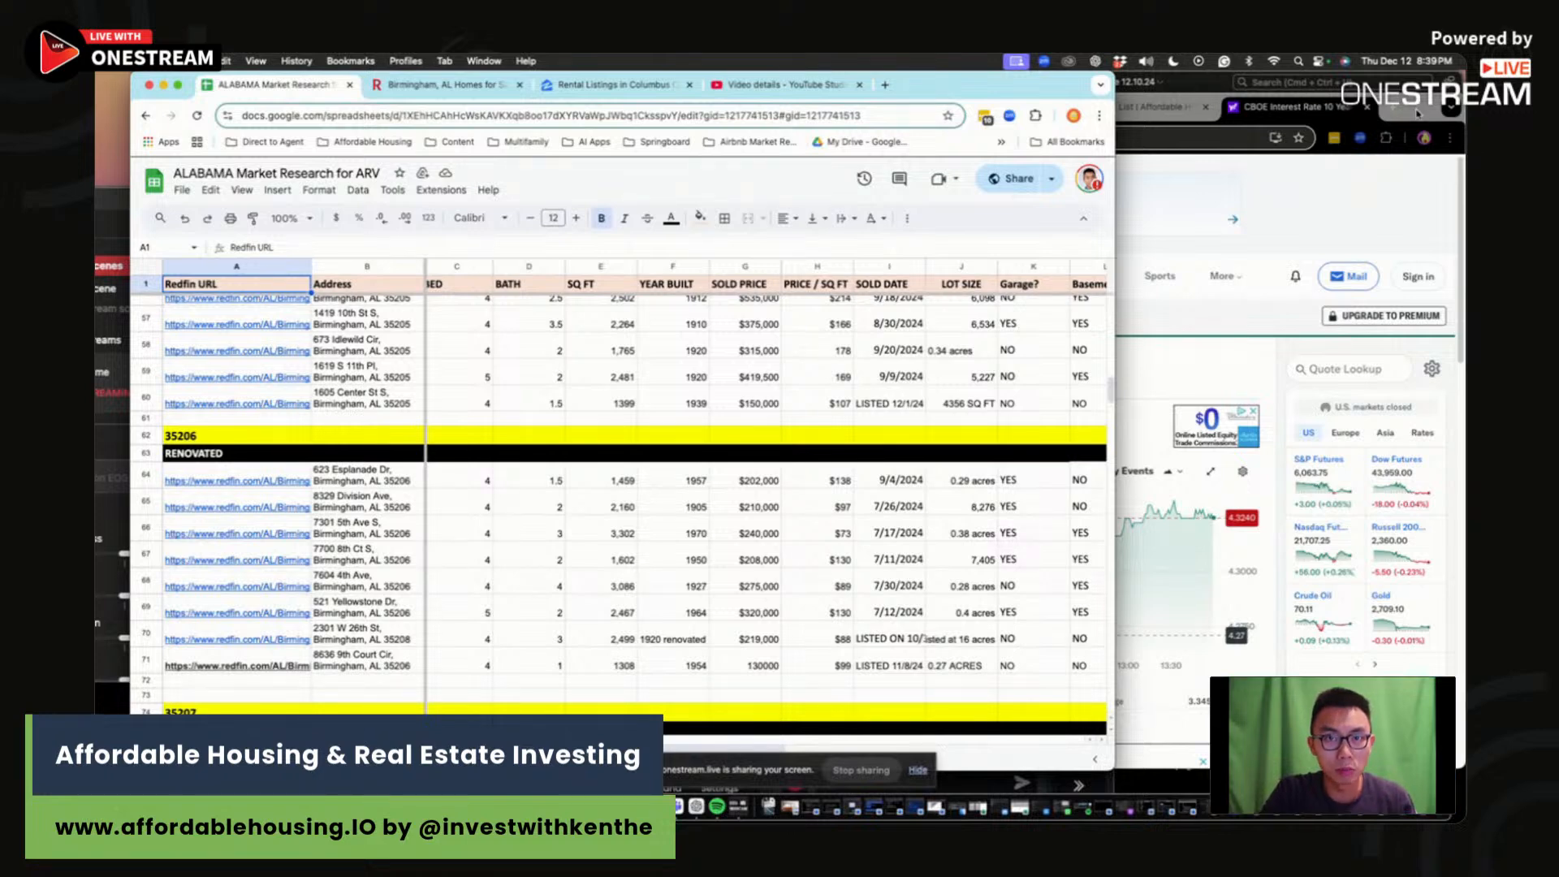
# Step: Switch to the Redfin Birmingham, AL search and check its 4+ beds, houses-only, under-3-days filters
pyautogui.click(1417, 113)
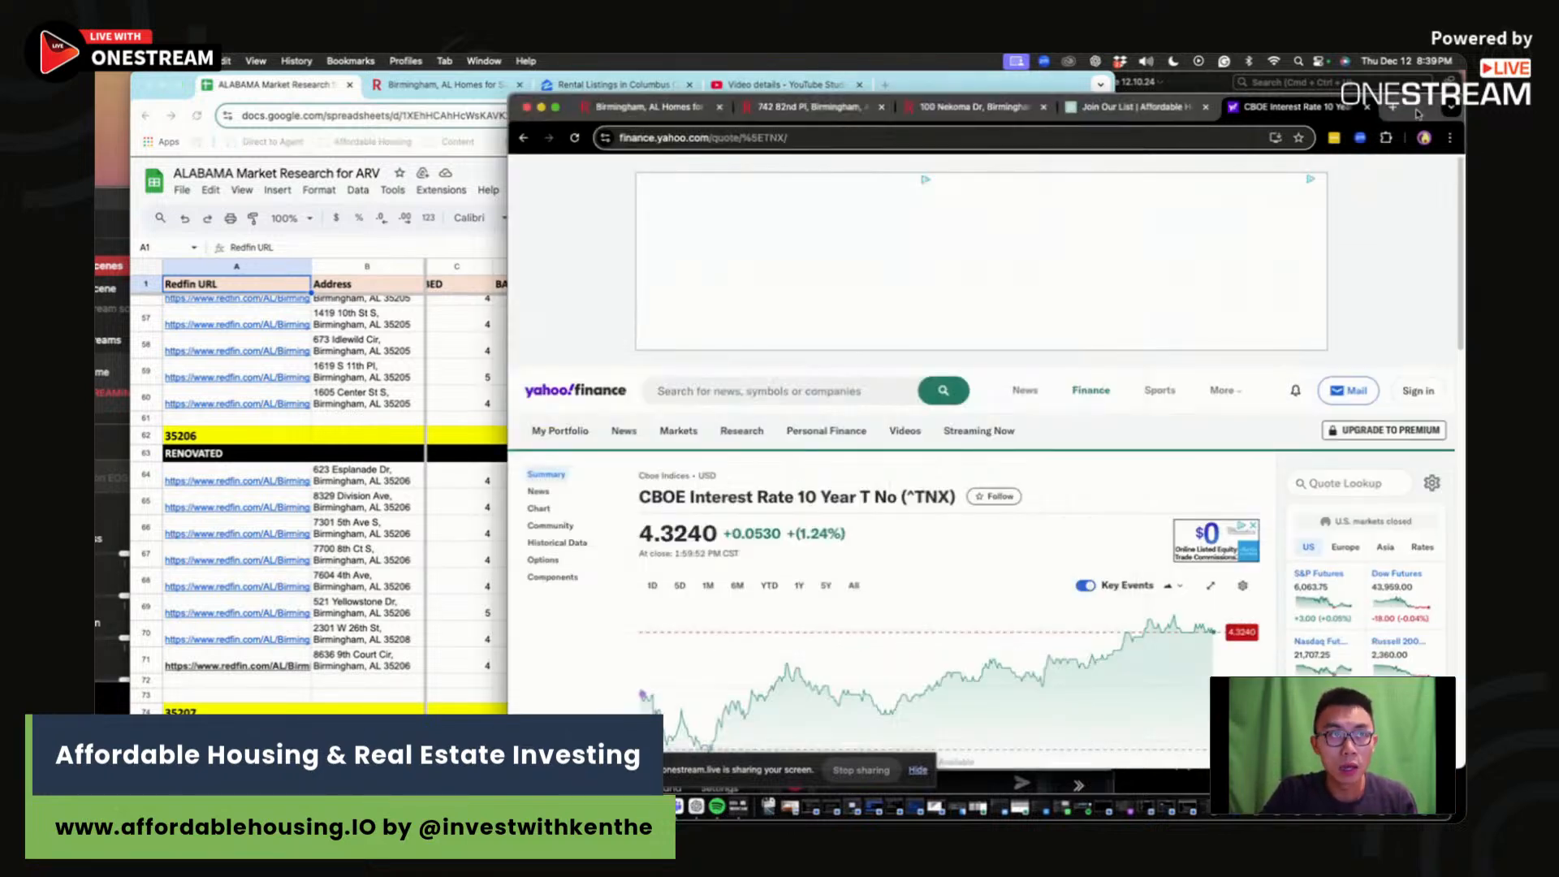
pyautogui.click(649, 112)
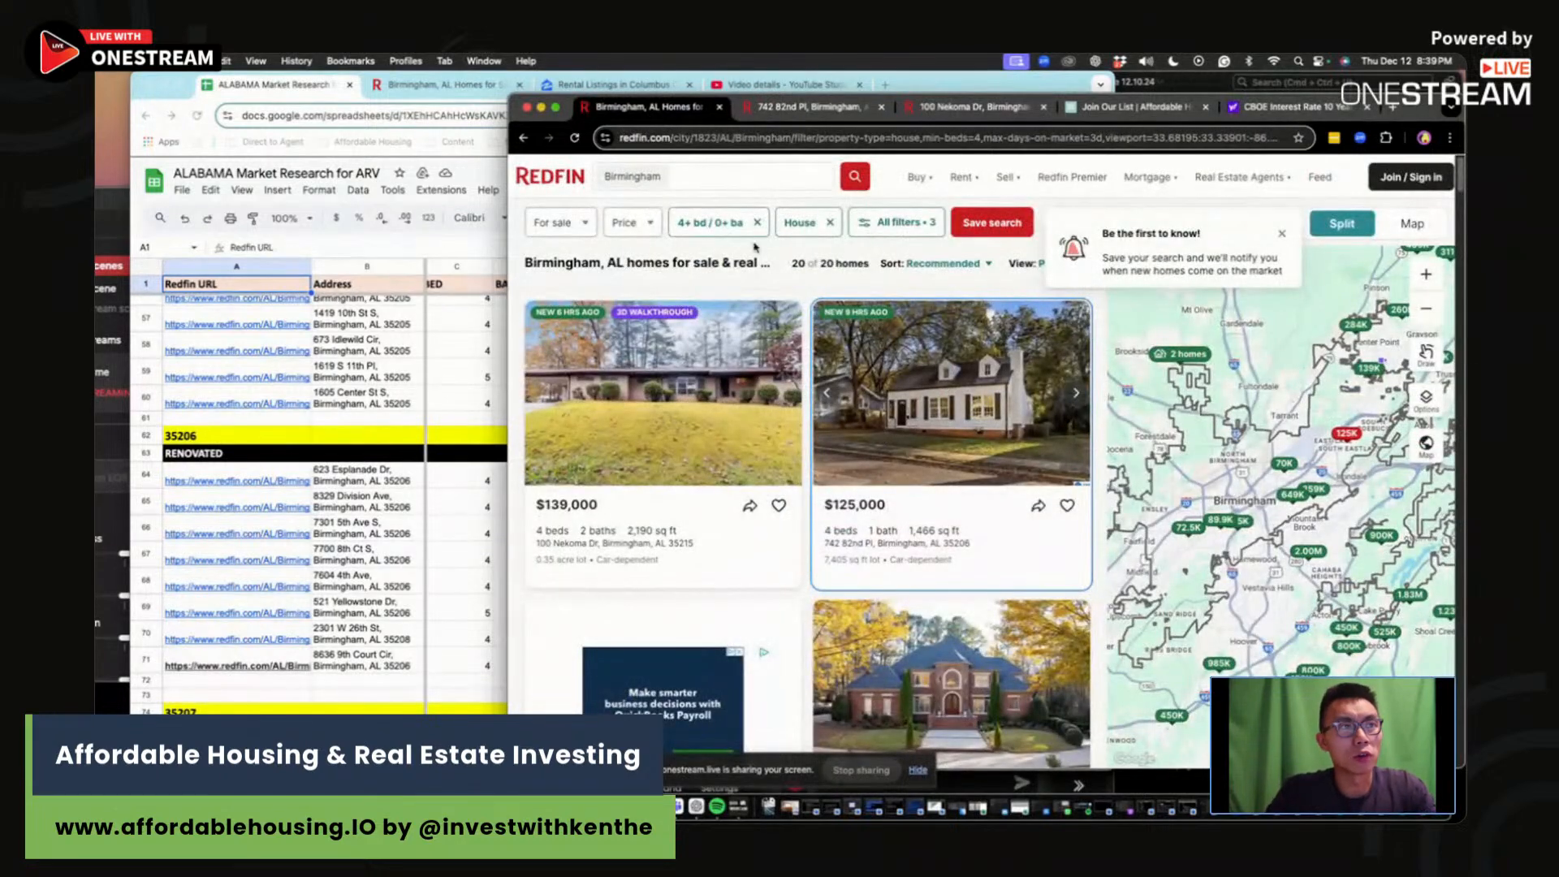
pyautogui.moveTo(505, 92); pyautogui.dragTo(416, 70)
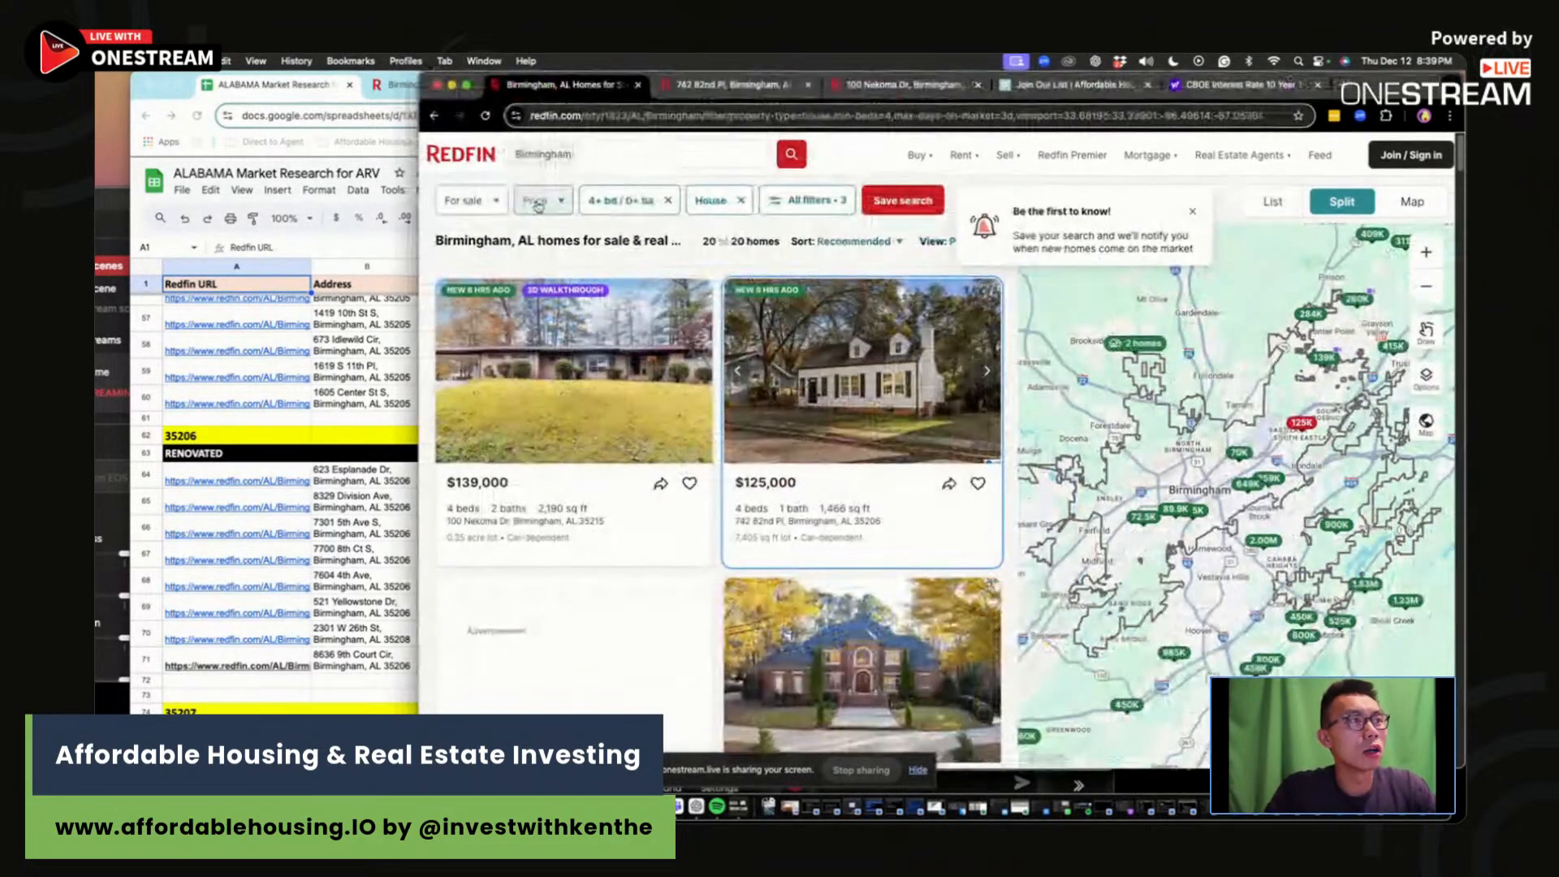
pyautogui.click(638, 200)
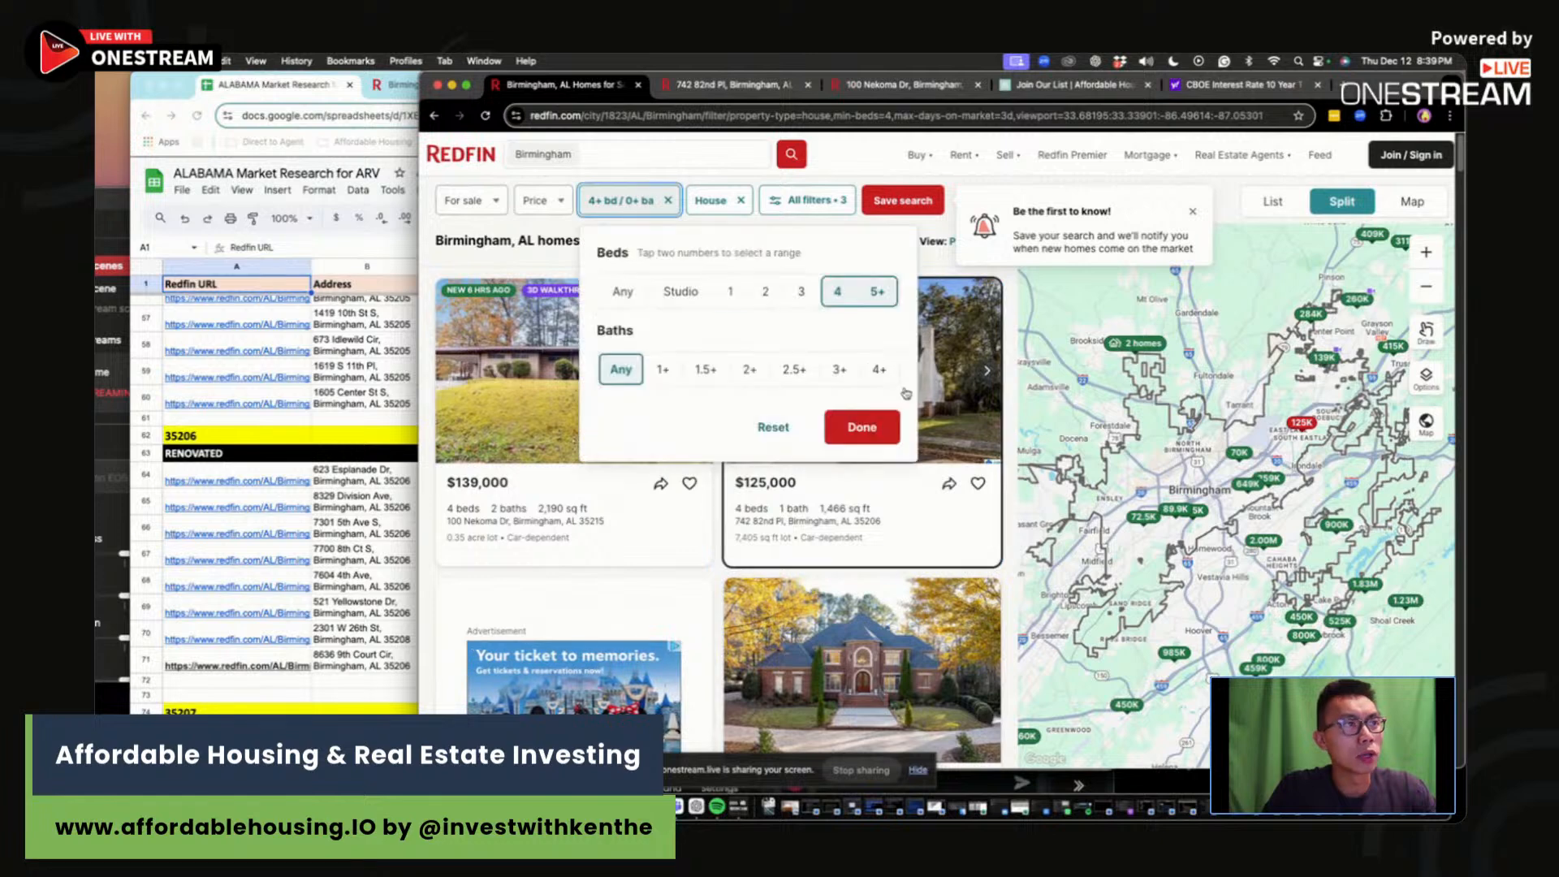
pyautogui.click(861, 426)
pyautogui.click(711, 199)
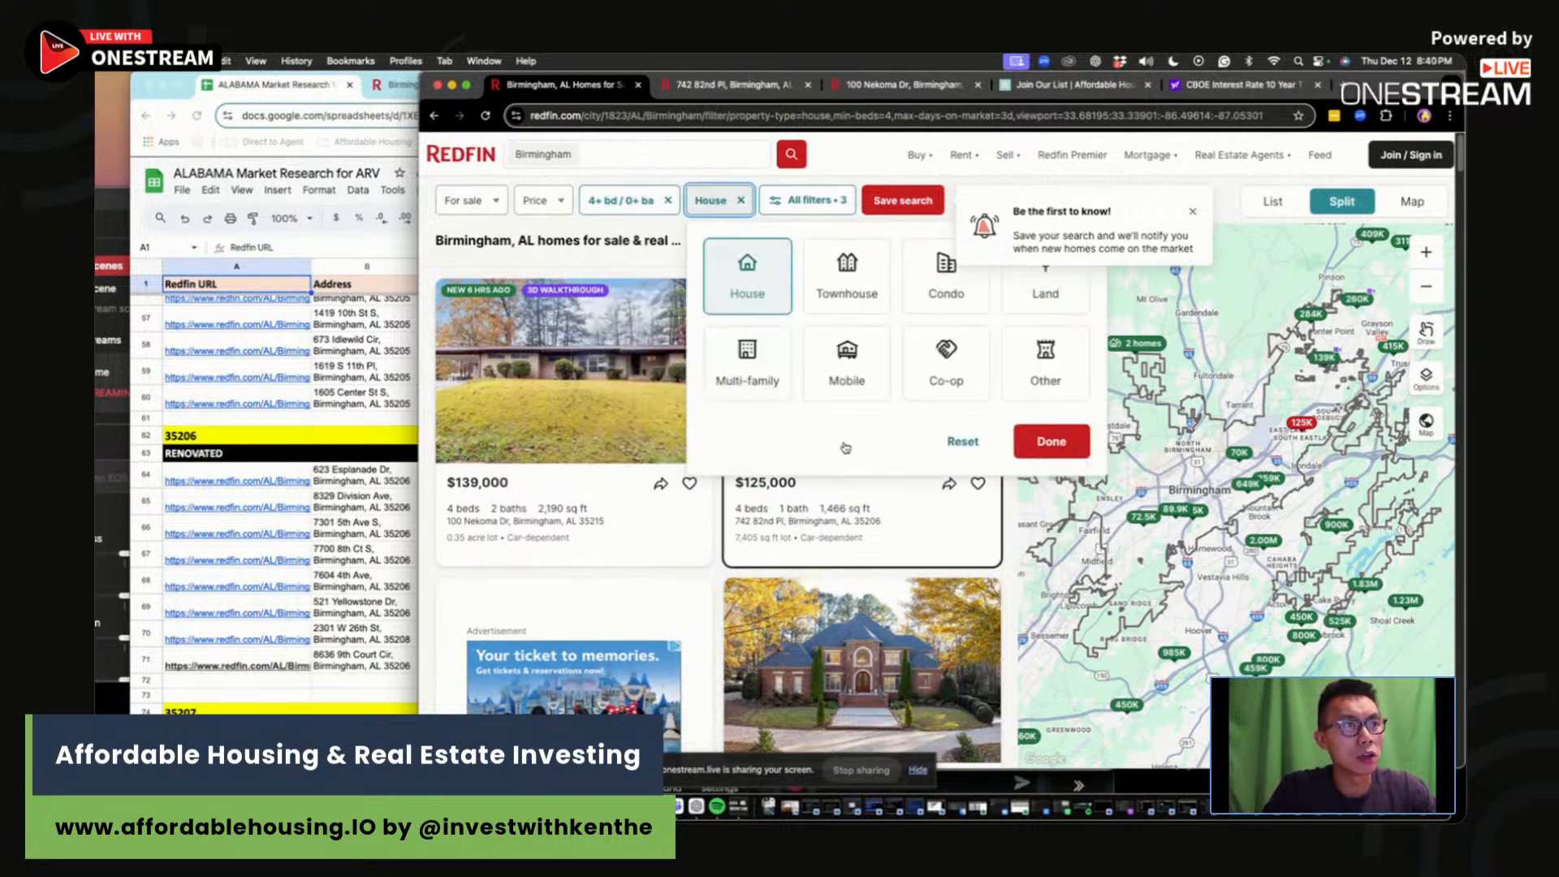
pyautogui.click(796, 202)
pyautogui.scroll(-6, 1178, 520)
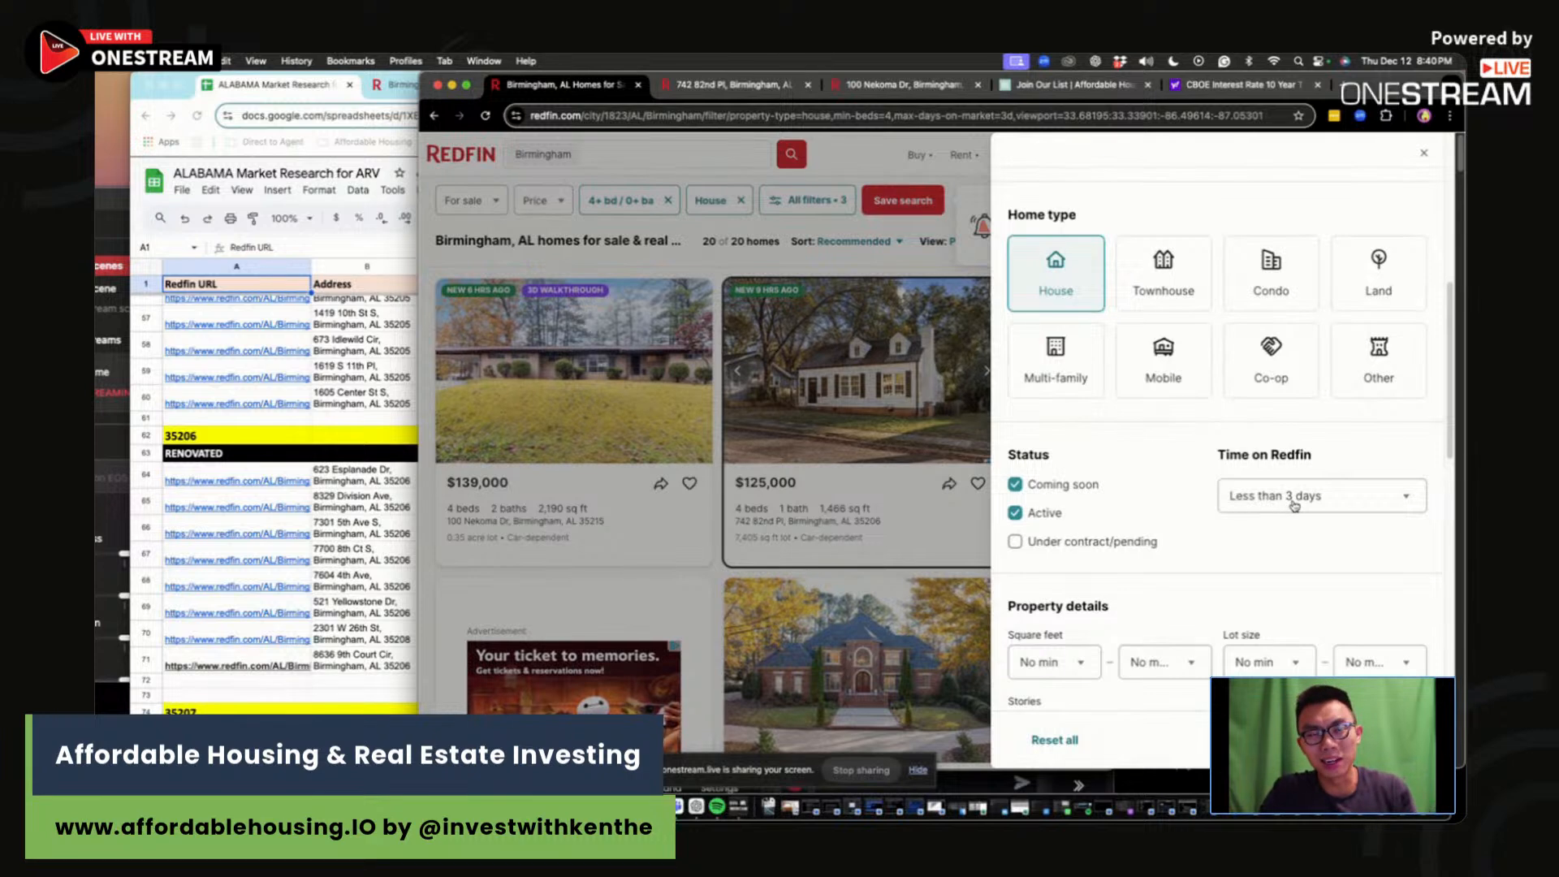
pyautogui.click(1424, 152)
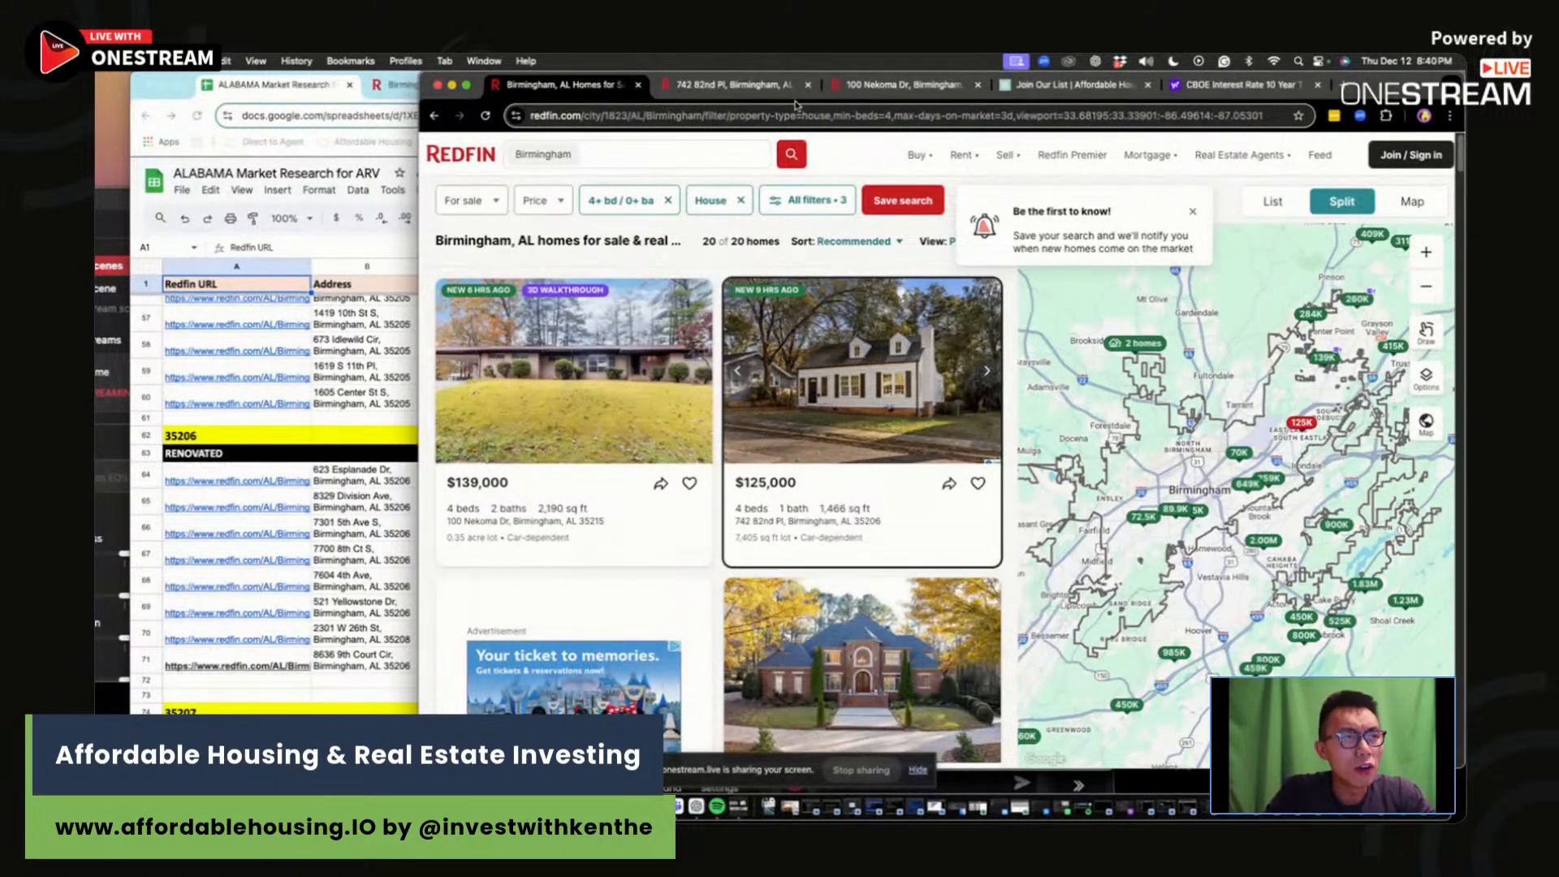
pyautogui.click(735, 86)
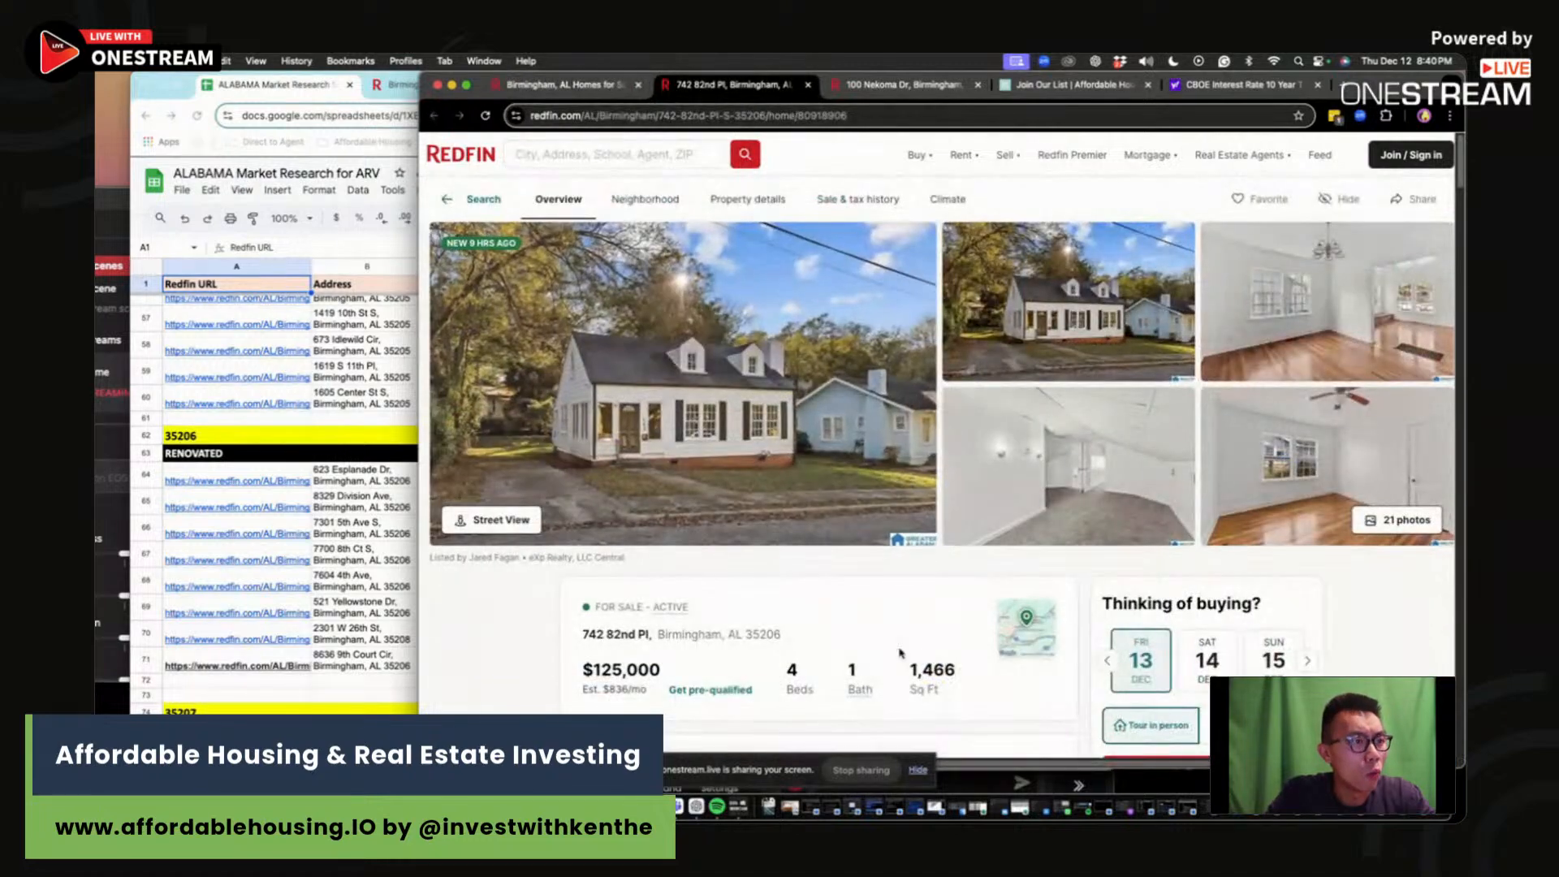
pyautogui.moveTo(903, 658); pyautogui.dragTo(961, 672)
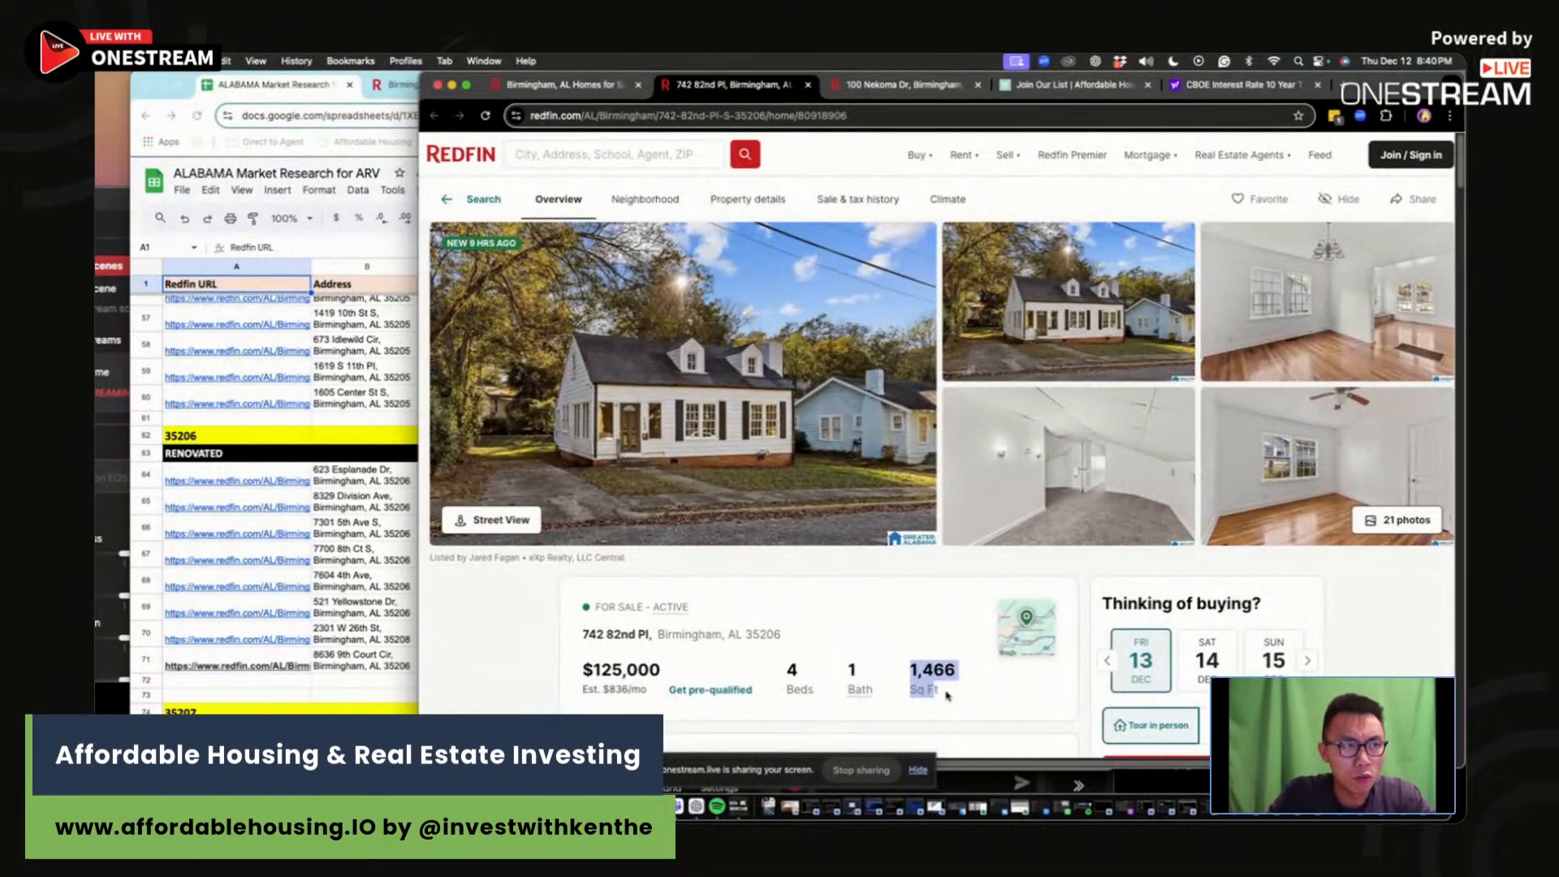
pyautogui.click(959, 671)
pyautogui.hscroll(1, 950, 662)
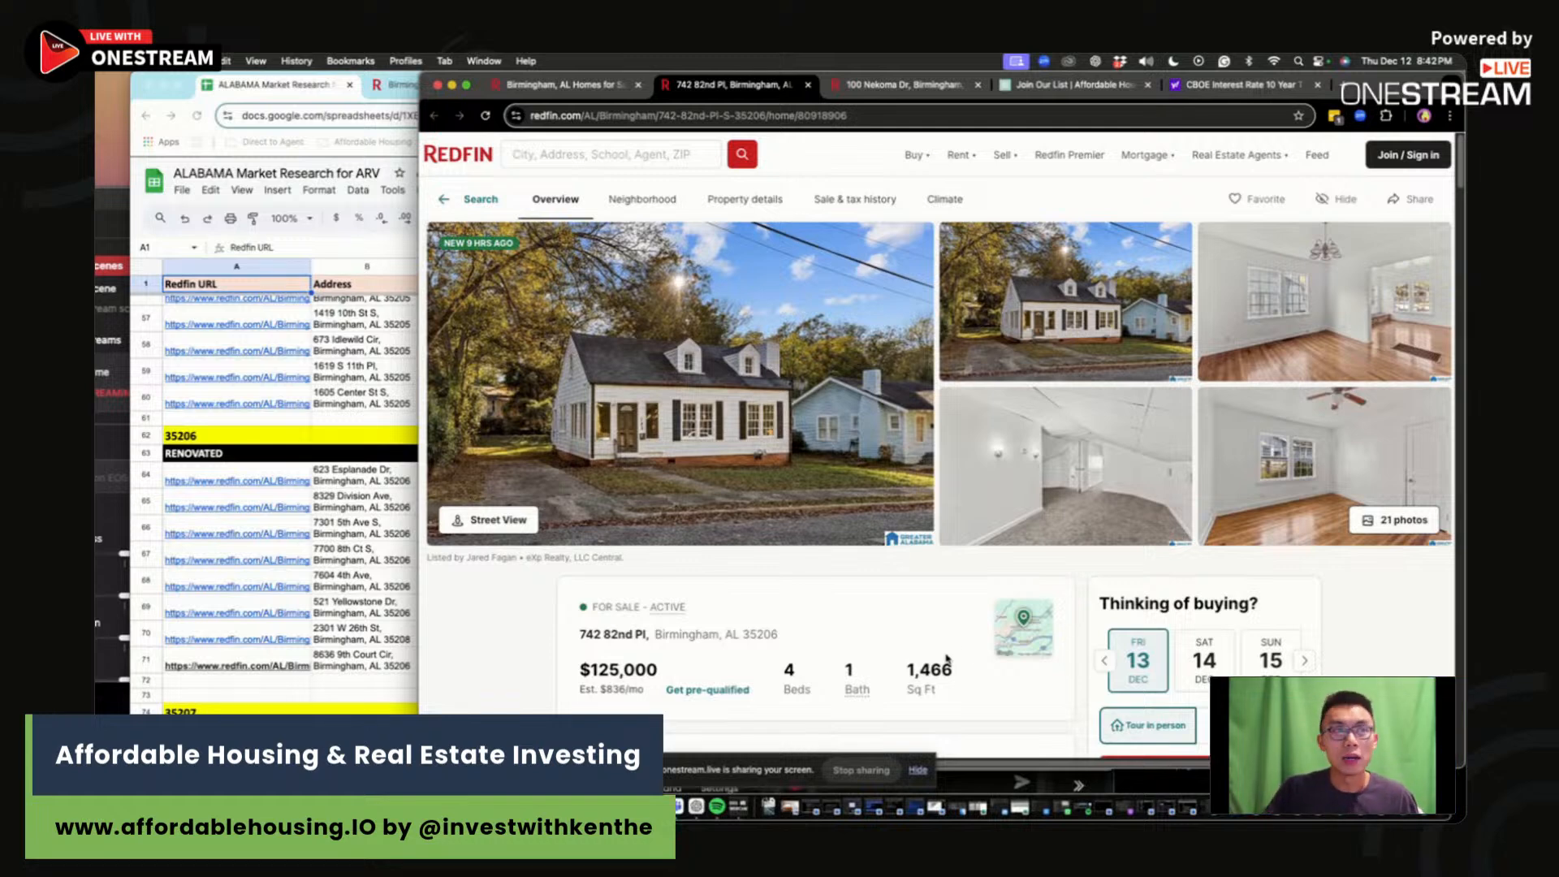
pyautogui.hscroll(-1, 948, 660)
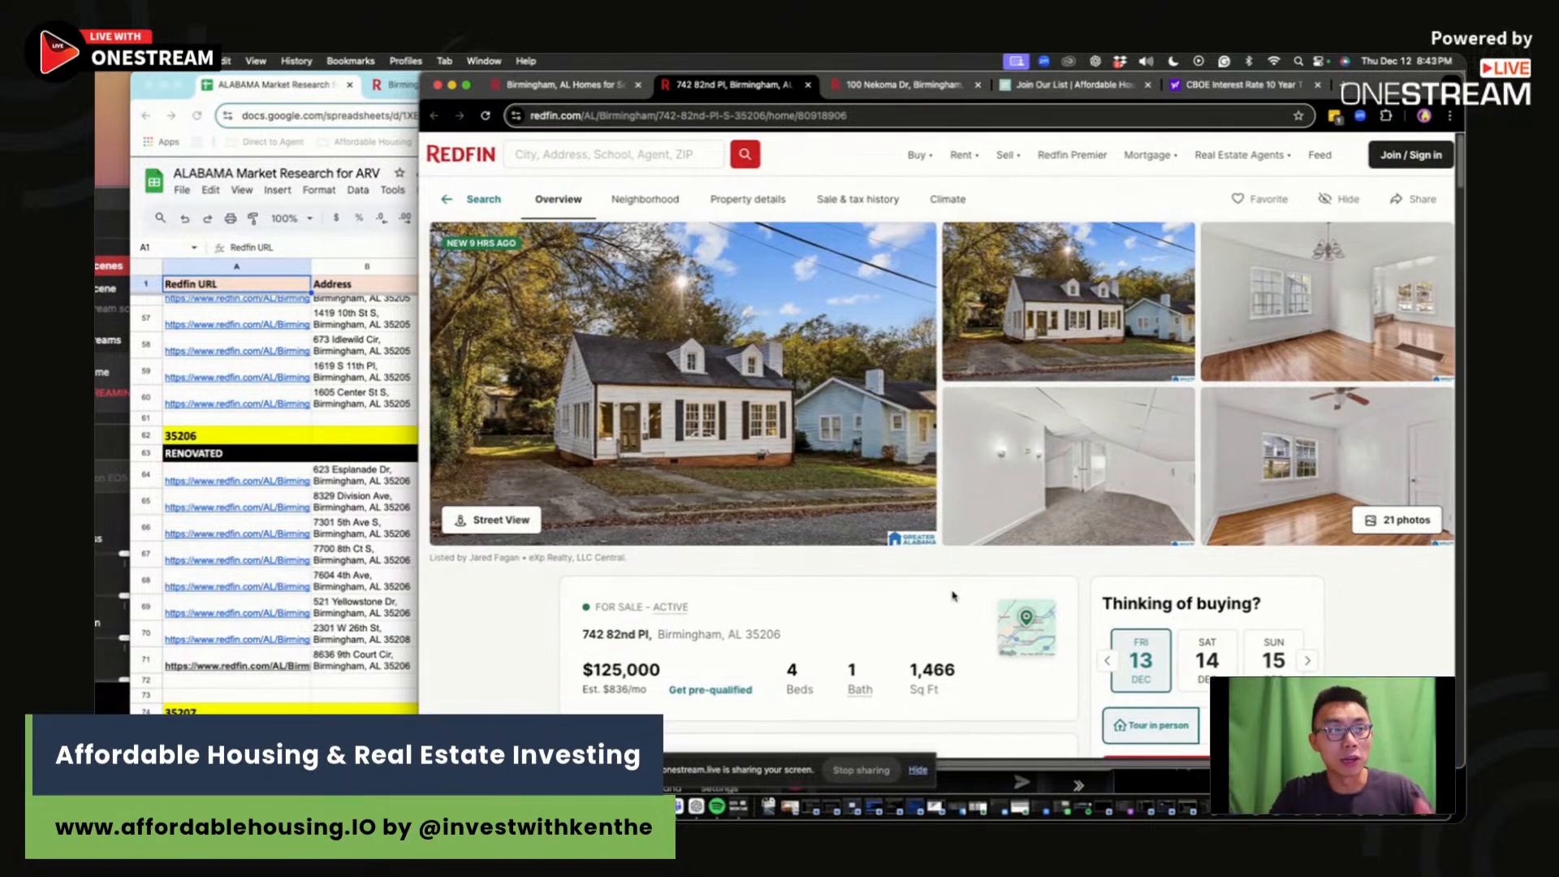
pyautogui.moveTo(579, 643); pyautogui.dragTo(654, 638)
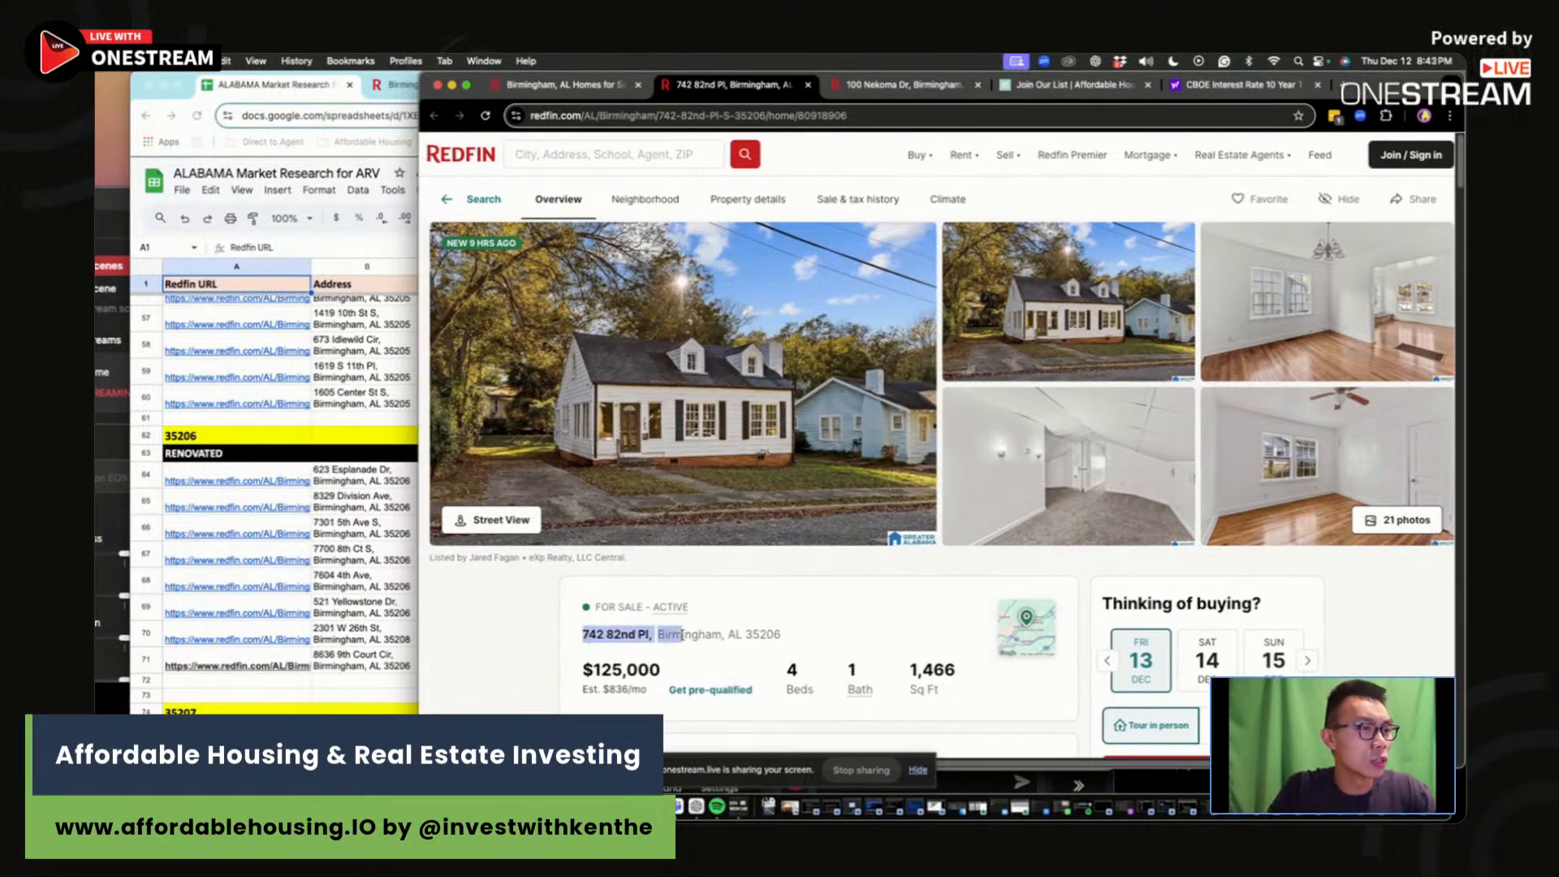
pyautogui.moveTo(782, 635); pyautogui.dragTo(583, 636)
pyautogui.press('cmd+c')
pyautogui.click(355, 682)
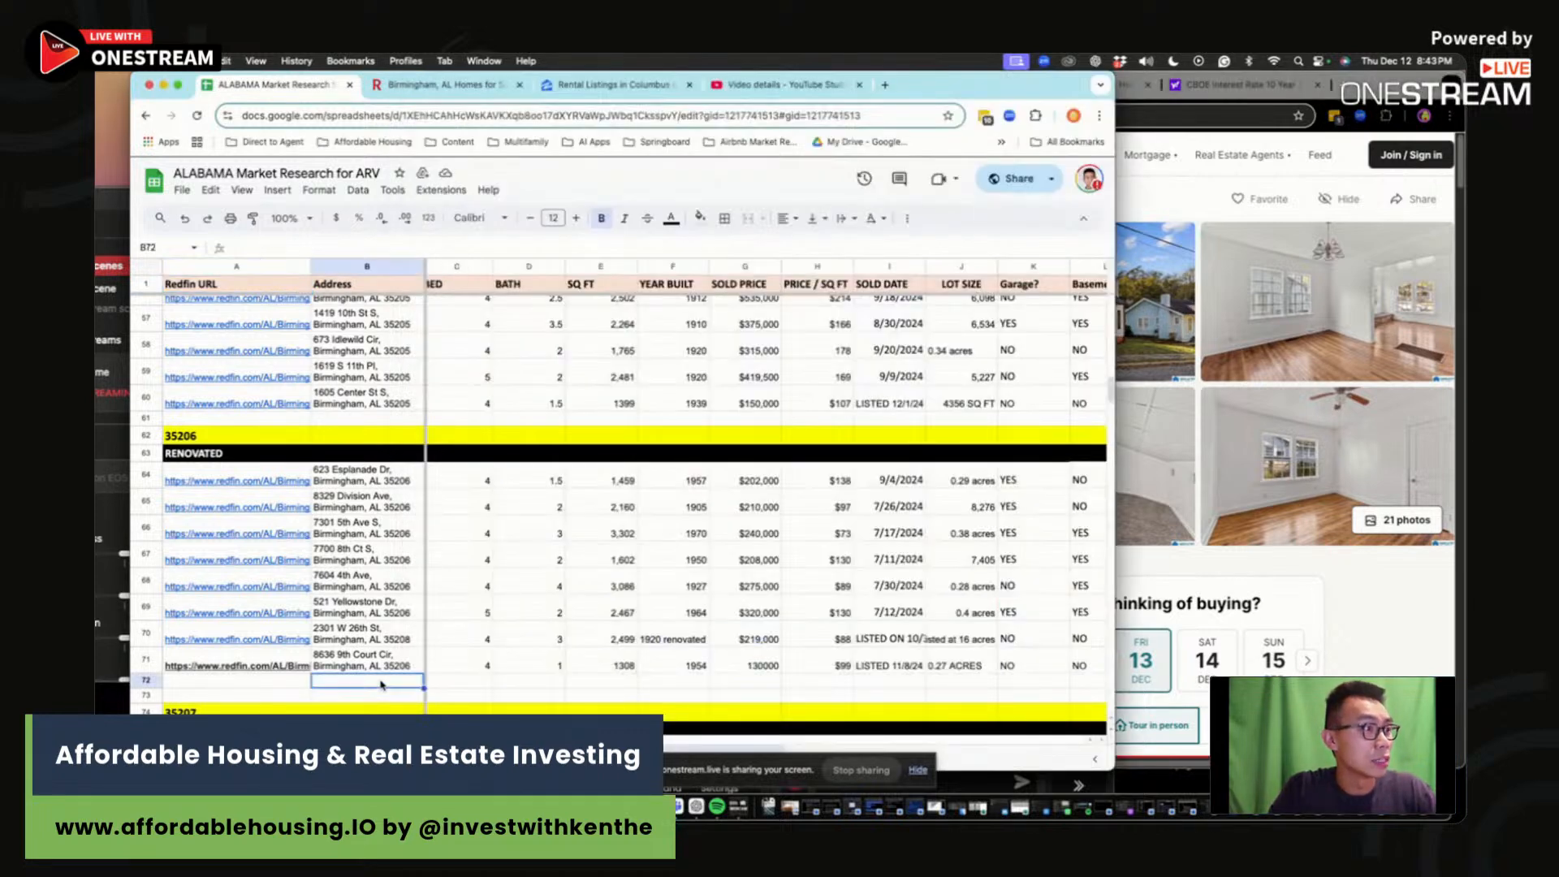
pyautogui.click(434, 240)
pyautogui.press('cmd+v')
pyautogui.press('Tab')
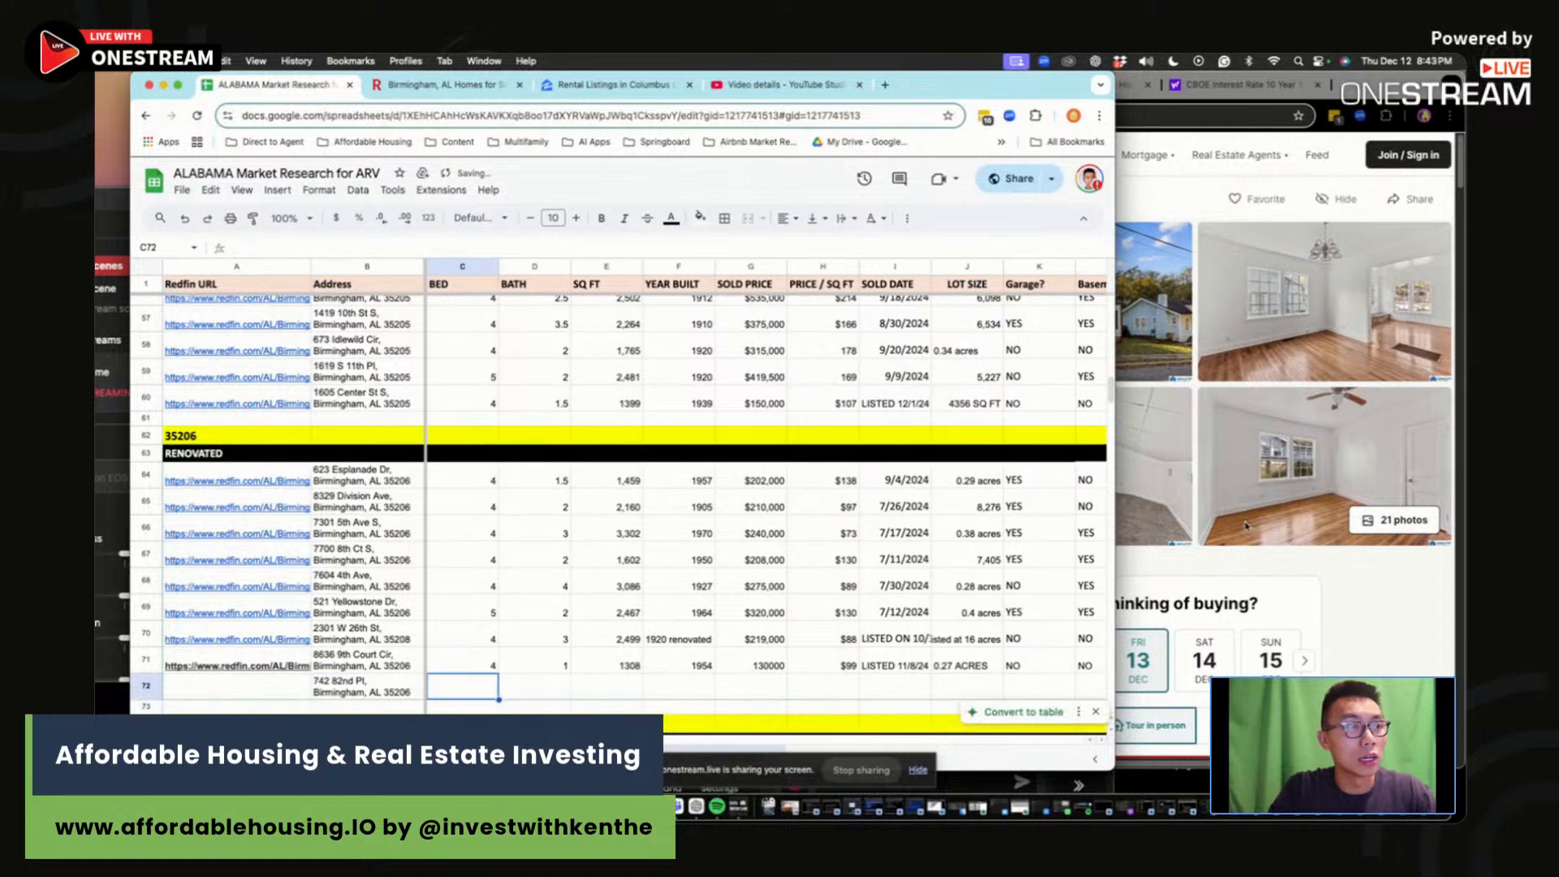
# Step: Paste the Redfin listing URL into row 72 and enter 4 beds and 1 bath
pyautogui.click(1315, 566)
pyautogui.click(893, 114)
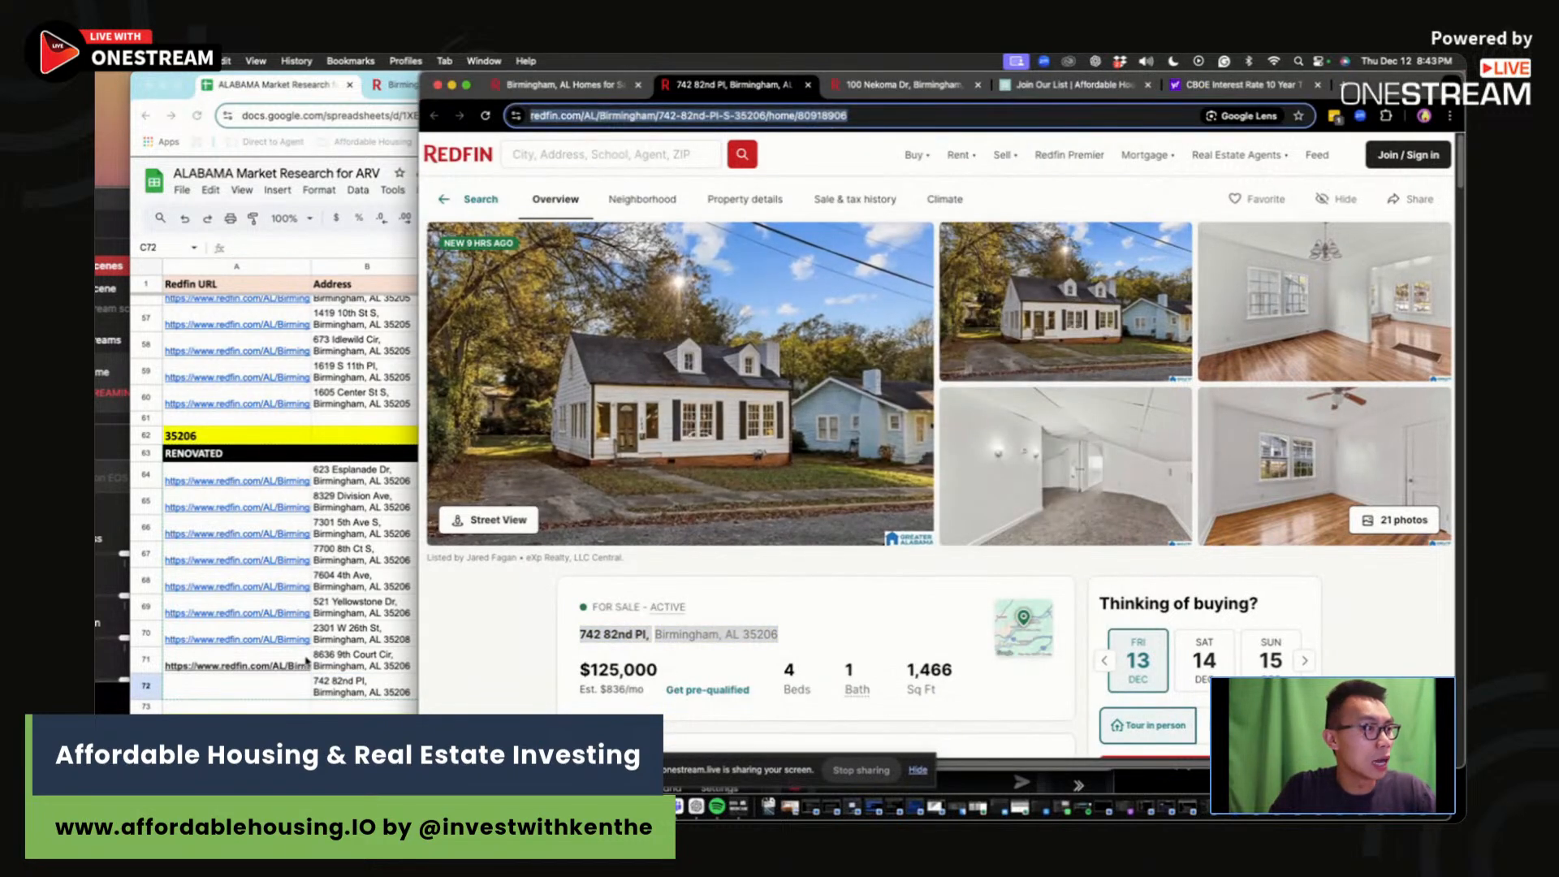
pyautogui.click(282, 693)
pyautogui.click(277, 696)
pyautogui.press('cmd+v')
pyautogui.press('Tab')
pyautogui.press('Tab')
pyautogui.write('4')
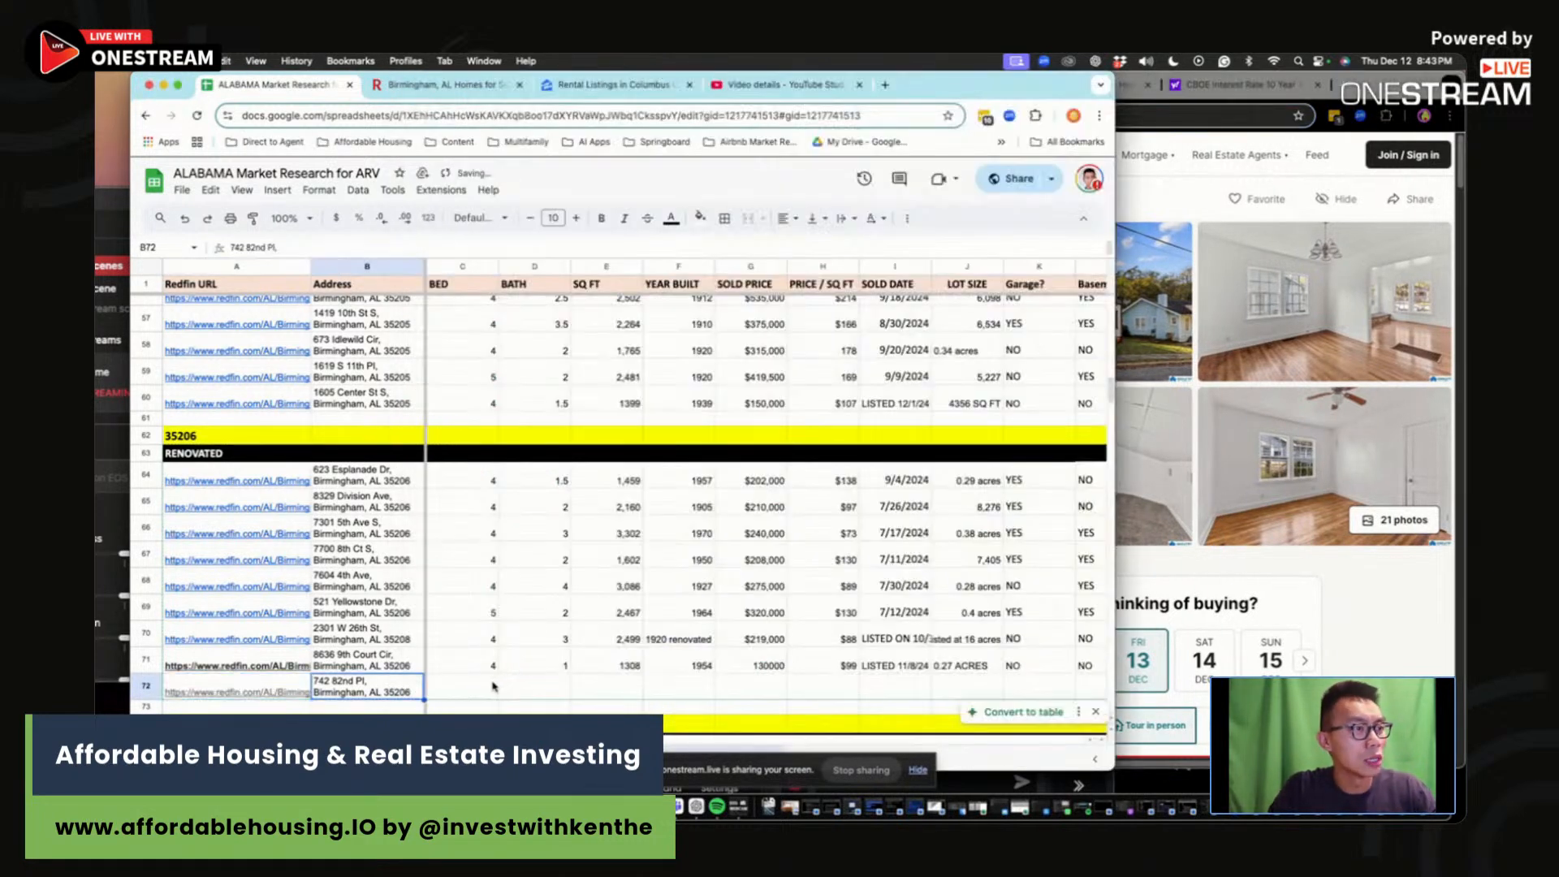
pyautogui.press('Tab')
pyautogui.write('1')
pyautogui.press('Tab')
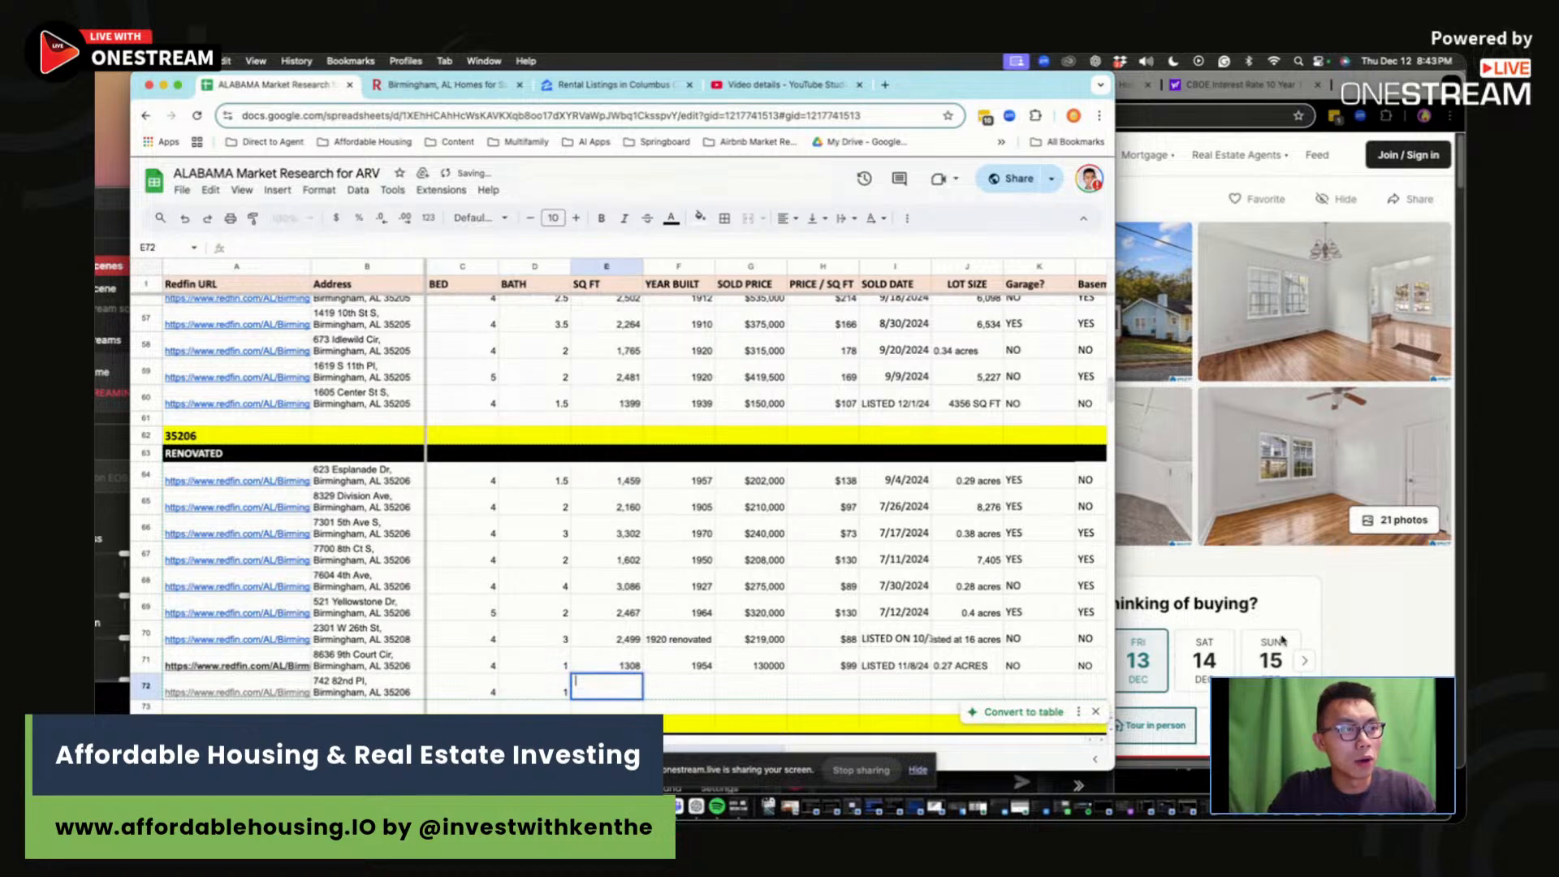
# Step: Enter 1466 sq ft and year built 1947 from the listing
pyautogui.click(1350, 642)
pyautogui.click(600, 691)
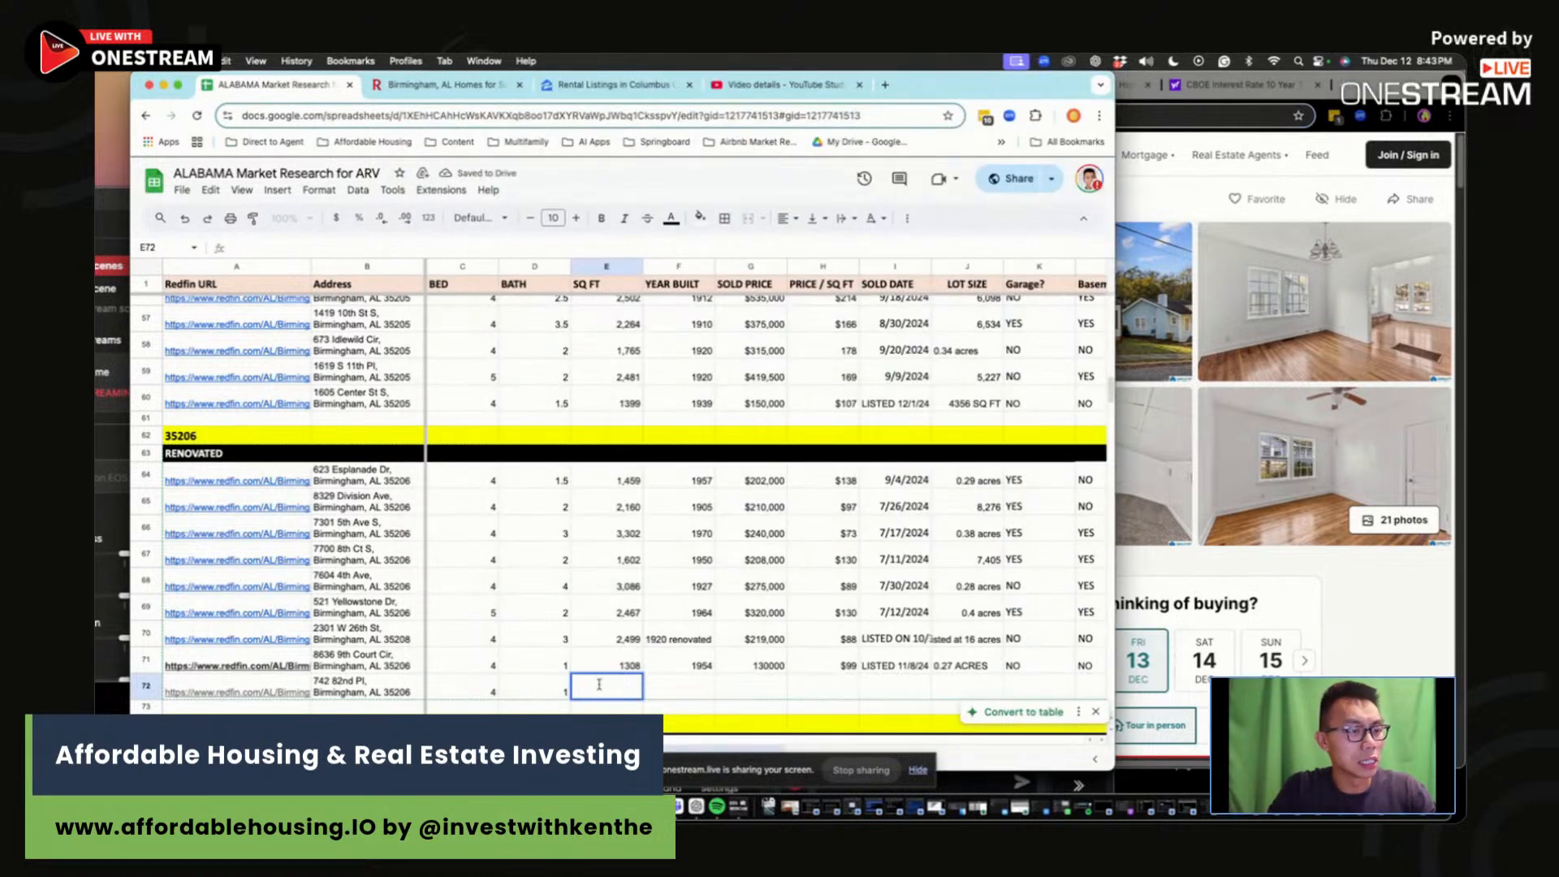
pyautogui.write('14')
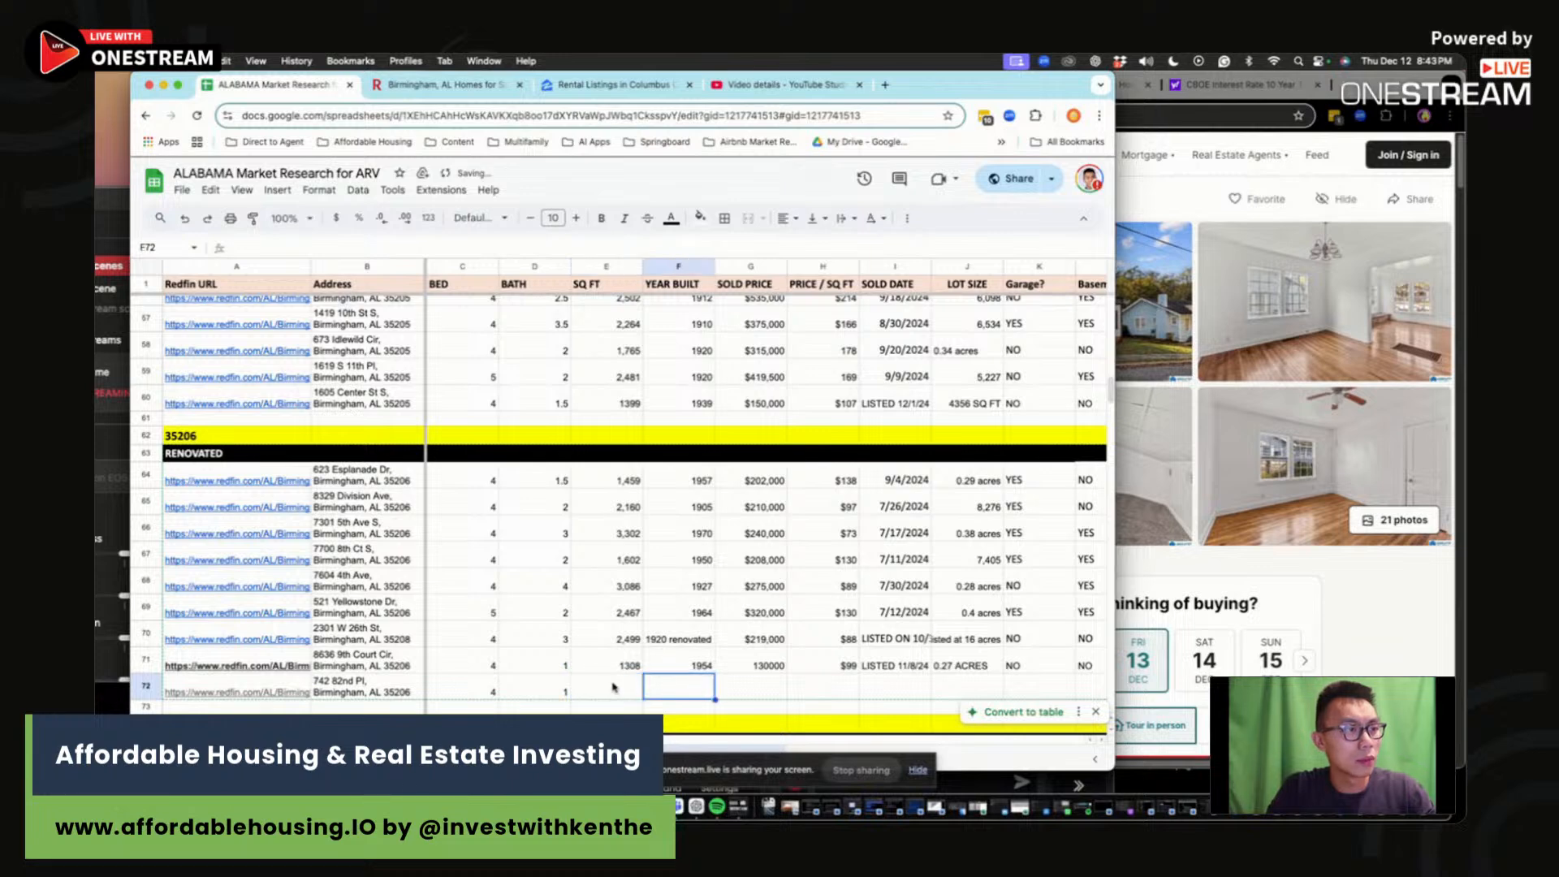
pyautogui.write('66')
pyautogui.click(682, 688)
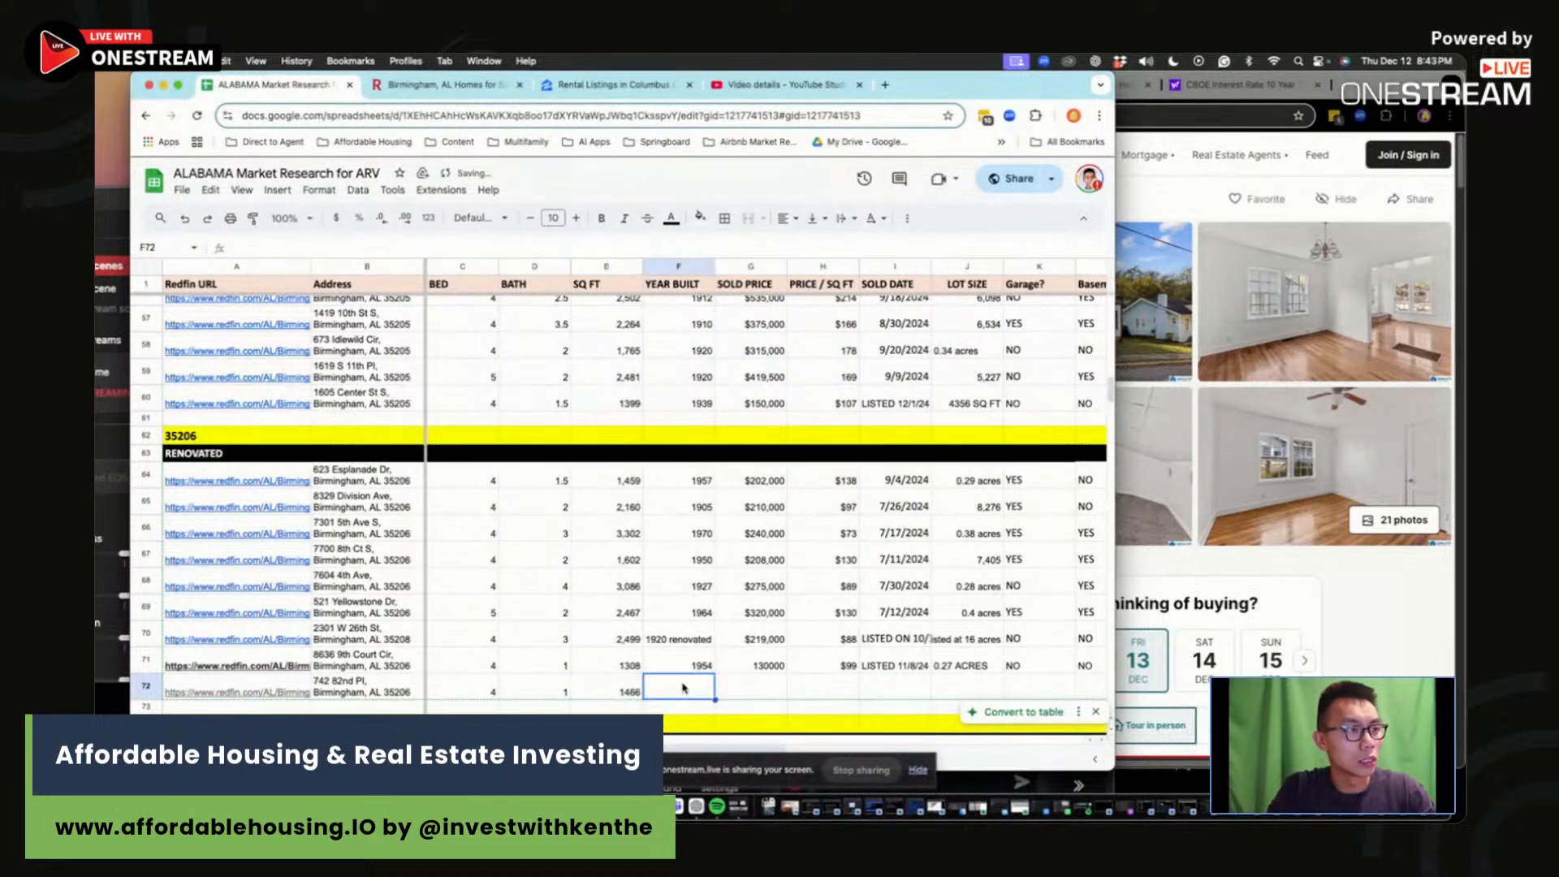
pyautogui.click(1392, 641)
pyautogui.scroll(-5, 1392, 640)
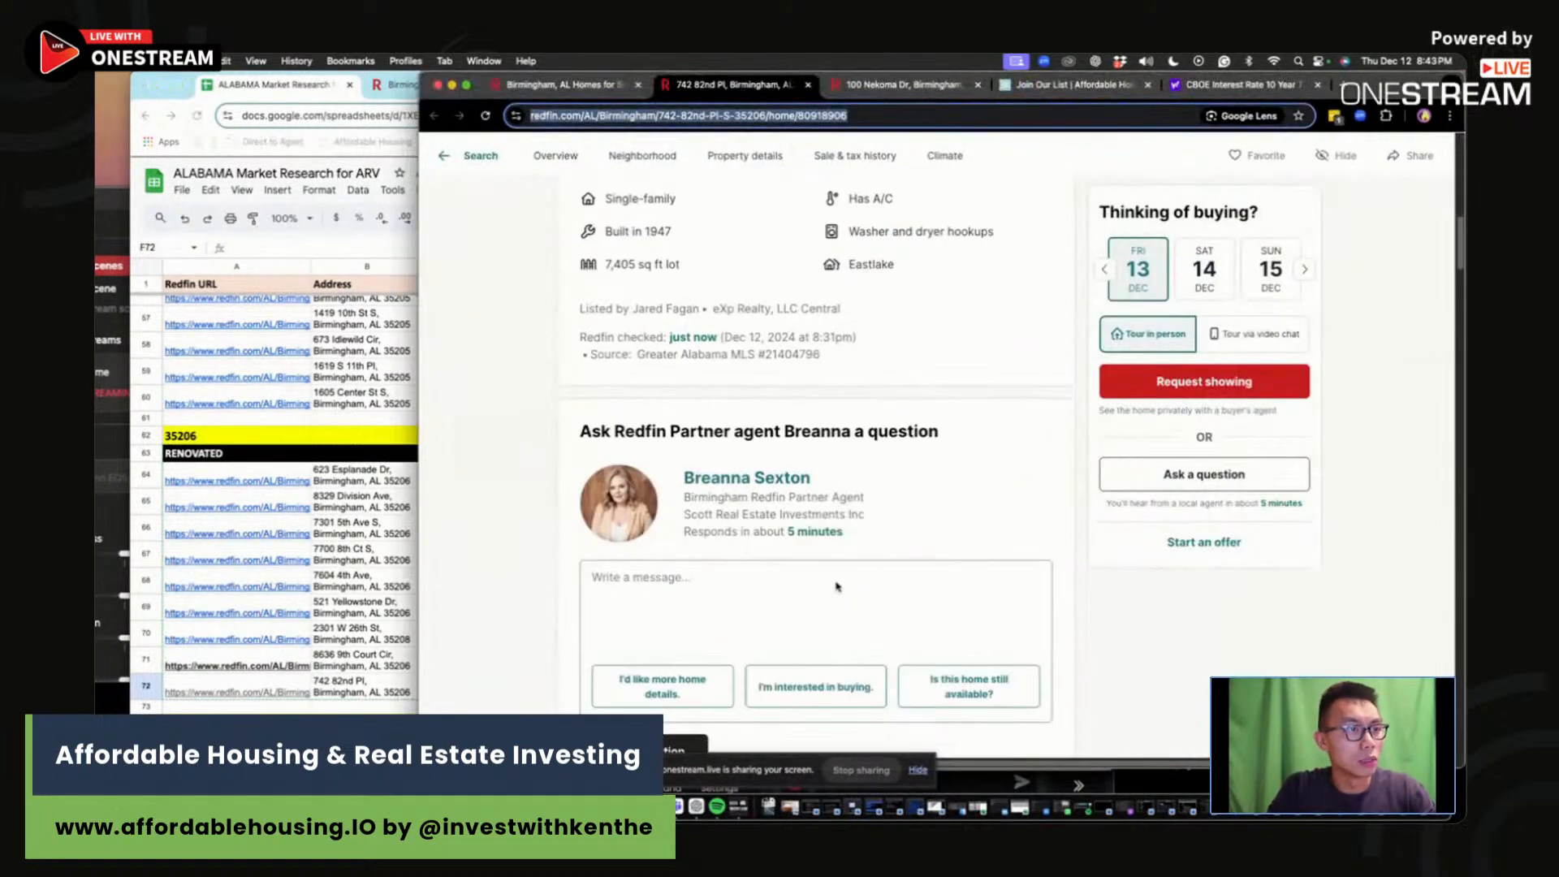
pyautogui.click(388, 681)
pyautogui.write('194')
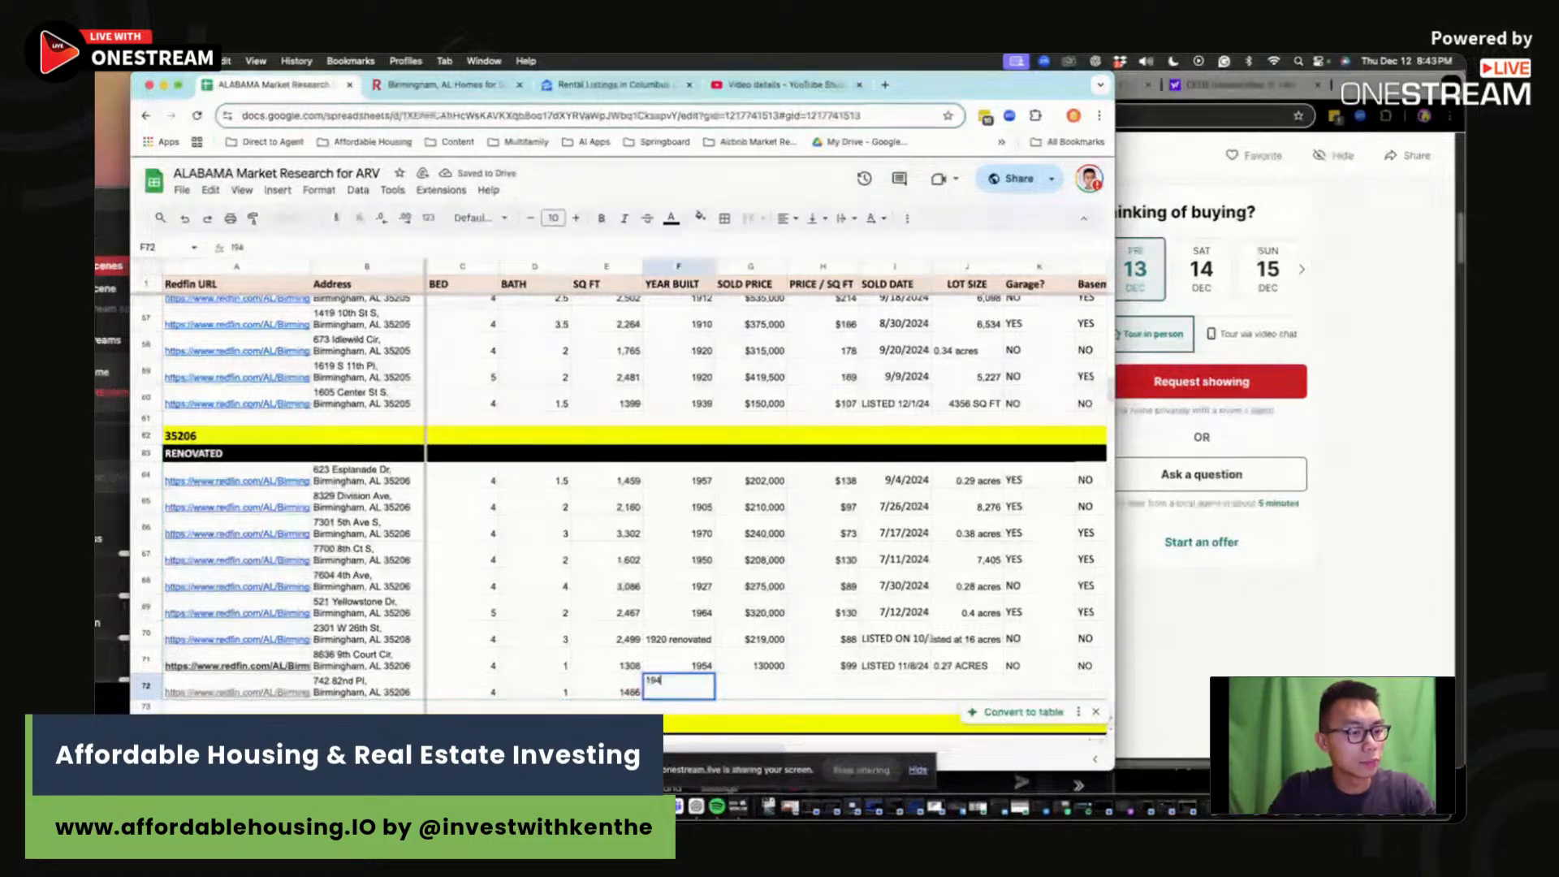
pyautogui.write('7')
# Step: Enter the 125000 price and the =G72/E72 price-per-square-foot formula in H72
pyautogui.click(755, 688)
pyautogui.click(1368, 616)
pyautogui.scroll(5, 1131, 624)
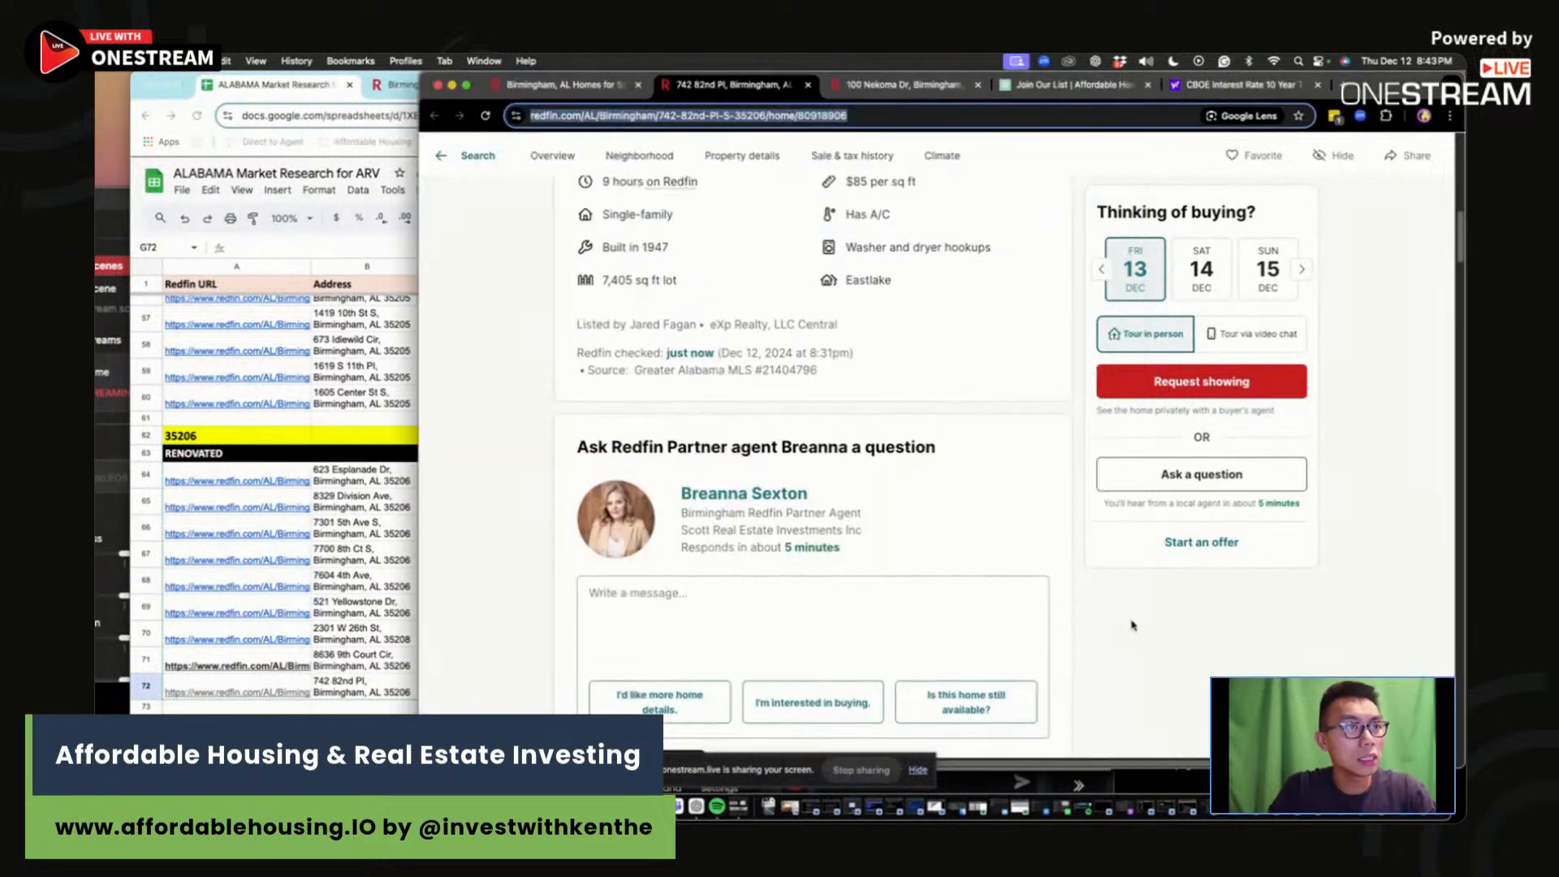
pyautogui.click(414, 668)
pyautogui.write('125000')
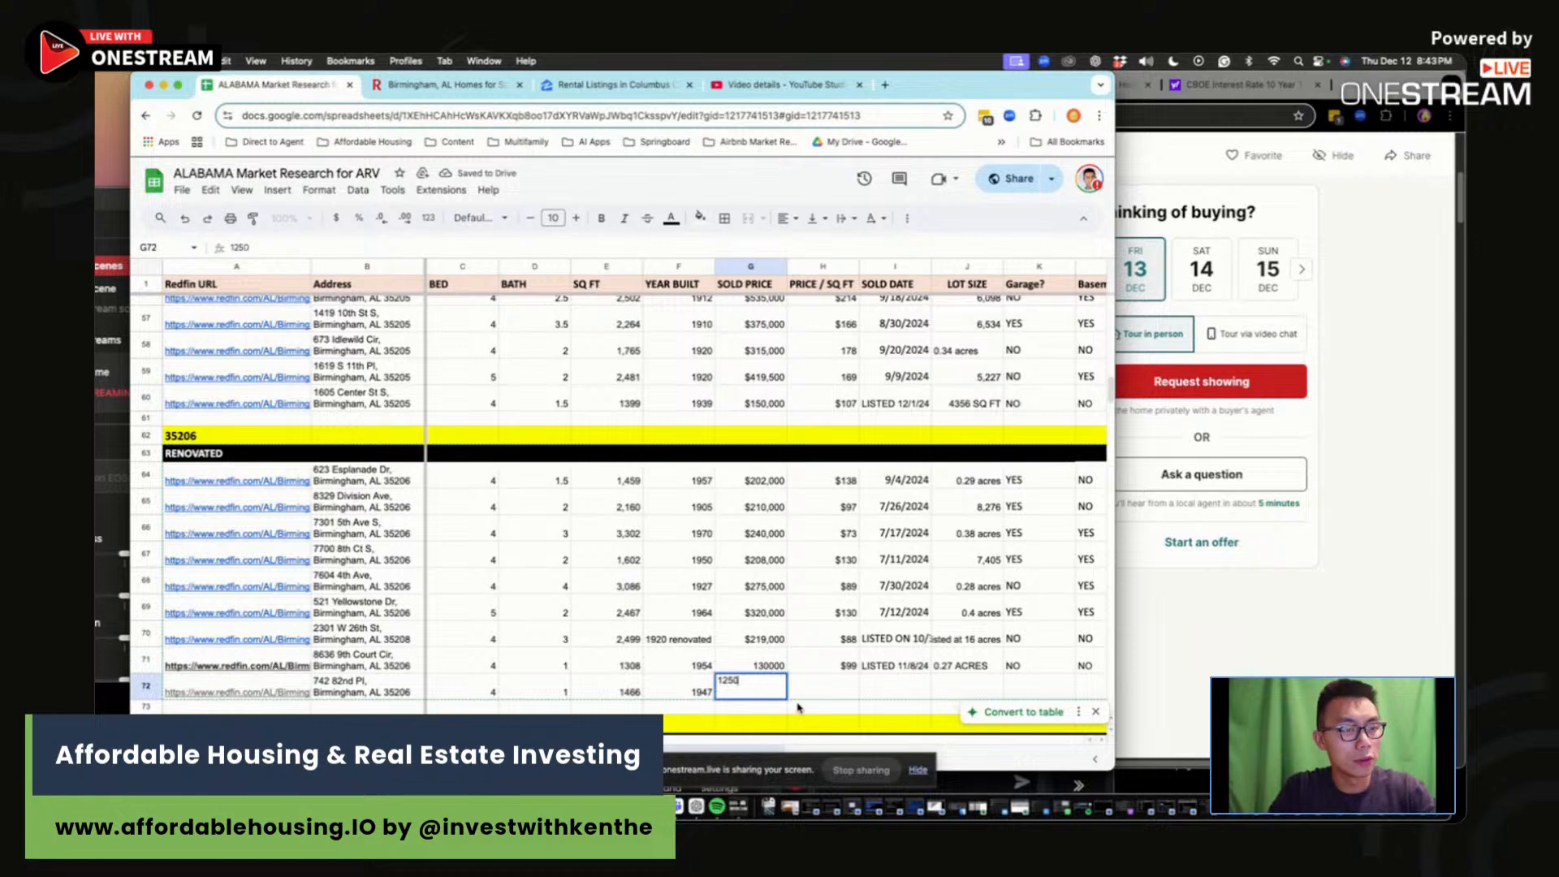
pyautogui.press('Tab')
pyautogui.write('=G72/E72')
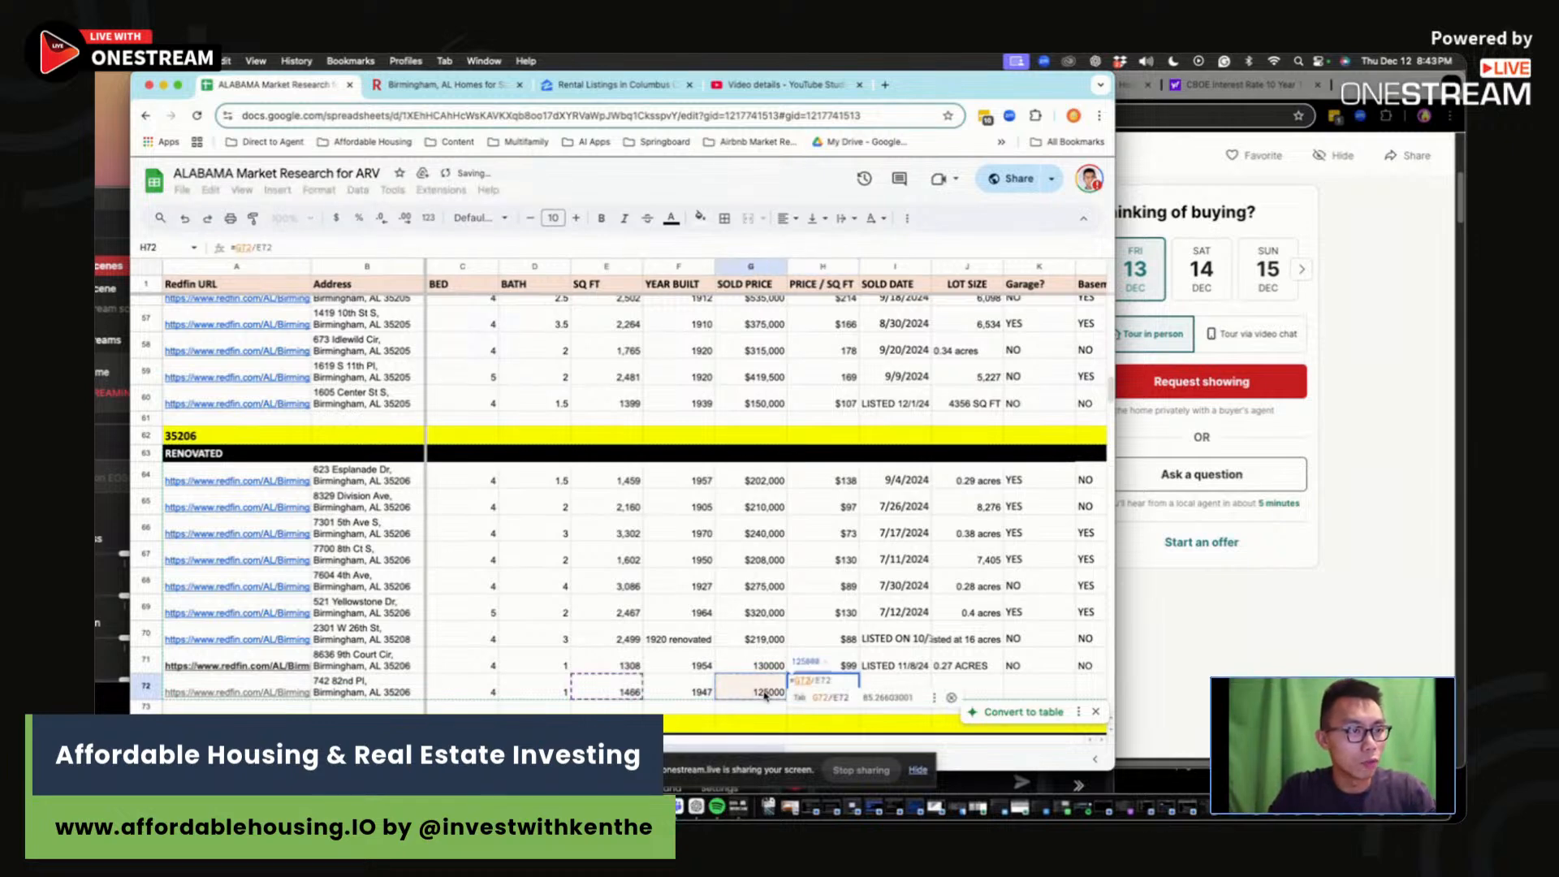
pyautogui.click(599, 691)
pyautogui.press('Return')
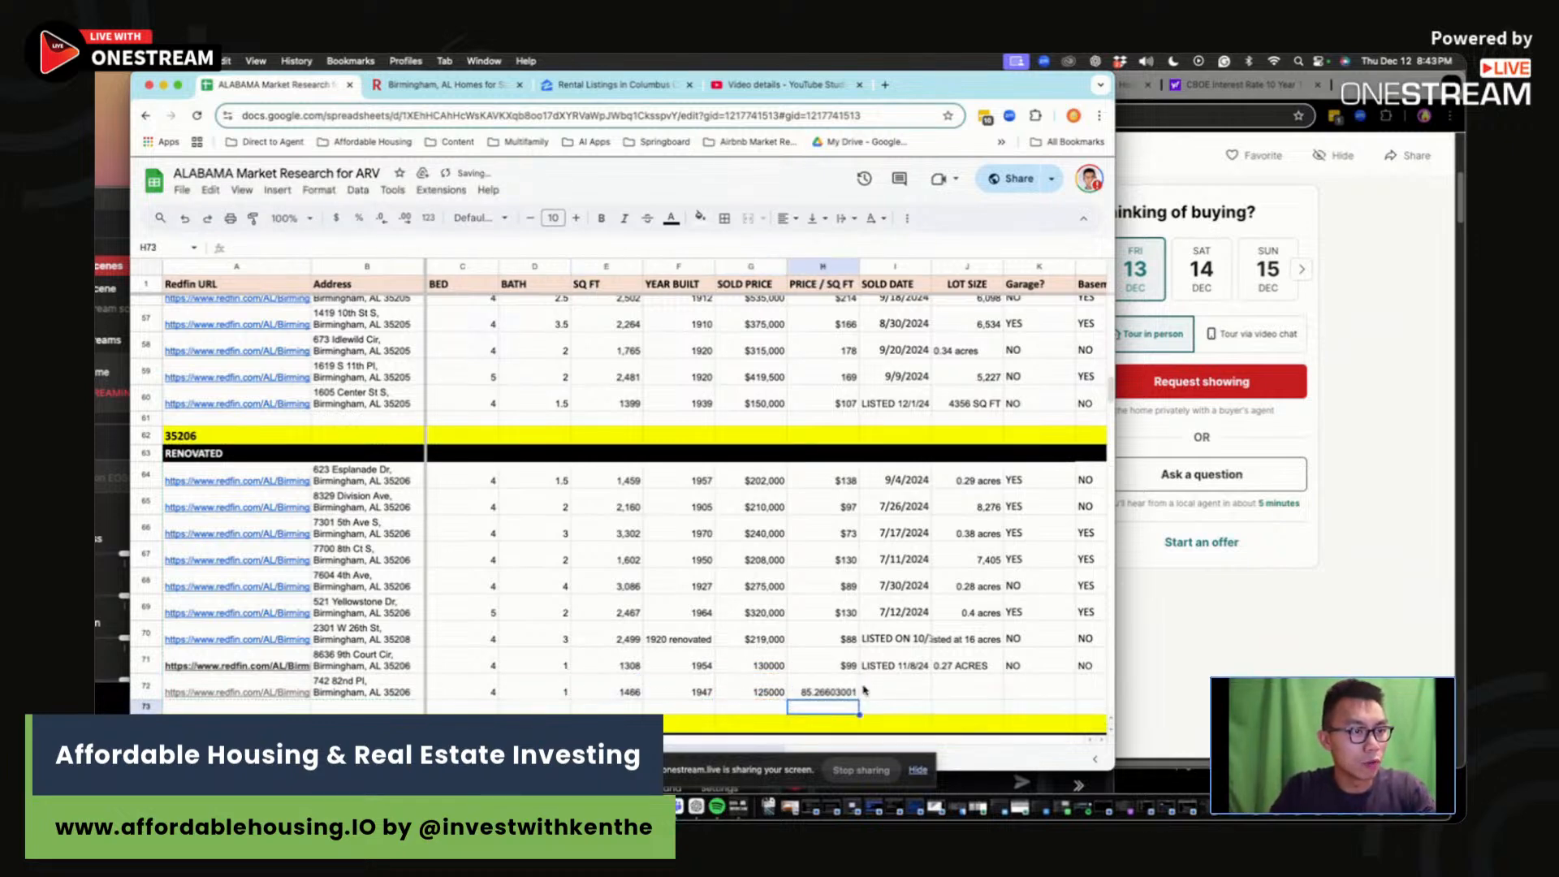
# Step: Enter 'LISTED 12/12/24' as the date and compare row 72's entries with row 71's
pyautogui.click(908, 693)
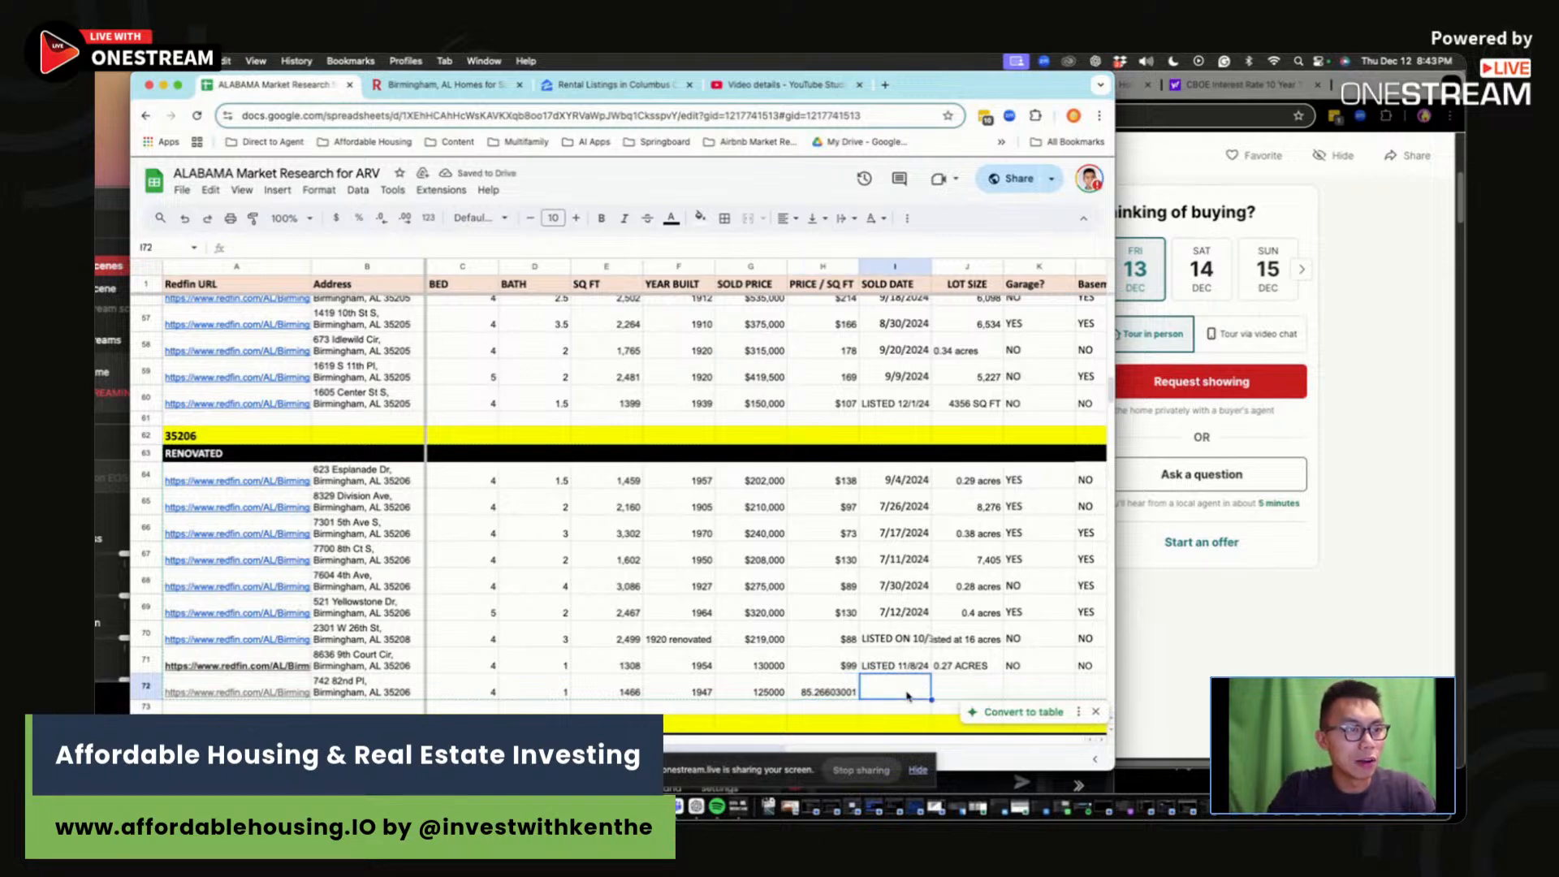
pyautogui.write('LISTED 12/12/24')
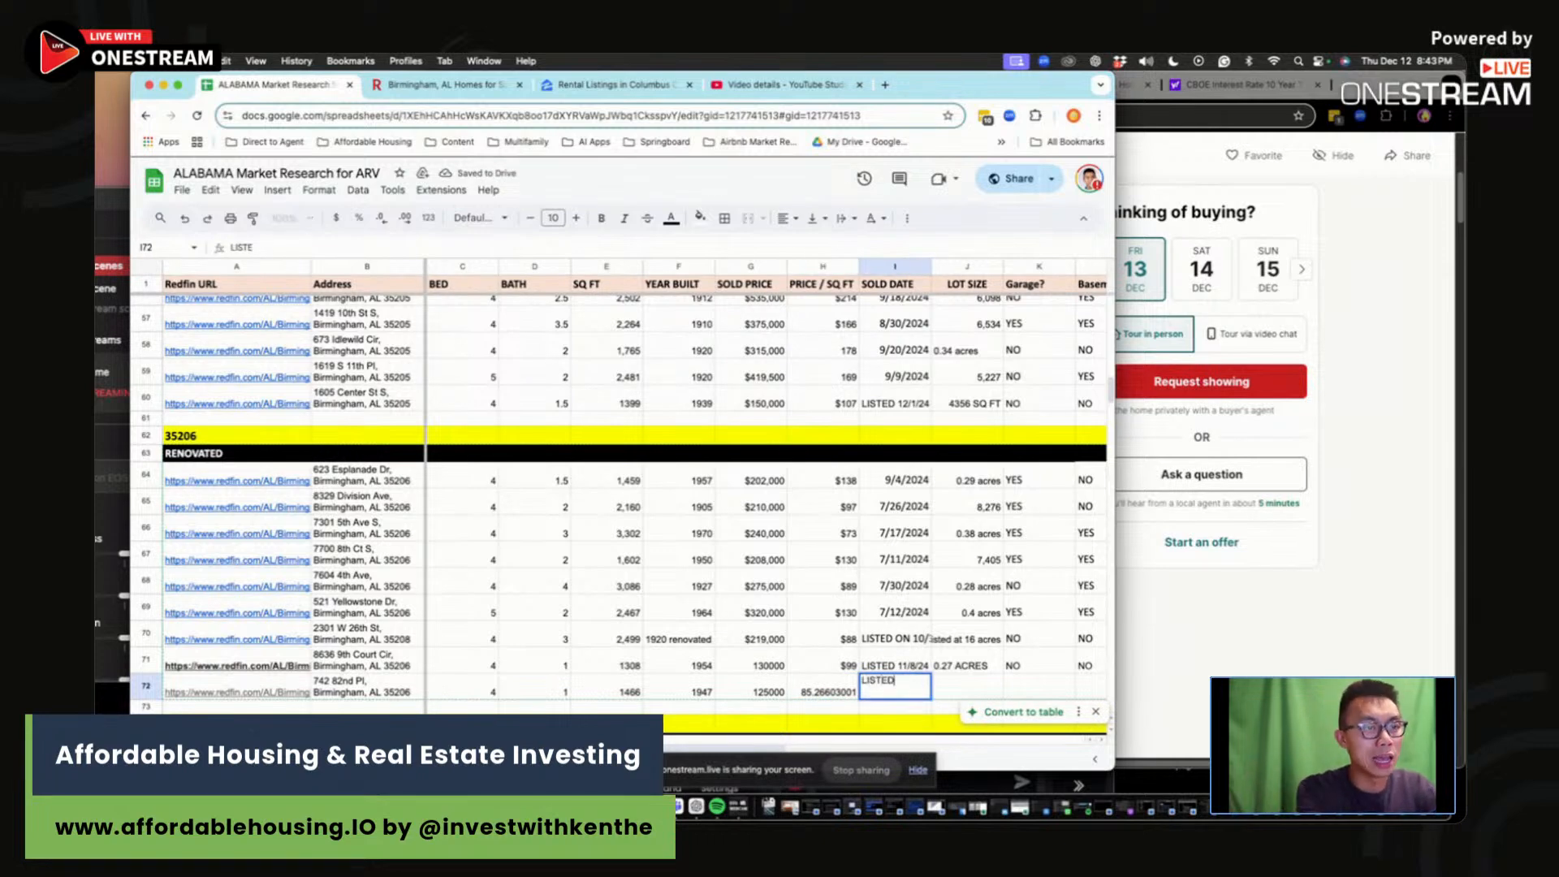
pyautogui.press('Return')
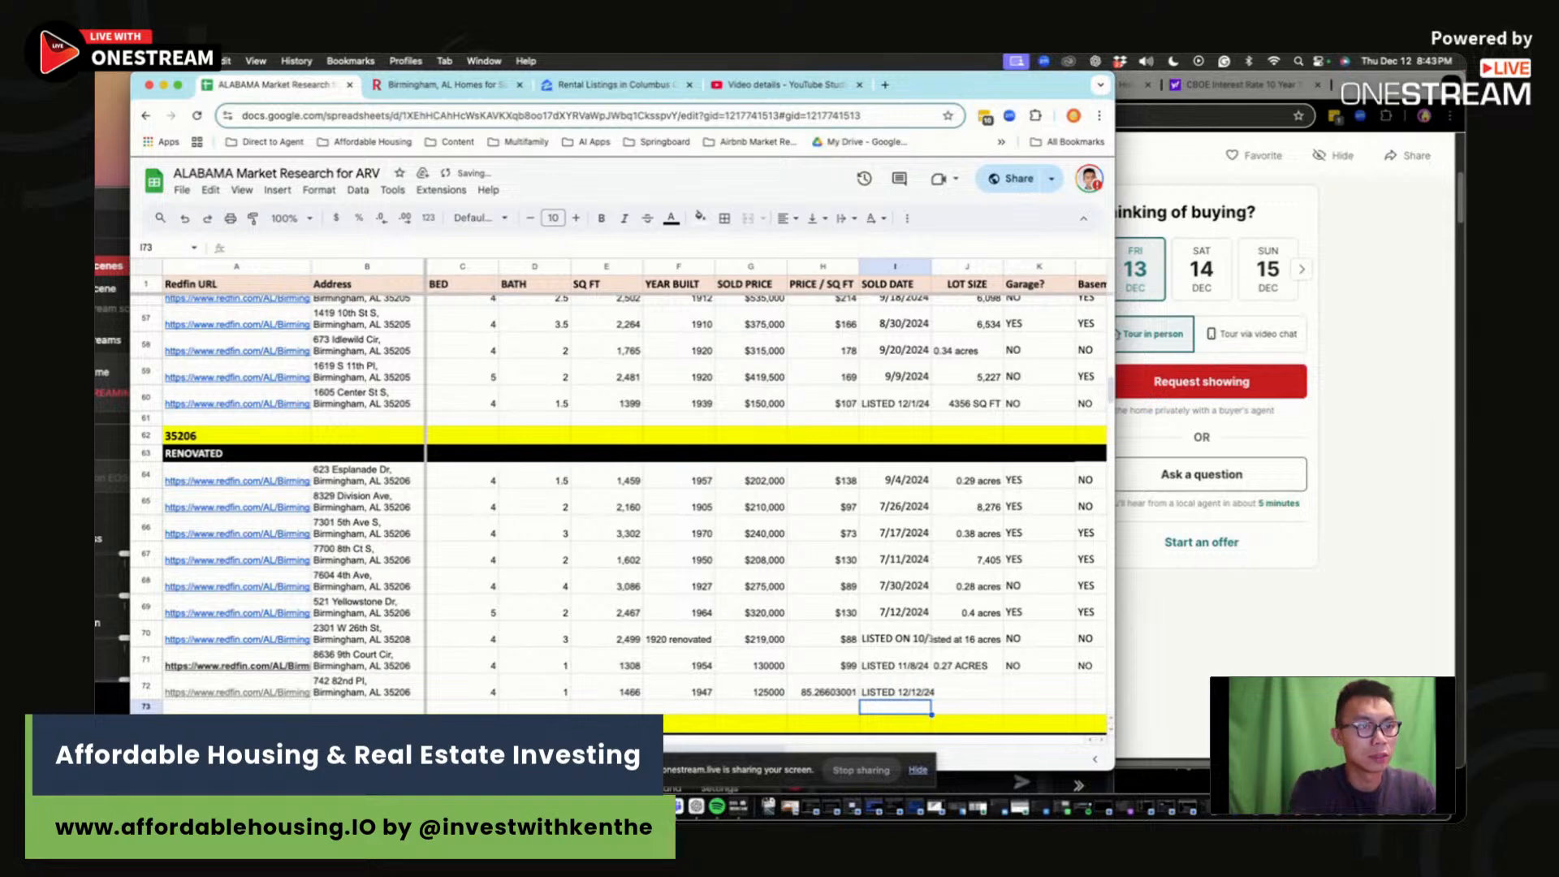
pyautogui.click(810, 696)
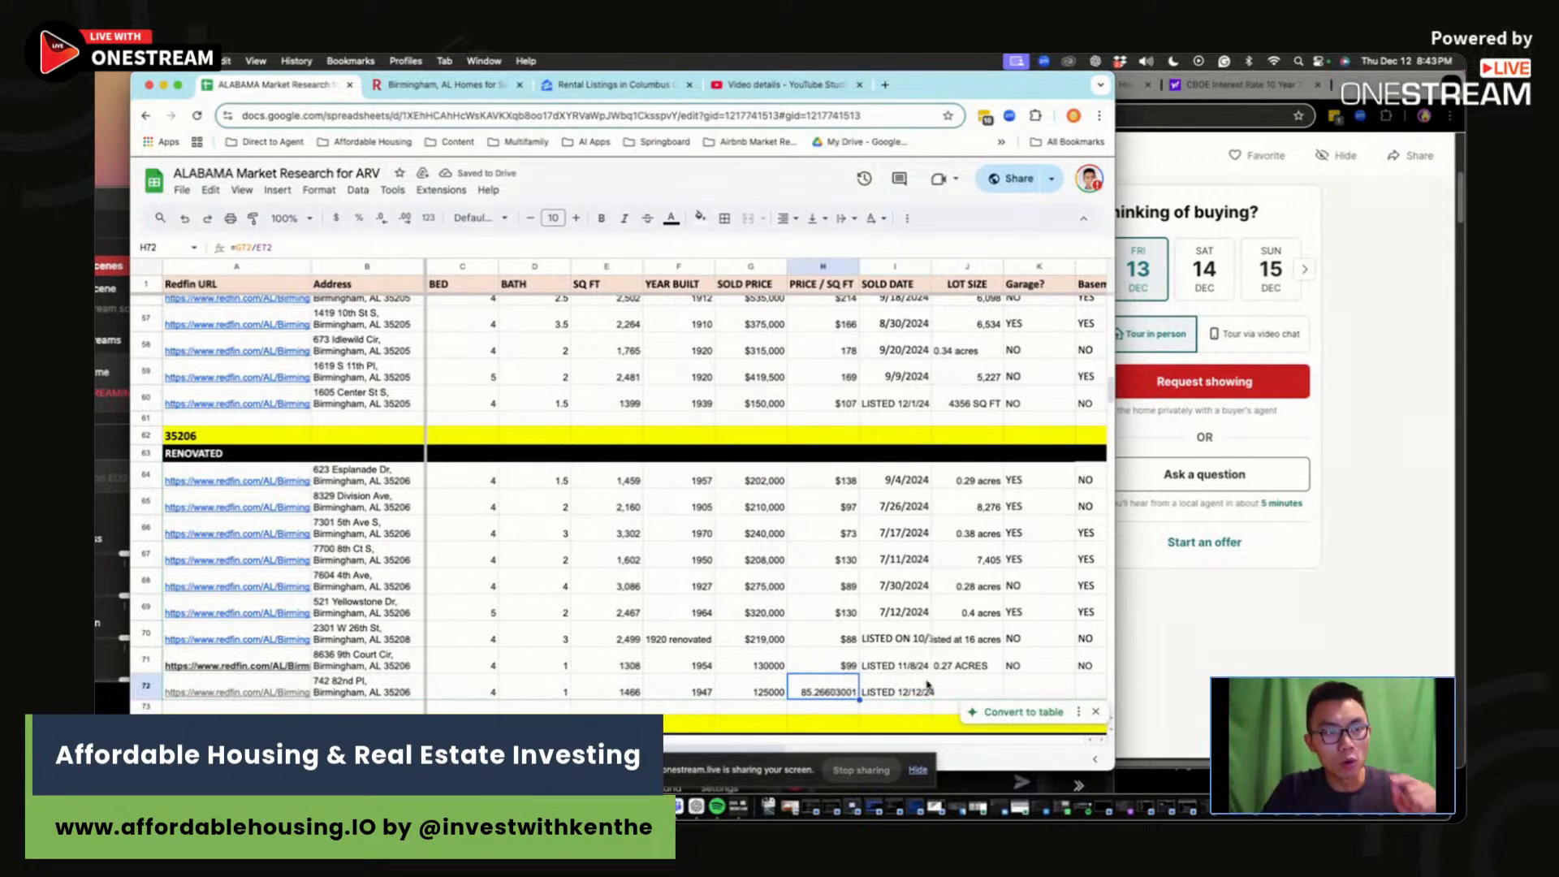
pyautogui.click(963, 688)
pyautogui.press('Tab')
pyautogui.click(842, 668)
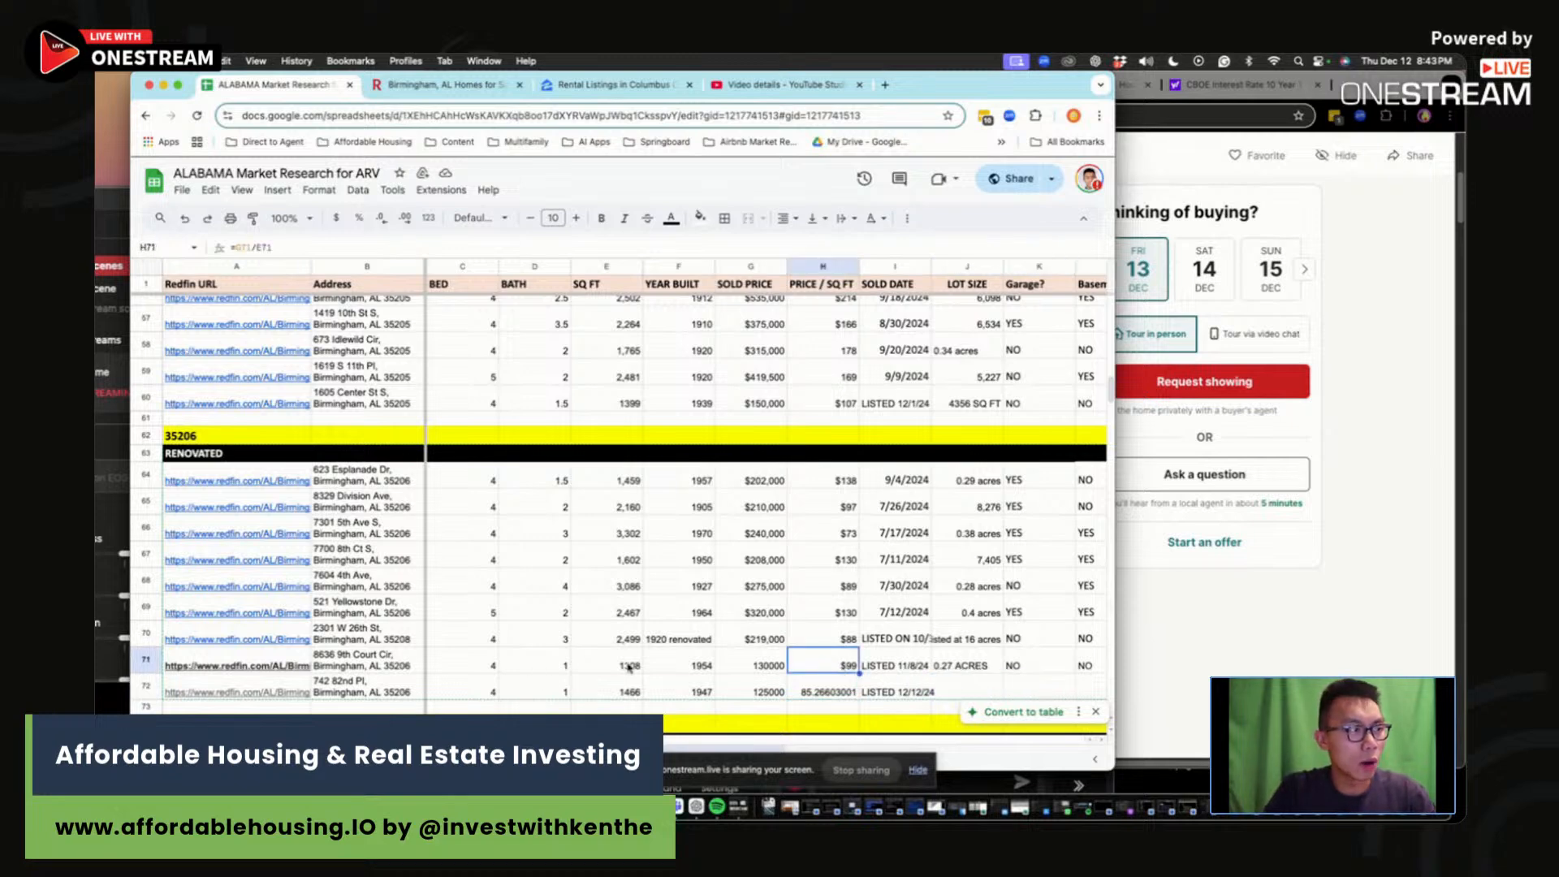
pyautogui.press('Right')
pyautogui.press('Right')
pyautogui.press('Right')
pyautogui.press('Right')
pyautogui.press('Right')
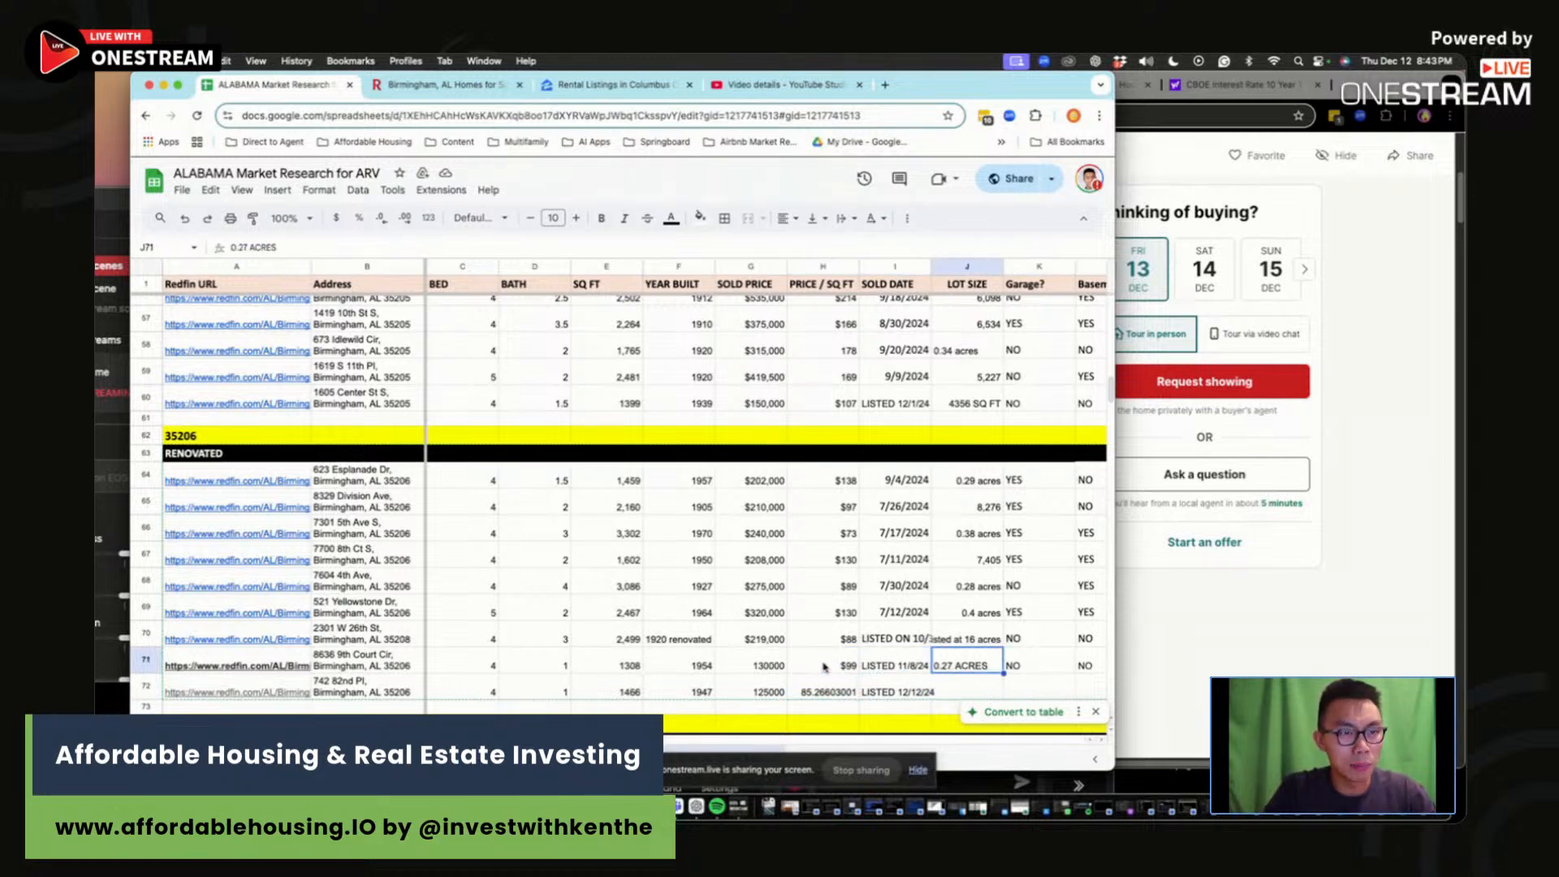
pyautogui.press('Right')
pyautogui.press('Right')
pyautogui.click(932, 673)
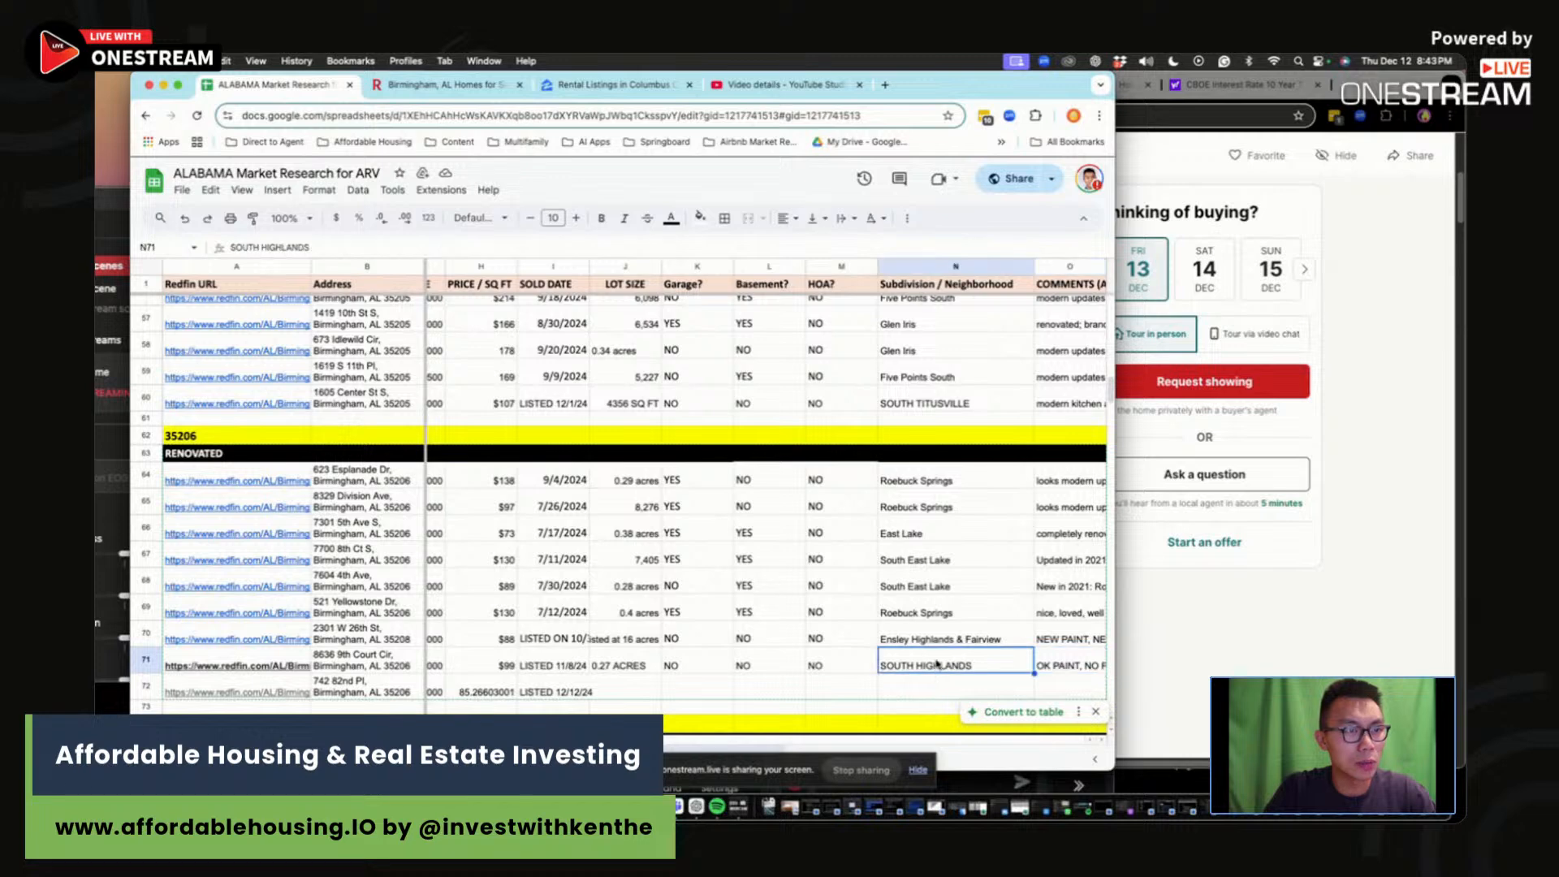
pyautogui.click(1211, 654)
pyautogui.click(1022, 213)
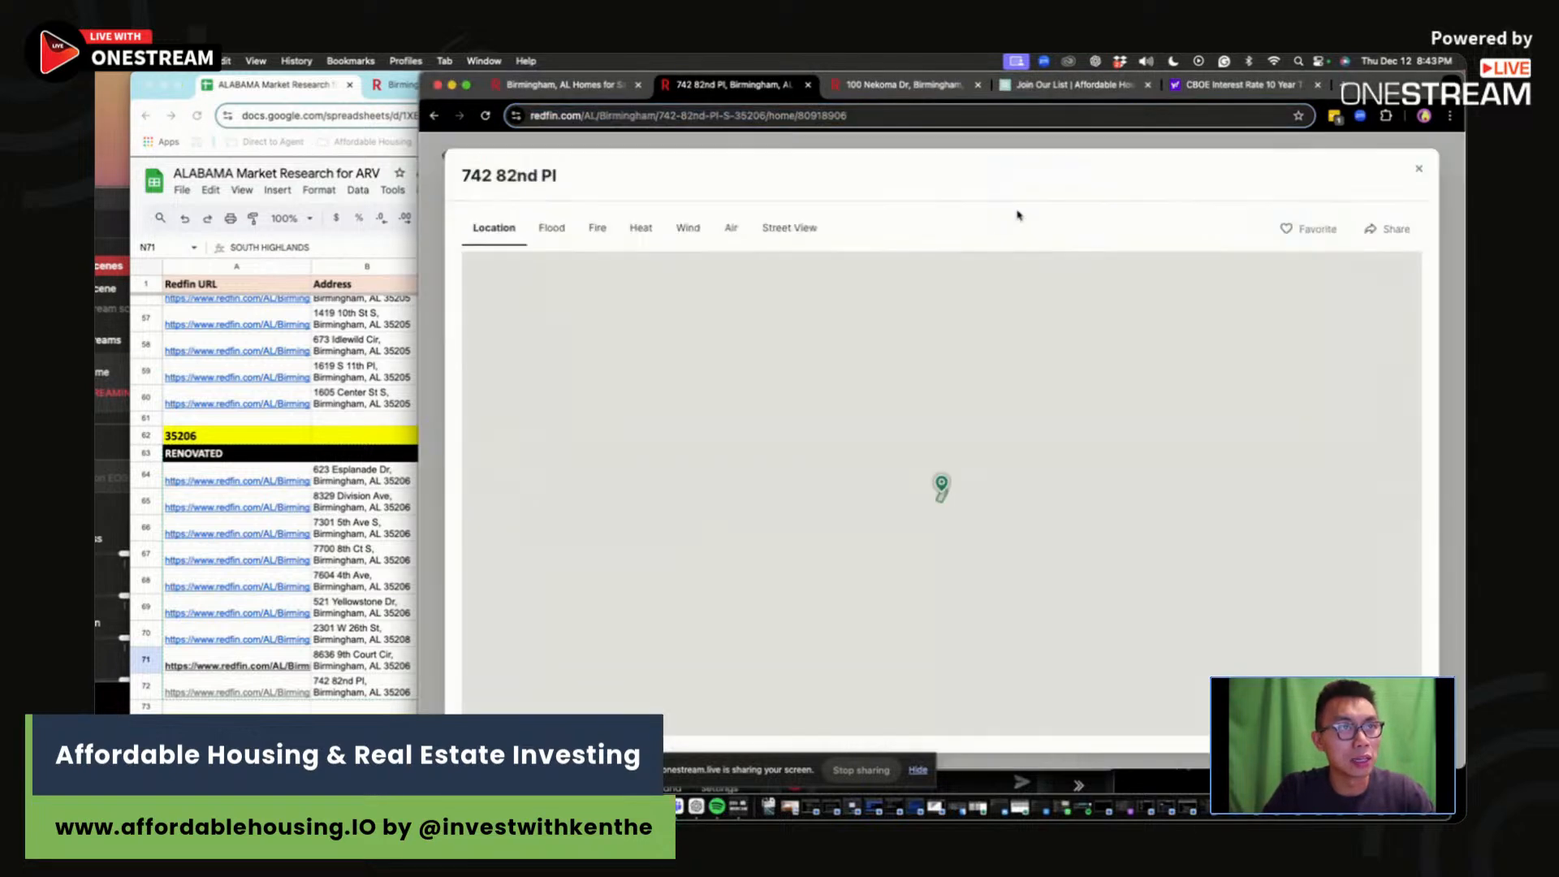
pyautogui.scroll(-4, 1033, 477)
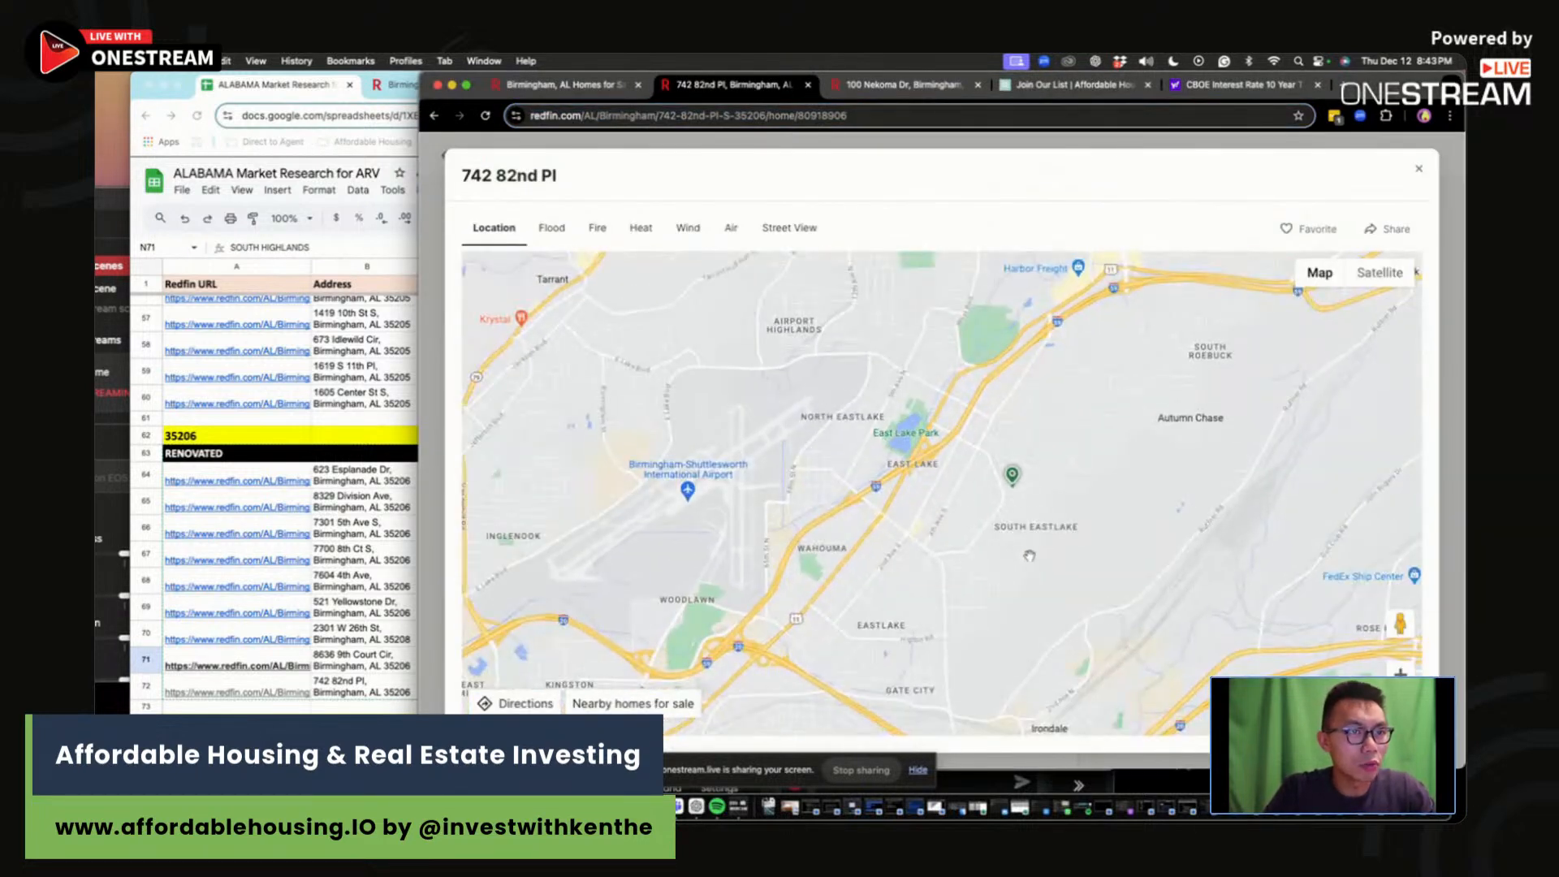
pyautogui.scroll(-2, 1084, 543)
pyautogui.scroll(-3, 1084, 543)
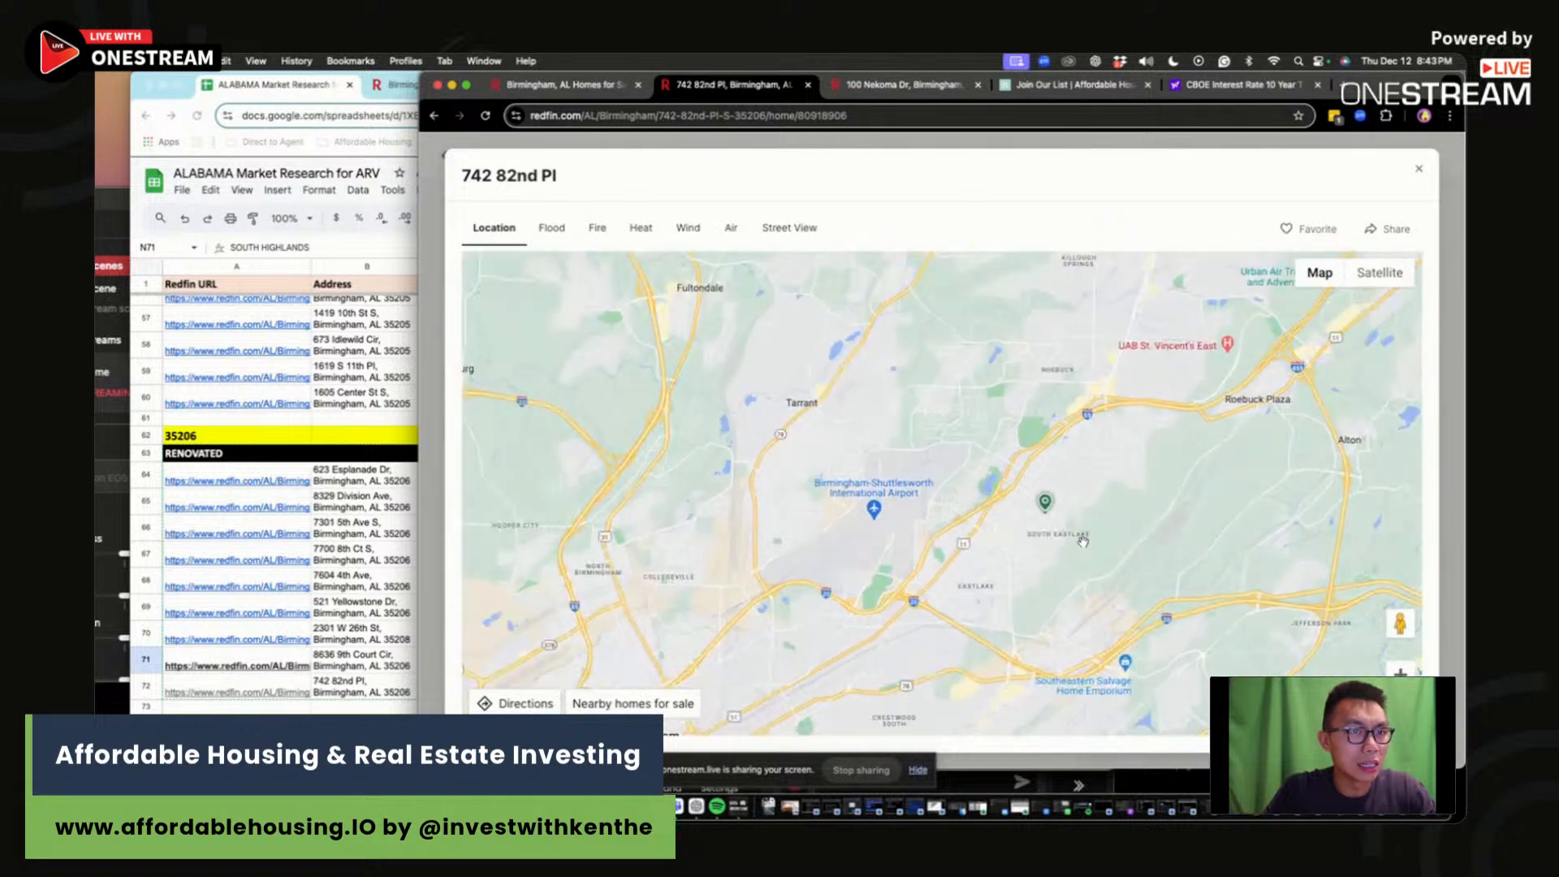
pyautogui.scroll(3, 1027, 562)
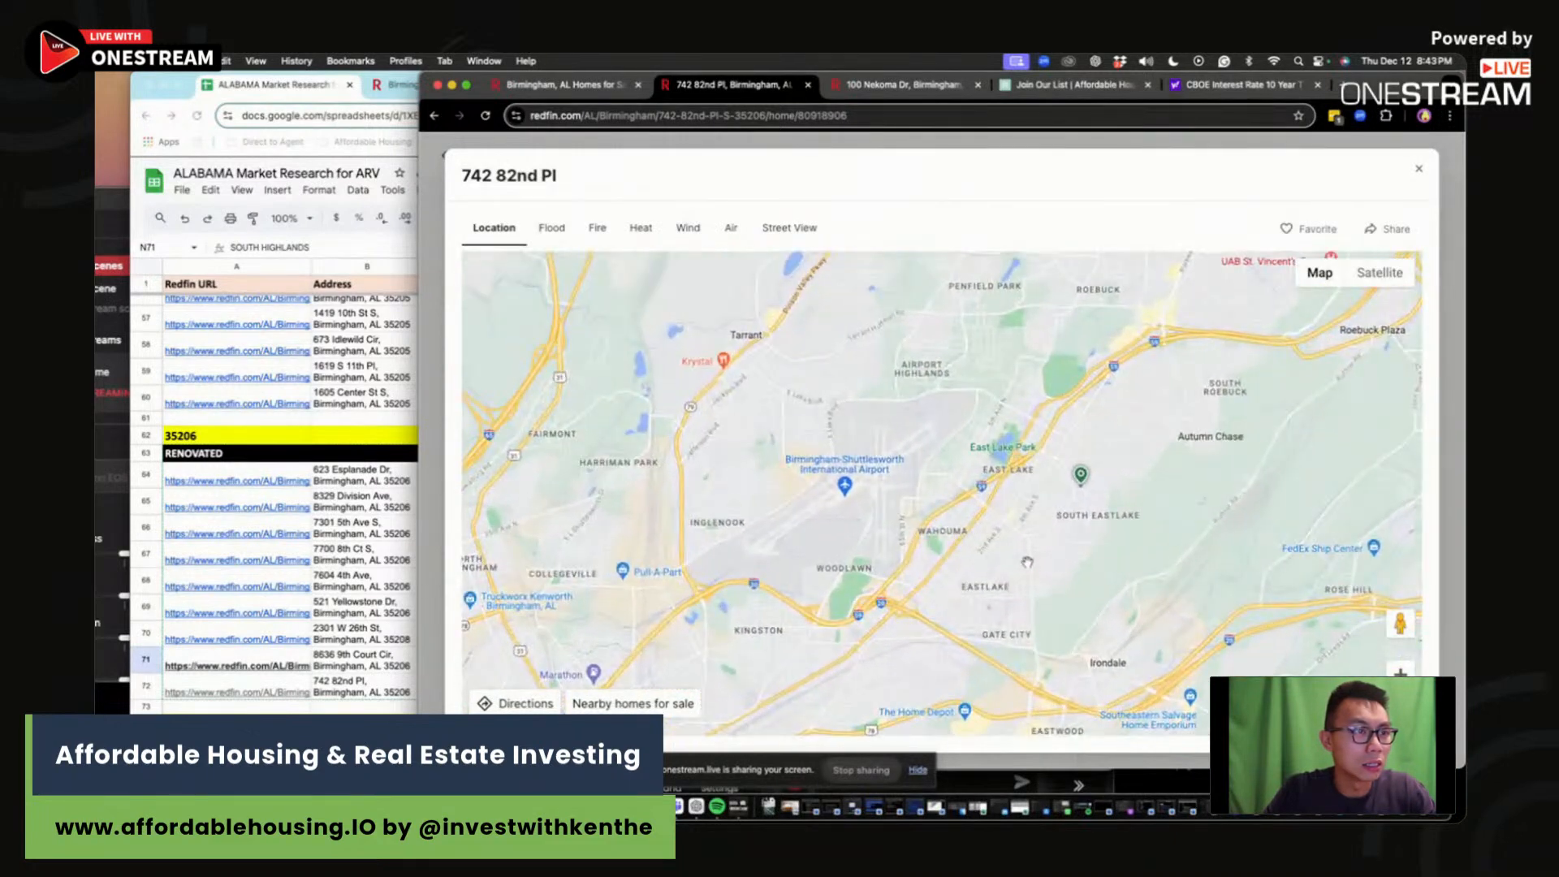
pyautogui.scroll(-5, 1027, 562)
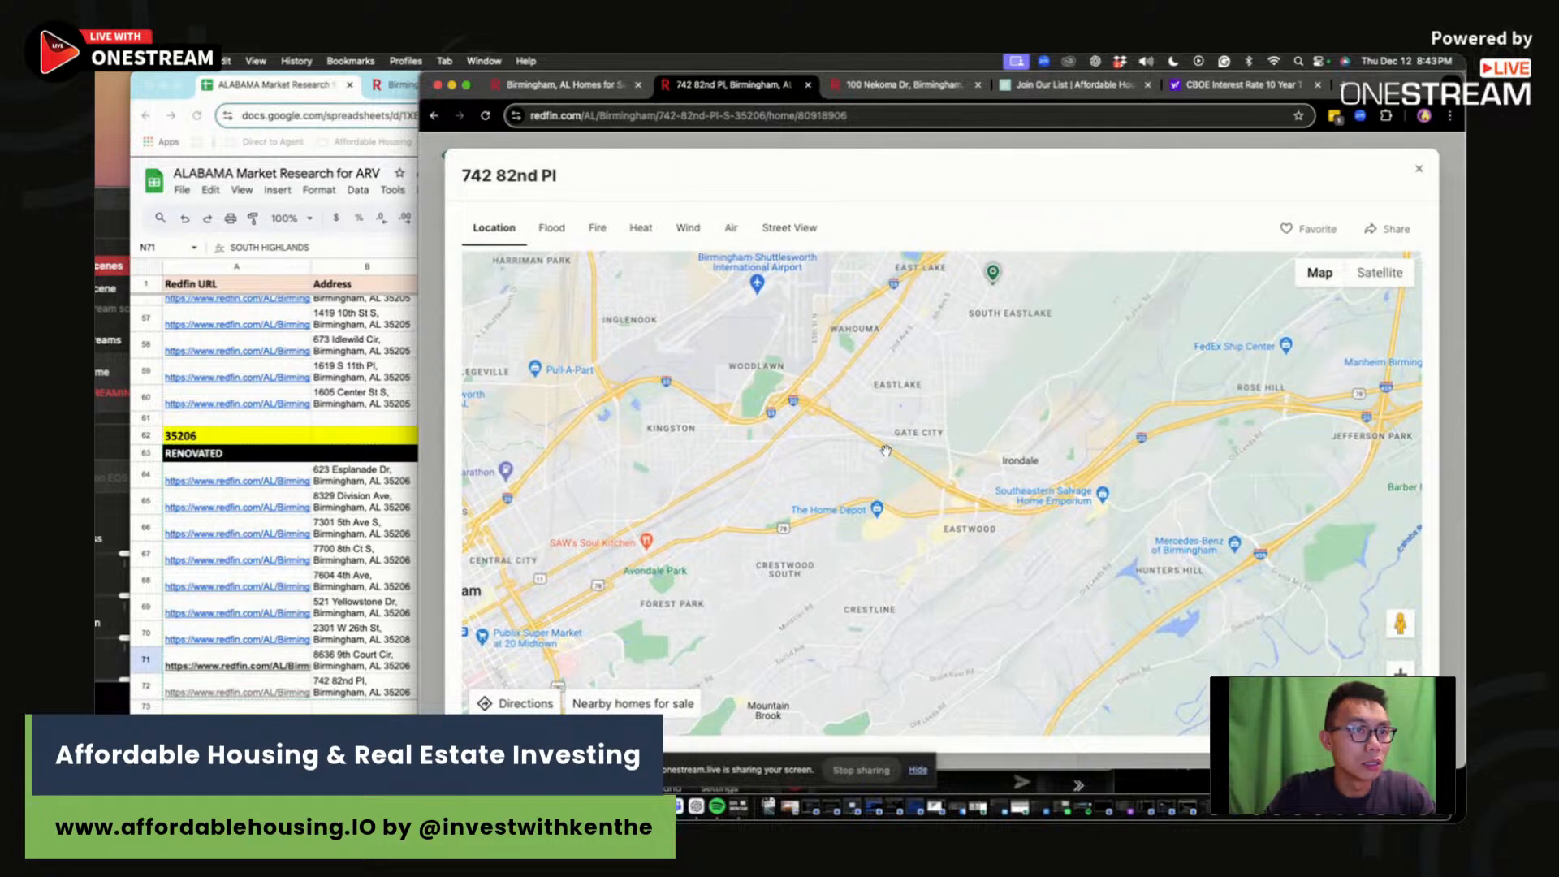
pyautogui.moveTo(886, 451); pyautogui.dragTo(1007, 553)
pyautogui.moveTo(1164, 337); pyautogui.dragTo(1058, 519)
pyautogui.press('super+grave')
pyautogui.click(966, 693)
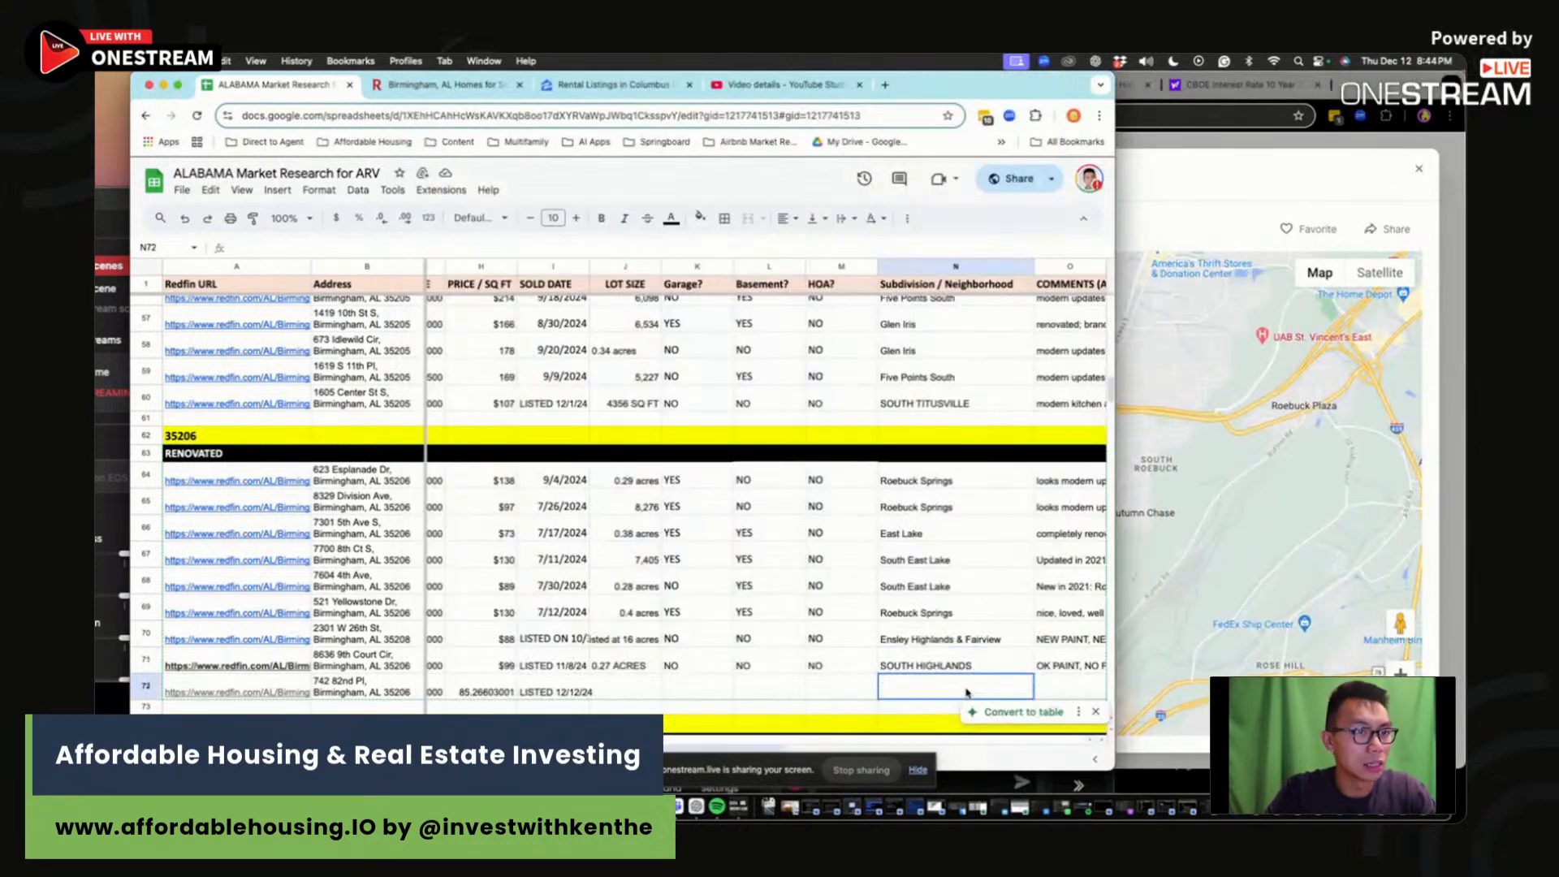
pyautogui.write('SOUTH E')
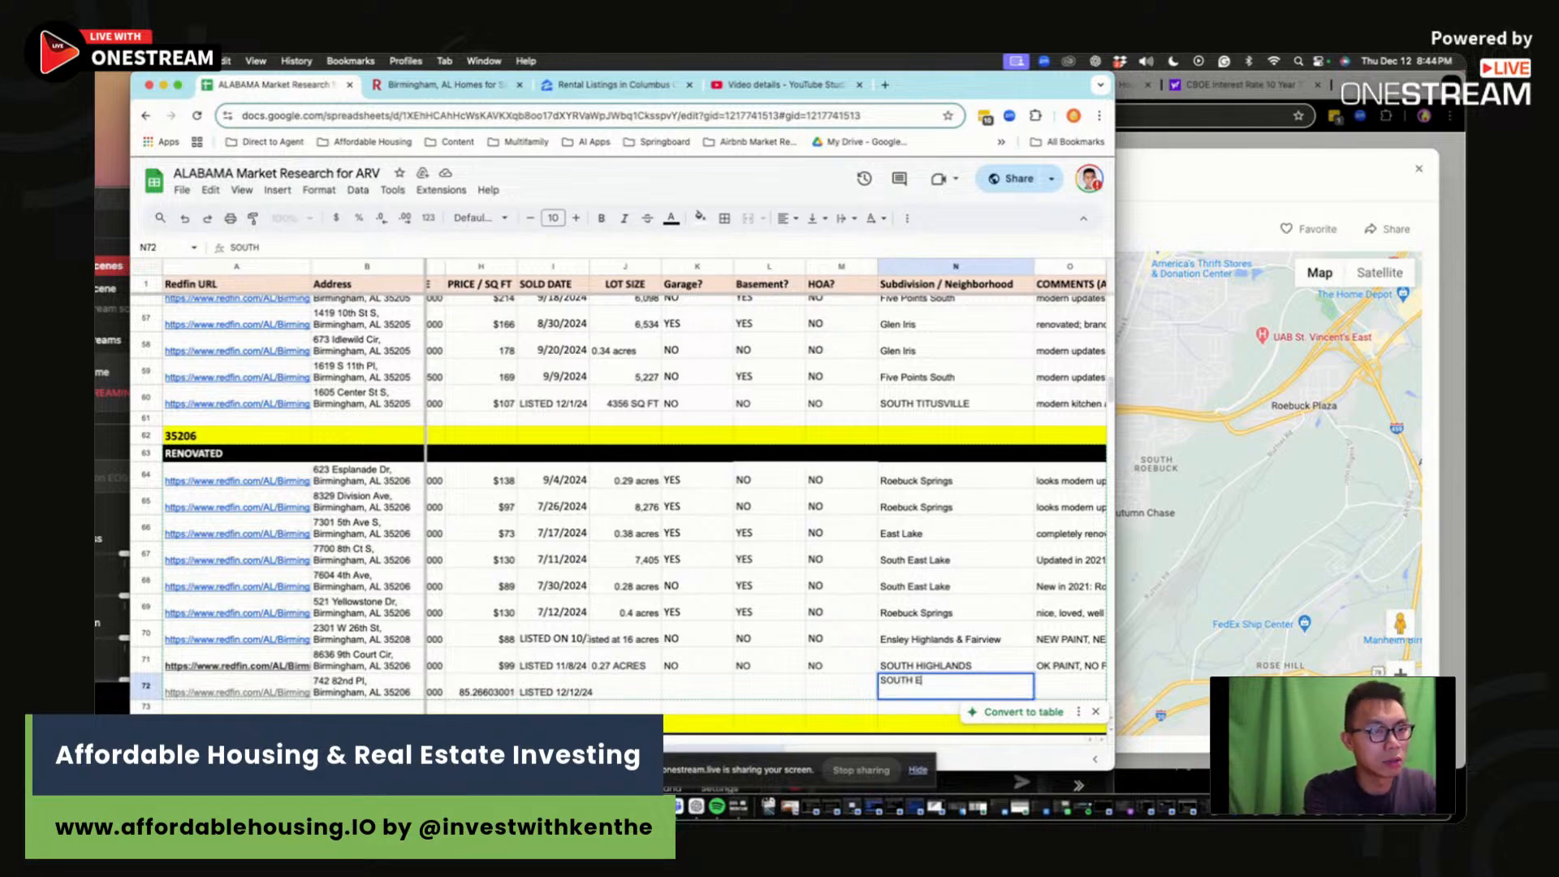
pyautogui.write('AST LAKE')
pyautogui.press('Return')
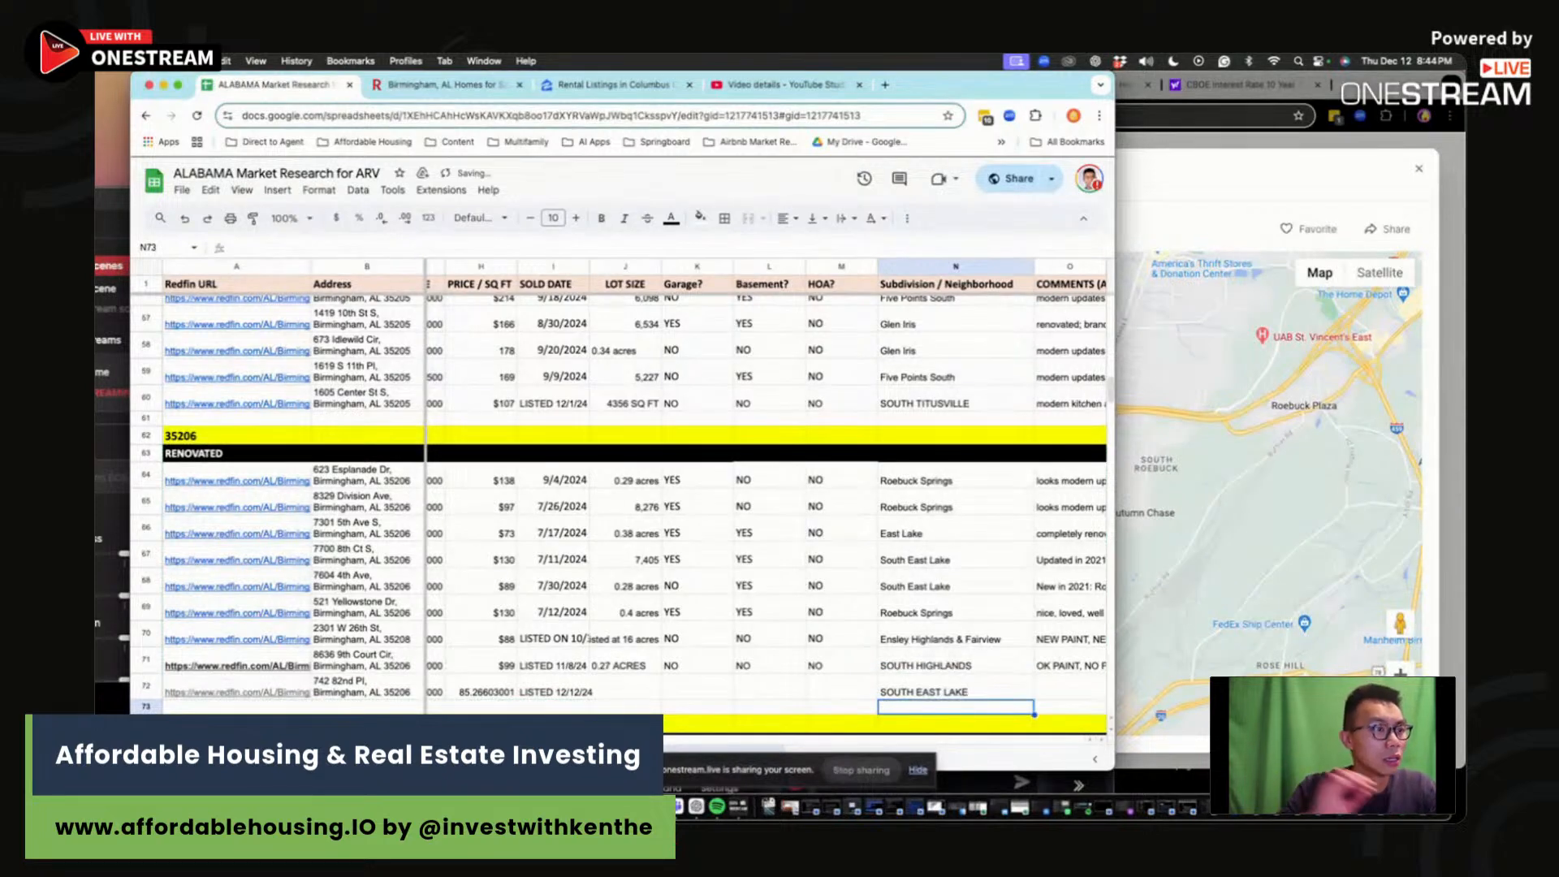
pyautogui.moveTo(956, 559); pyautogui.dragTo(833, 560)
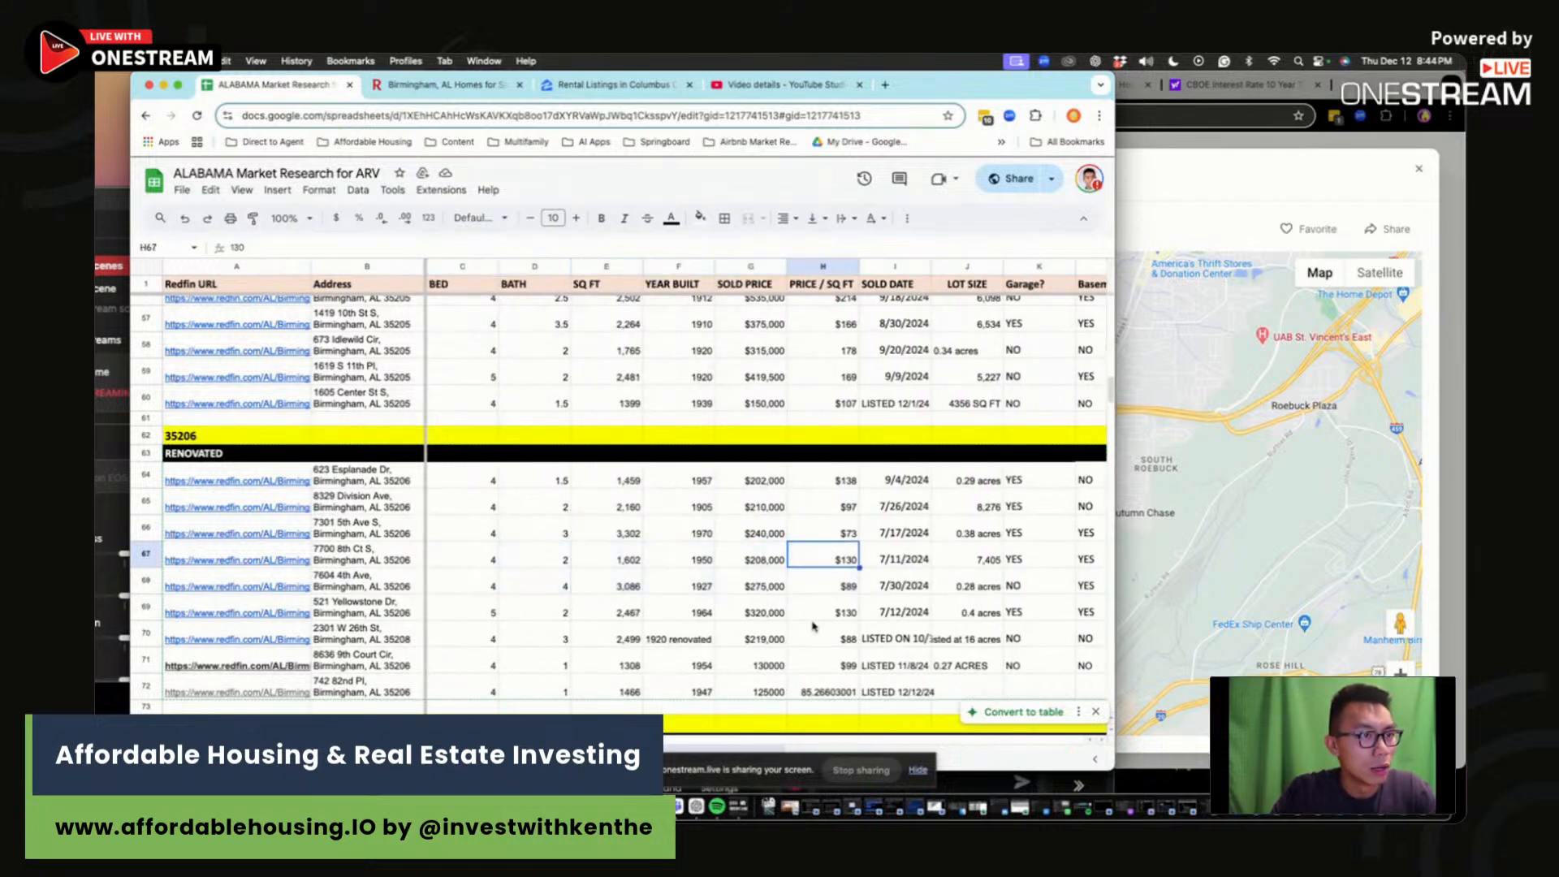
pyautogui.click(824, 586)
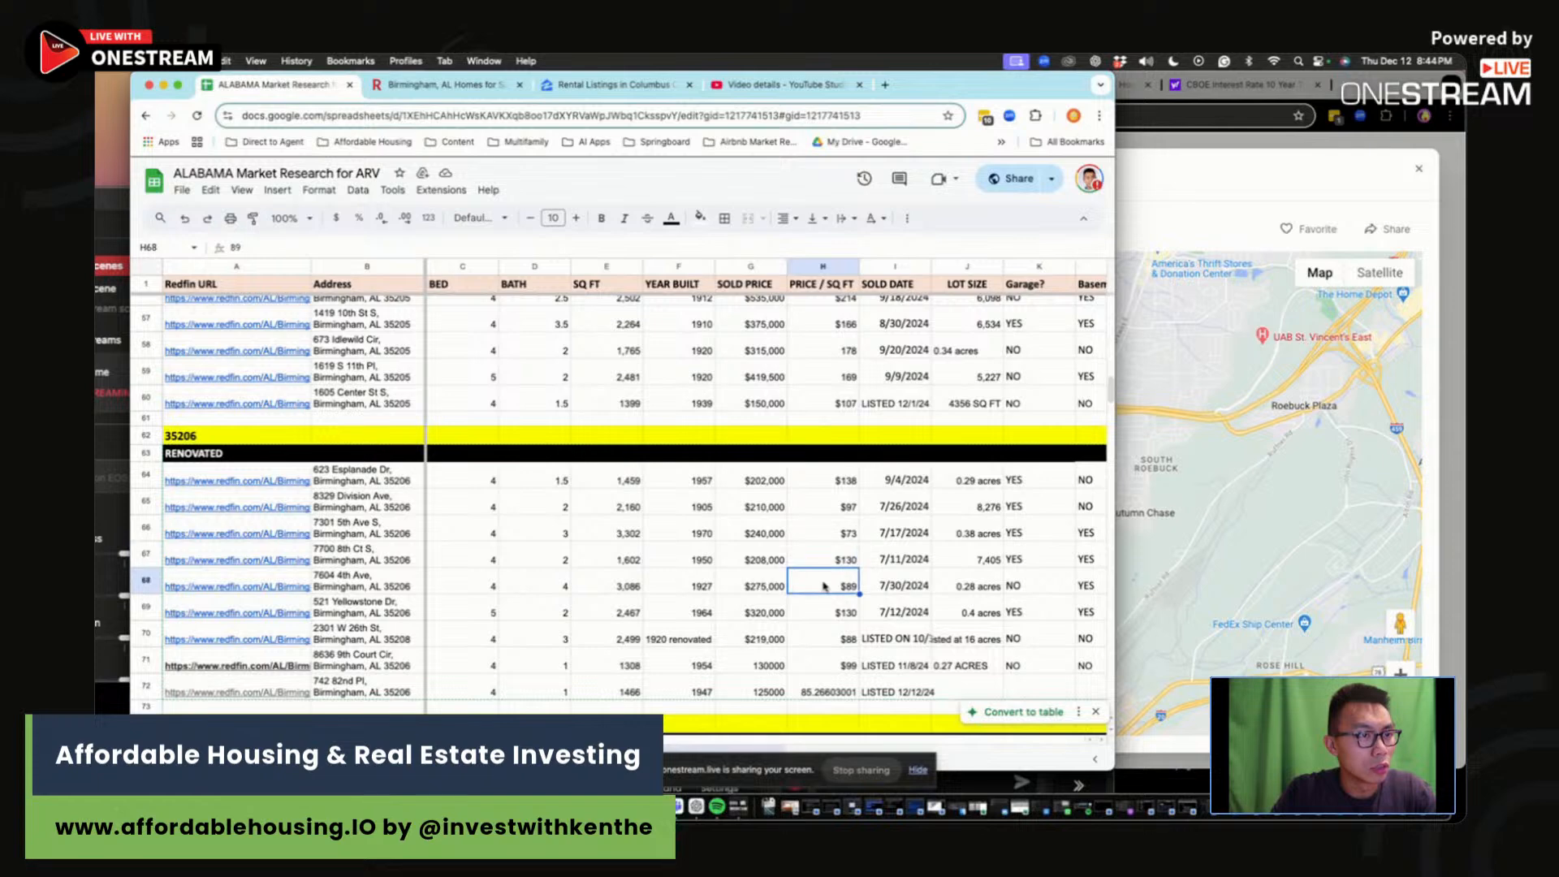
pyautogui.click(845, 684)
pyautogui.click(880, 558)
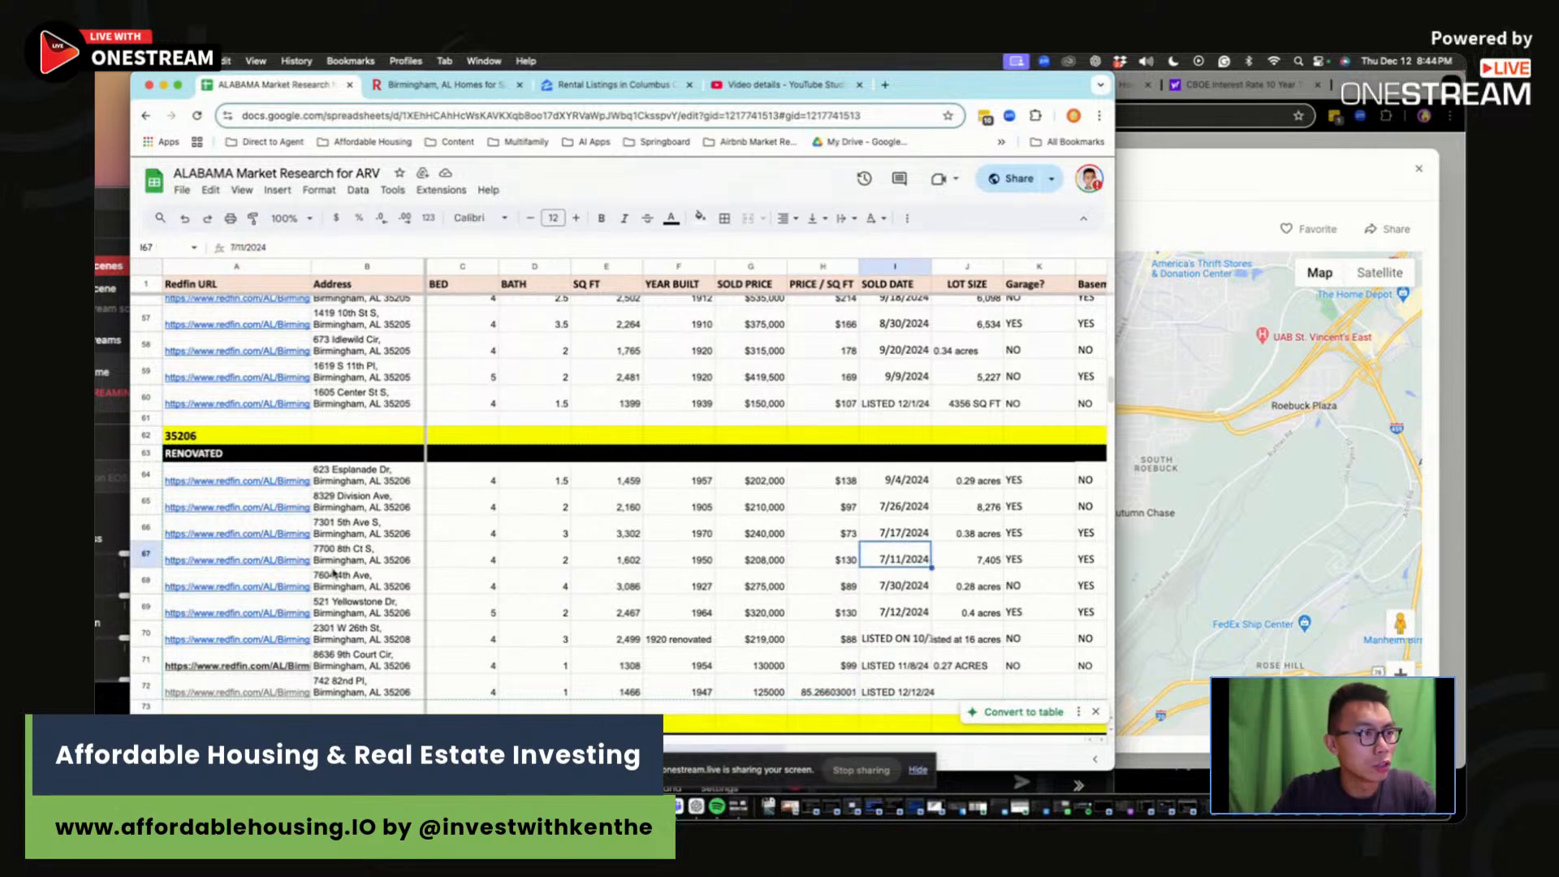
pyautogui.click(259, 560)
pyautogui.click(268, 582)
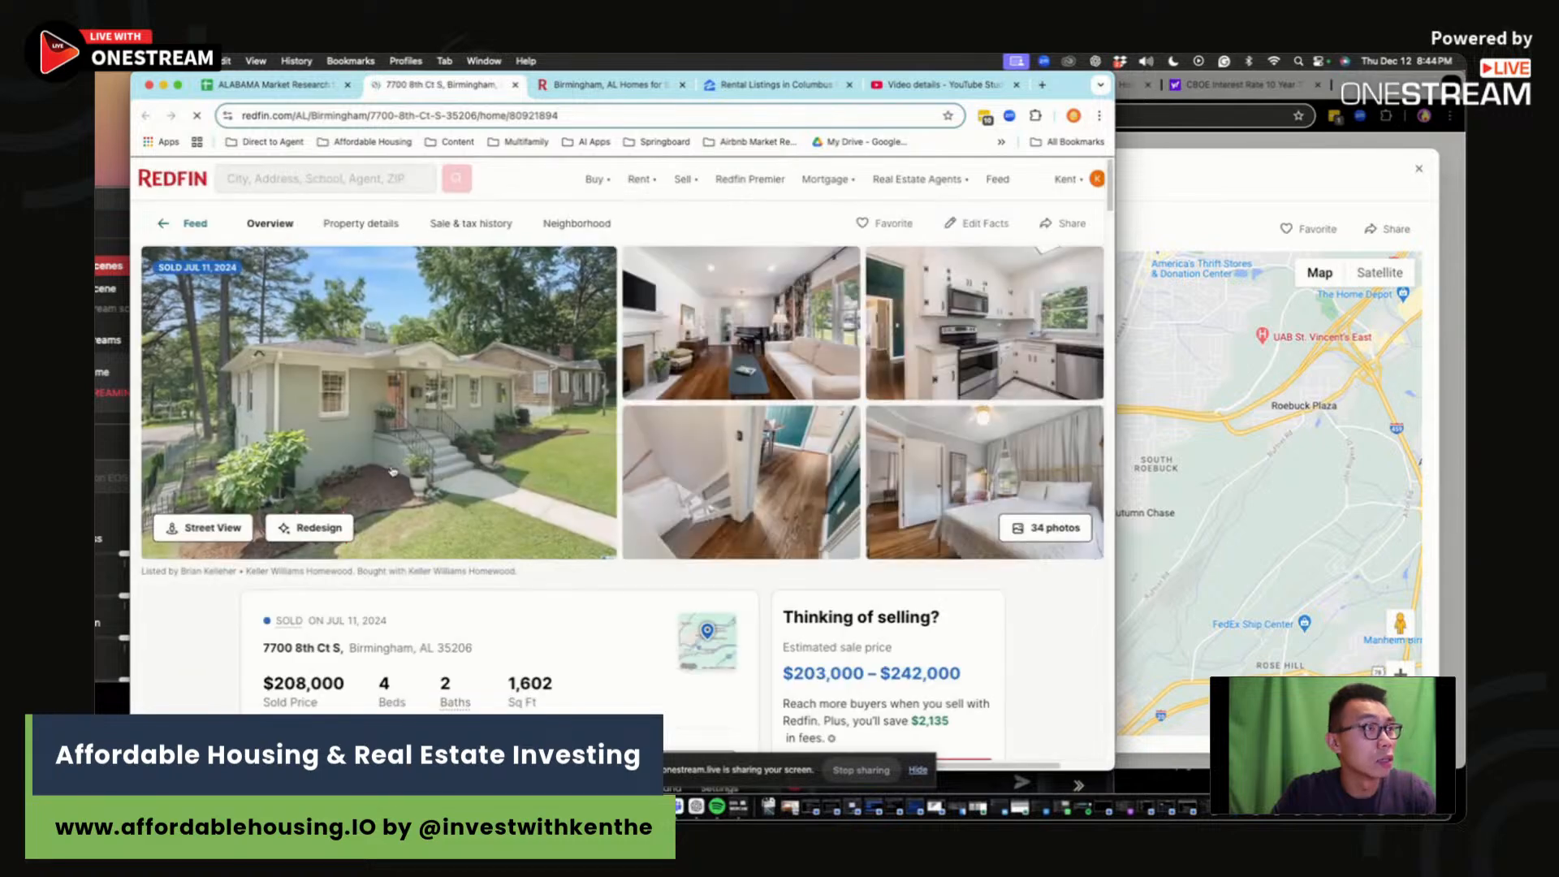
pyautogui.click(269, 92)
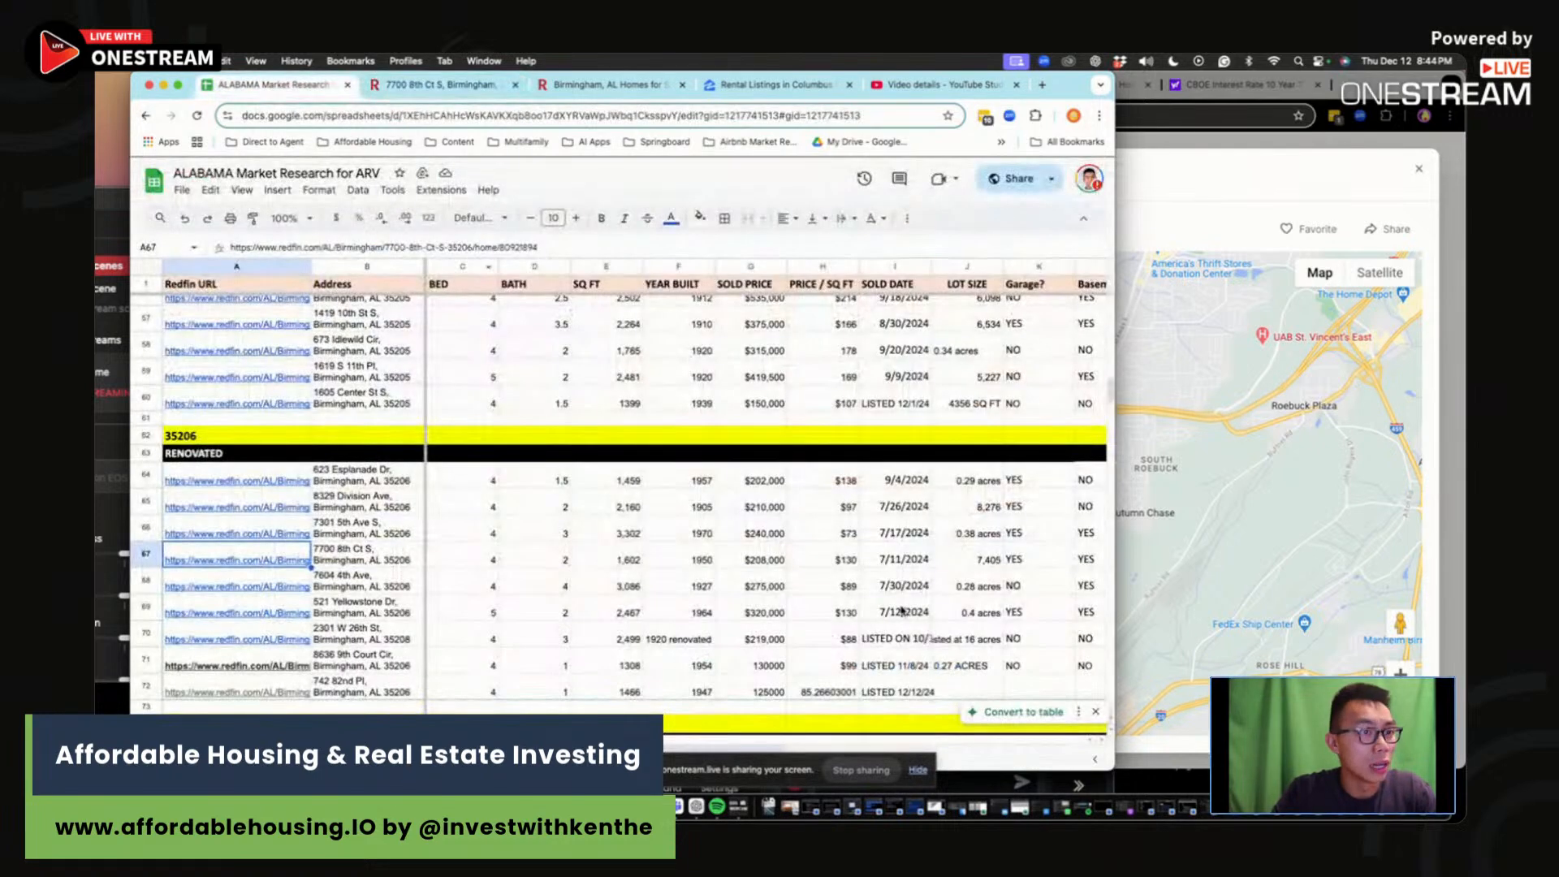
pyautogui.press('Right')
pyautogui.press('Right')
pyautogui.press('Right')
pyautogui.press('Right')
pyautogui.click(923, 660)
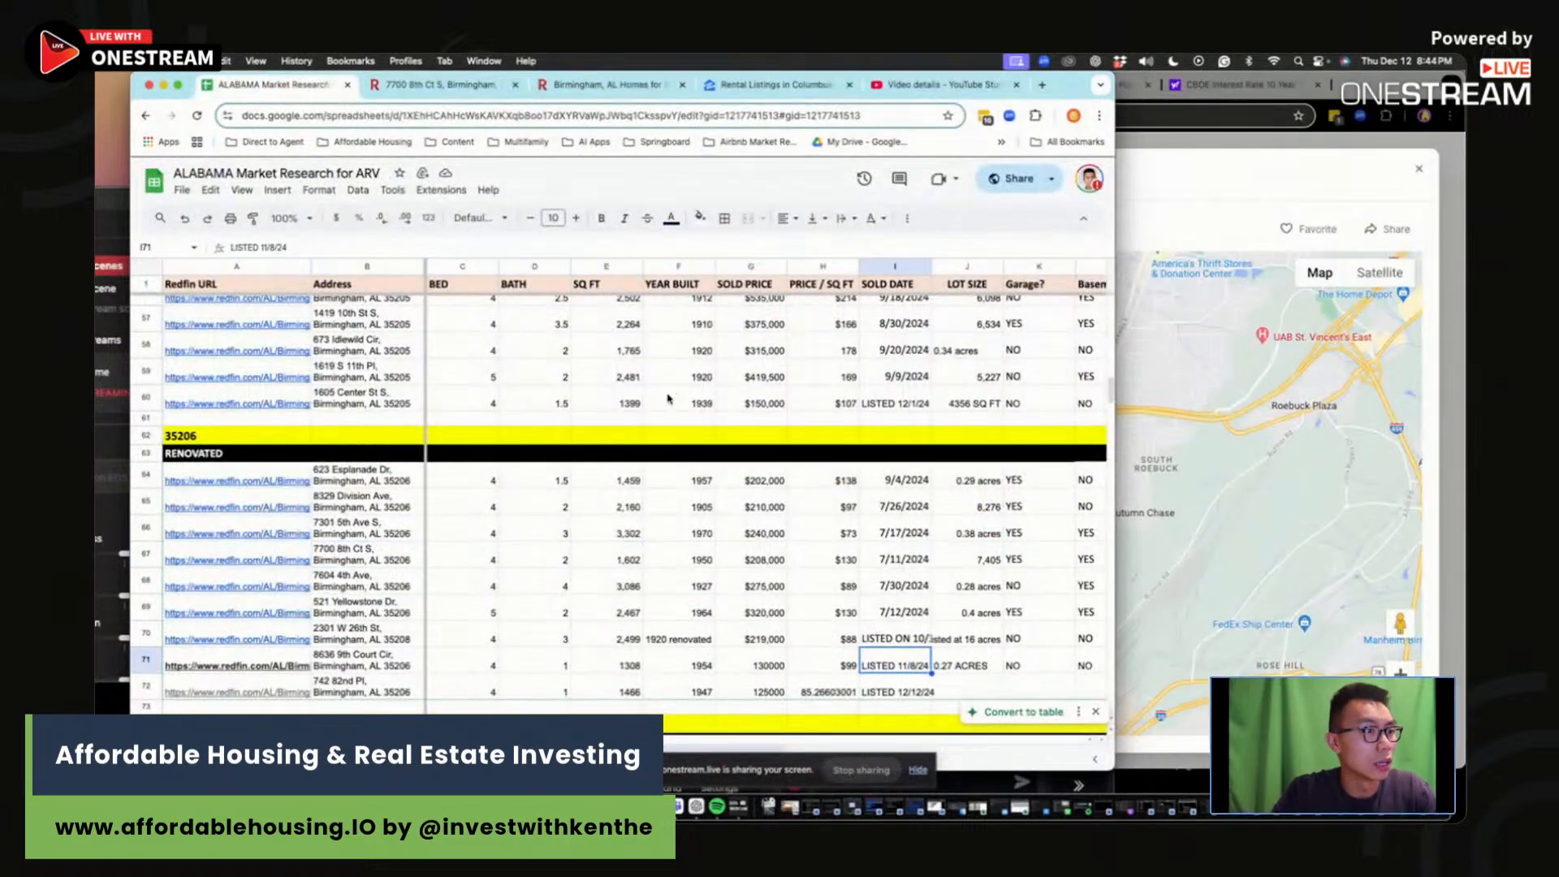
pyautogui.click(439, 84)
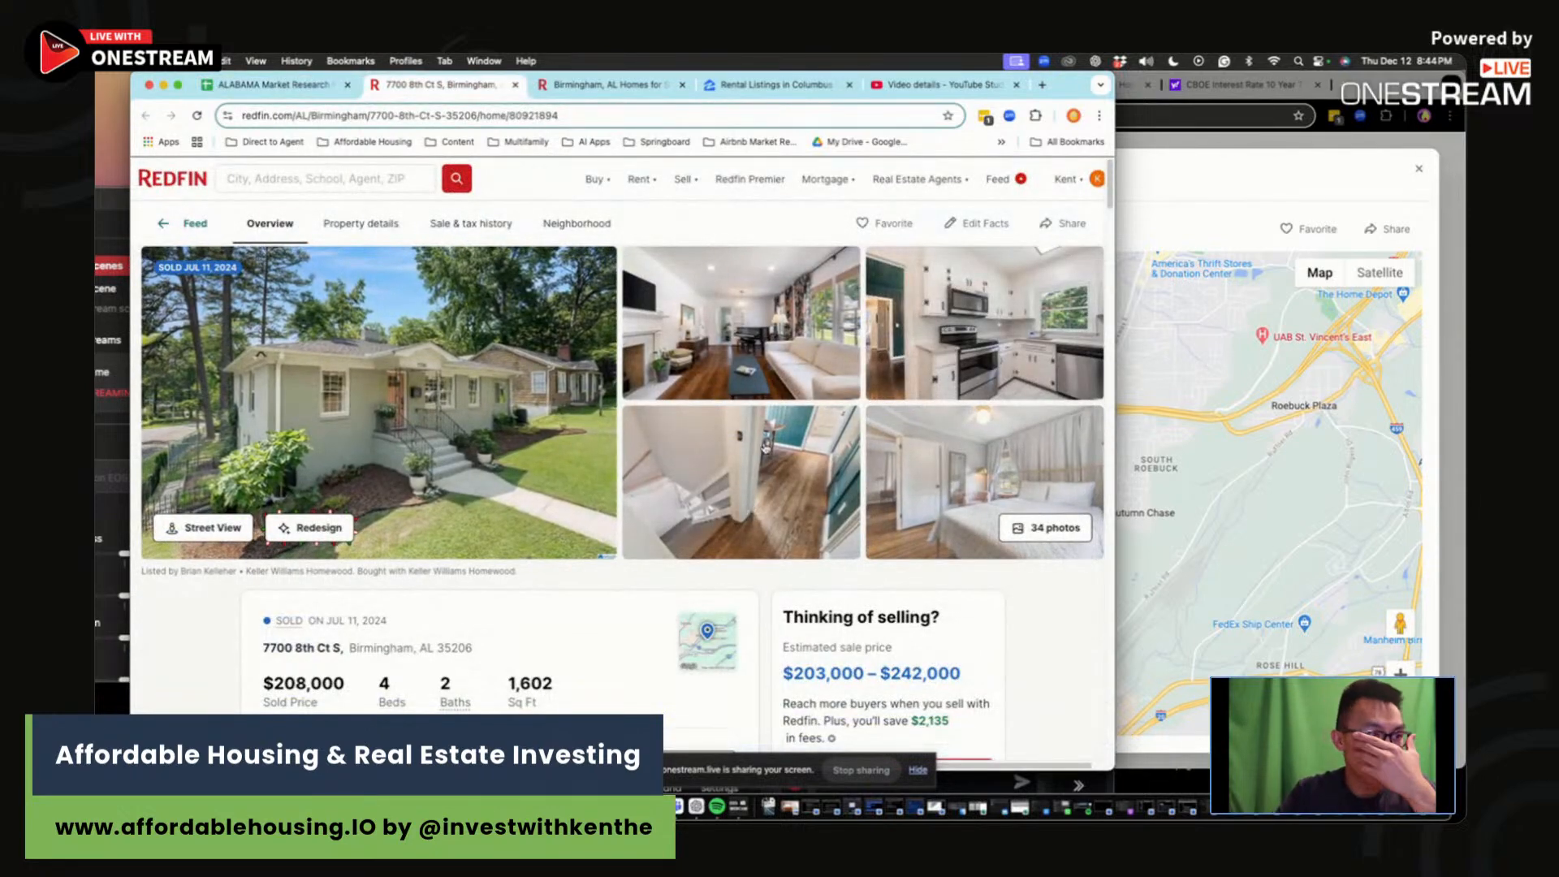
pyautogui.click(878, 471)
pyautogui.scroll(-5, 922, 535)
pyautogui.scroll(-10, 922, 535)
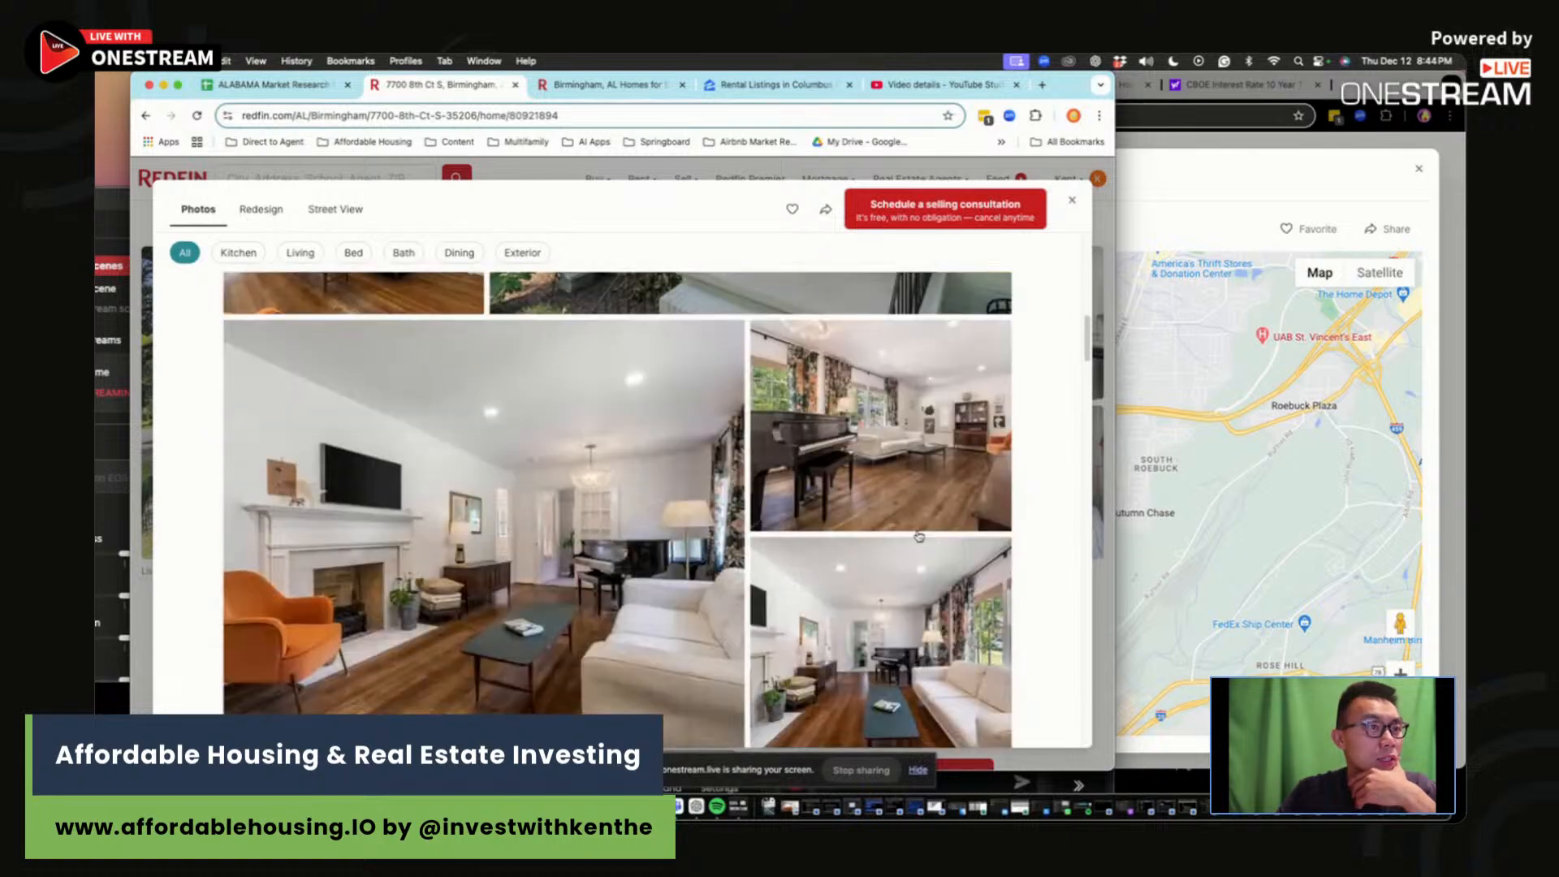
pyautogui.scroll(-10, 915, 536)
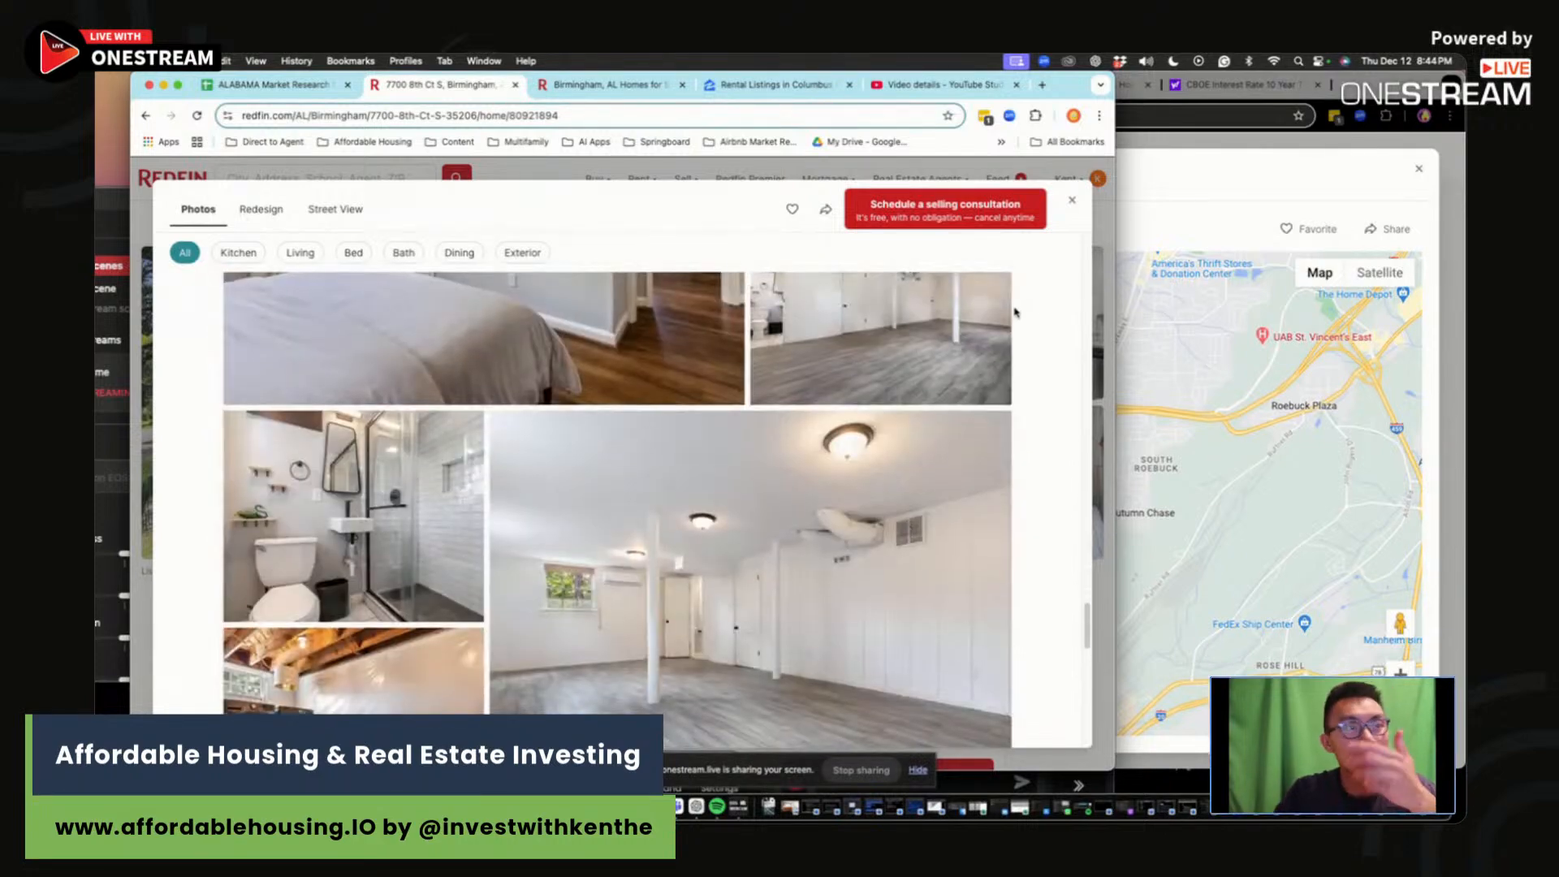
pyautogui.scroll(-10, 907, 530)
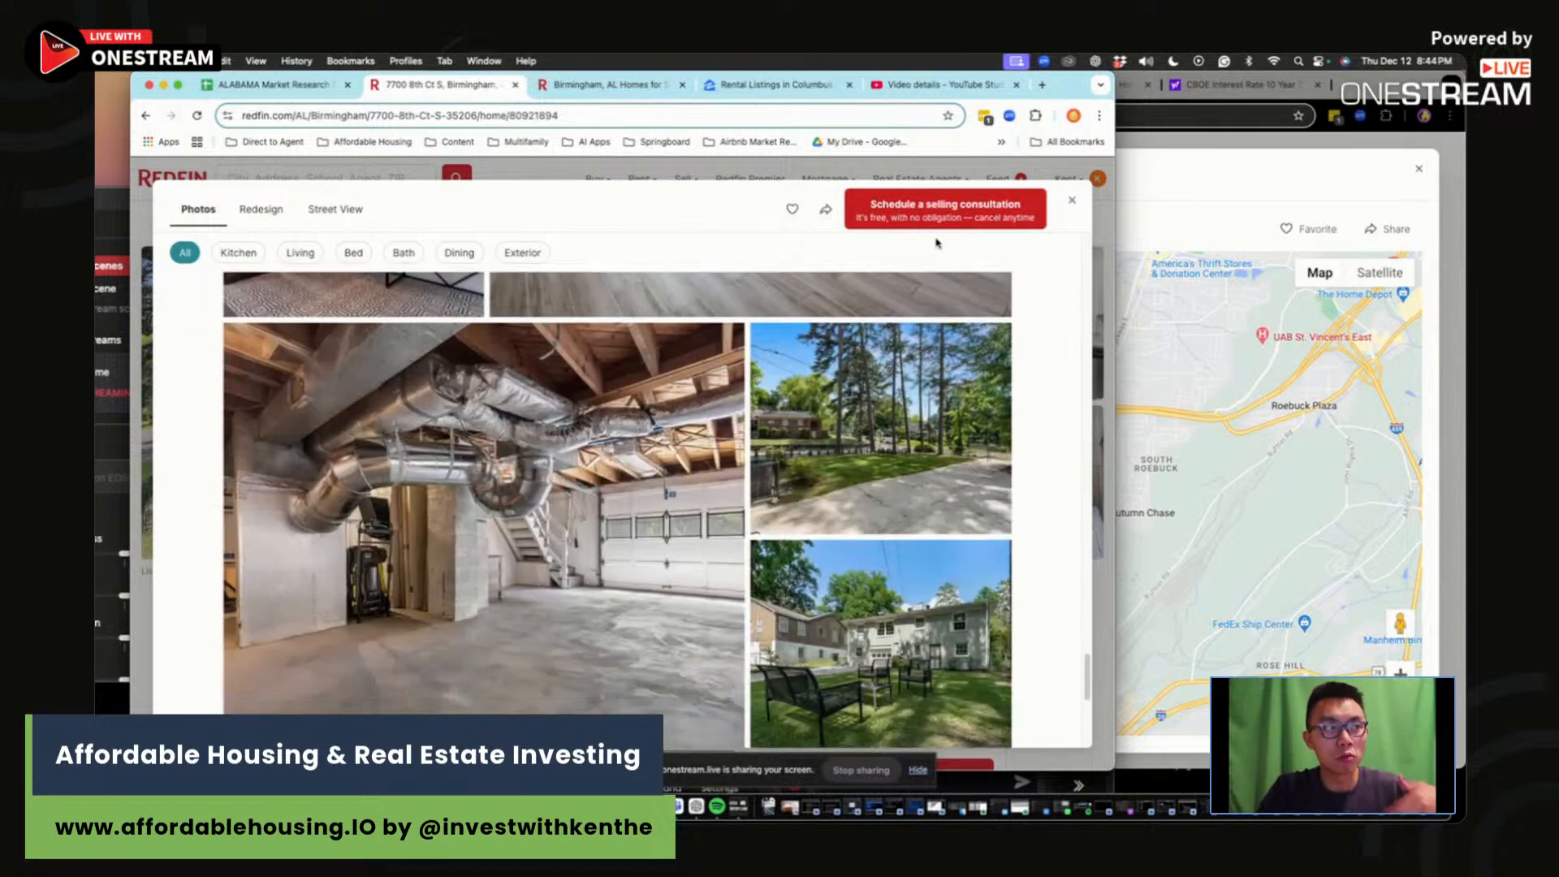
pyautogui.click(1073, 200)
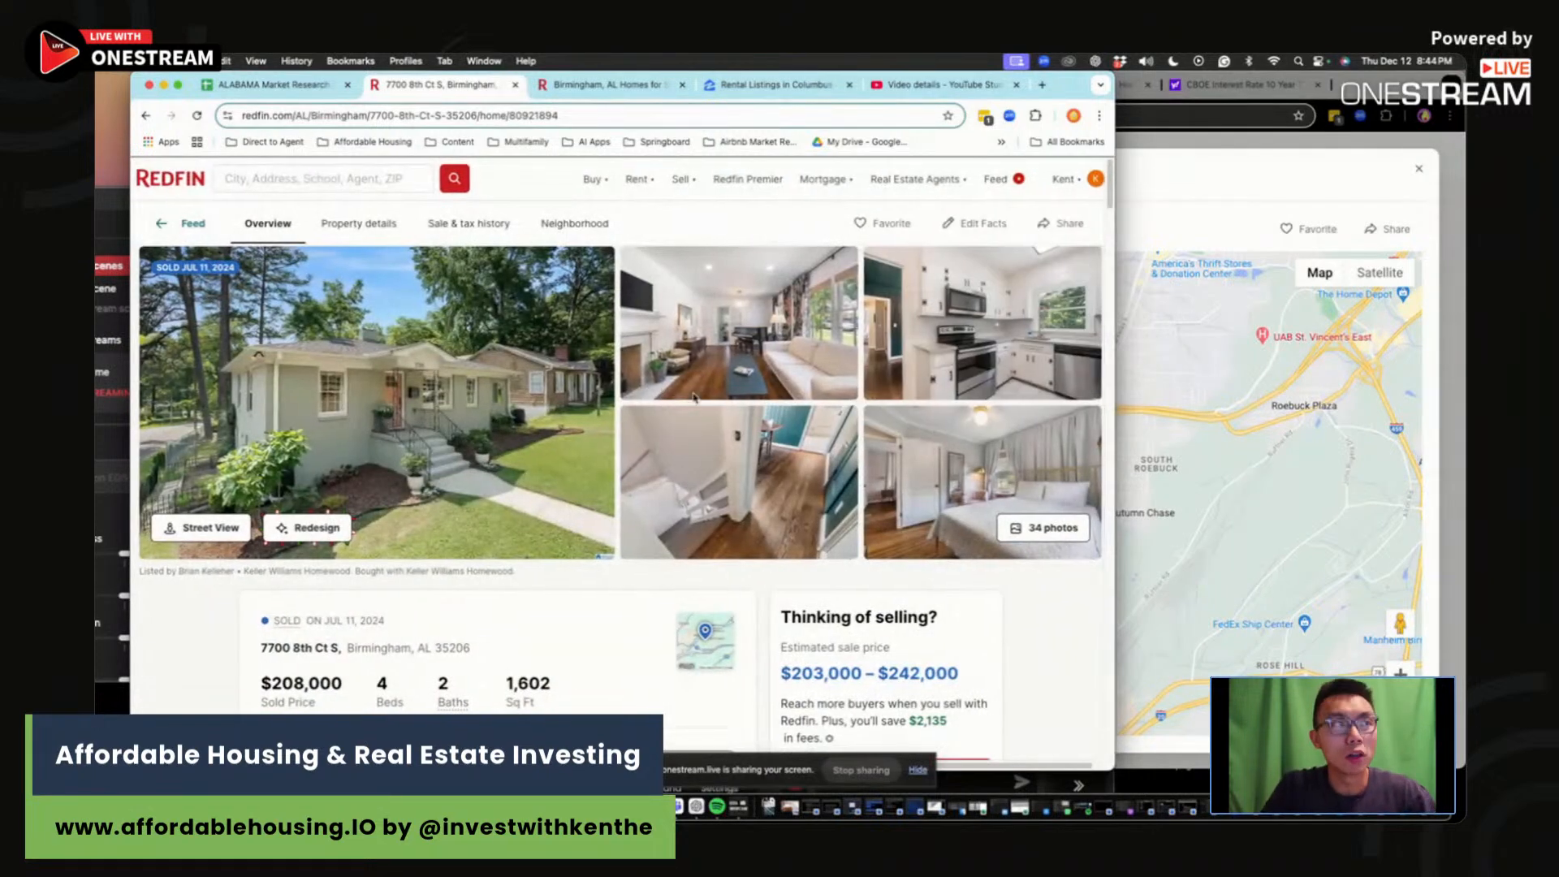
pyautogui.click(268, 85)
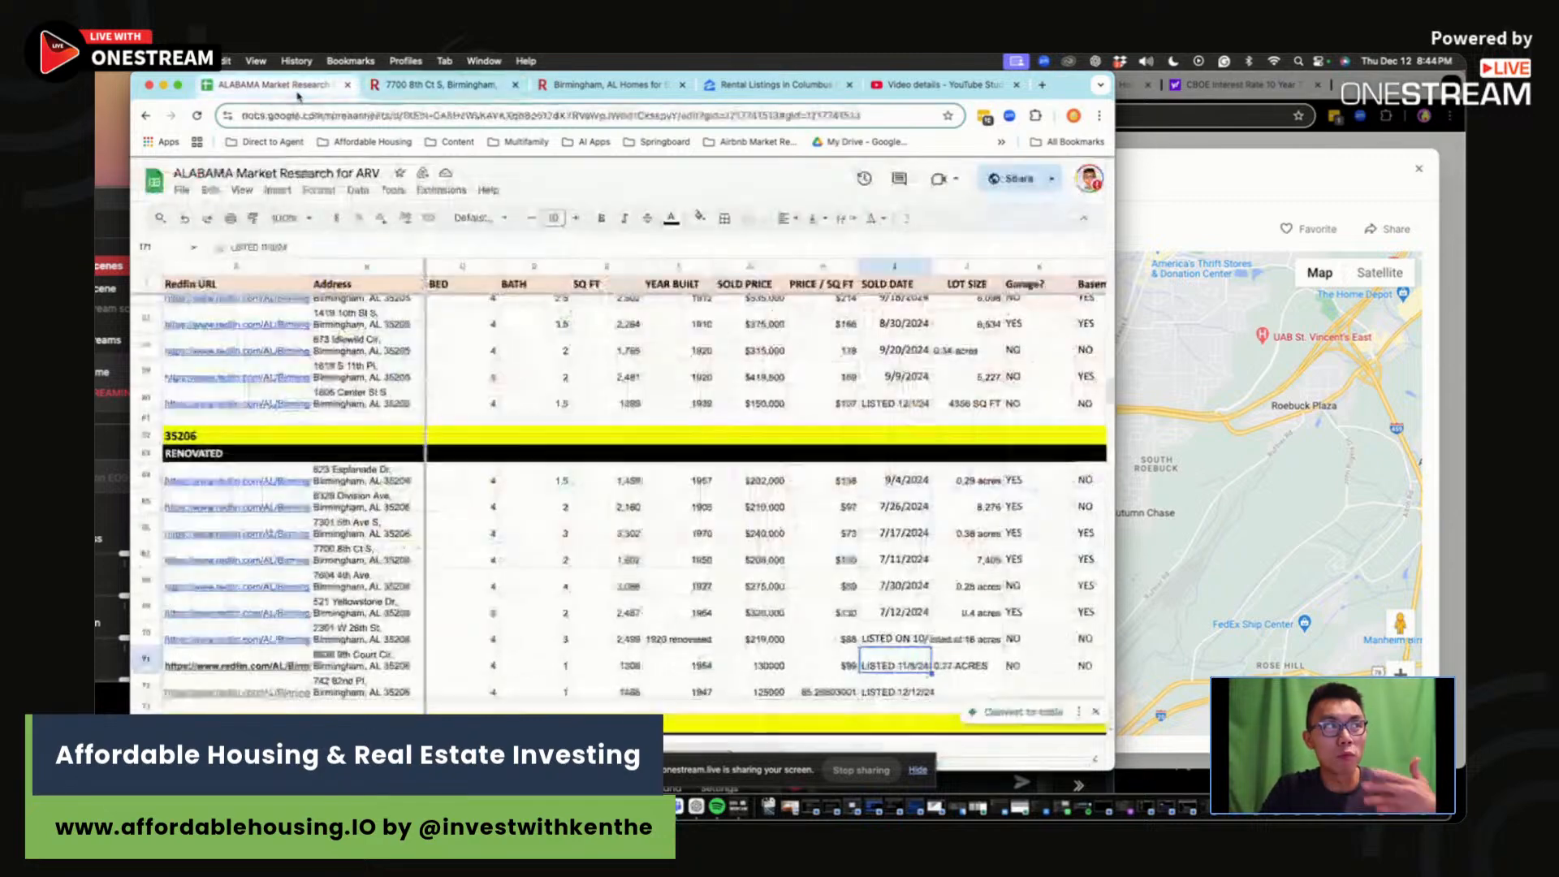
pyautogui.click(961, 685)
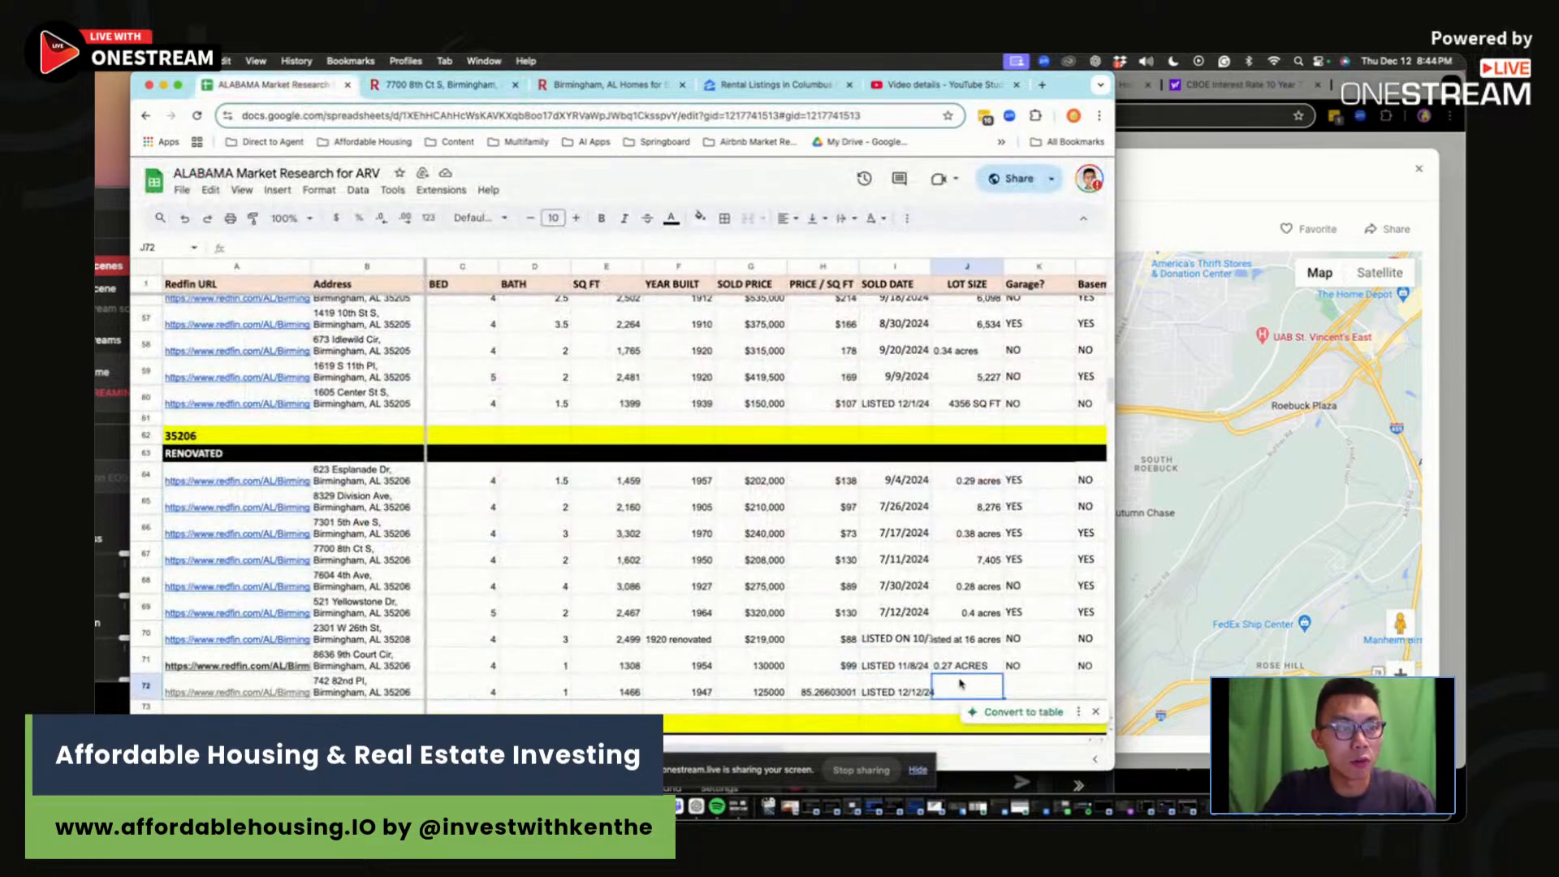
pyautogui.click(1249, 435)
pyautogui.click(1419, 173)
pyautogui.click(796, 368)
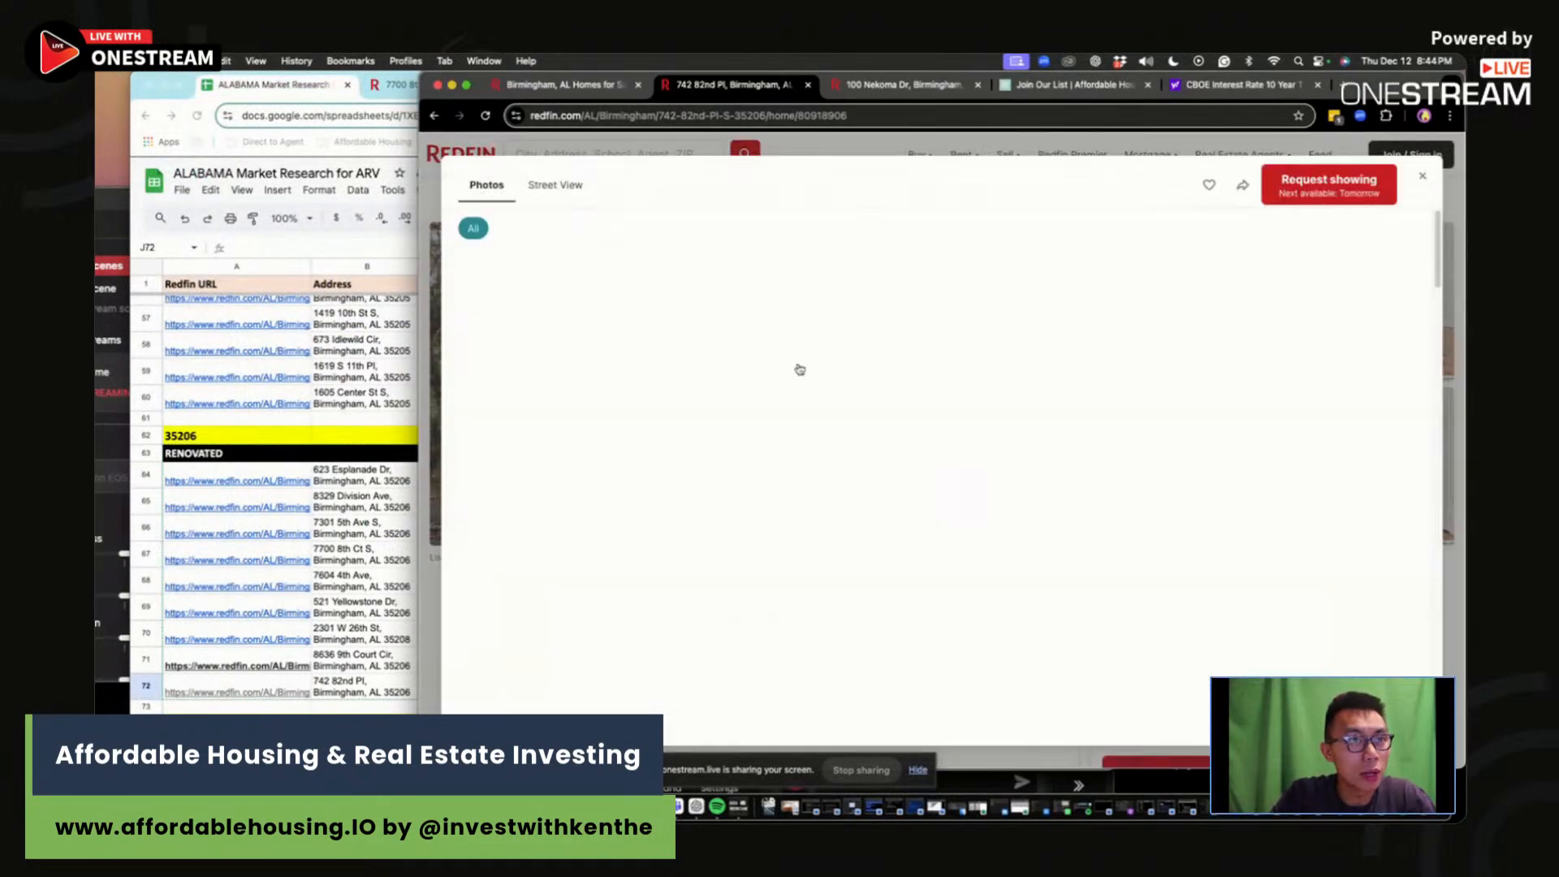
pyautogui.scroll(-10, 846, 444)
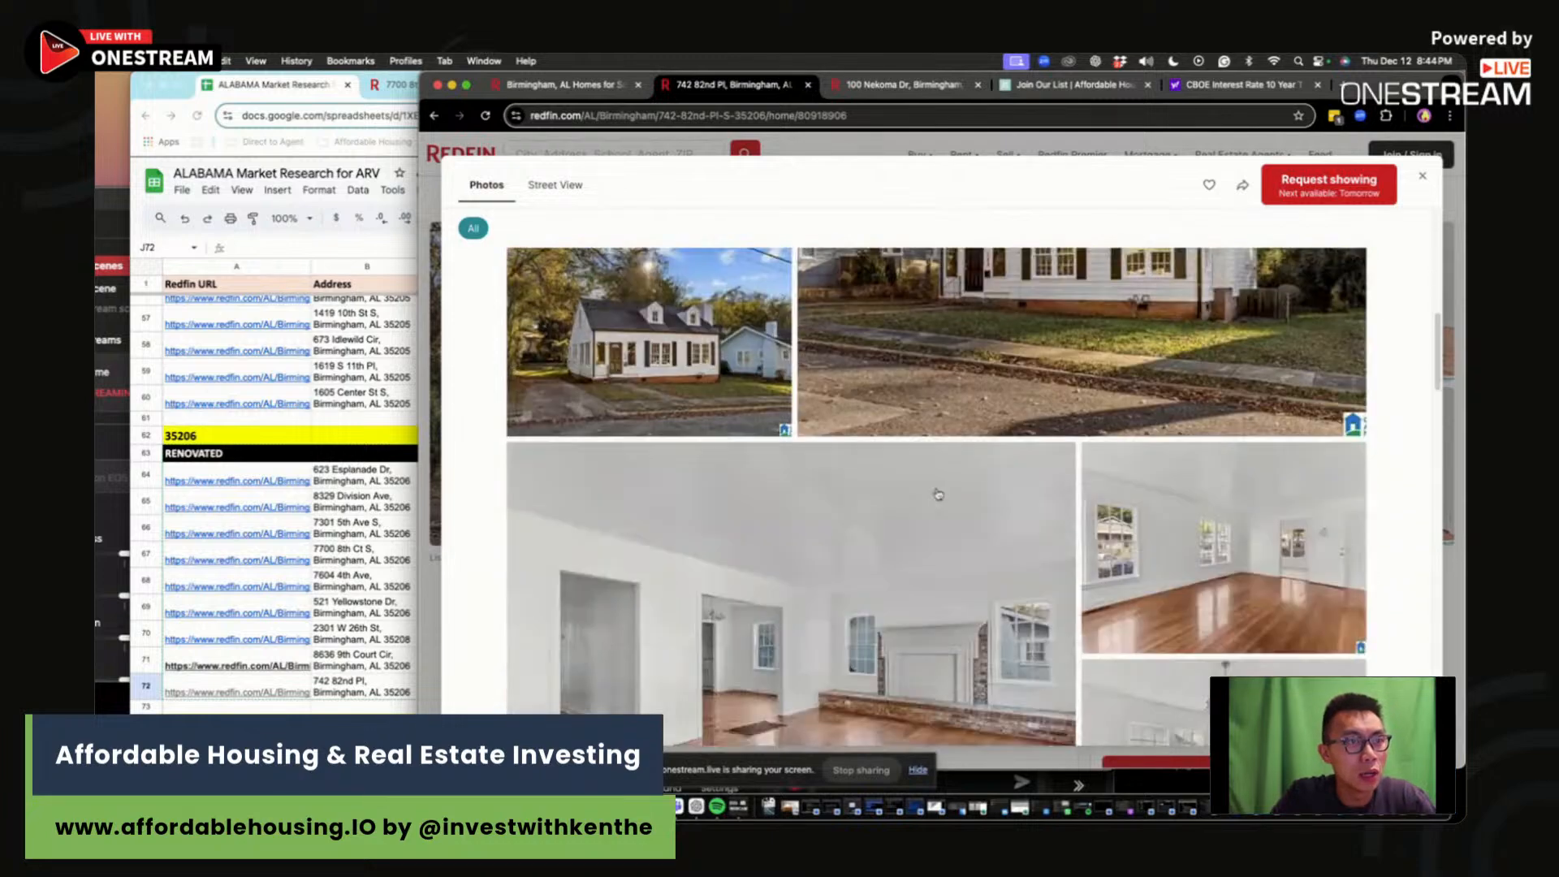
pyautogui.scroll(-5, 938, 494)
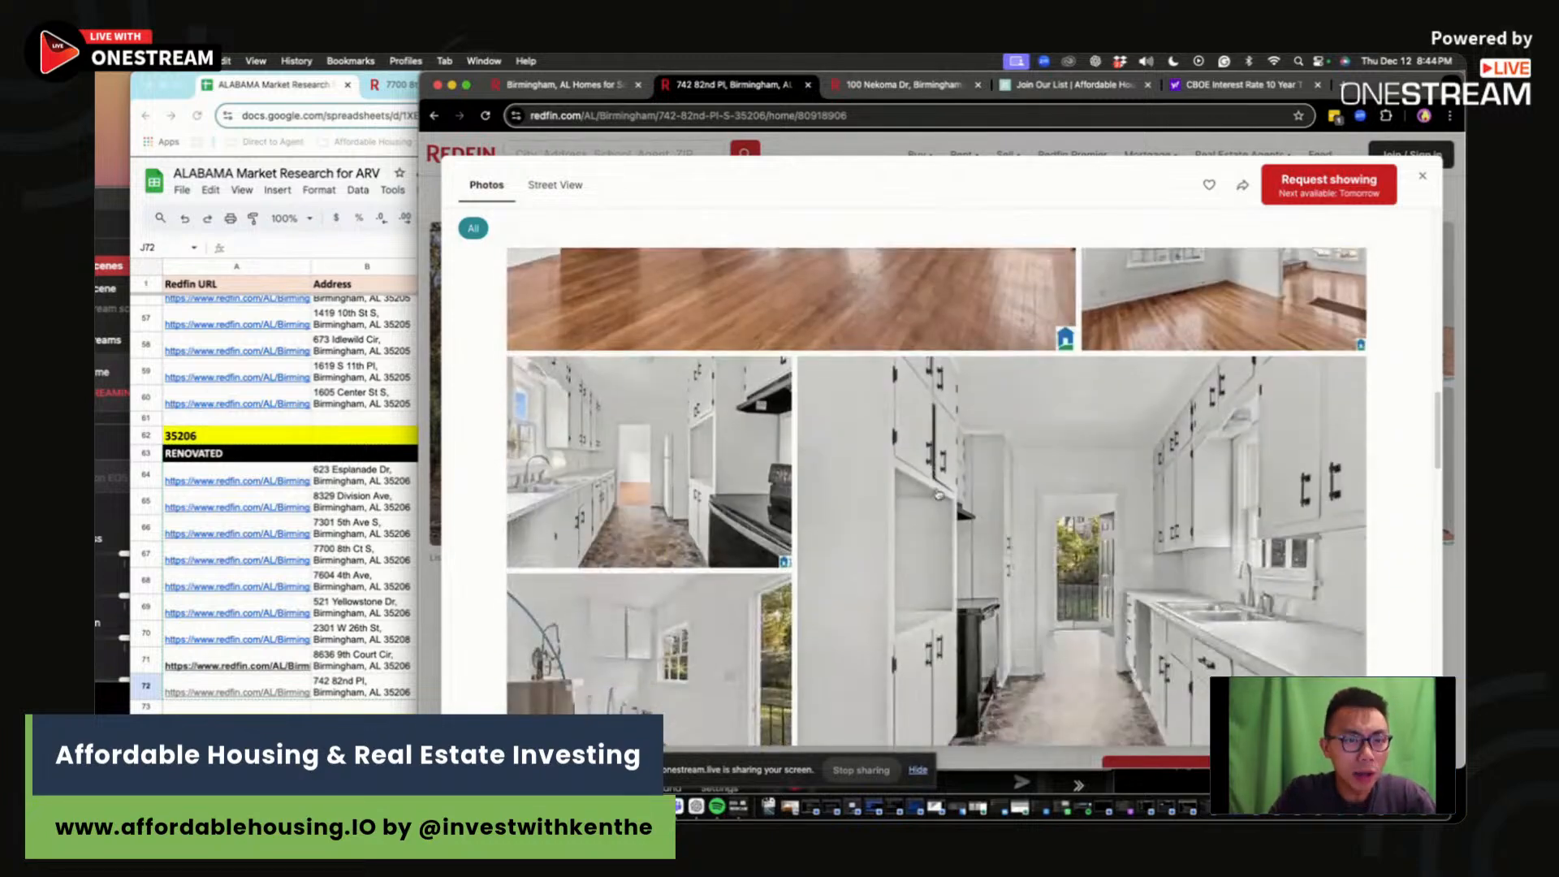
pyautogui.scroll(-10, 939, 493)
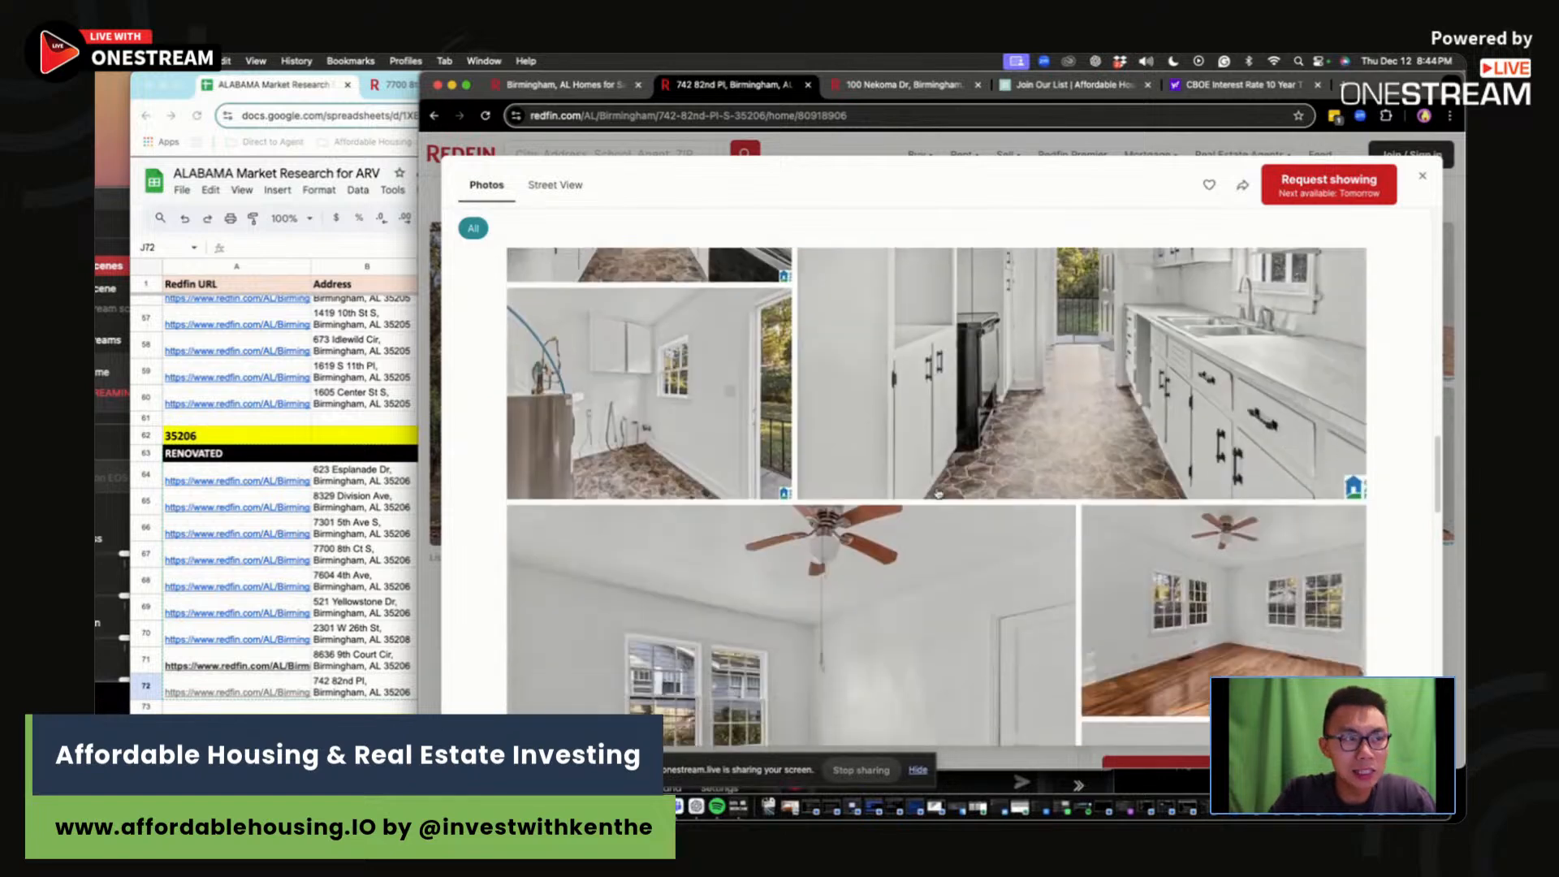
pyautogui.scroll(-5, 938, 493)
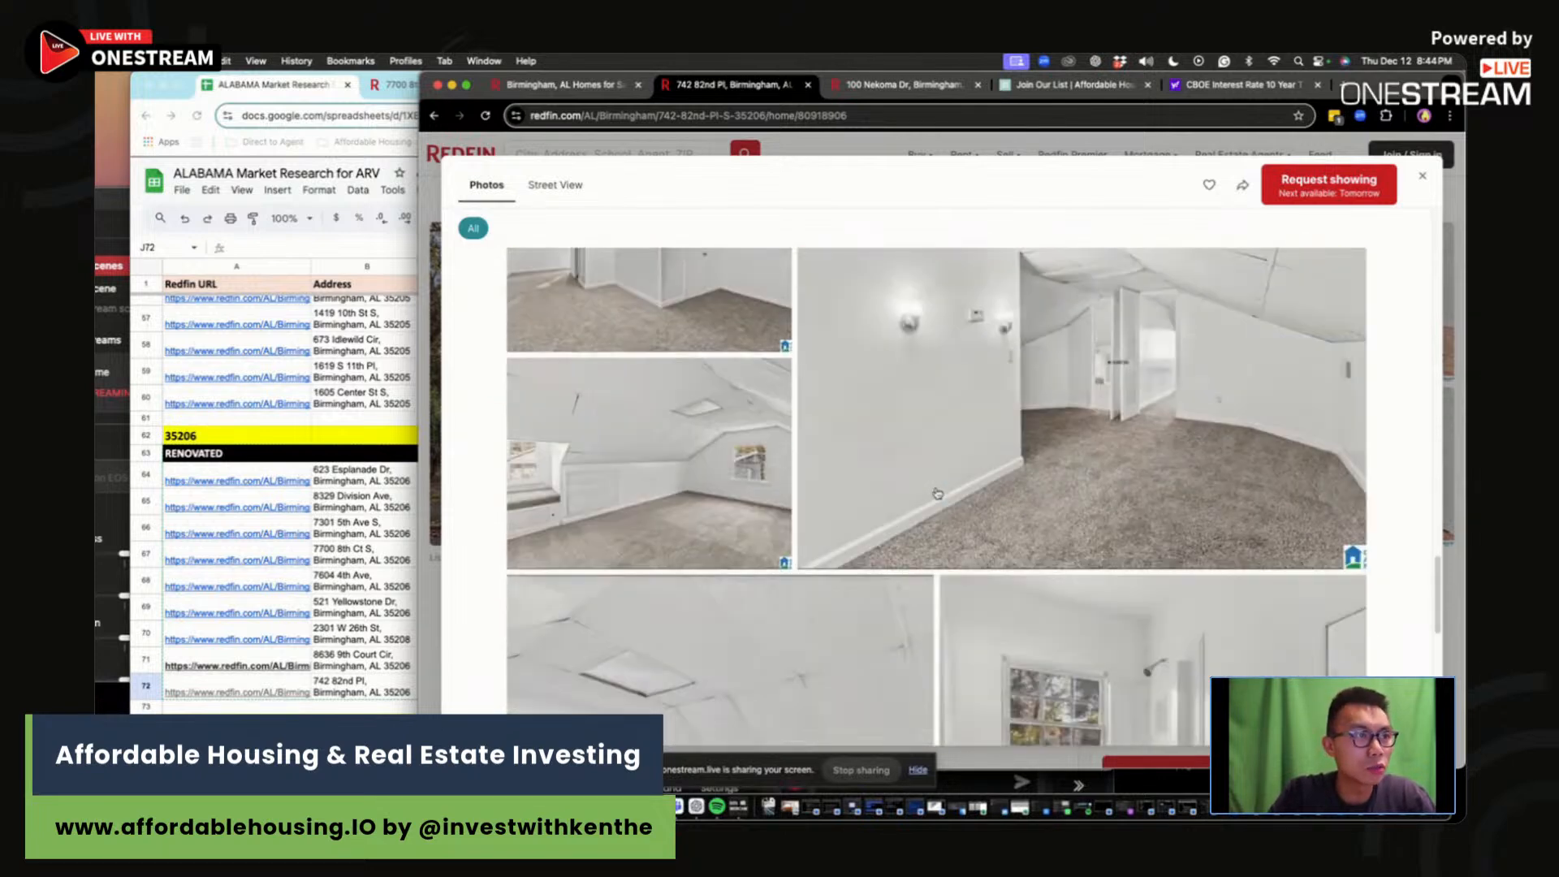
pyautogui.scroll(-5, 1102, 507)
pyautogui.scroll(-10, 1102, 507)
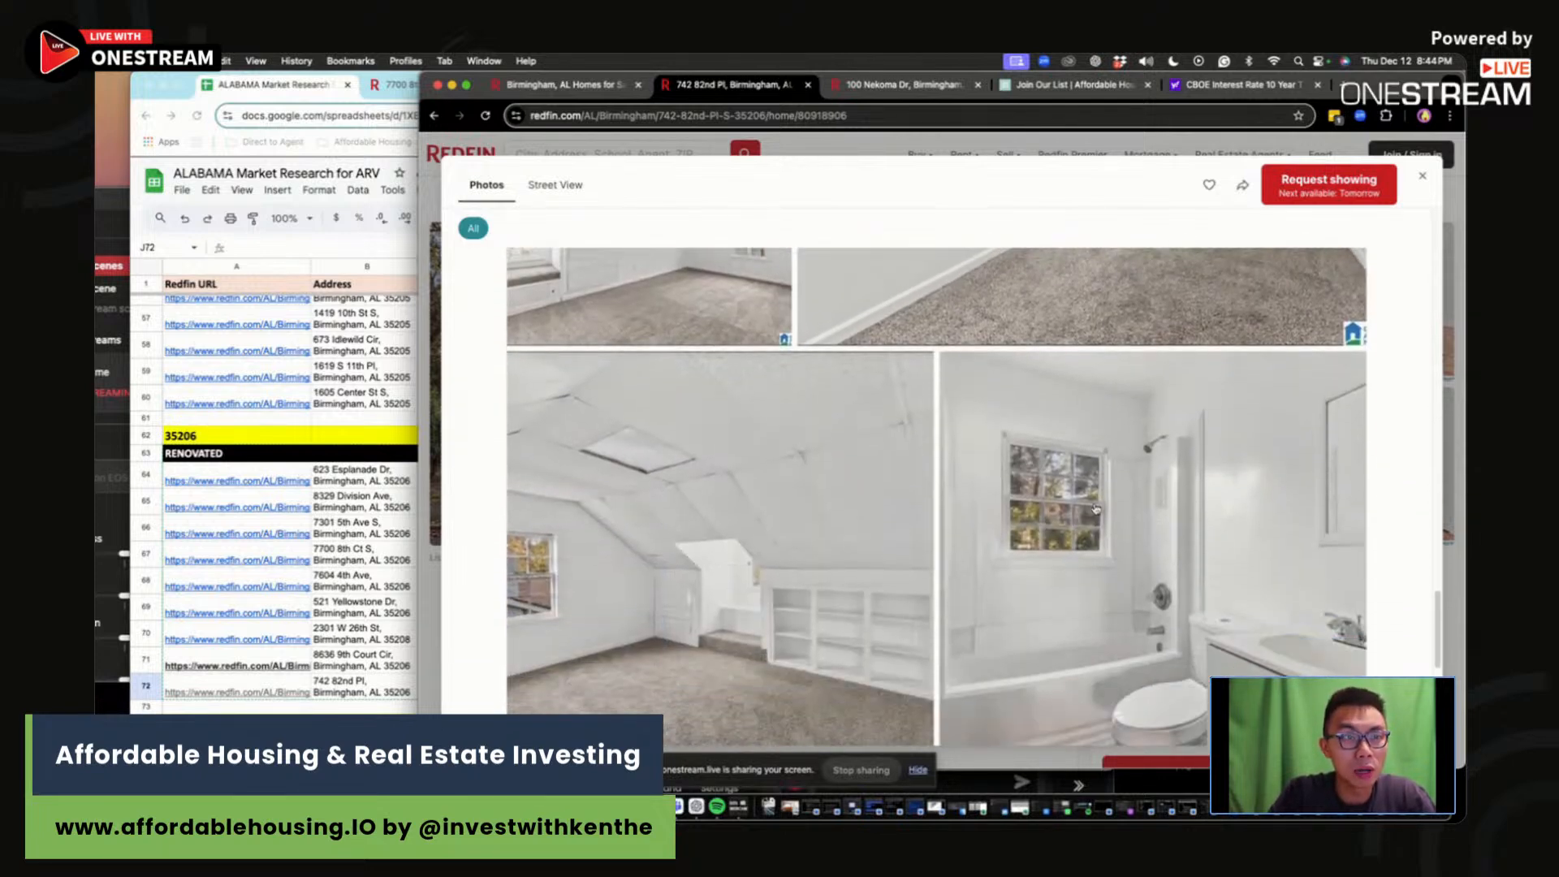
pyautogui.scroll(-3, 1083, 512)
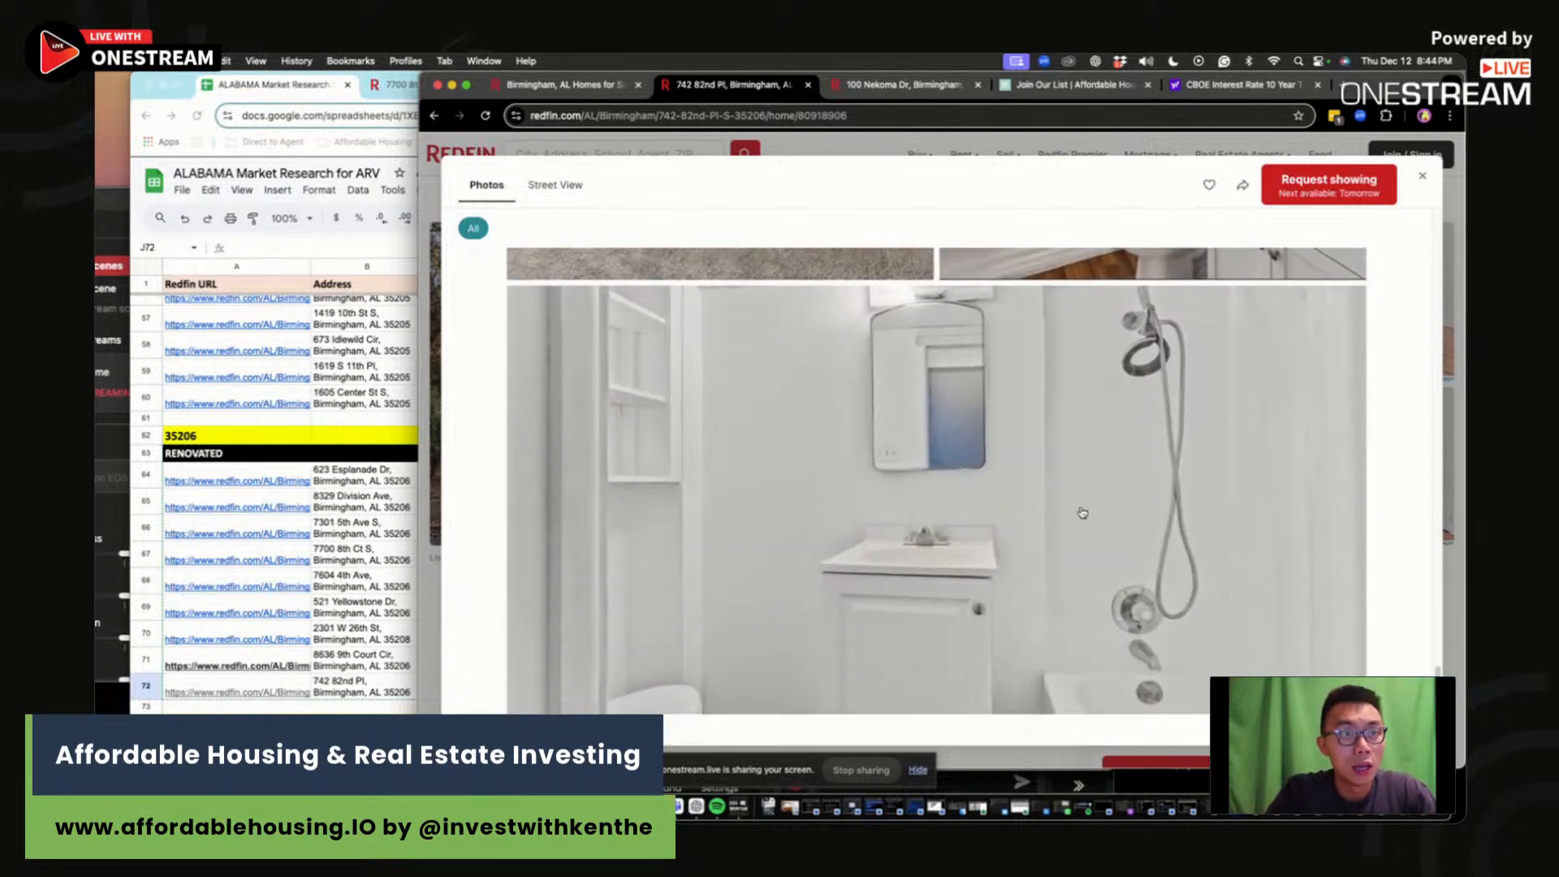
pyautogui.scroll(5, 1082, 513)
pyautogui.scroll(-4, 1081, 514)
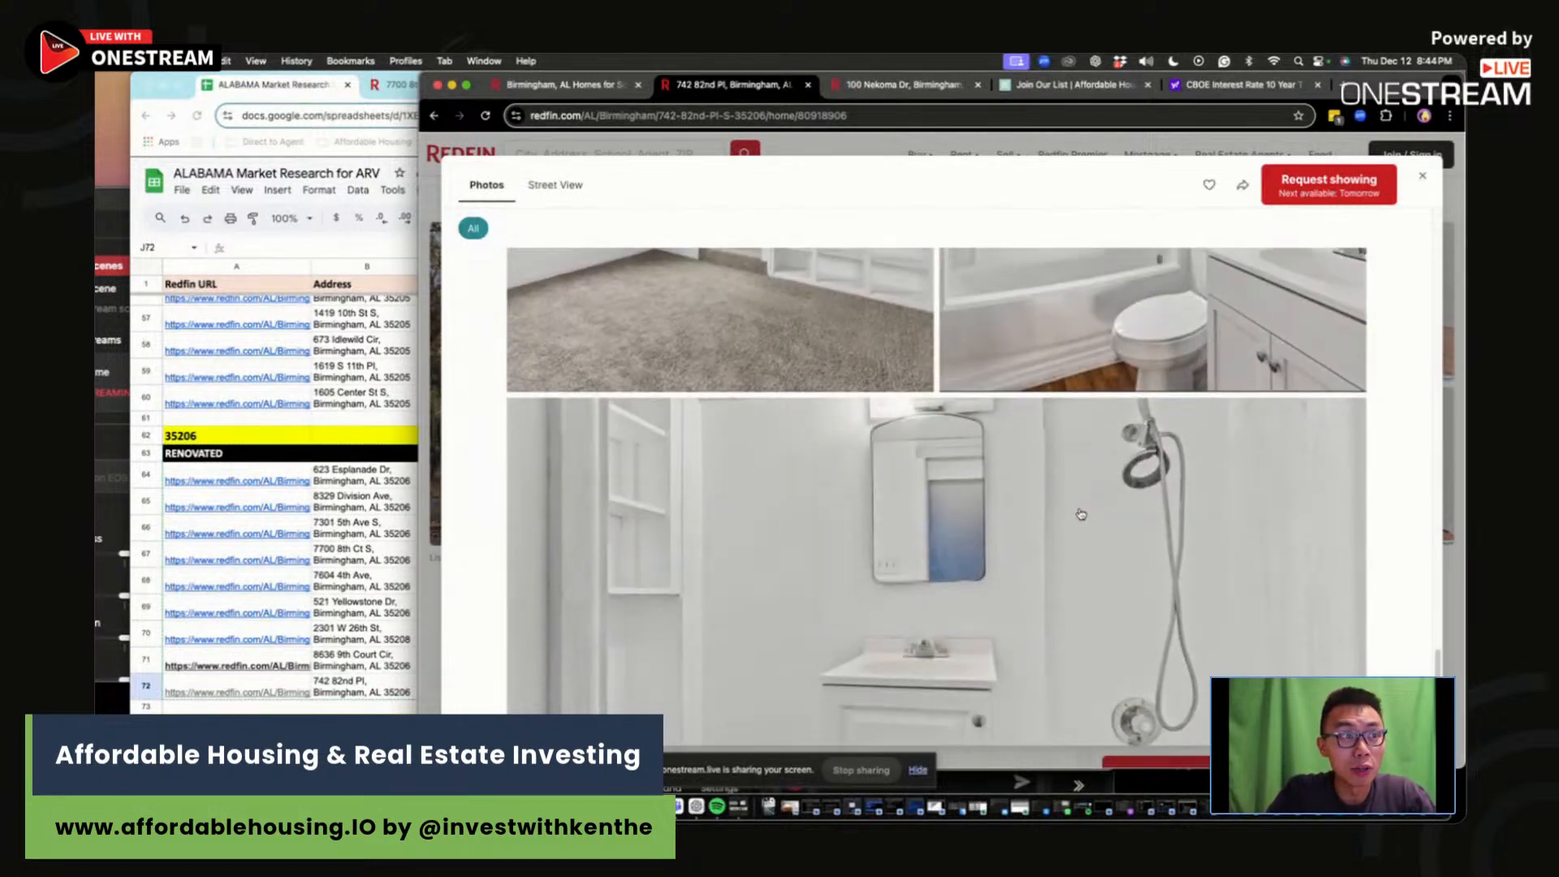
pyautogui.scroll(-1, 1081, 514)
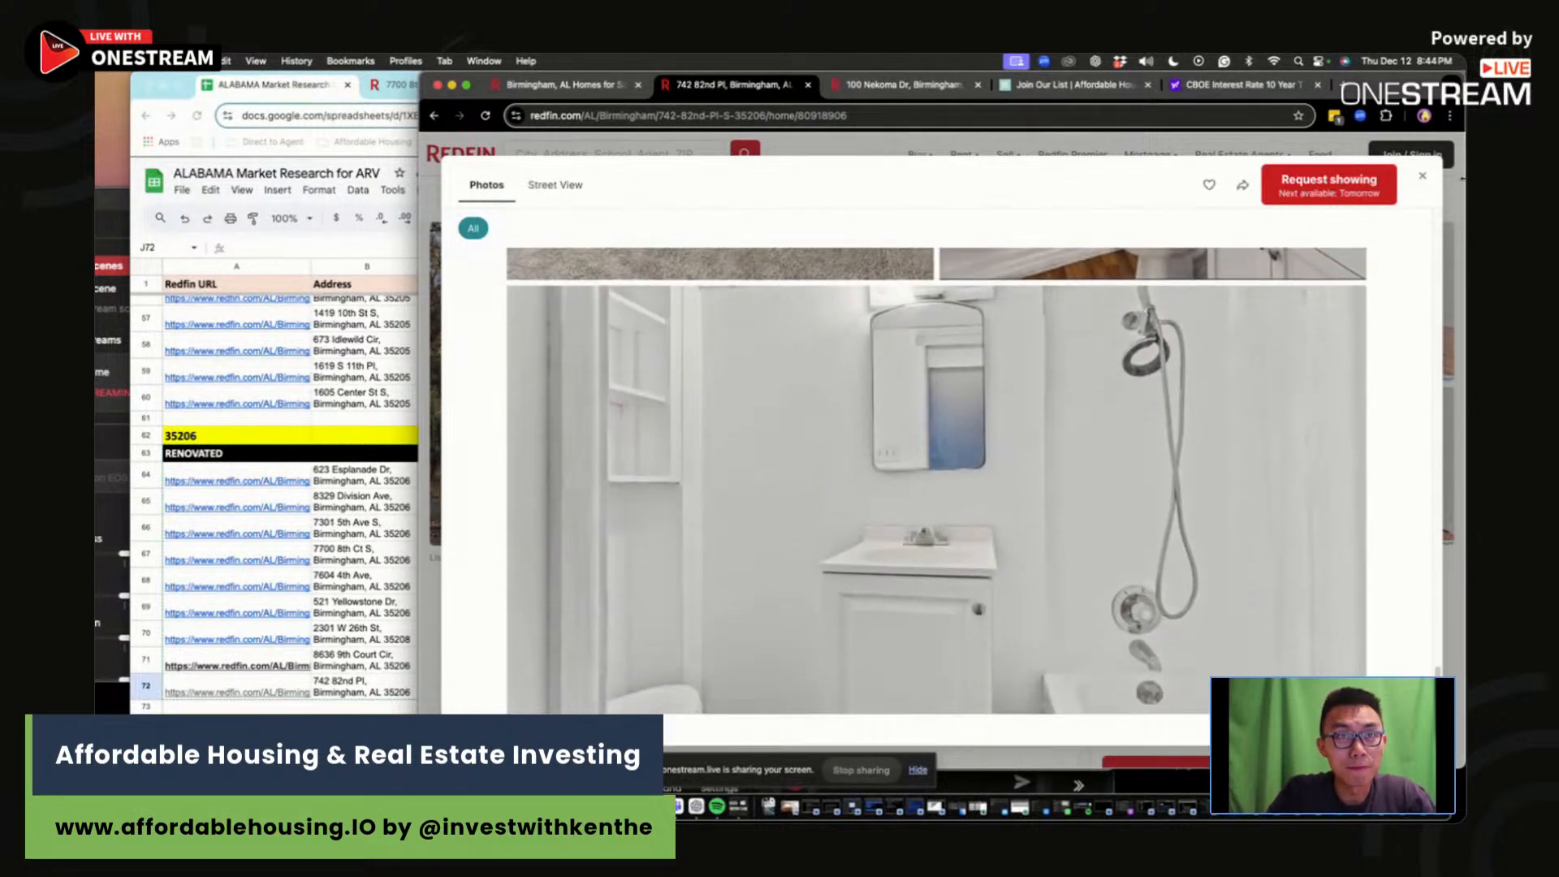
pyautogui.click(1424, 178)
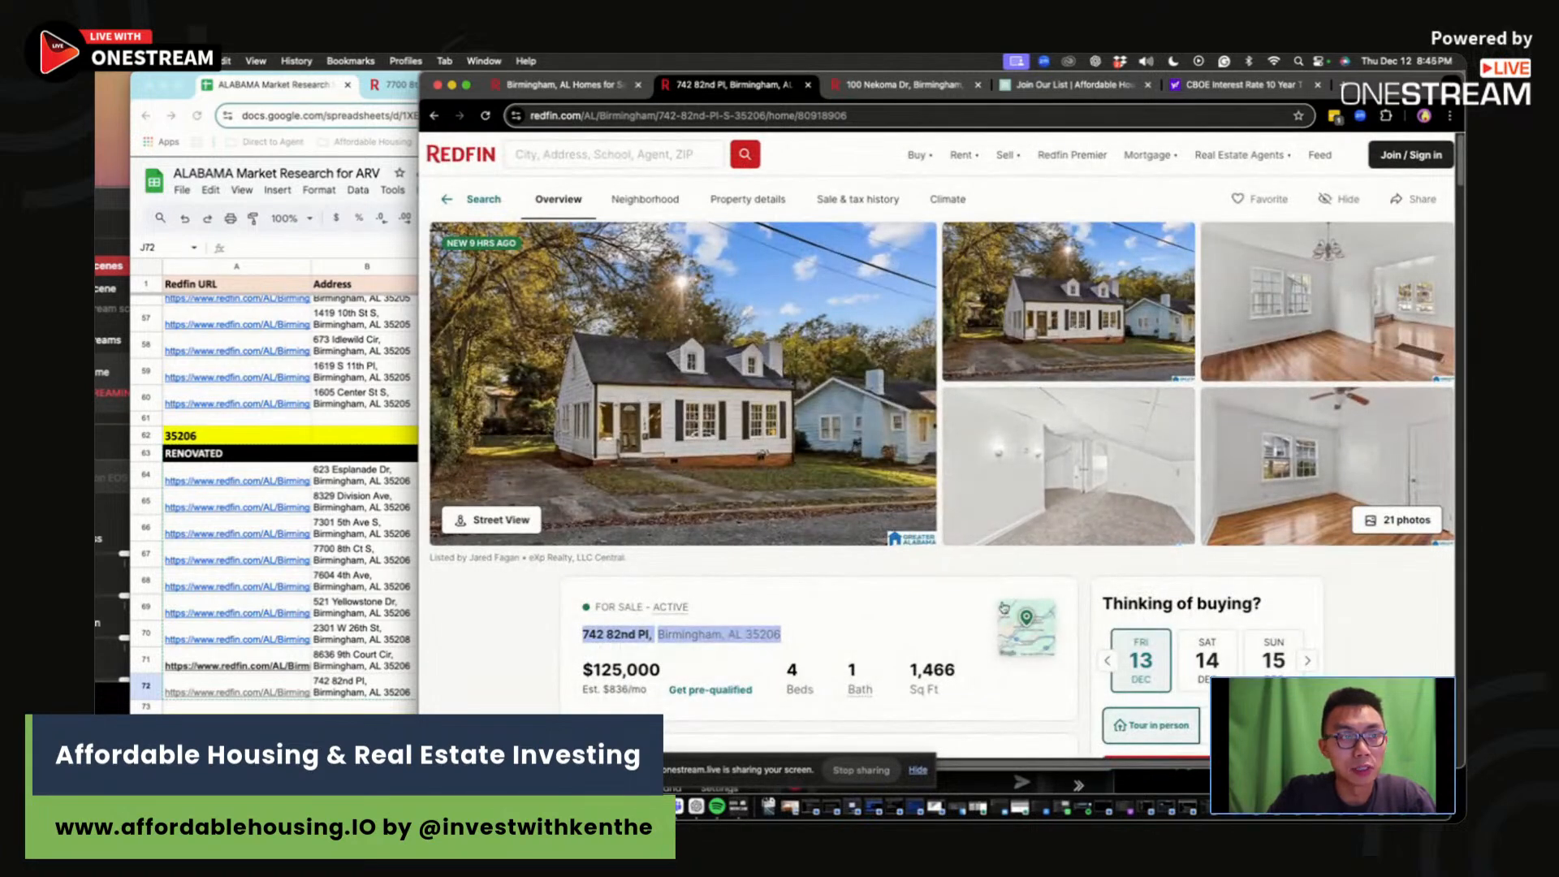
# Step: Scroll the listing details and shrink the Redfin window so the comps sheet shows
pyautogui.click(910, 584)
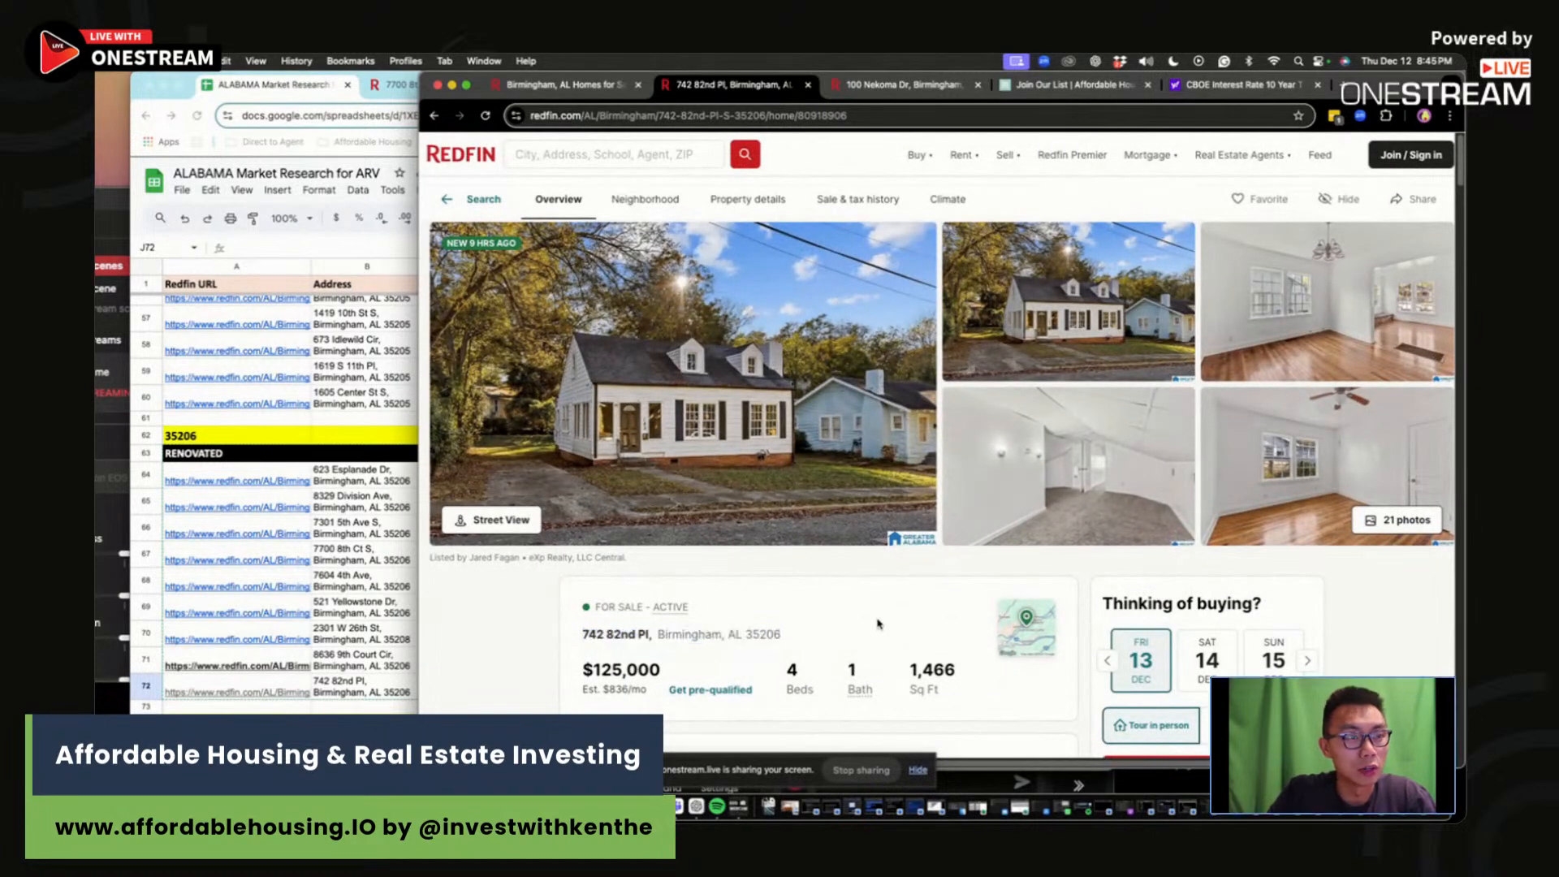
pyautogui.scroll(-4, 892, 627)
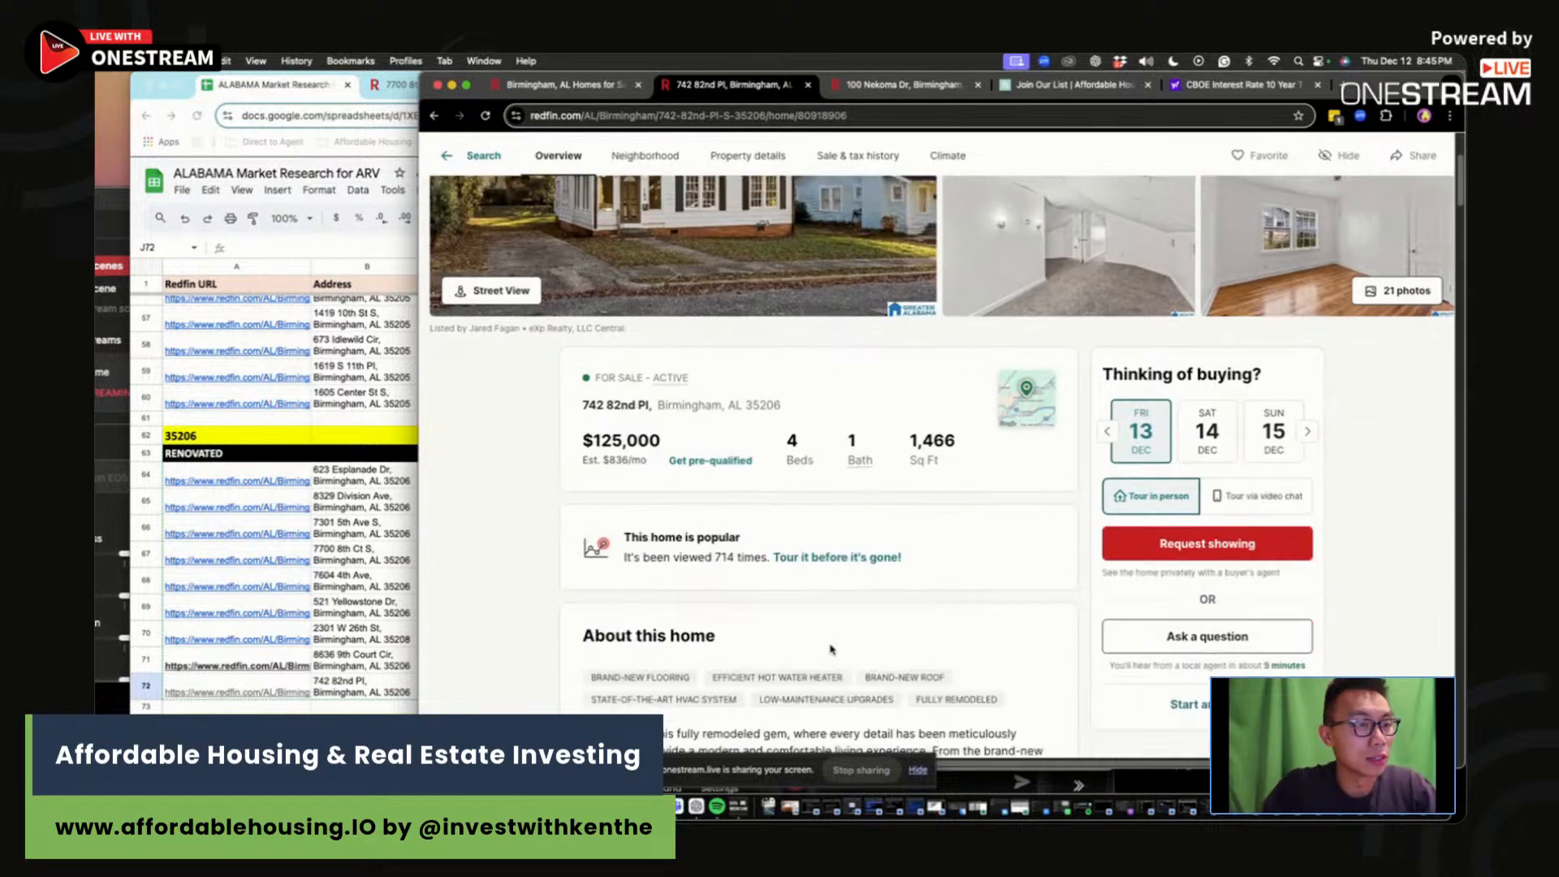
pyautogui.moveTo(422, 74); pyautogui.dragTo(837, 101)
pyautogui.click(803, 691)
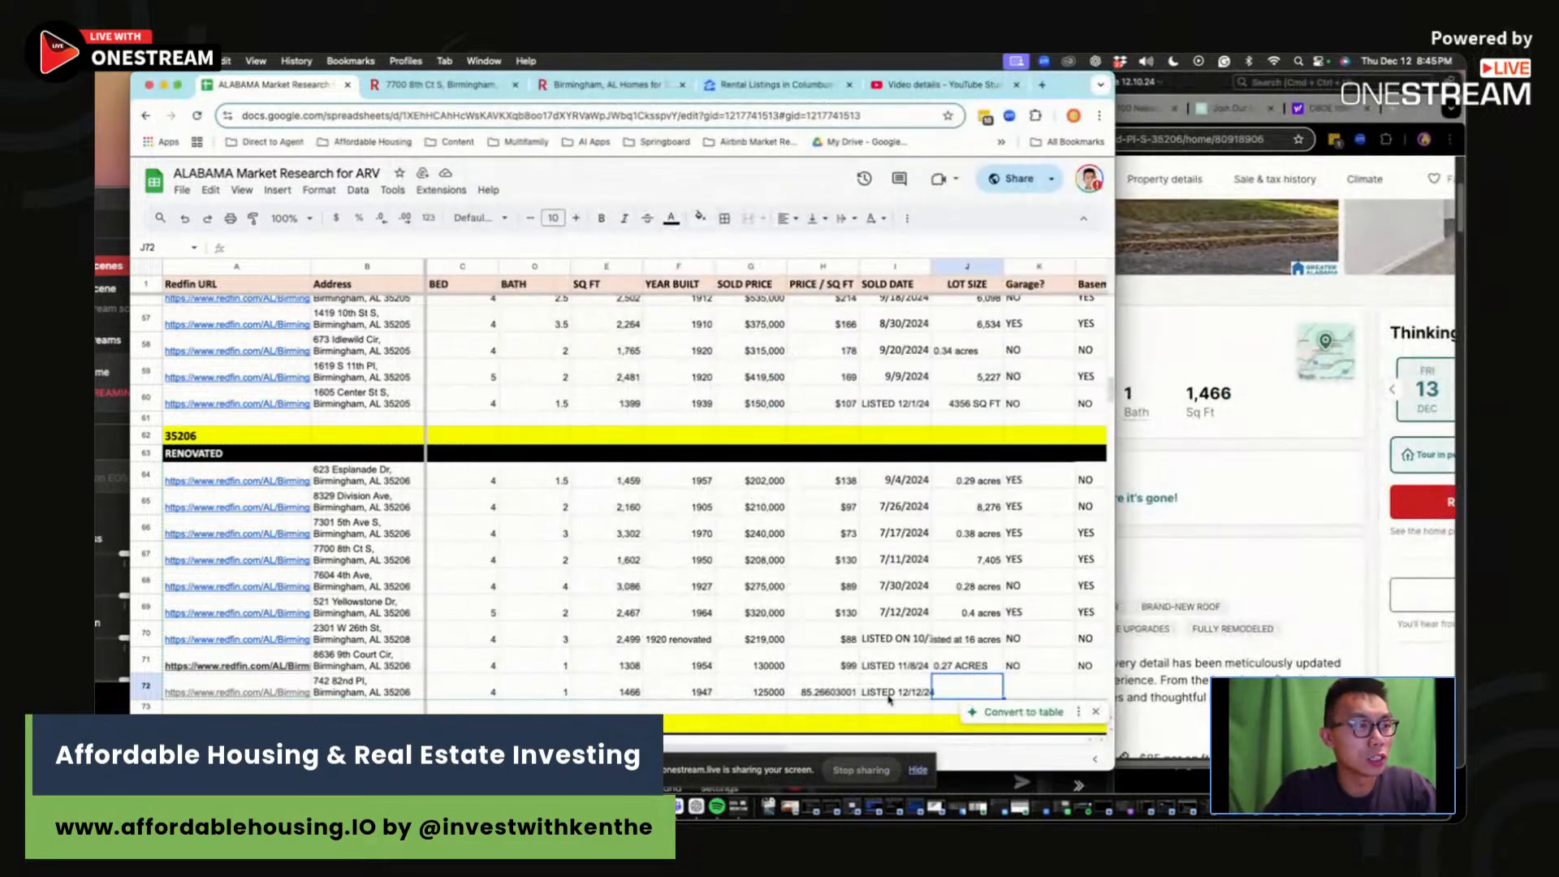
# Step: Start the O72 comment: average kitchen and bathroom, some carpet needs to be replaced
pyautogui.click(1067, 679)
pyautogui.press('Right')
pyautogui.press('Right')
pyautogui.press('Right')
pyautogui.press('Right')
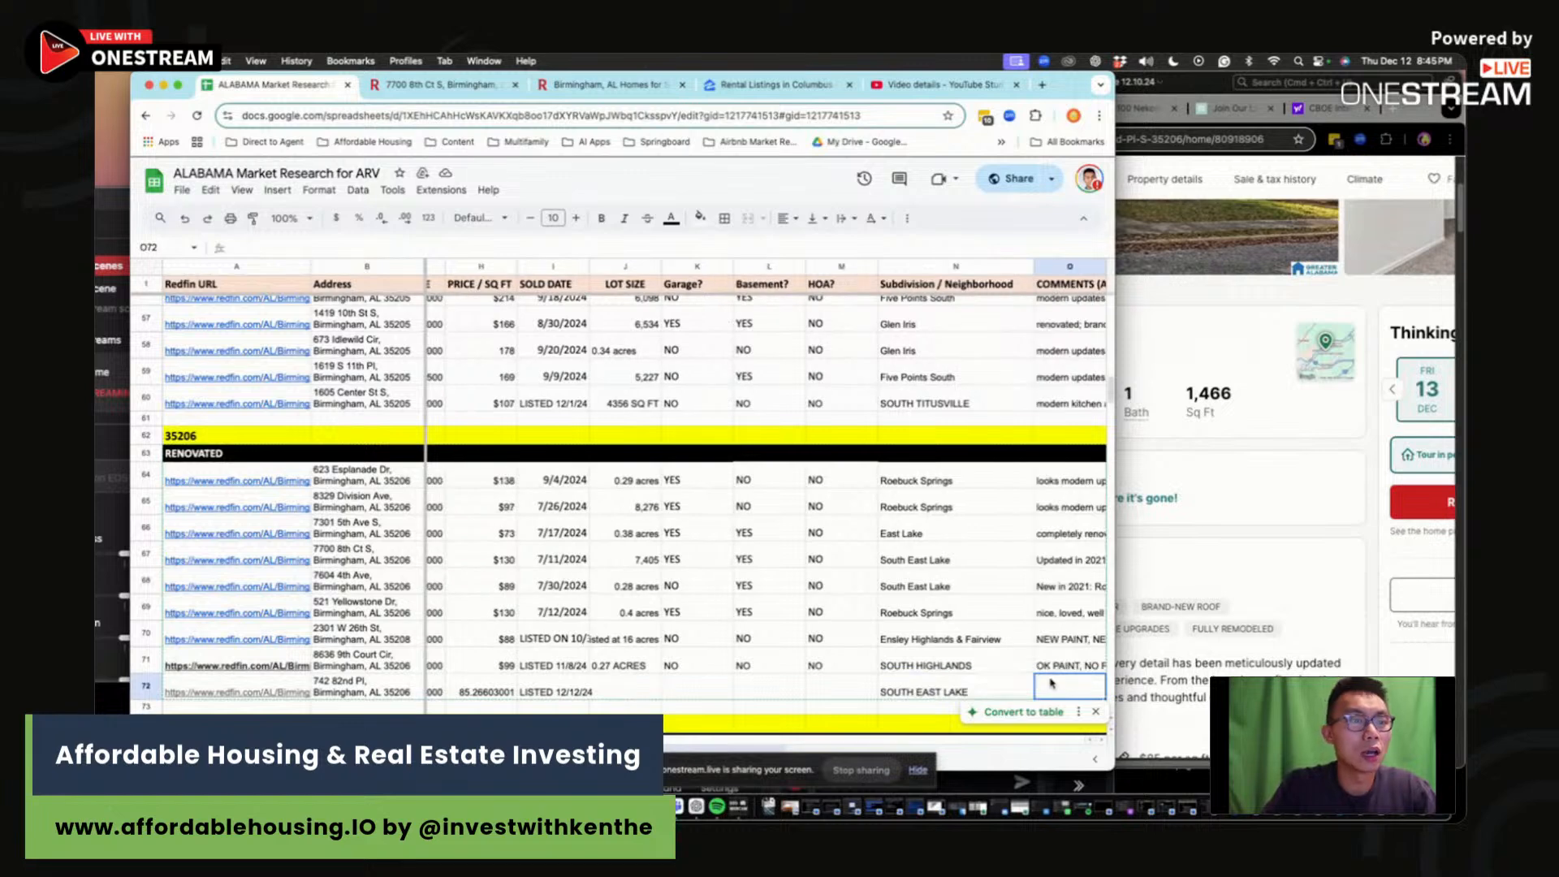
pyautogui.write('AVERAGE KIT')
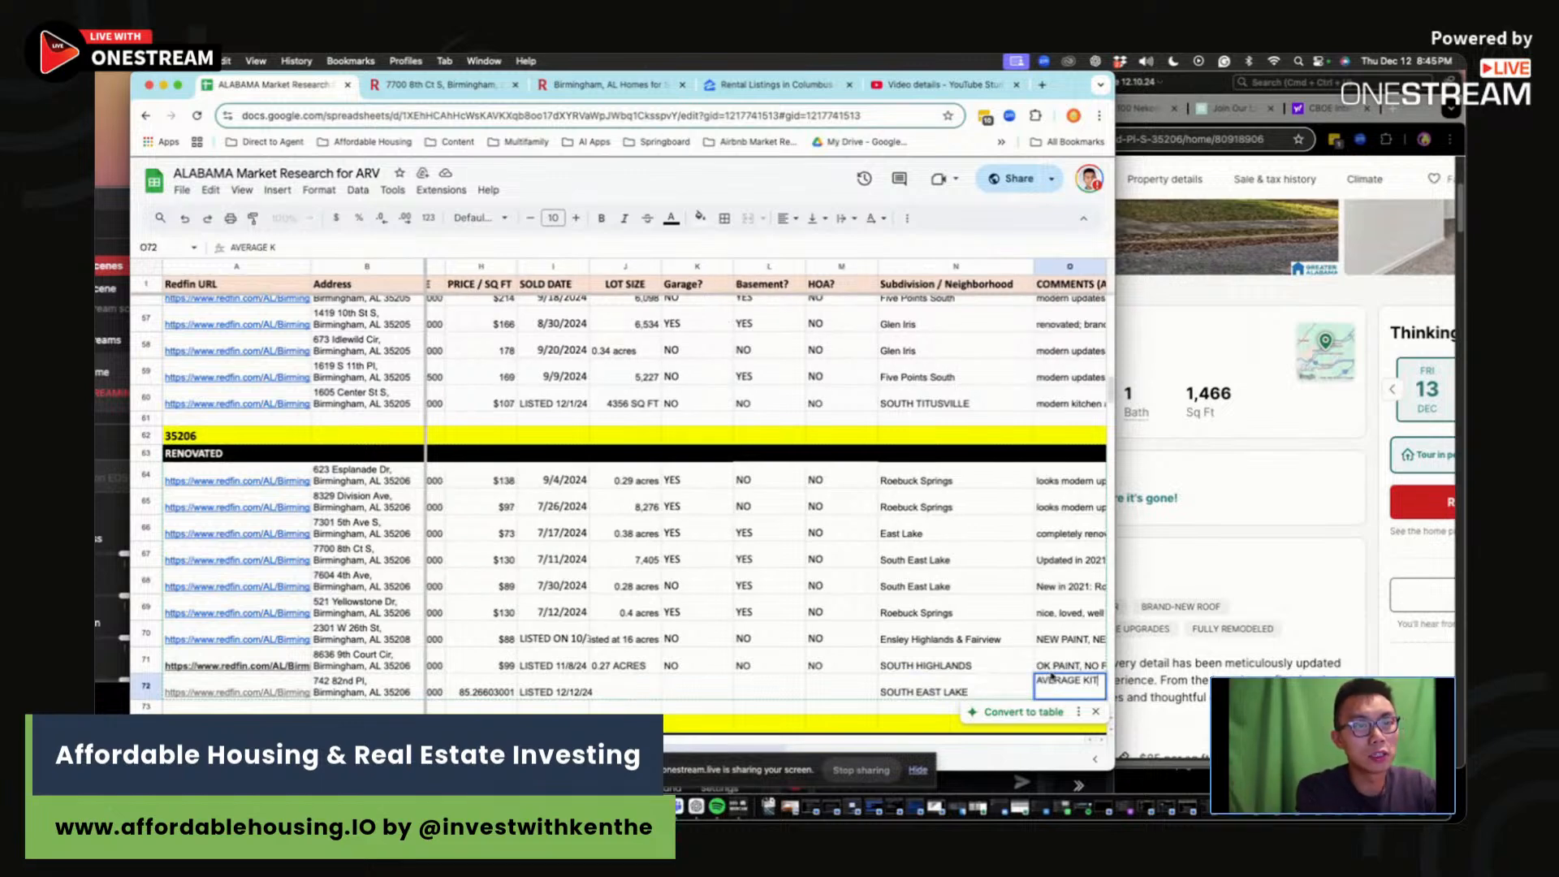
pyautogui.write('CHEN AND BAT')
pyautogui.press('BackSpace')
pyautogui.write('ATHROOM, ')
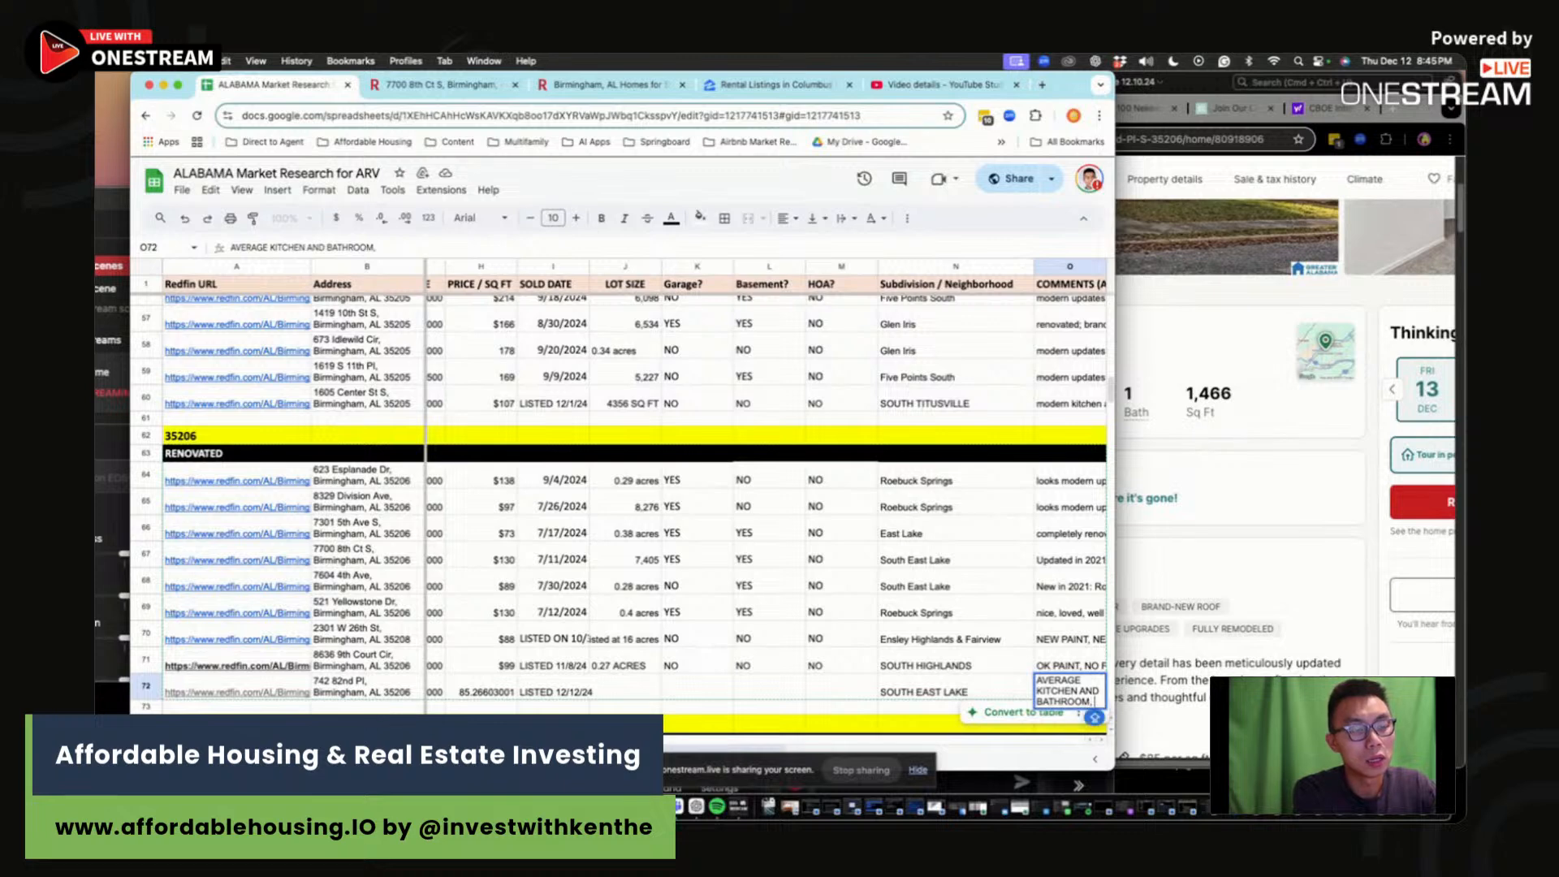
pyautogui.write('AVERAGE')
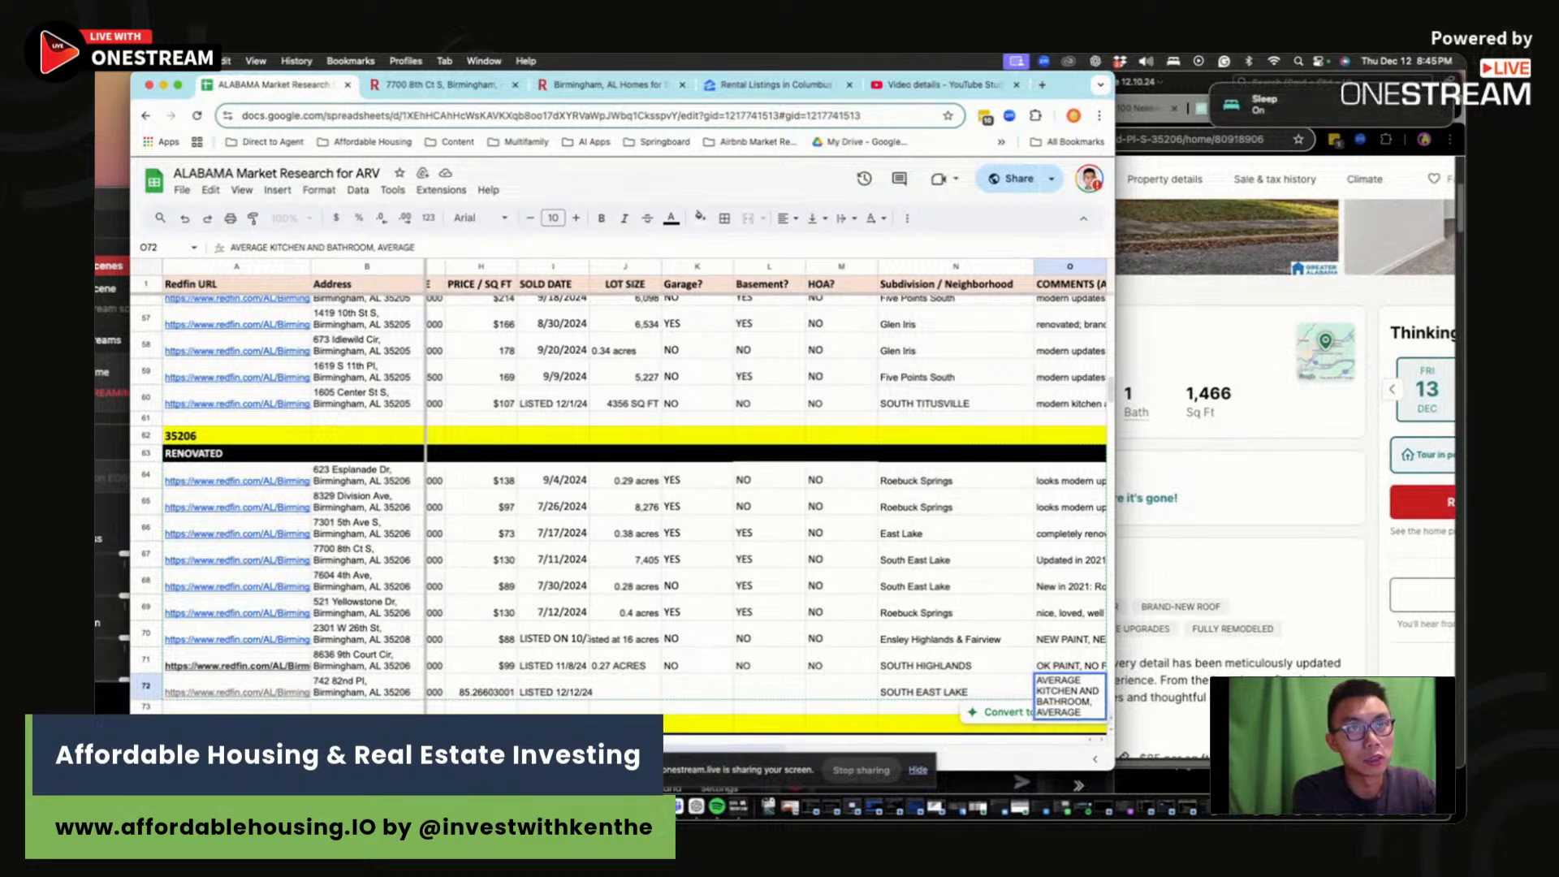
pyautogui.press('BackSpace')
pyautogui.press('BackSpace')
pyautogui.press('BackSpace')
pyautogui.press('BackSpace')
pyautogui.press('BackSpace')
pyautogui.press('BackSpace')
pyautogui.press('BackSpace')
pyautogui.write('SOME ')
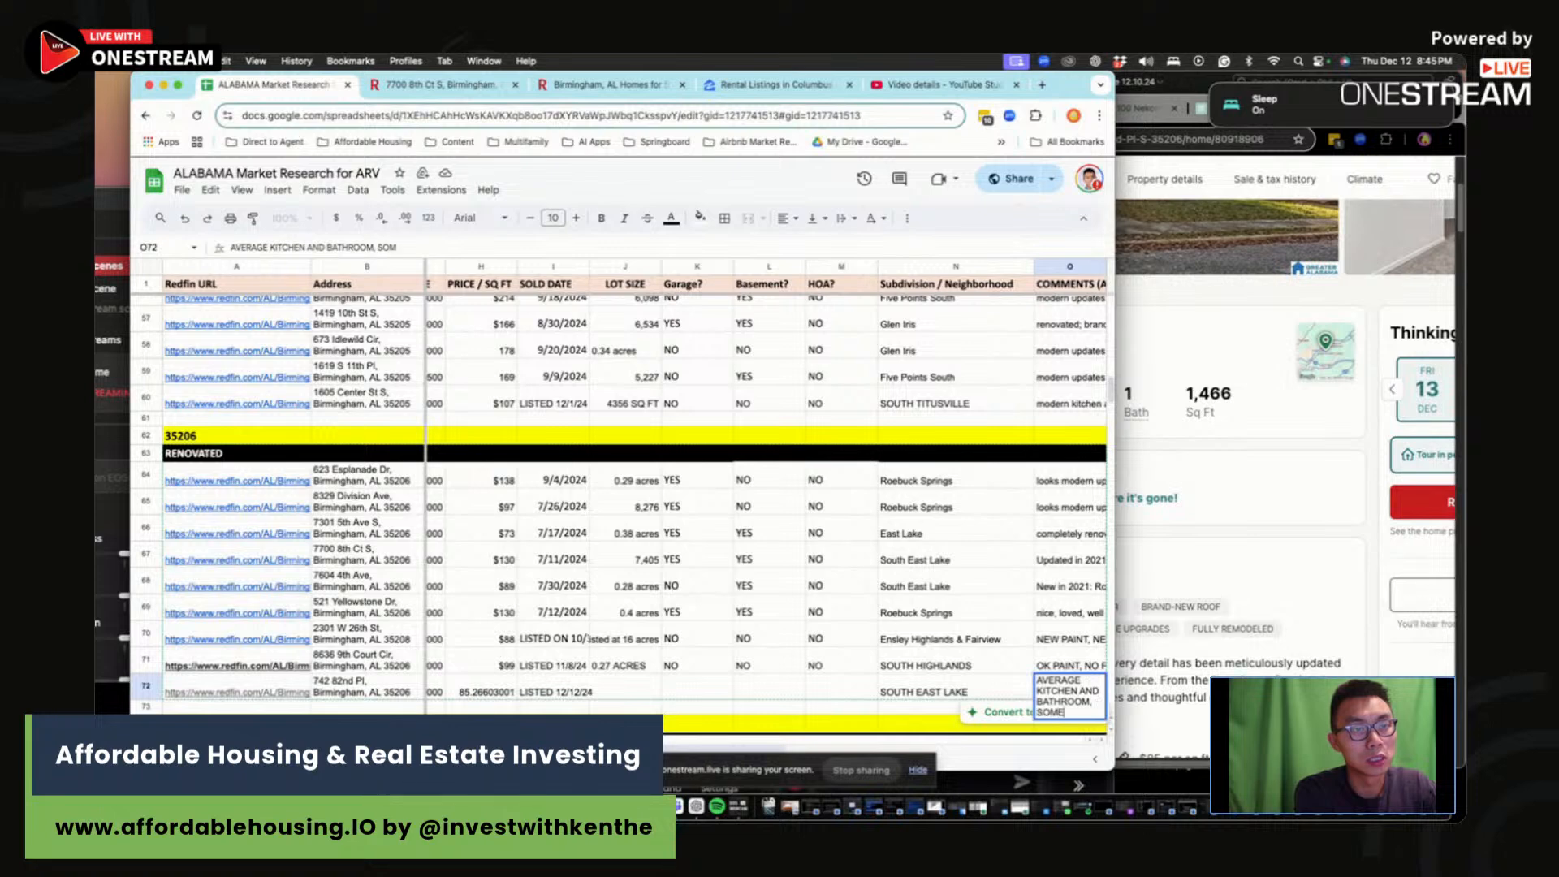
pyautogui.write('CARPET NEEDS')
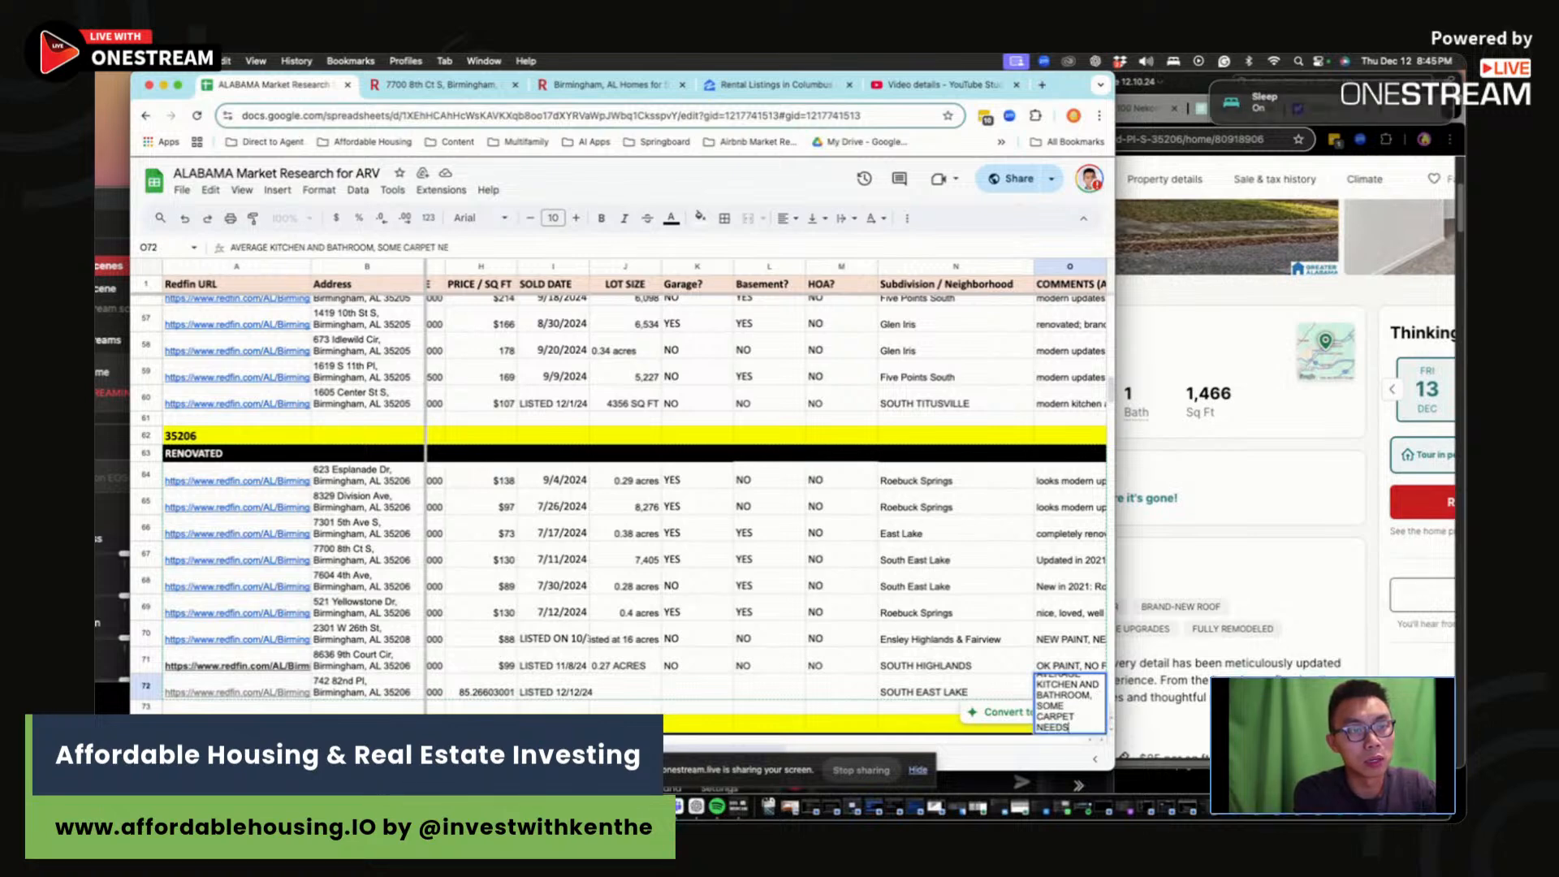
pyautogui.write(' TO BE REPLACED, AND')
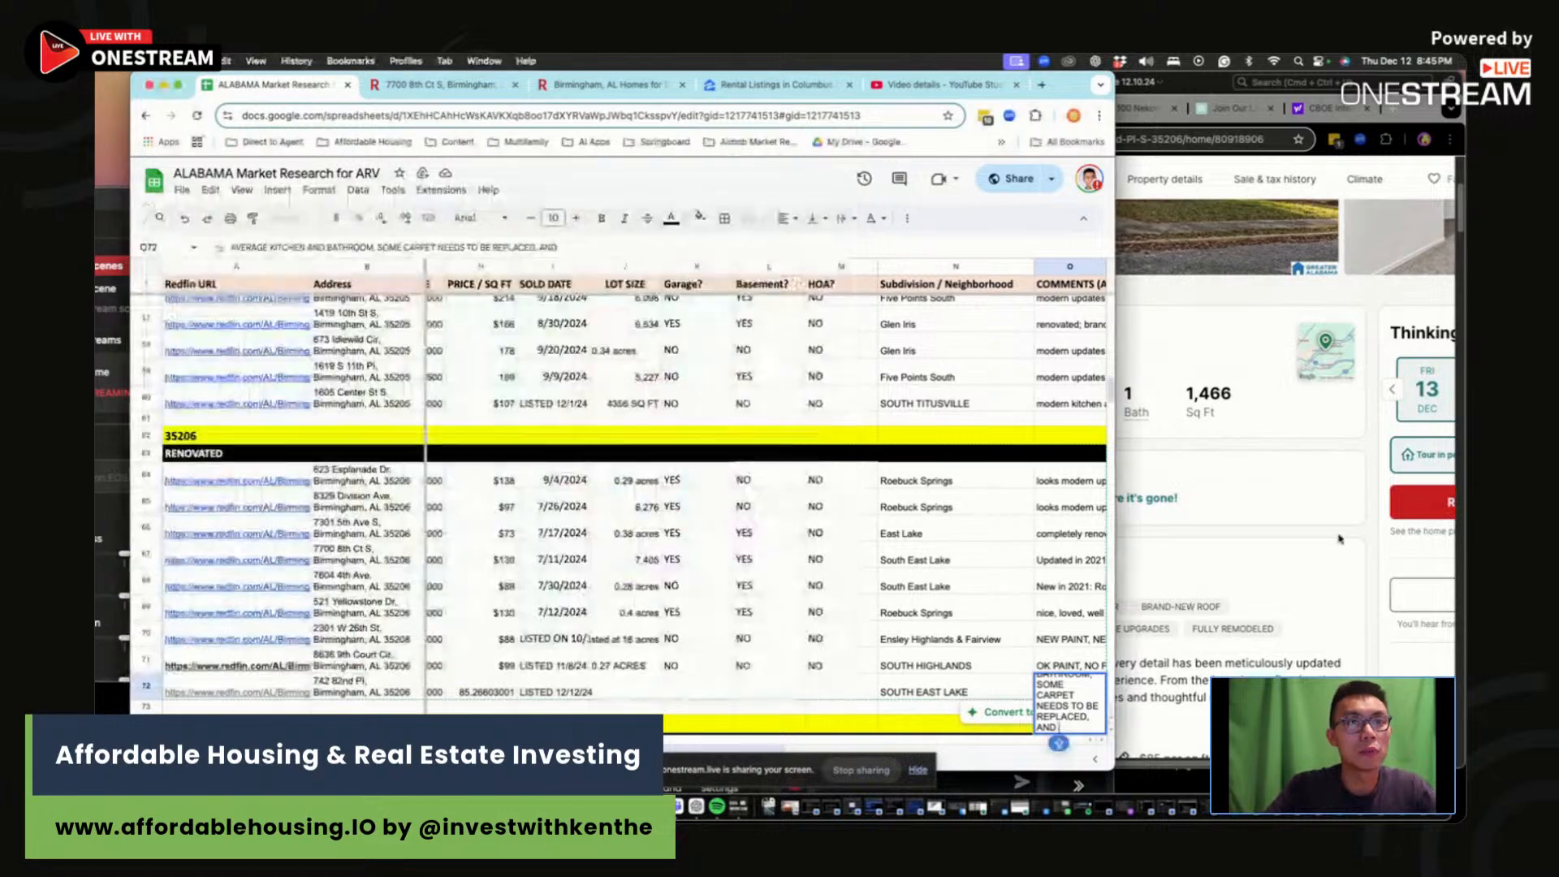
# Step: Check the Redfin photos, then finish the comment noting ceilings might need a little paint work
pyautogui.click(1339, 536)
pyautogui.click(1243, 244)
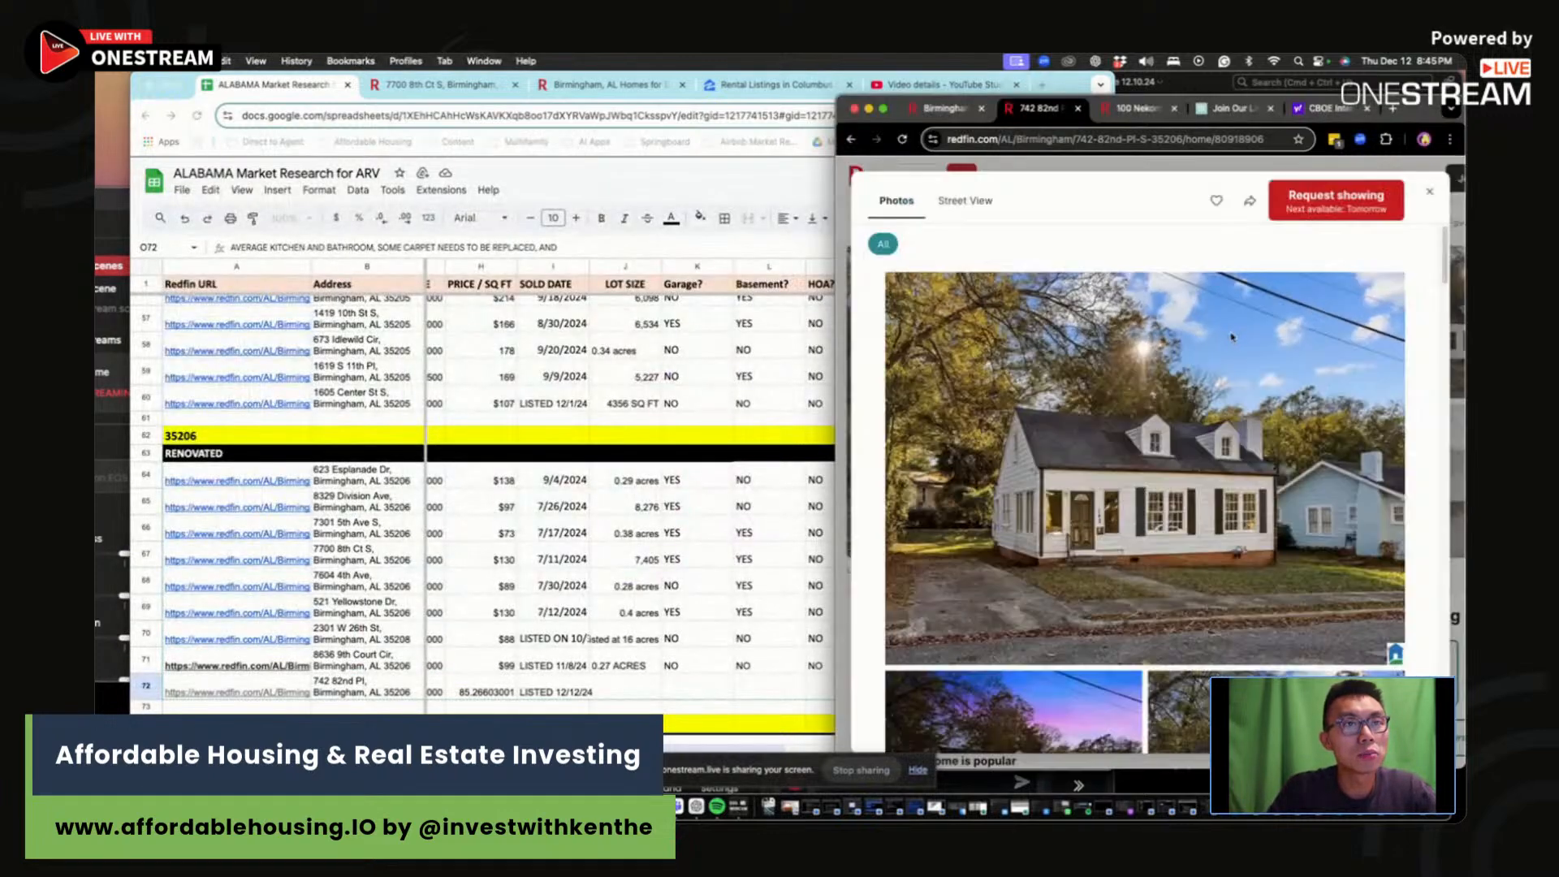
pyautogui.scroll(-8, 1155, 542)
pyautogui.scroll(-10, 1155, 542)
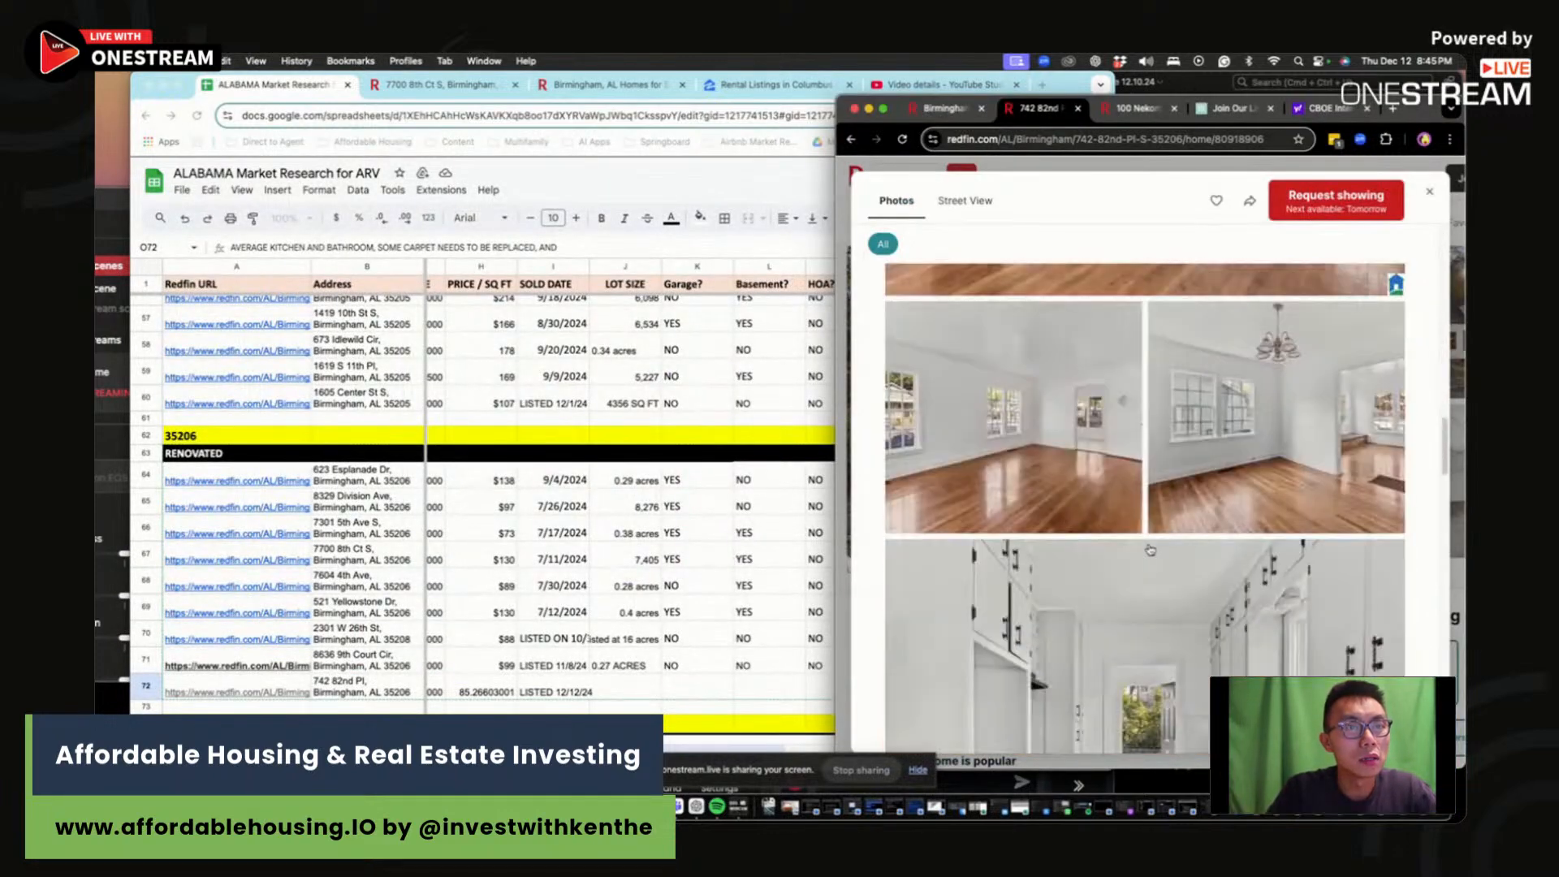
pyautogui.scroll(-10, 1150, 543)
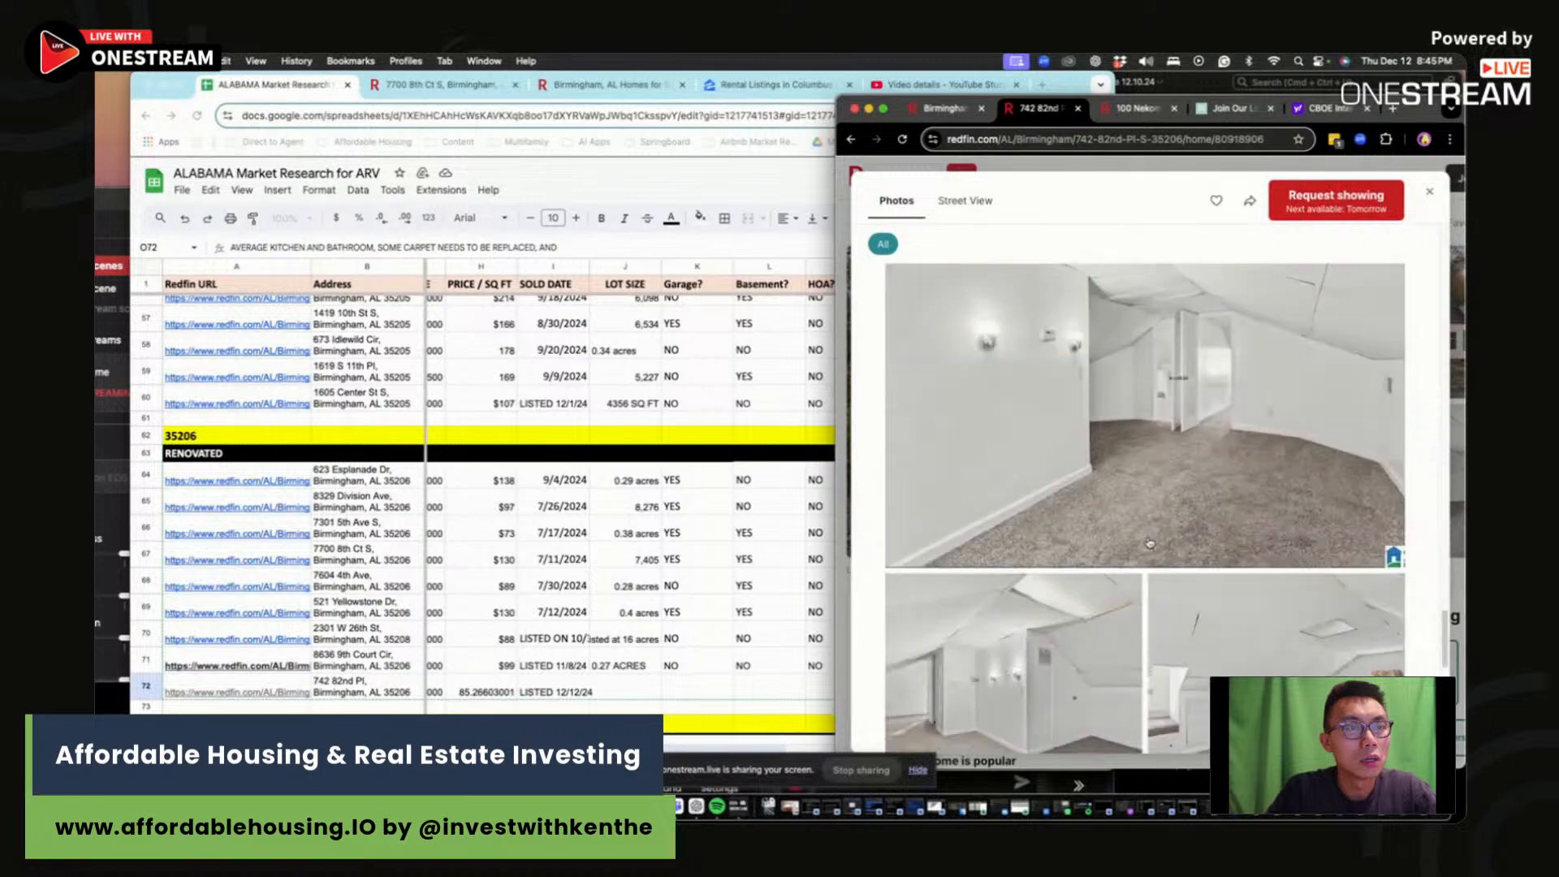
pyautogui.scroll(-1, 1136, 543)
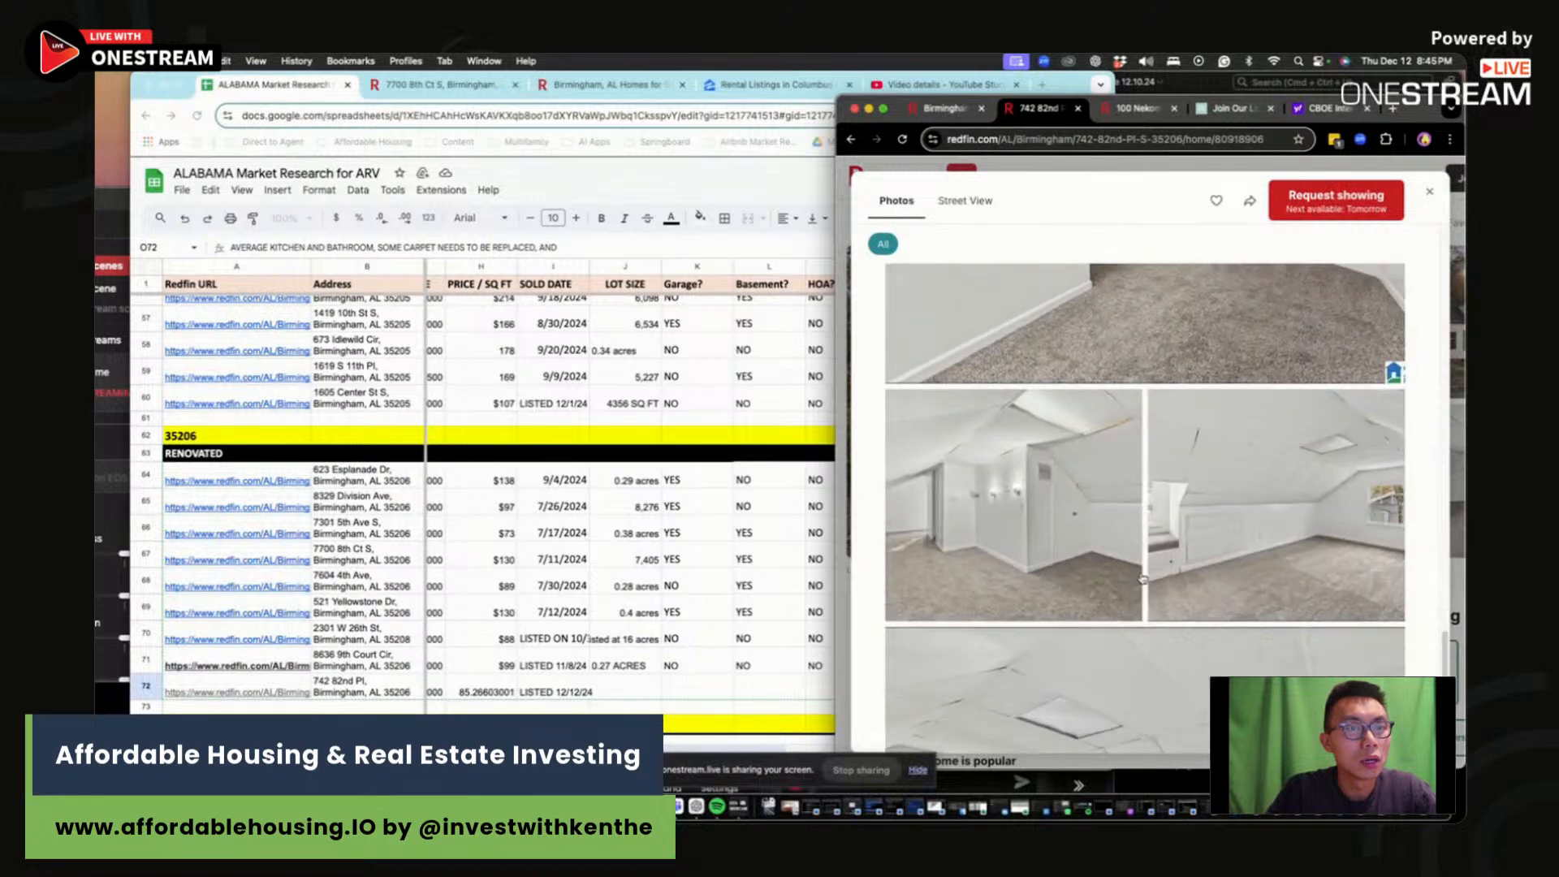
pyautogui.scroll(-4, 1141, 580)
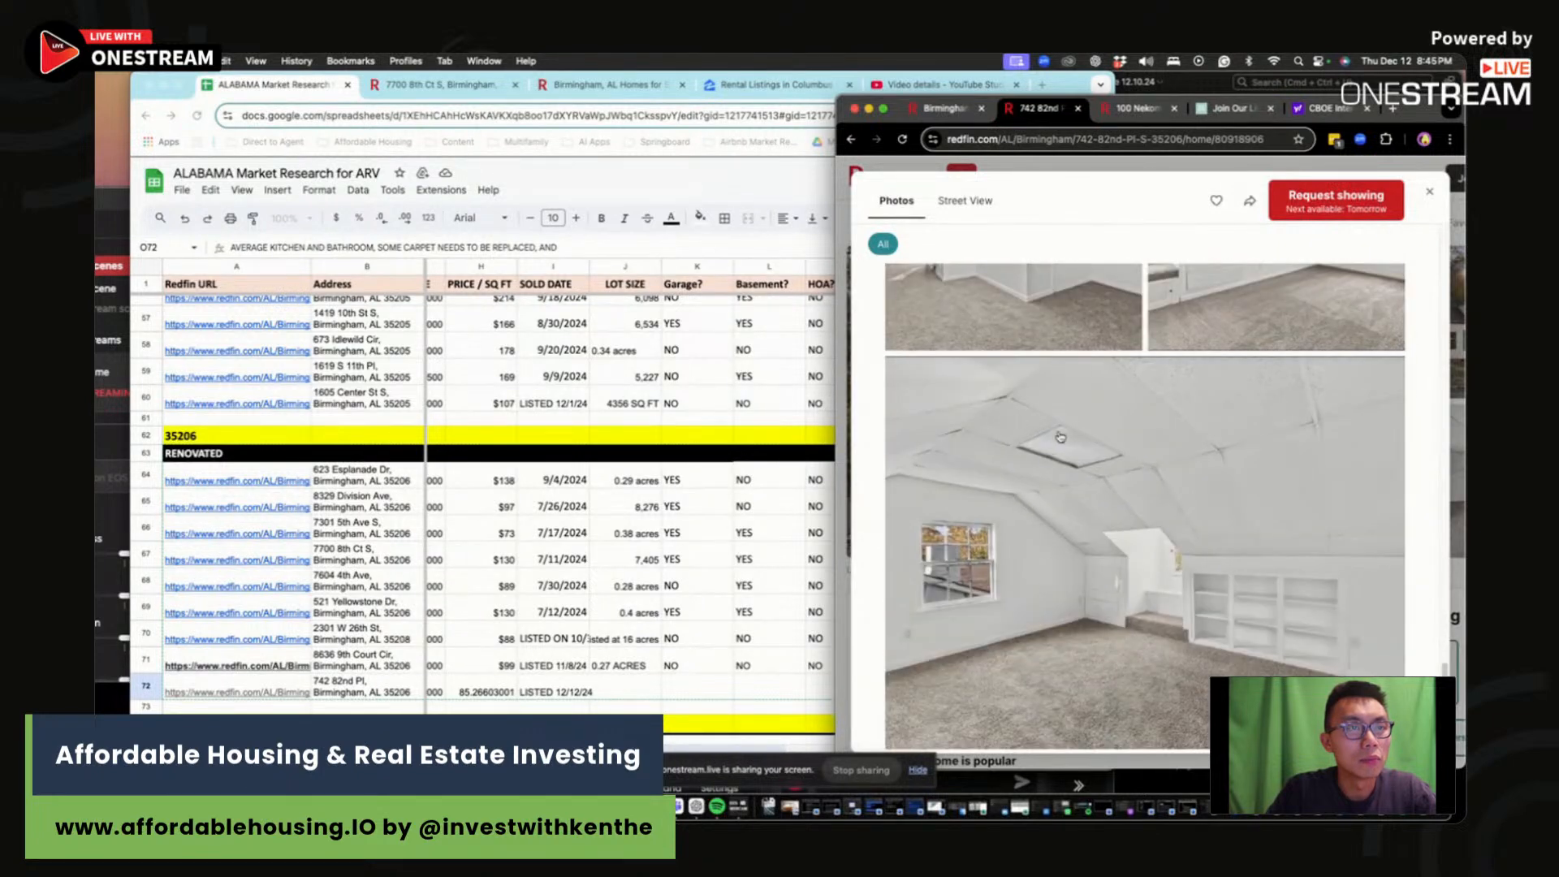
pyautogui.click(822, 564)
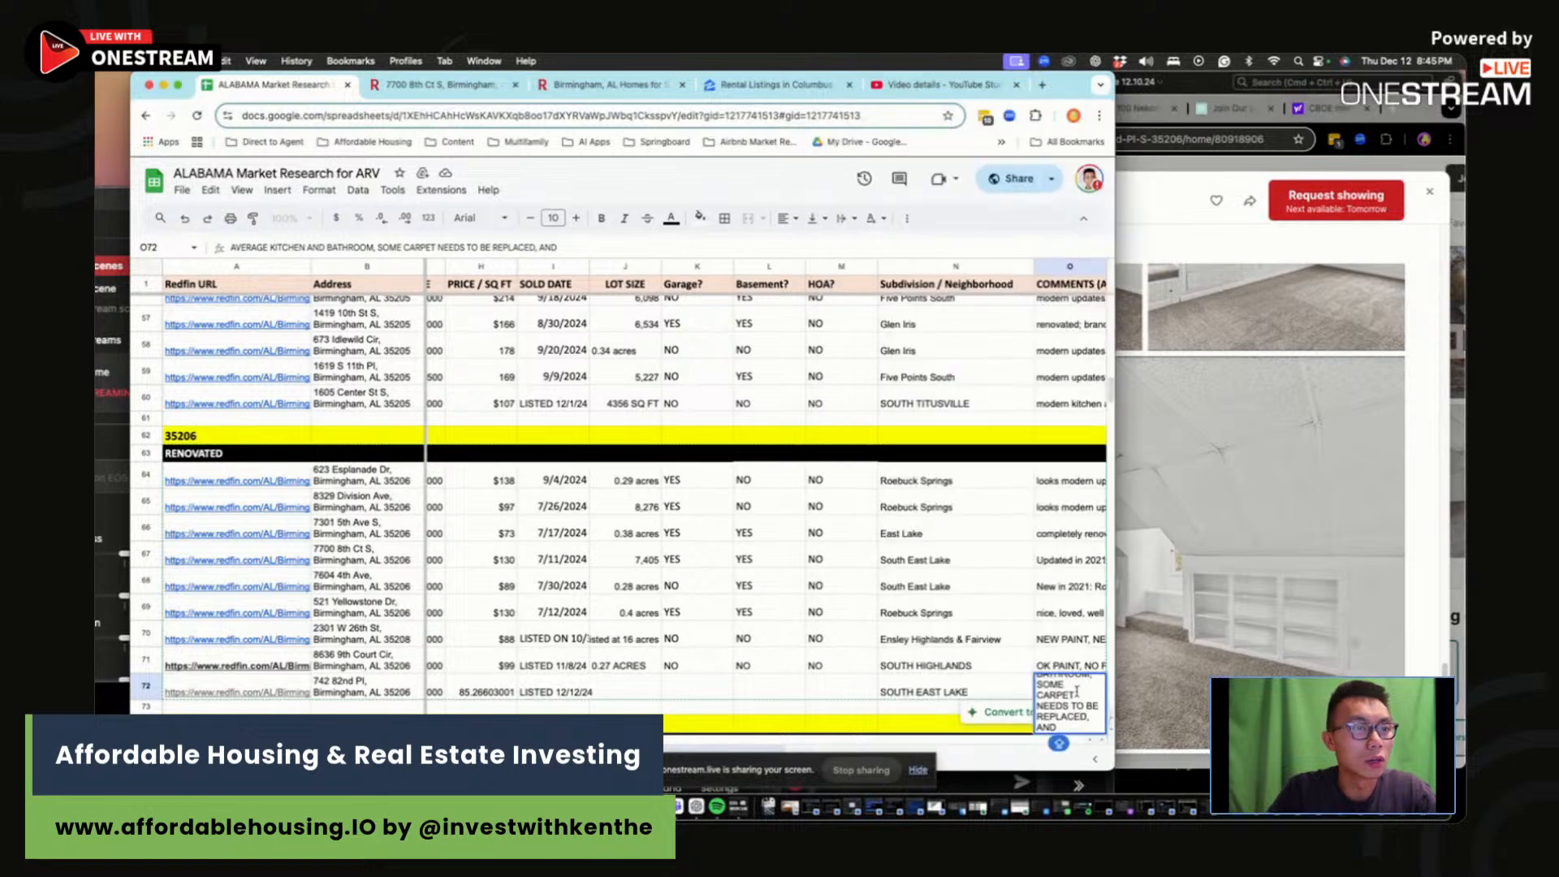
pyautogui.write('CEILINGS')
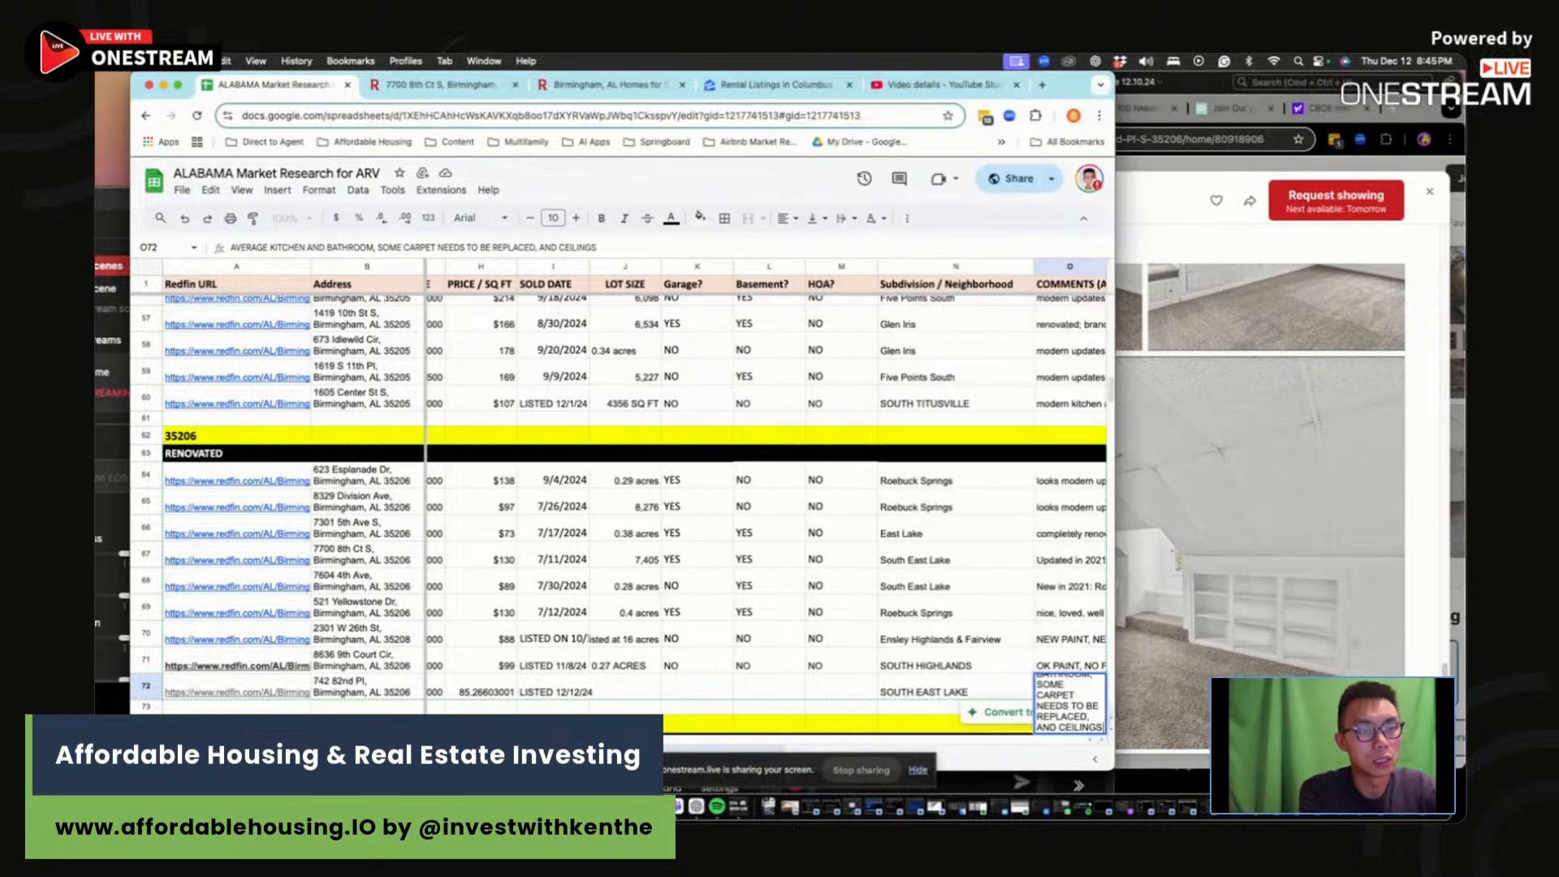
pyautogui.write(' MIGHT NEED A LITTLE WO')
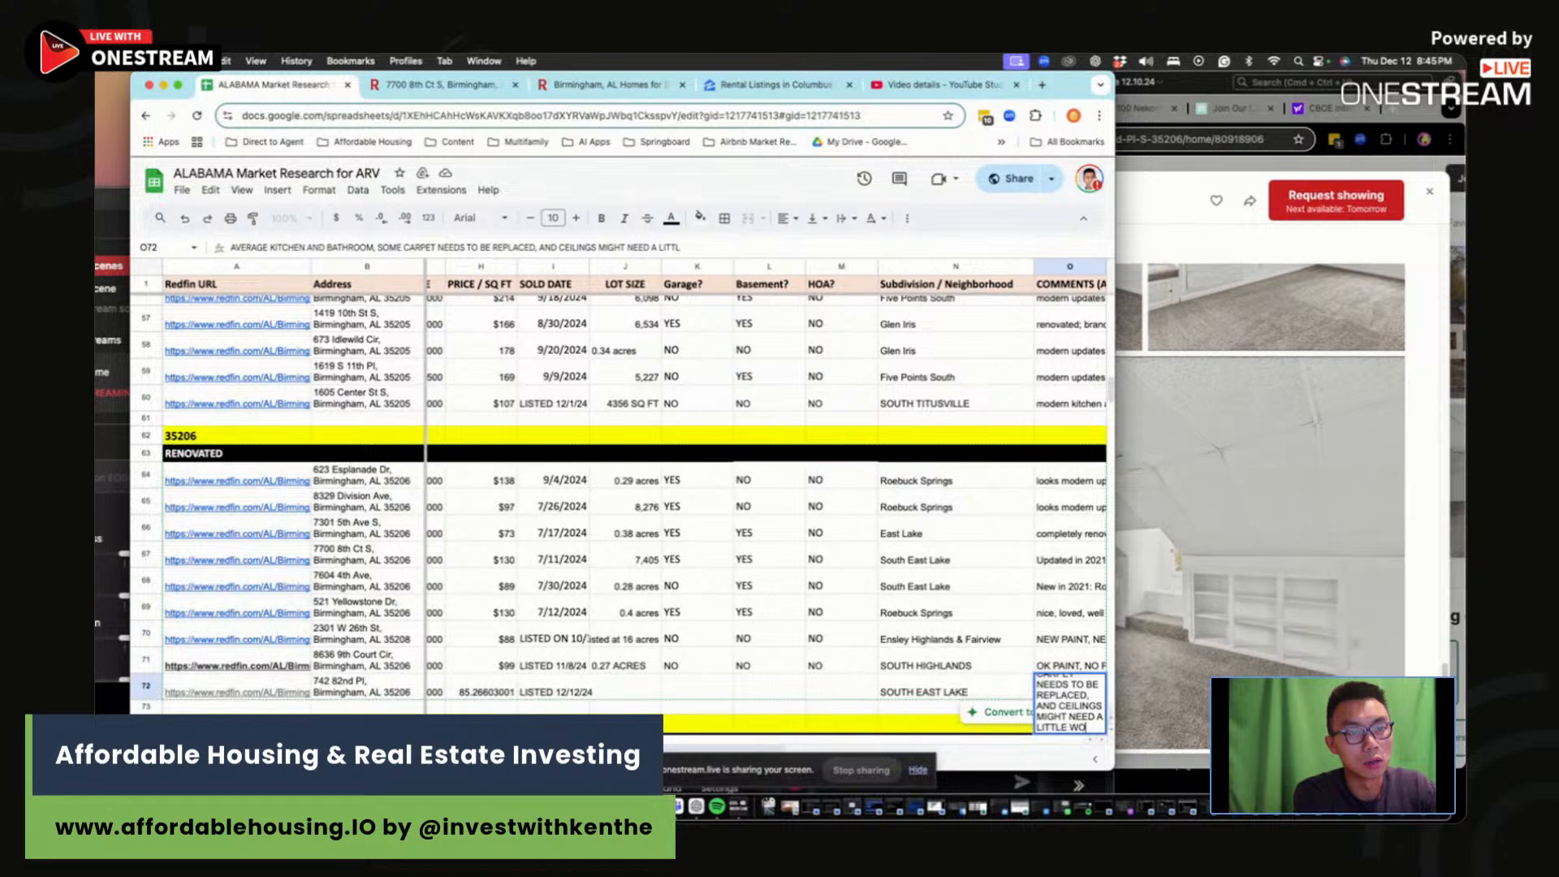
pyautogui.write('RK WITH PAINT JOB')
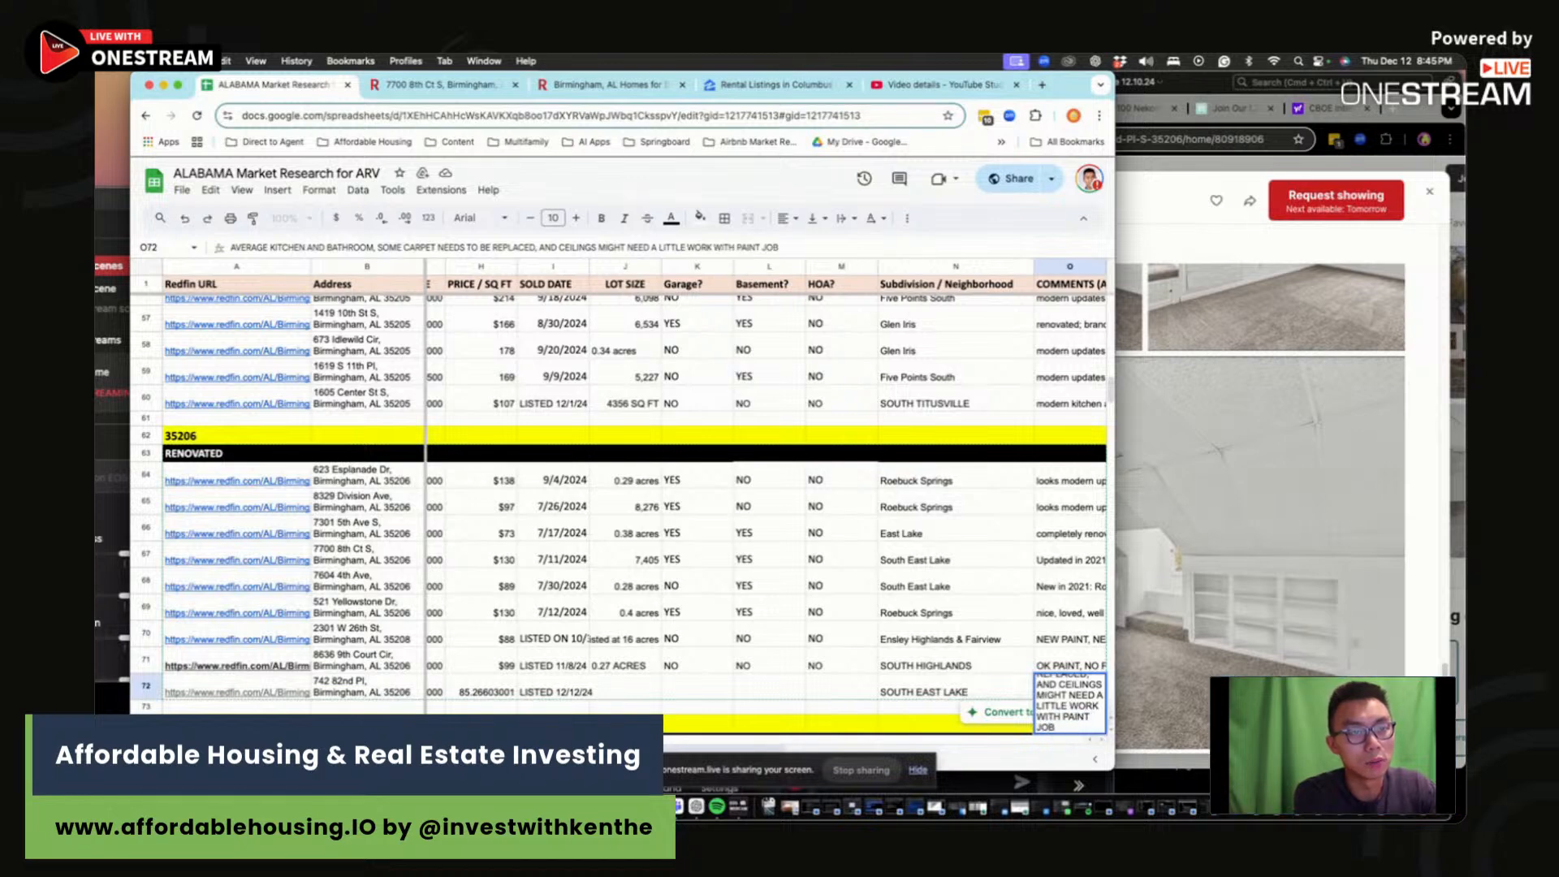
pyautogui.press('Return')
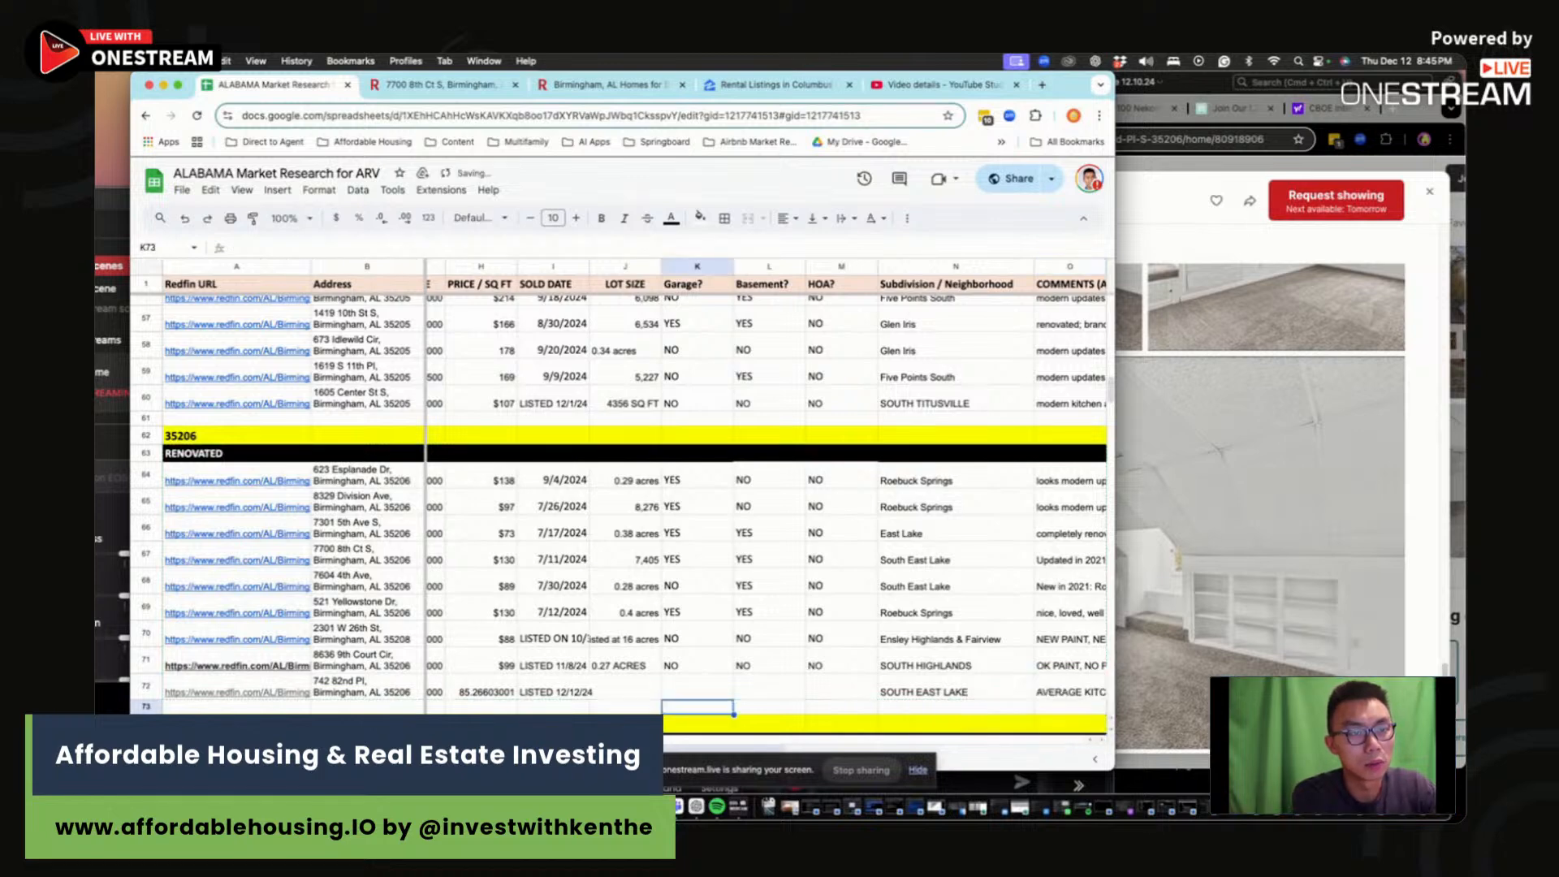
# Step: Enter NO for garage, basement and HOA in row 72
pyautogui.press('Up')
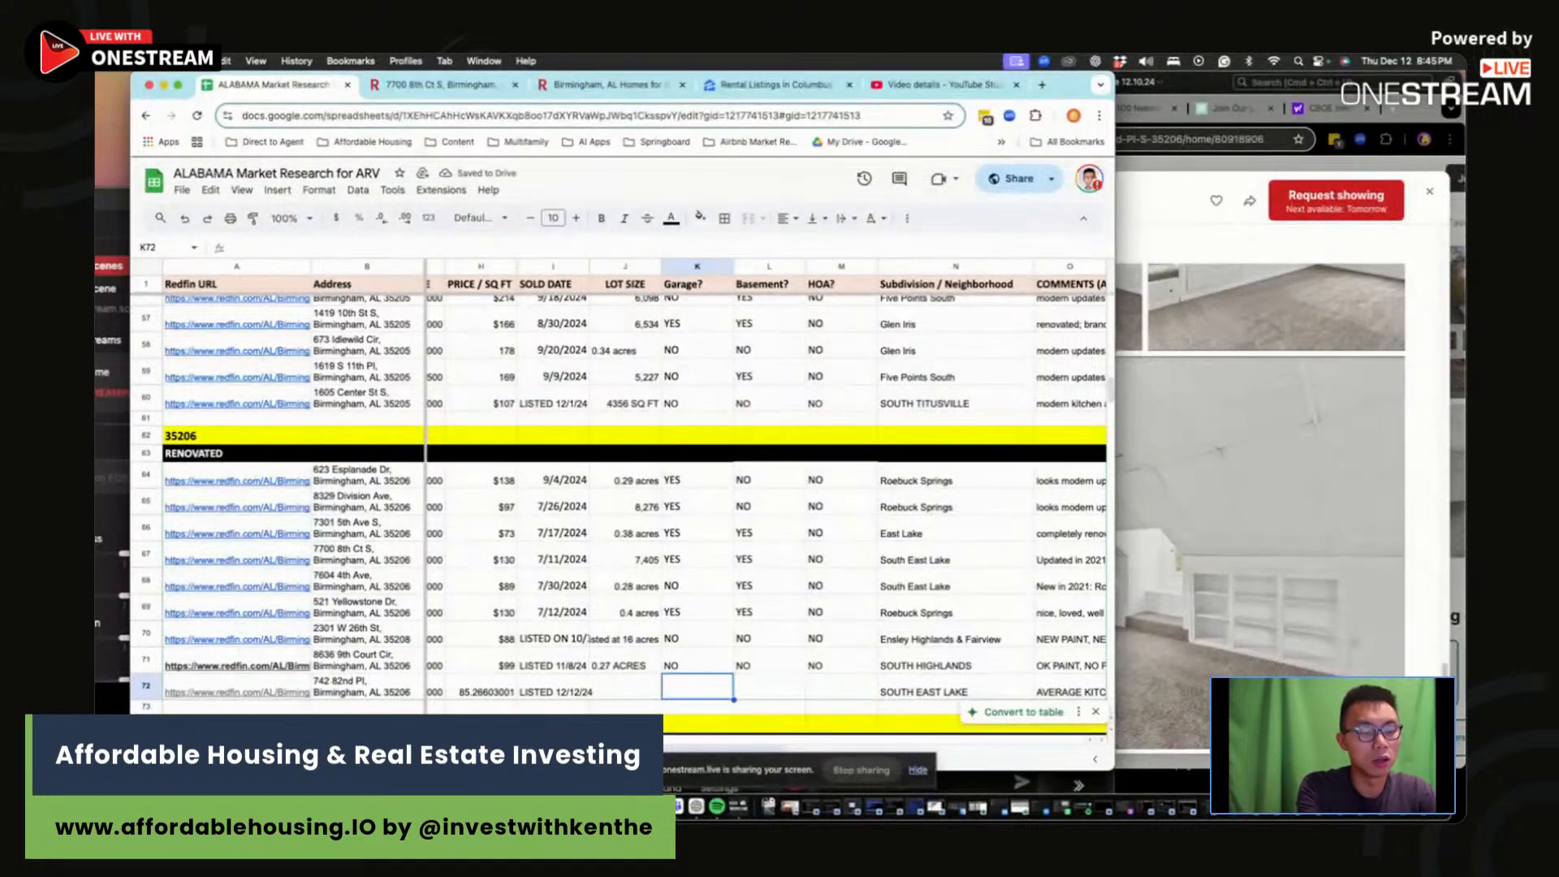
pyautogui.write('NO')
pyautogui.press('Tab')
pyautogui.write('NO')
pyautogui.press('Tab')
pyautogui.write('NO')
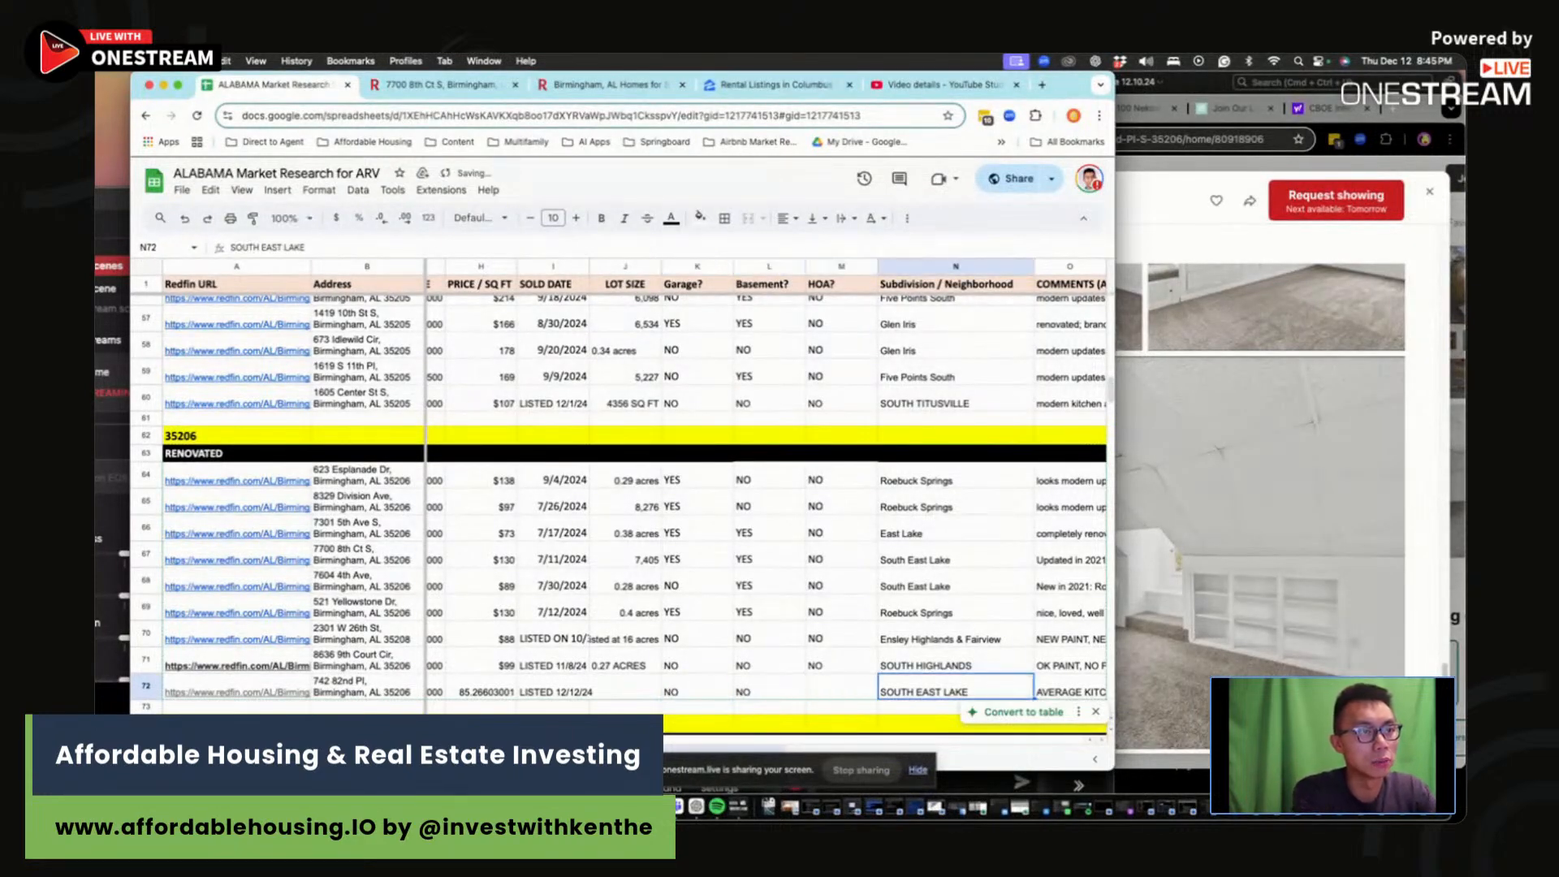
pyautogui.press('Tab')
# Step: Verify the lot size on Redfin and record 7405 SQ FT in J72
pyautogui.press('Left')
pyautogui.press('Left')
pyautogui.press('Left')
pyautogui.press('Left')
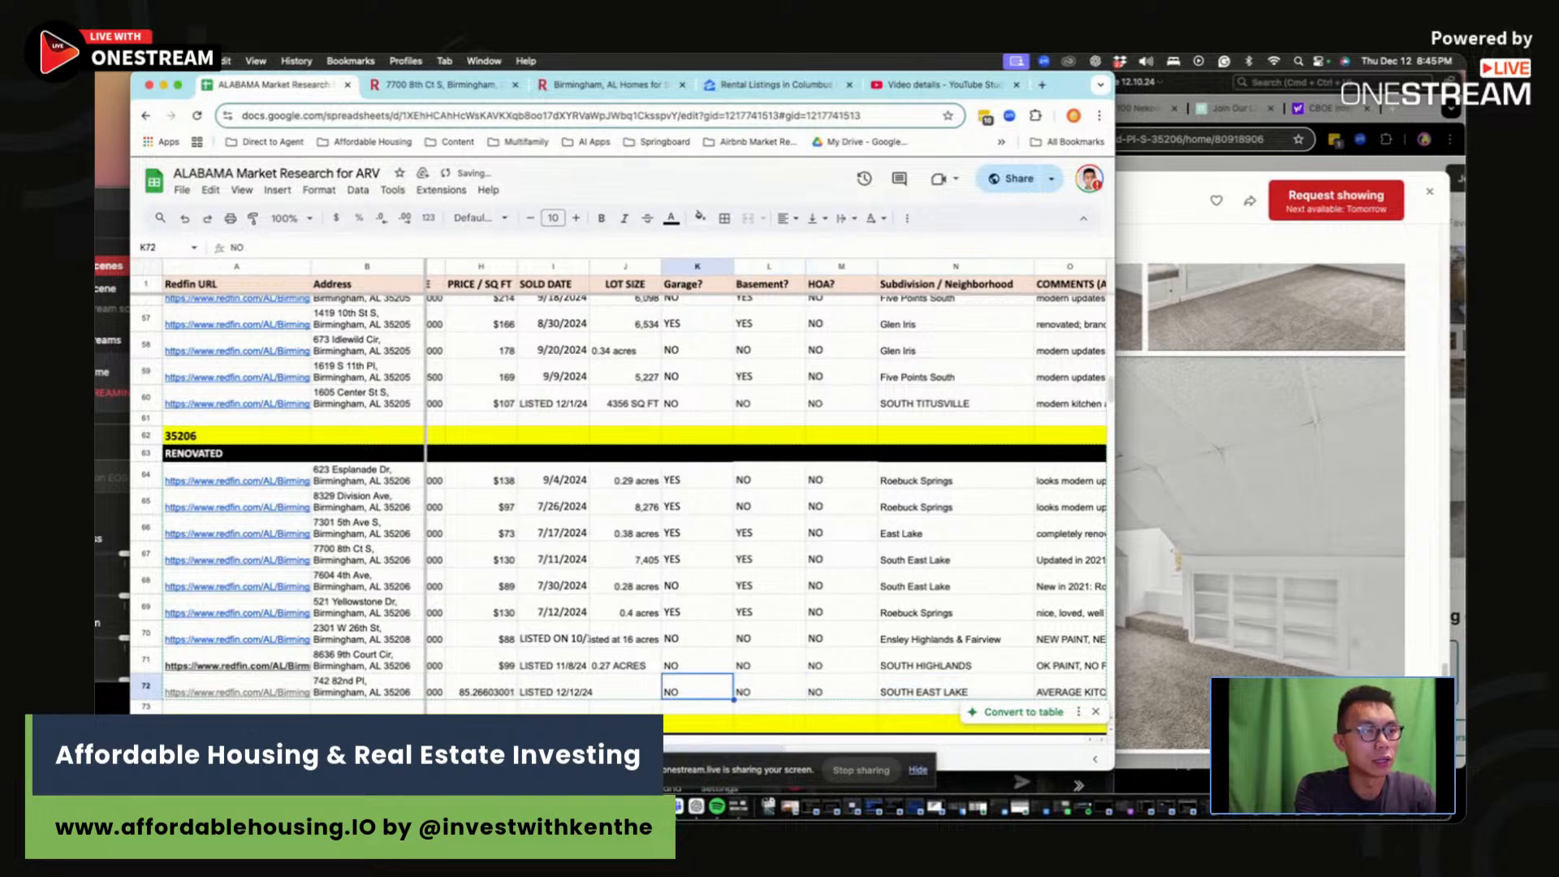
pyautogui.write('7400')
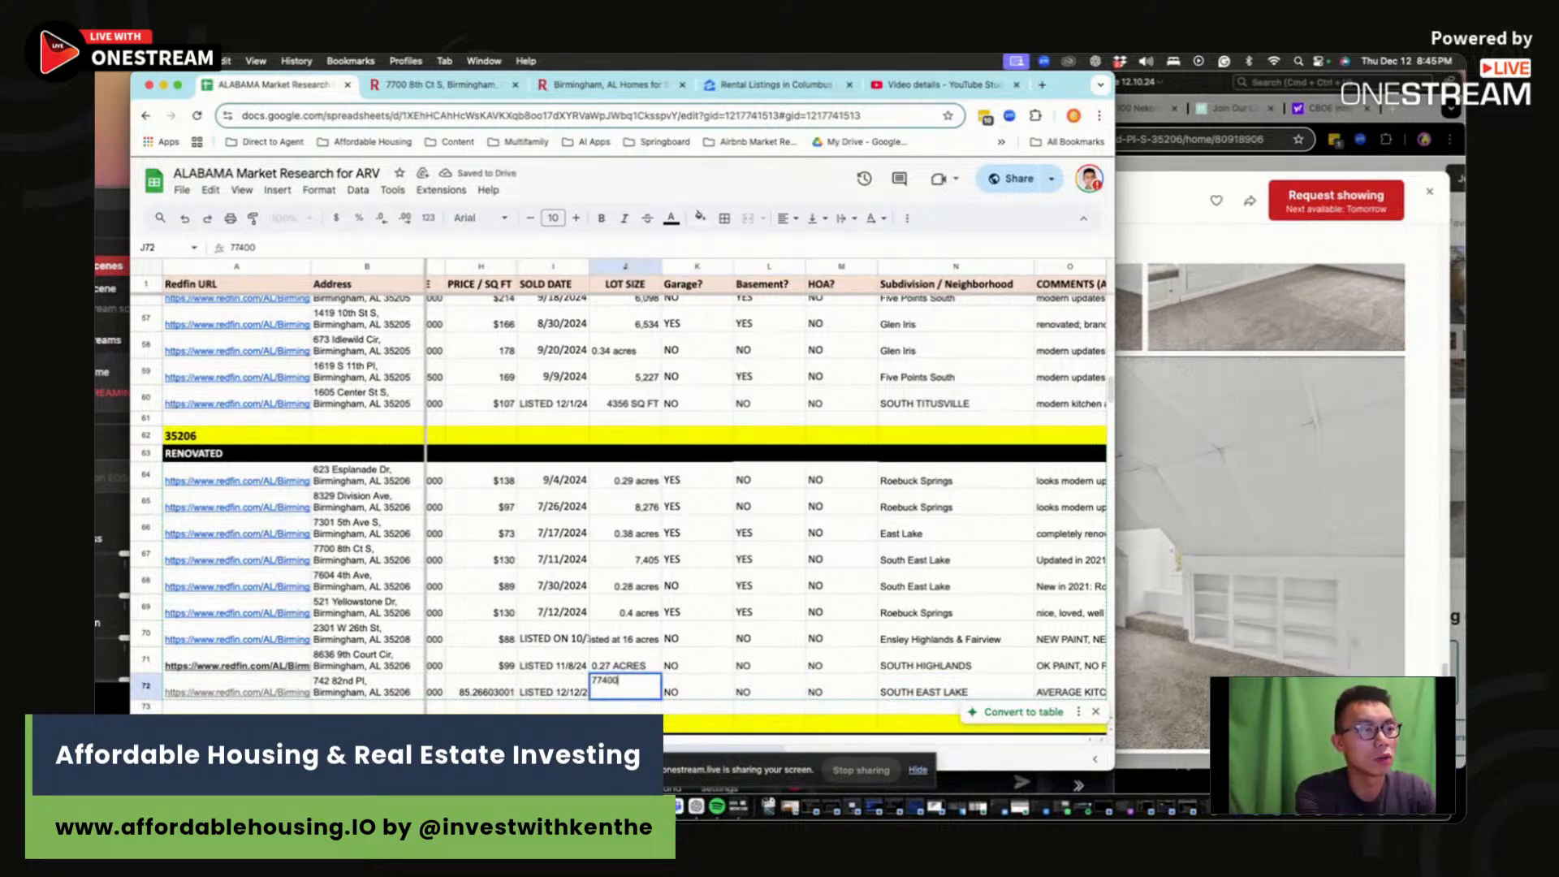
pyautogui.write('04')
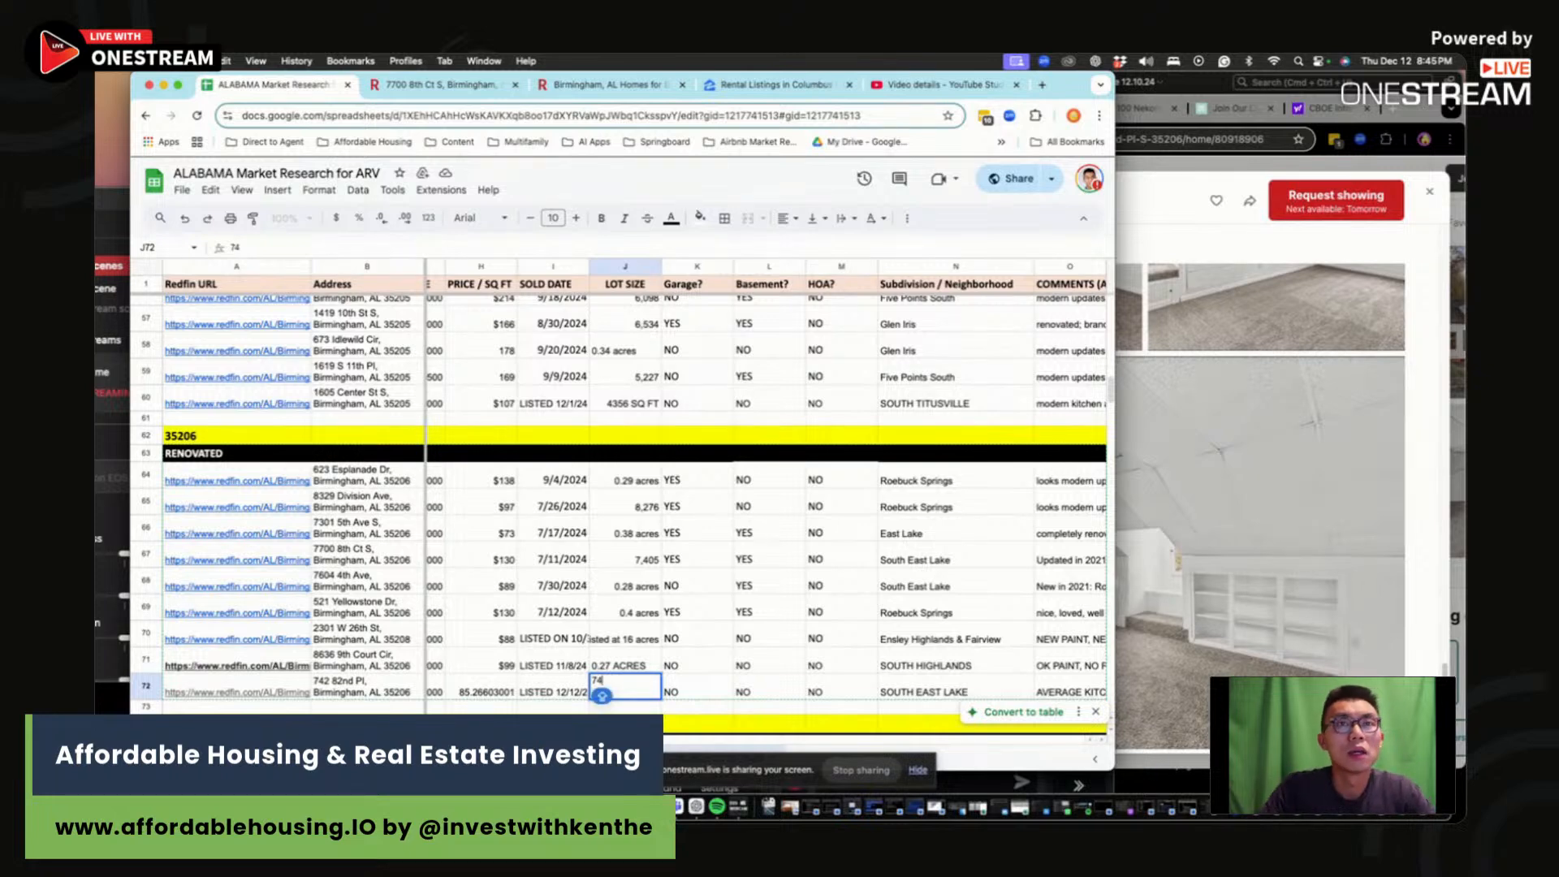
pyautogui.click(1430, 191)
pyautogui.click(1430, 191)
pyautogui.scroll(-5, 994, 553)
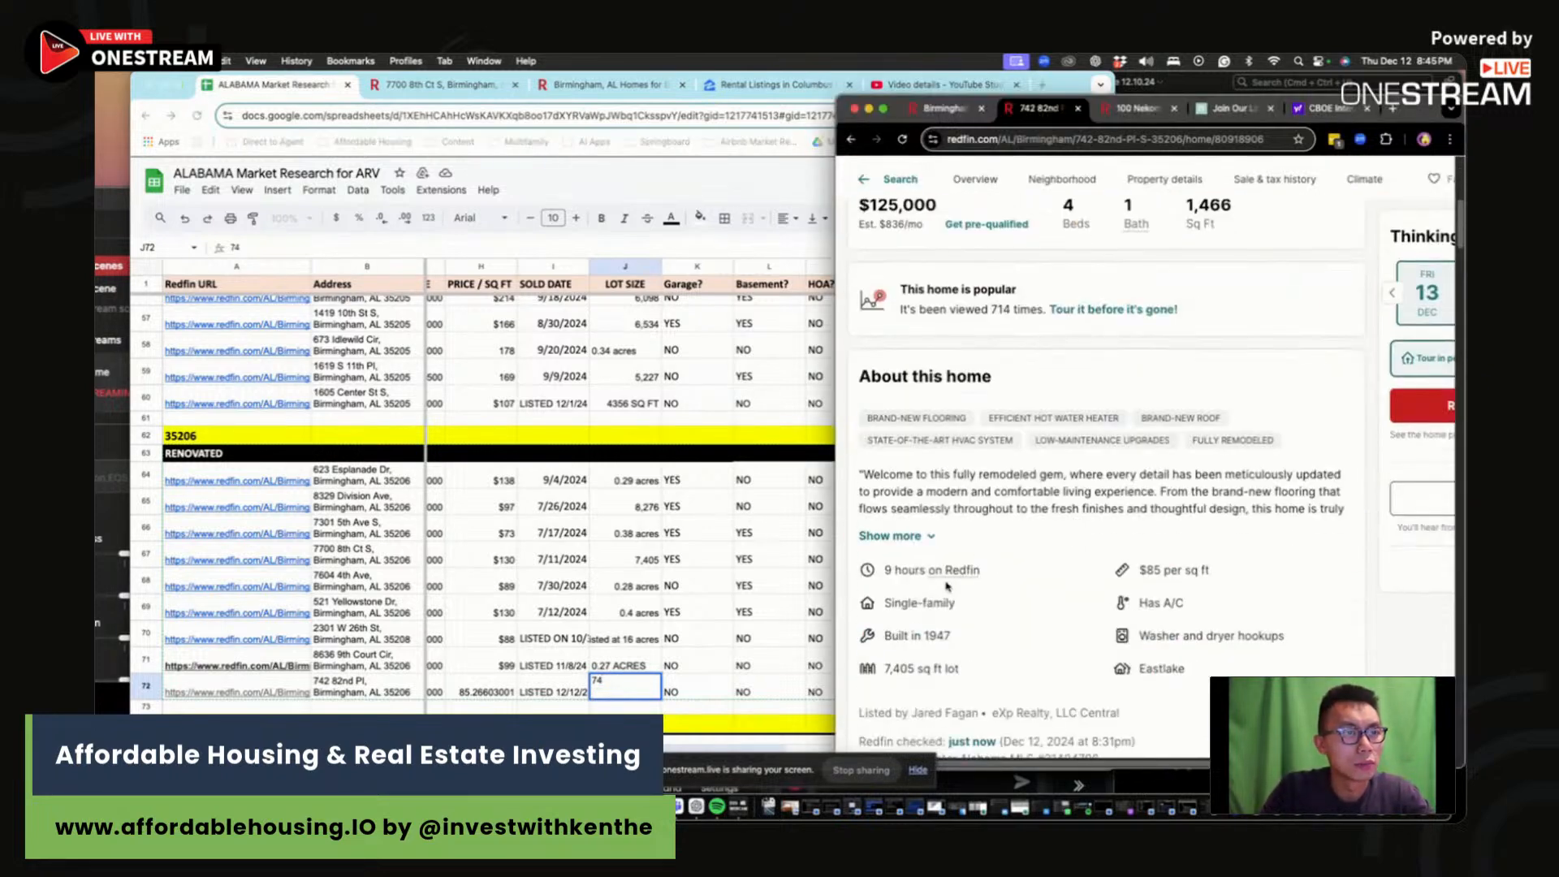
pyautogui.click(629, 692)
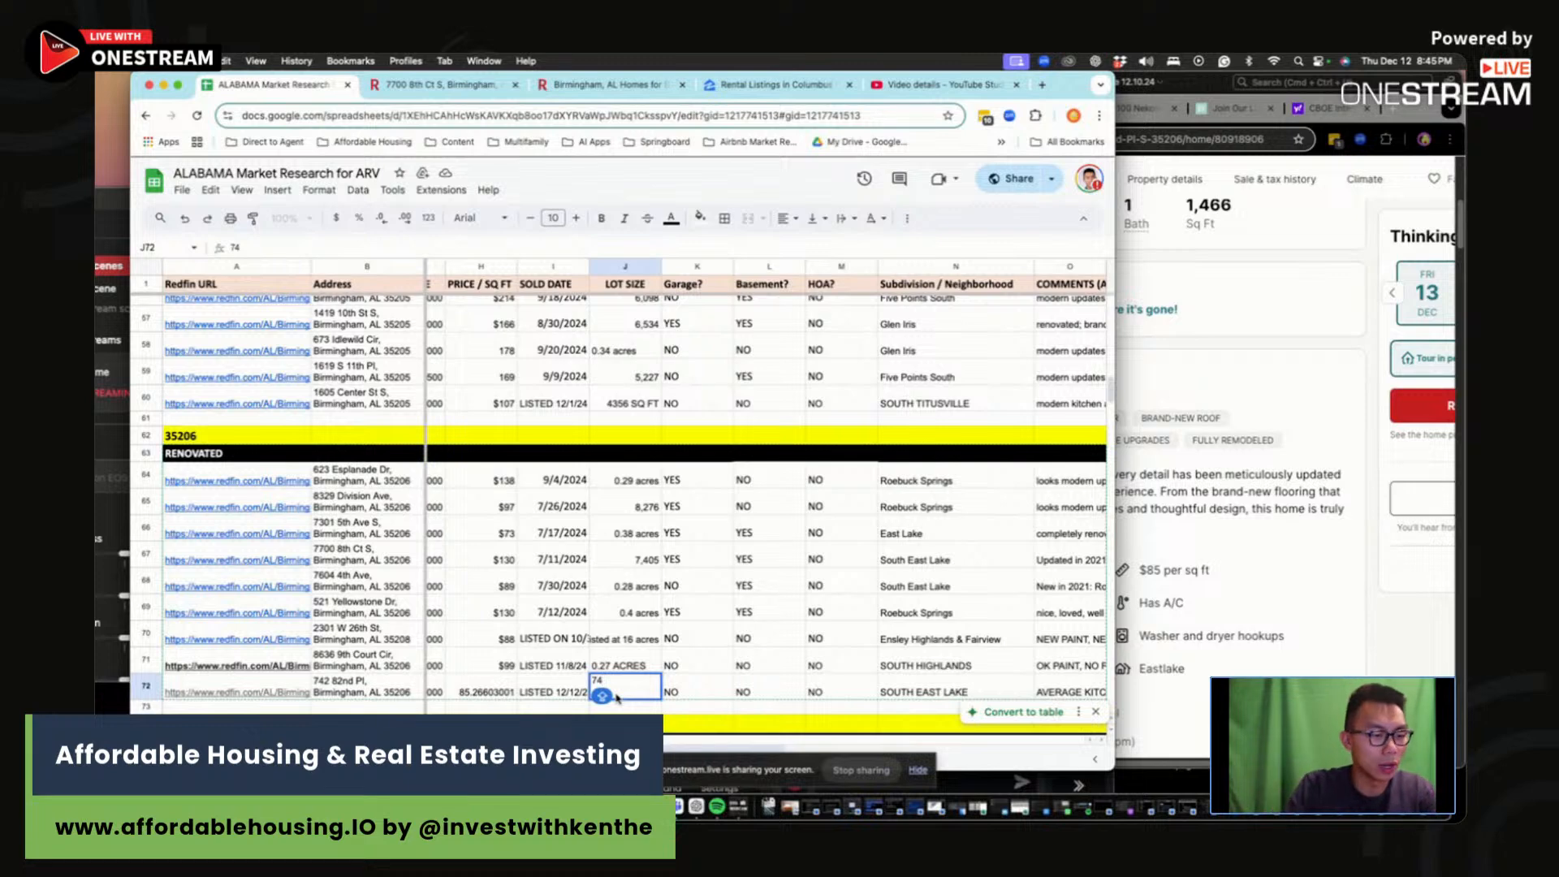
pyautogui.write('05 SQ FT')
pyautogui.press('Return')
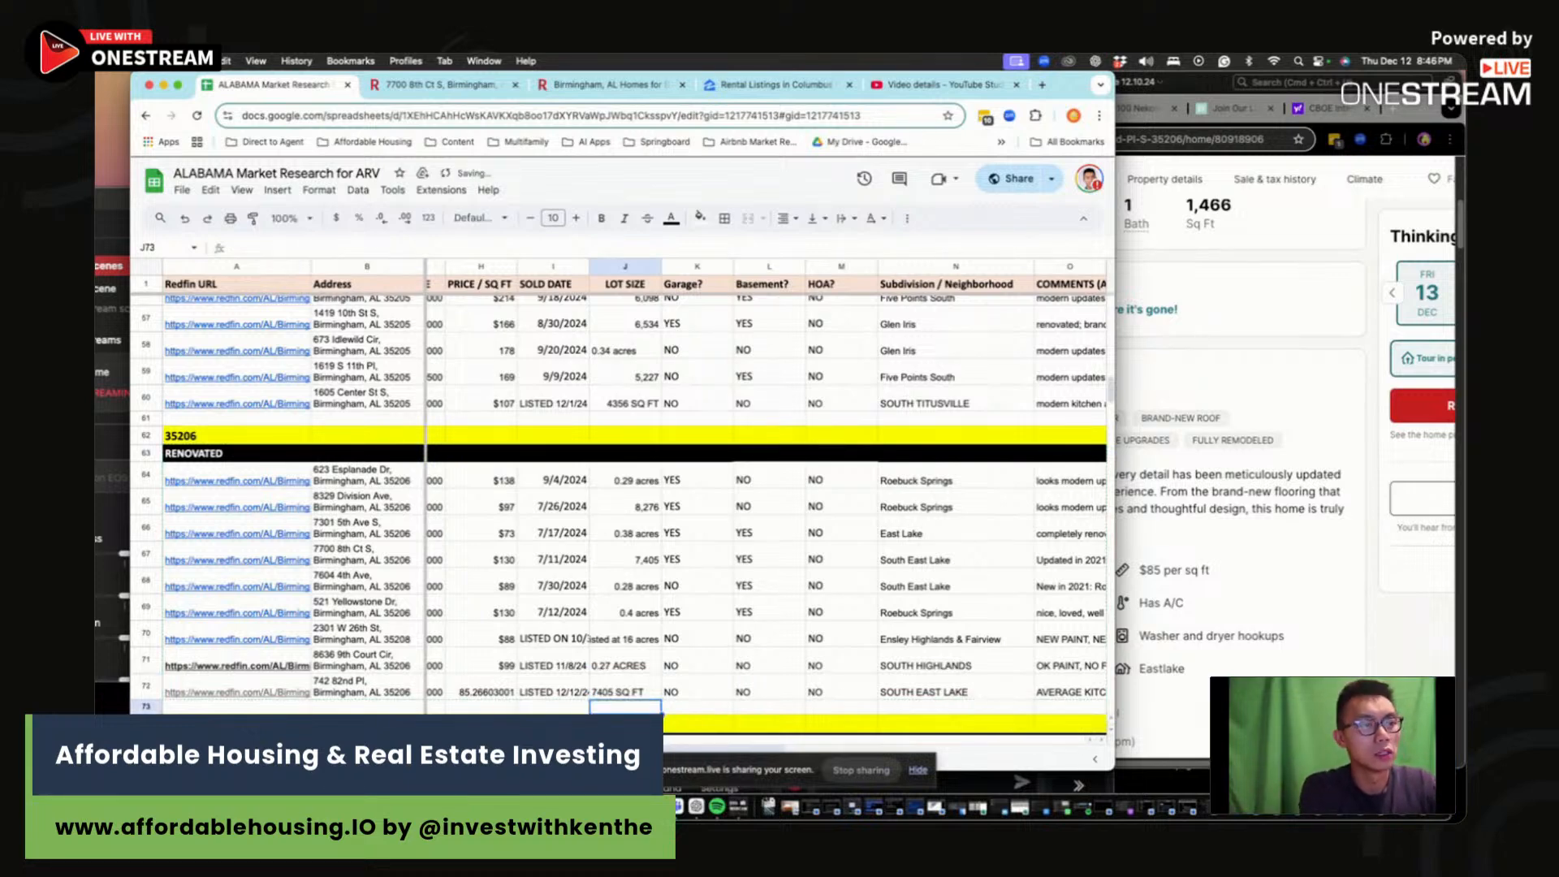
pyautogui.click(1179, 511)
pyautogui.scroll(5, 1179, 511)
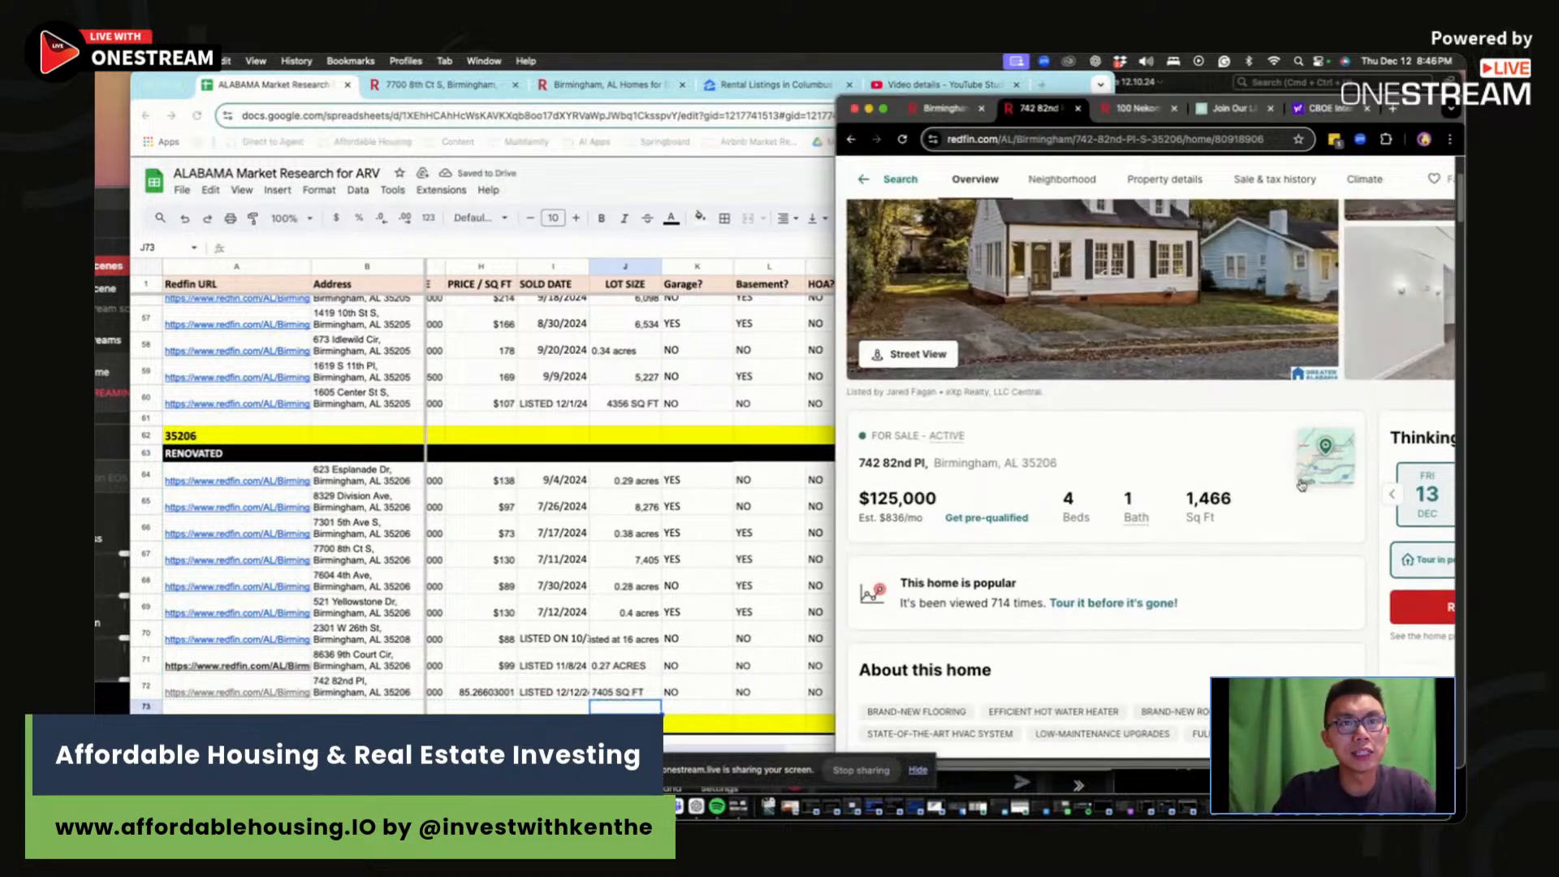
pyautogui.click(1320, 455)
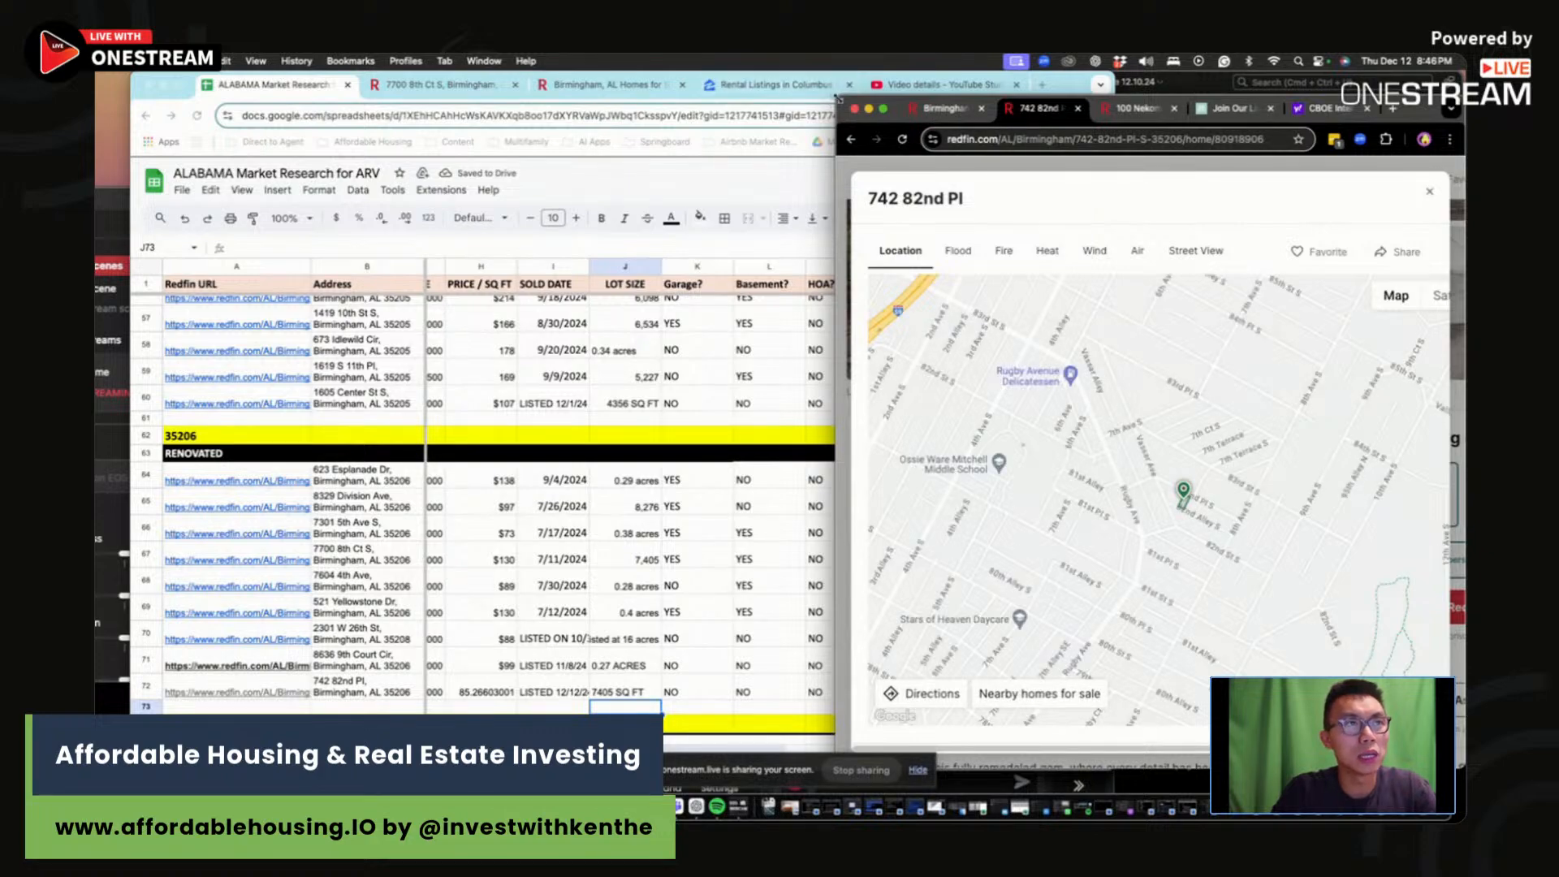
pyautogui.moveTo(837, 97); pyautogui.dragTo(295, 72)
pyautogui.click(1376, 273)
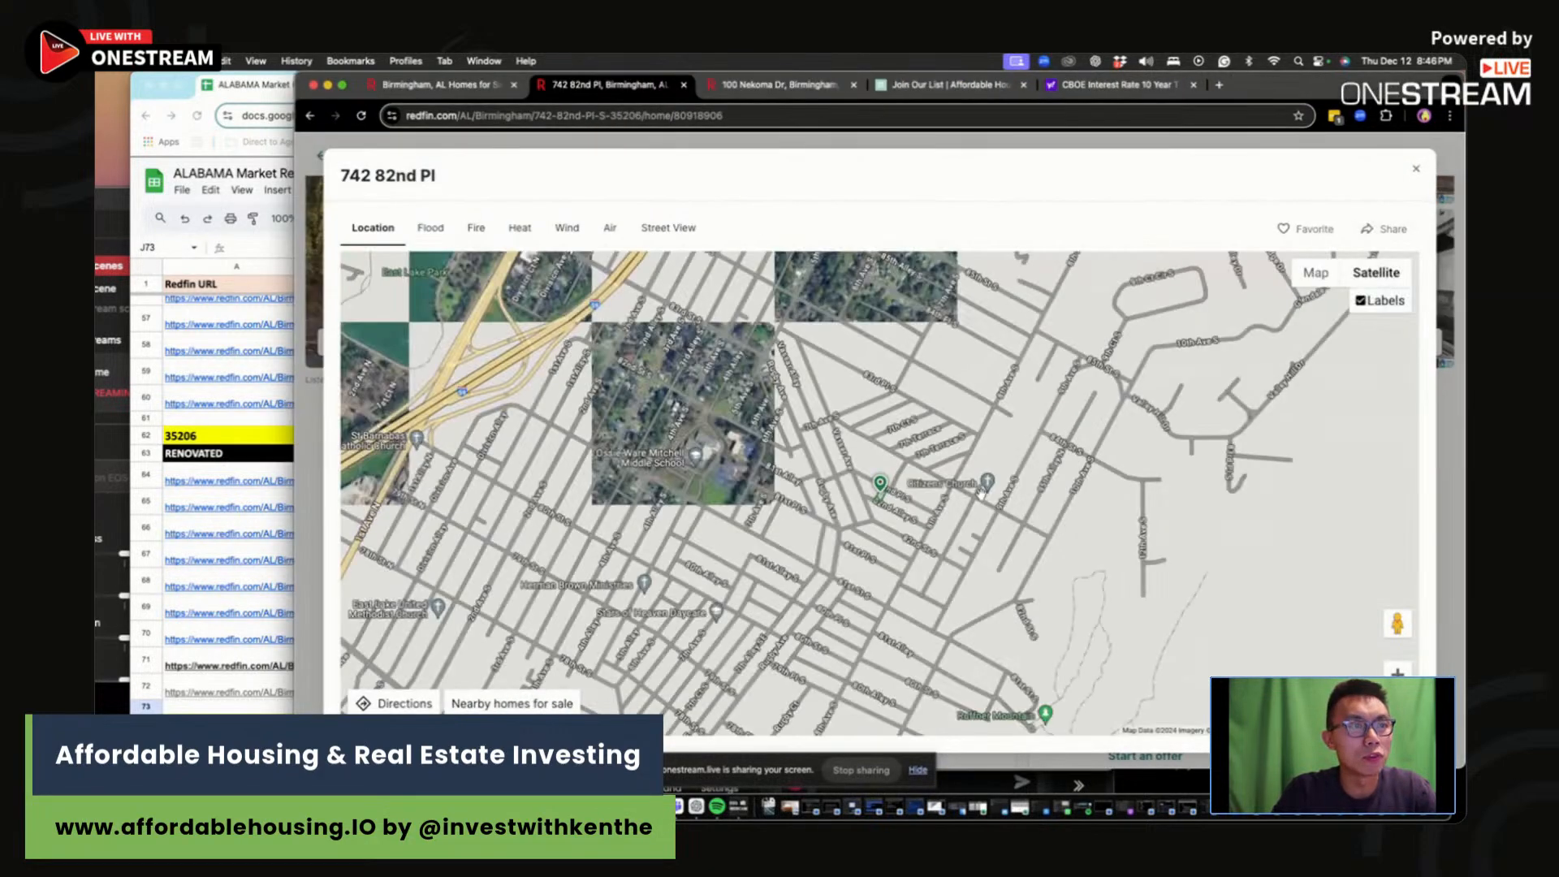
pyautogui.scroll(5, 894, 497)
pyautogui.scroll(2, 748, 504)
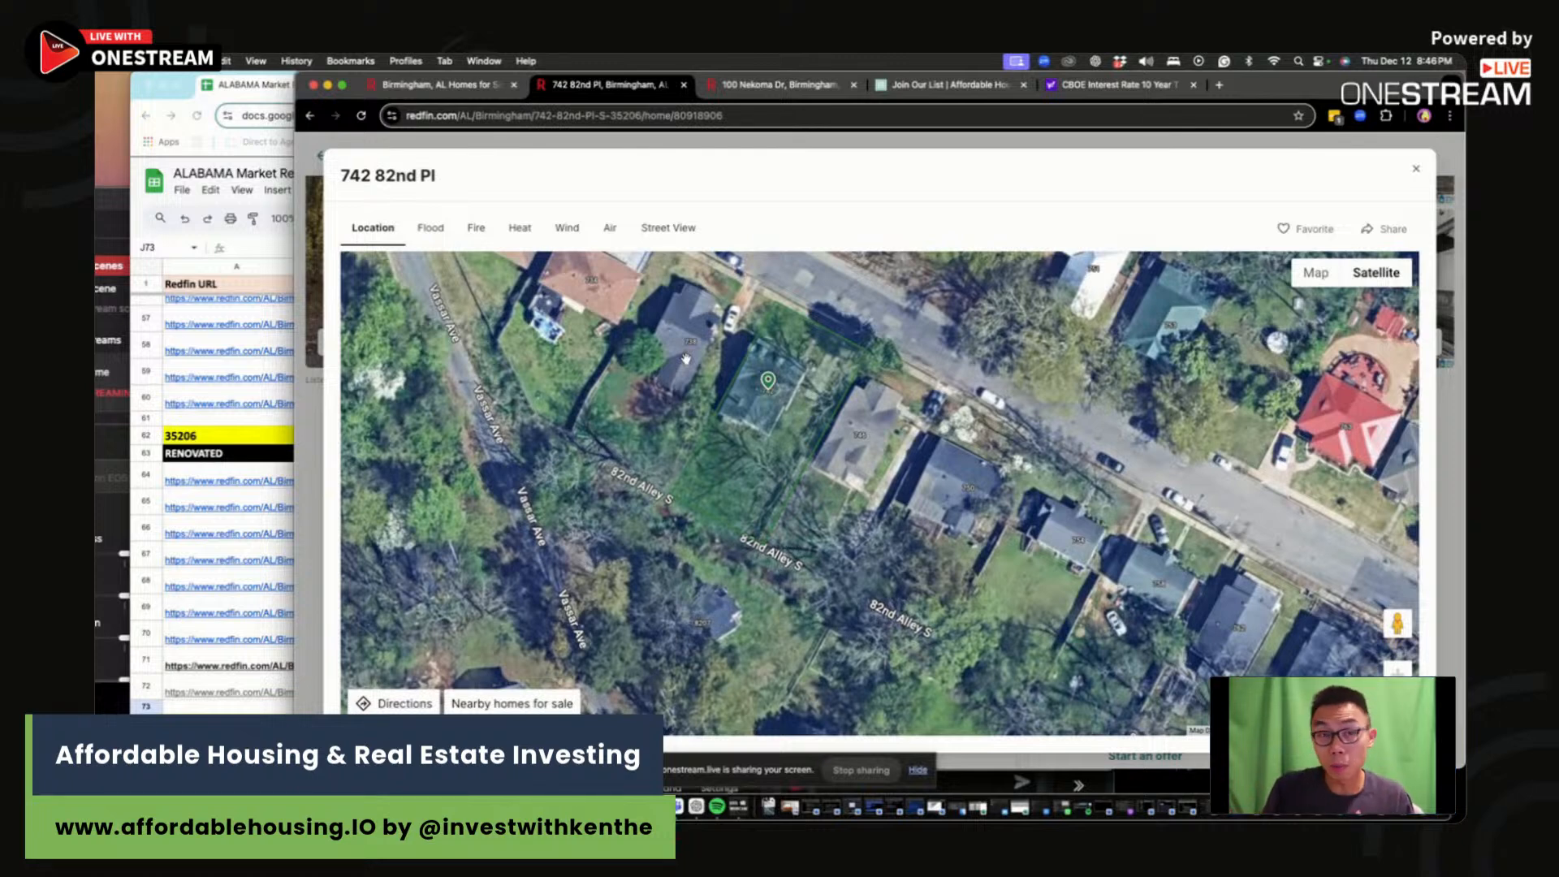
pyautogui.scroll(-2, 686, 358)
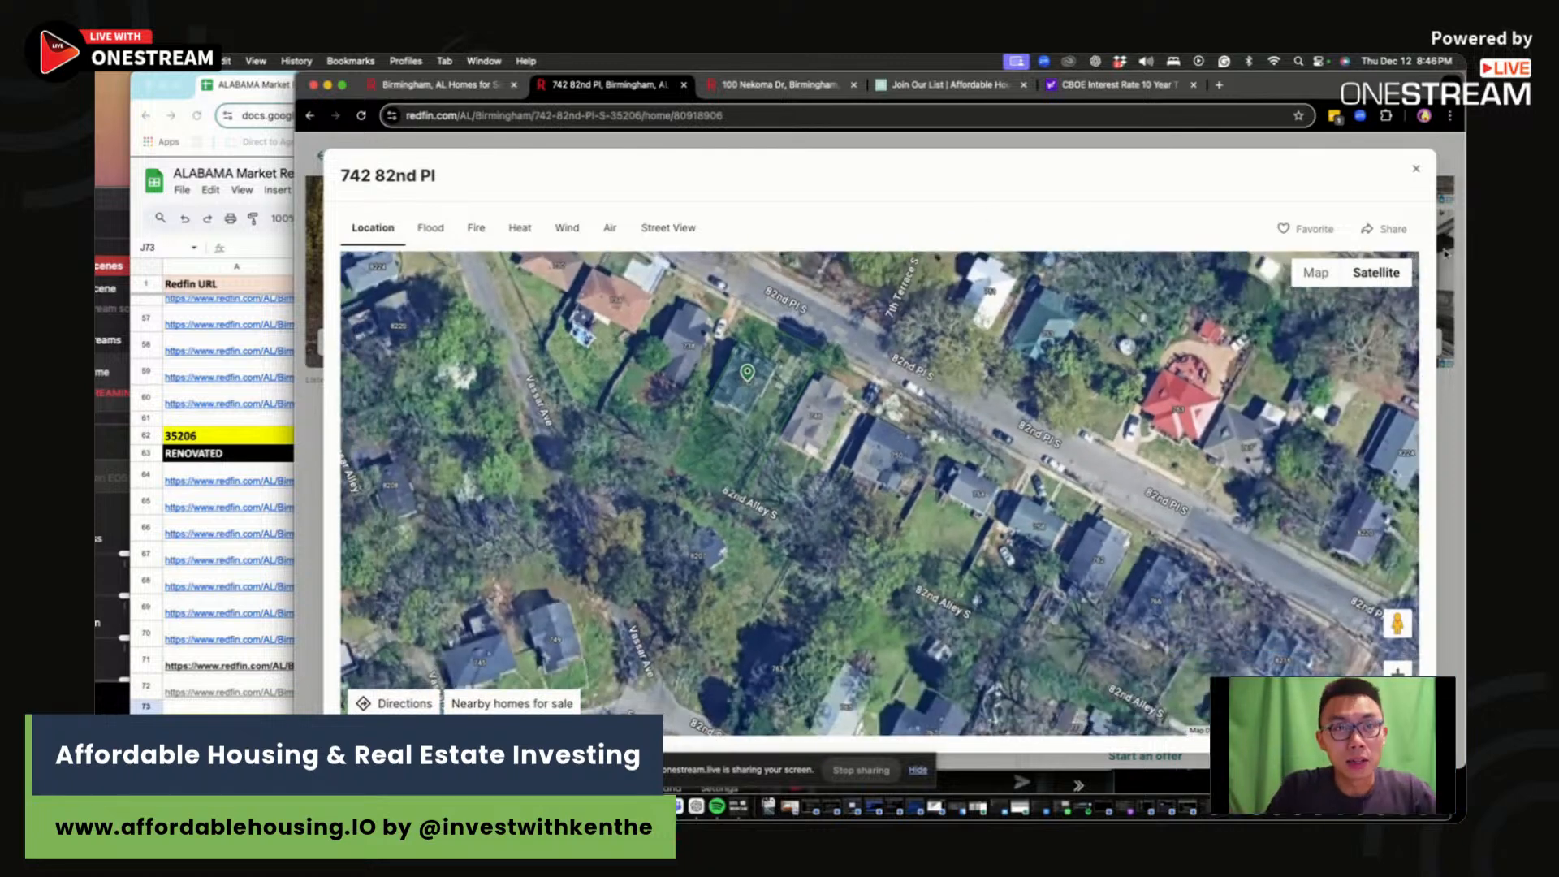
pyautogui.click(1314, 273)
pyautogui.scroll(-4, 723, 449)
pyautogui.scroll(-5, 723, 448)
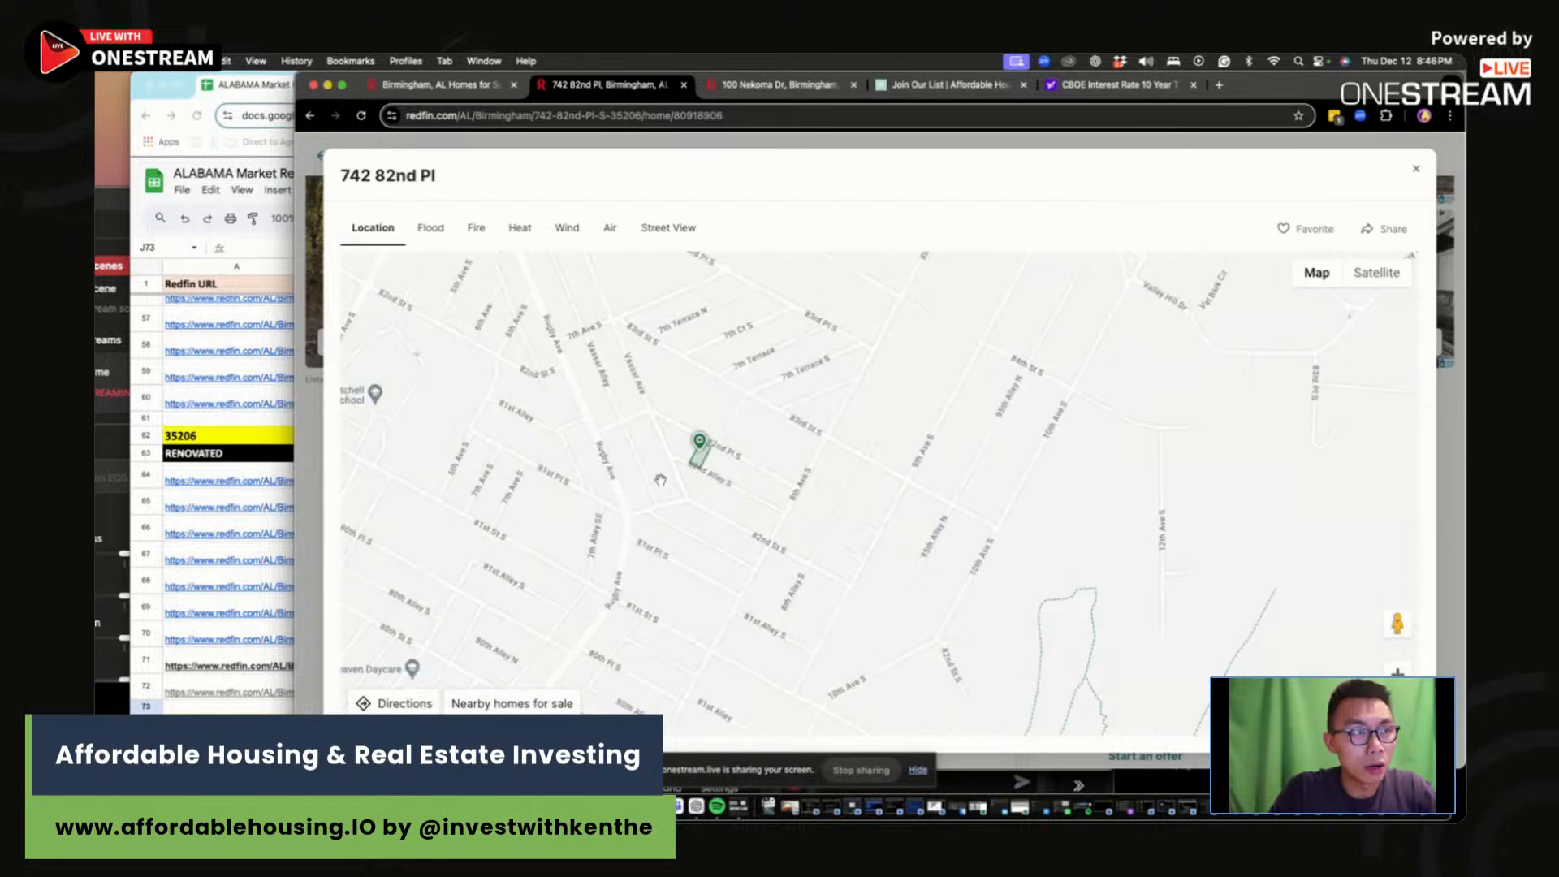
# Step: Pan the map from Irondale over to the property pin near East Lake, then close it
pyautogui.moveTo(603, 485); pyautogui.dragTo(726, 541)
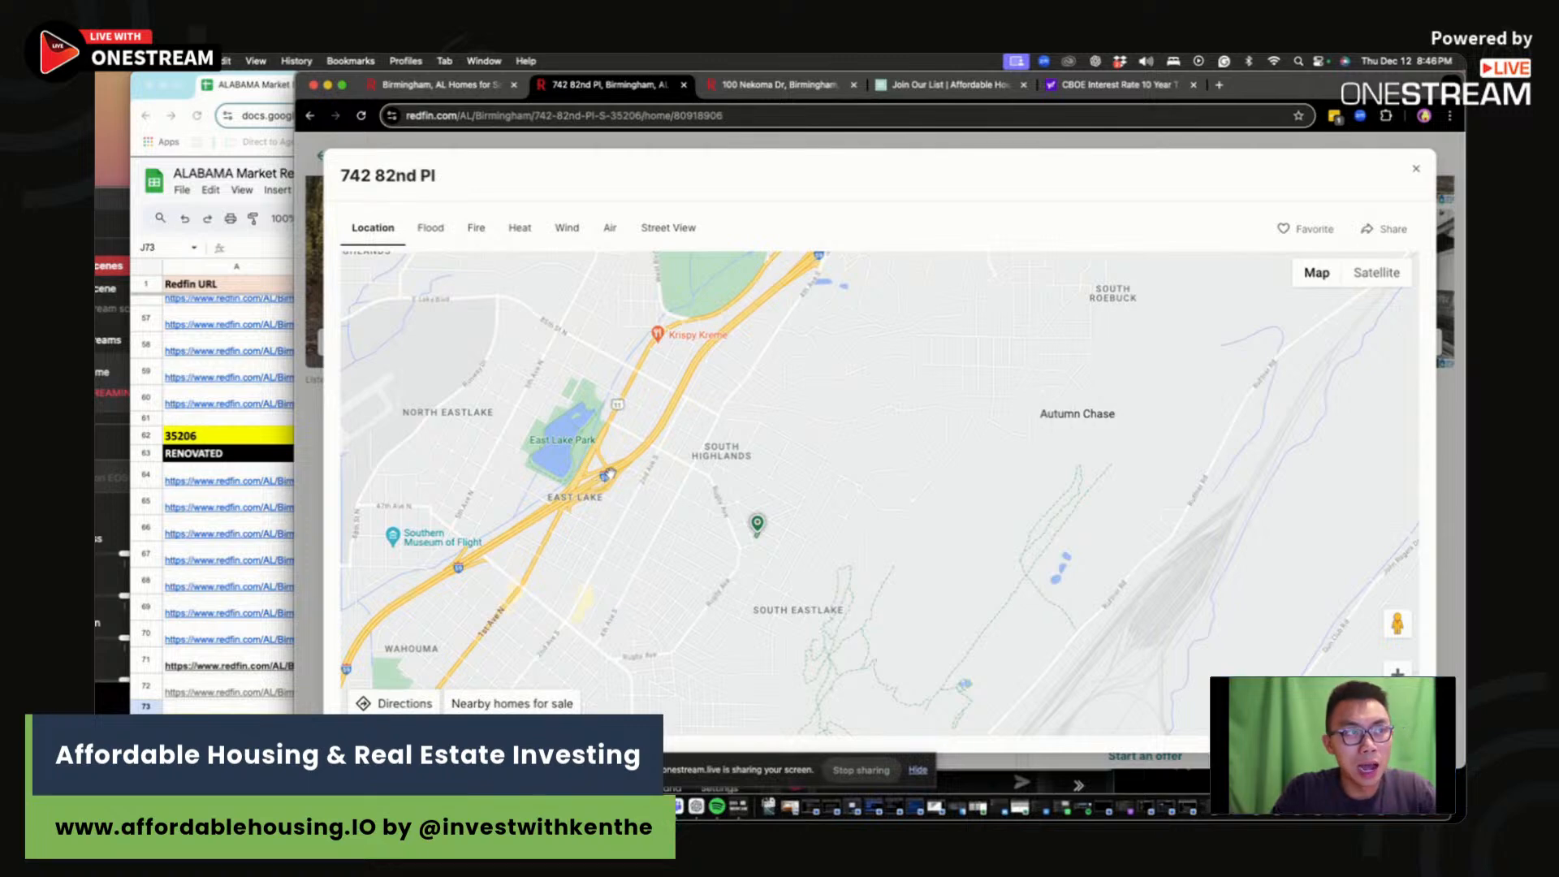
pyautogui.moveTo(817, 606); pyautogui.dragTo(779, 434)
pyautogui.moveTo(877, 485)
pyautogui.mouseDown()
pyautogui.moveTo(919, 523)
pyautogui.moveTo(882, 424)
pyautogui.mouseUp()
pyautogui.scroll(5, 882, 424)
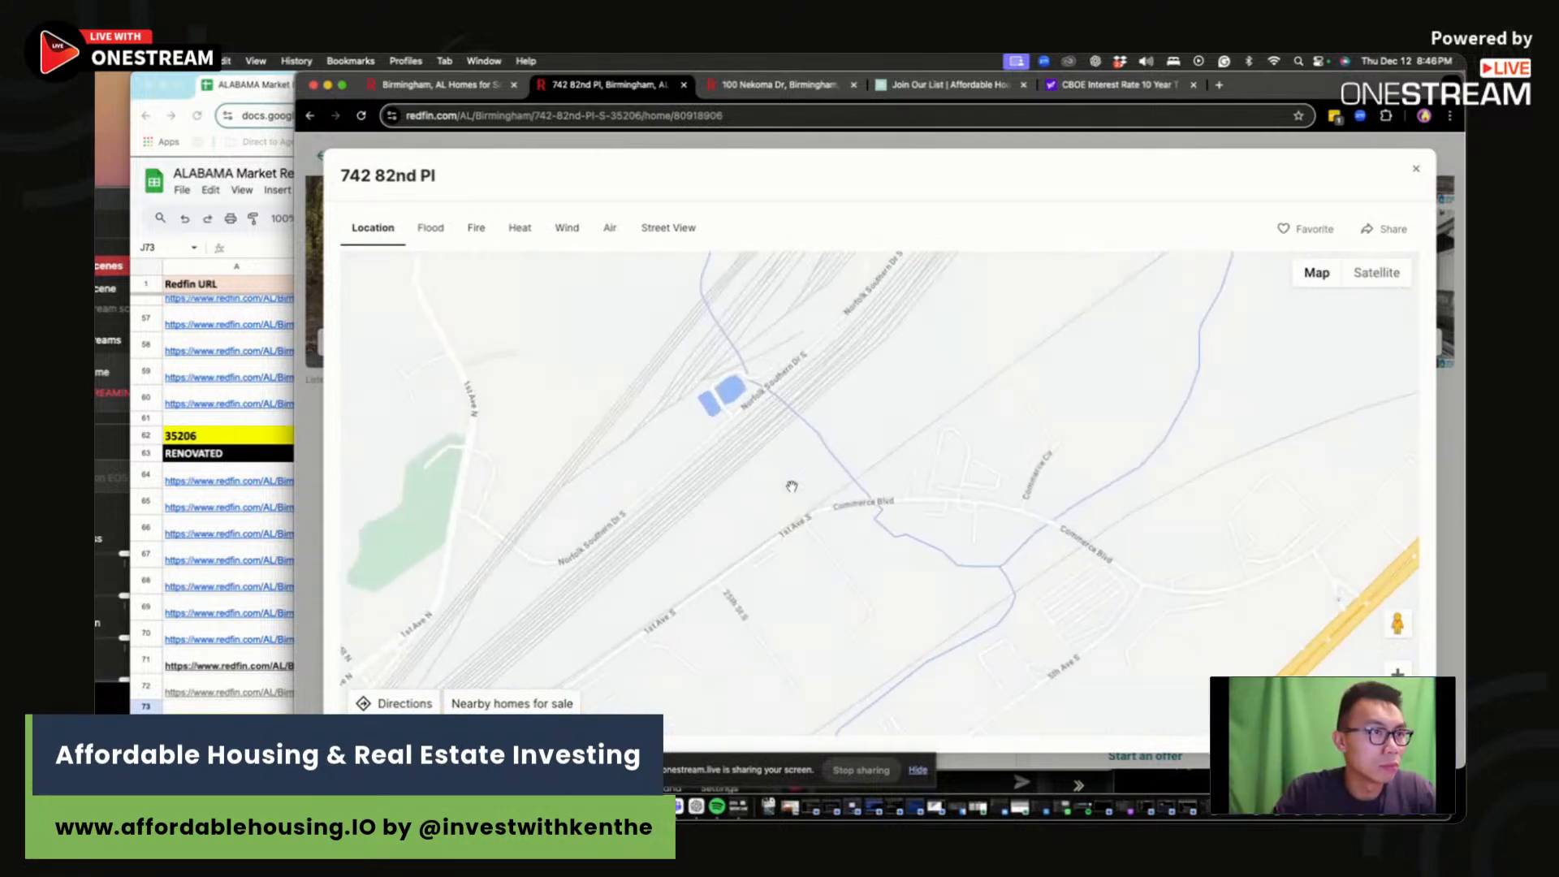
pyautogui.scroll(-5, 850, 502)
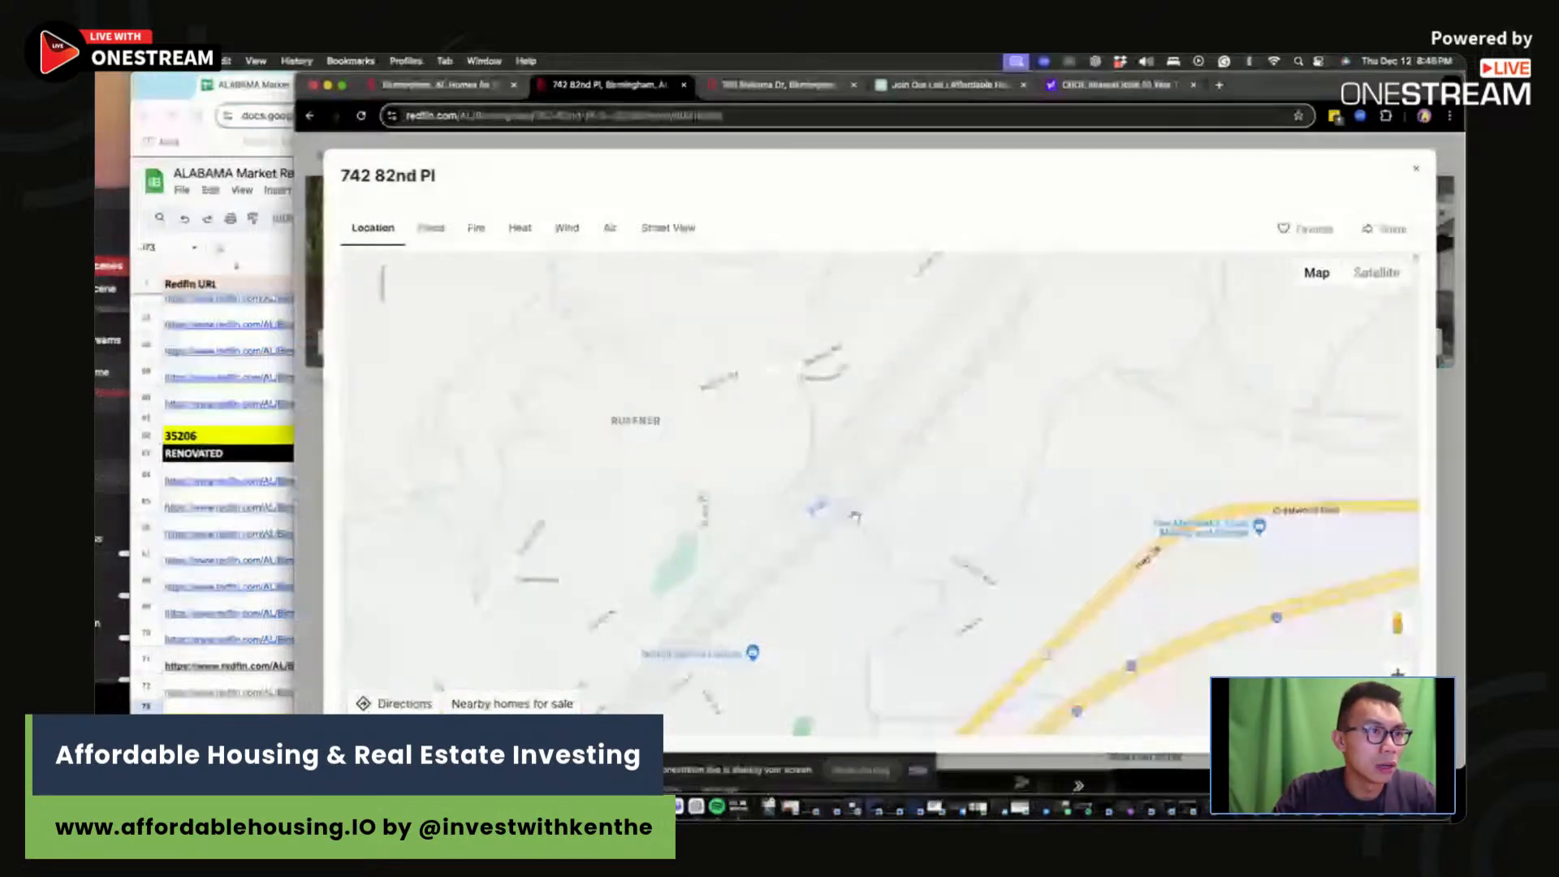
pyautogui.scroll(-4, 926, 418)
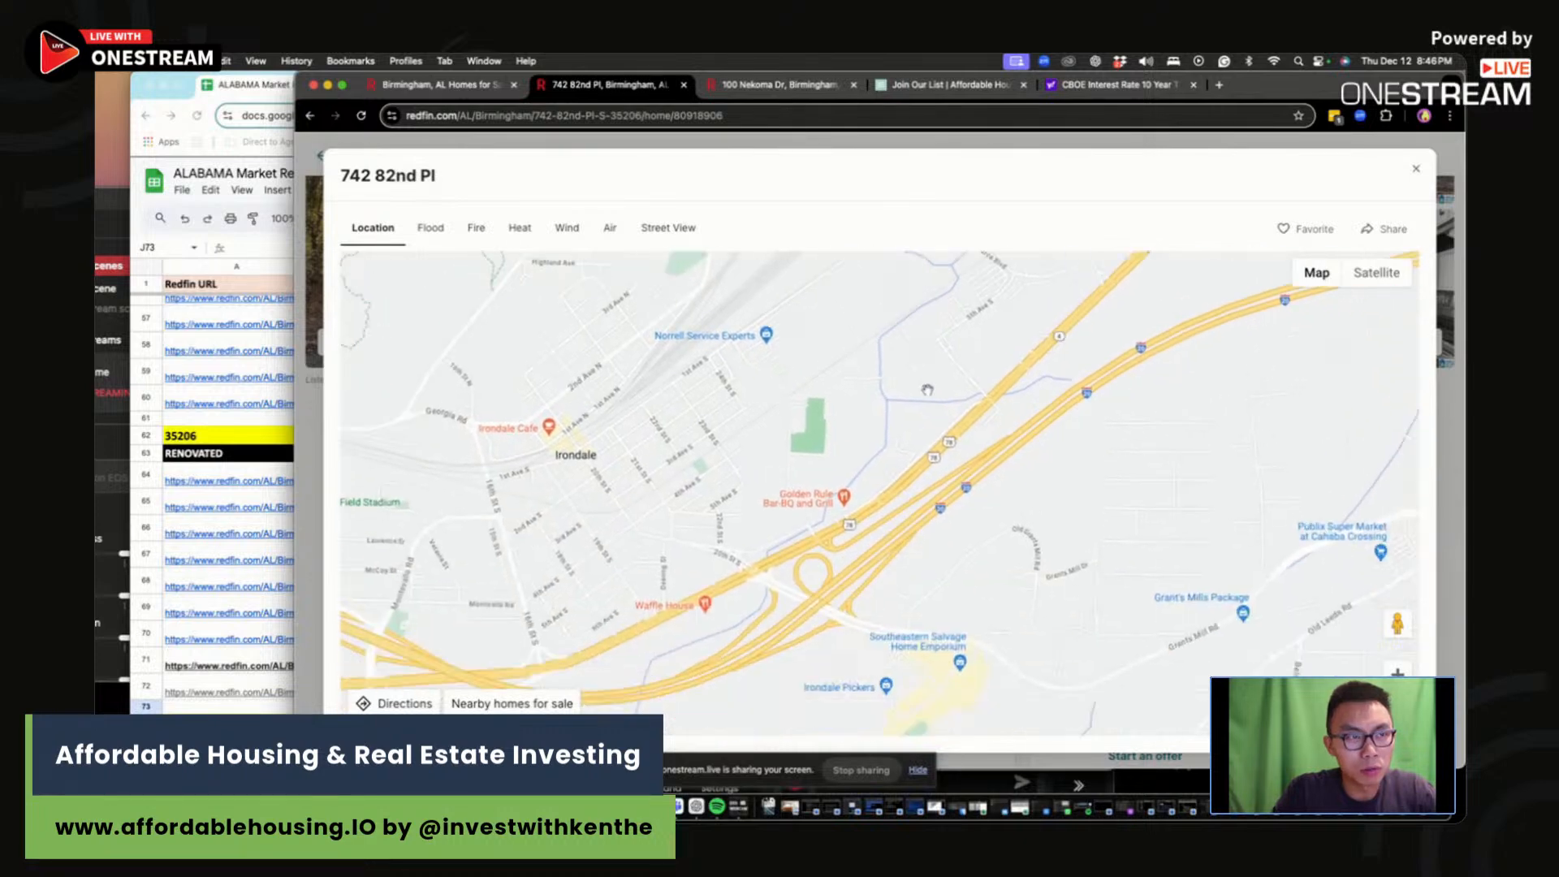
pyautogui.moveTo(811, 344); pyautogui.dragTo(998, 532)
pyautogui.moveTo(952, 398); pyautogui.dragTo(1008, 519)
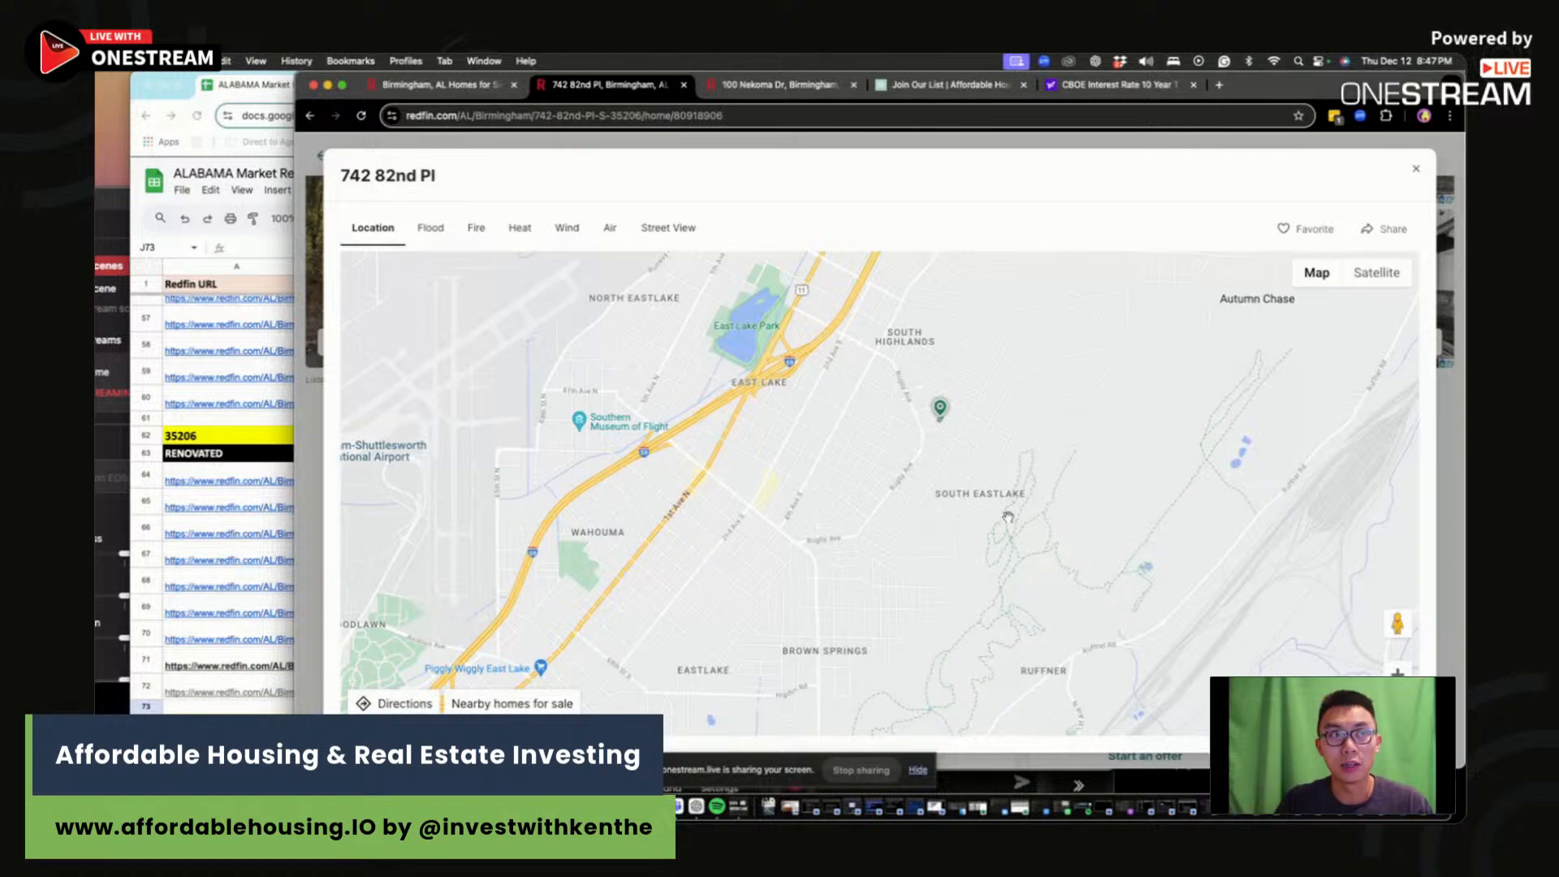
pyautogui.click(1417, 168)
pyautogui.click(240, 439)
pyautogui.click(385, 435)
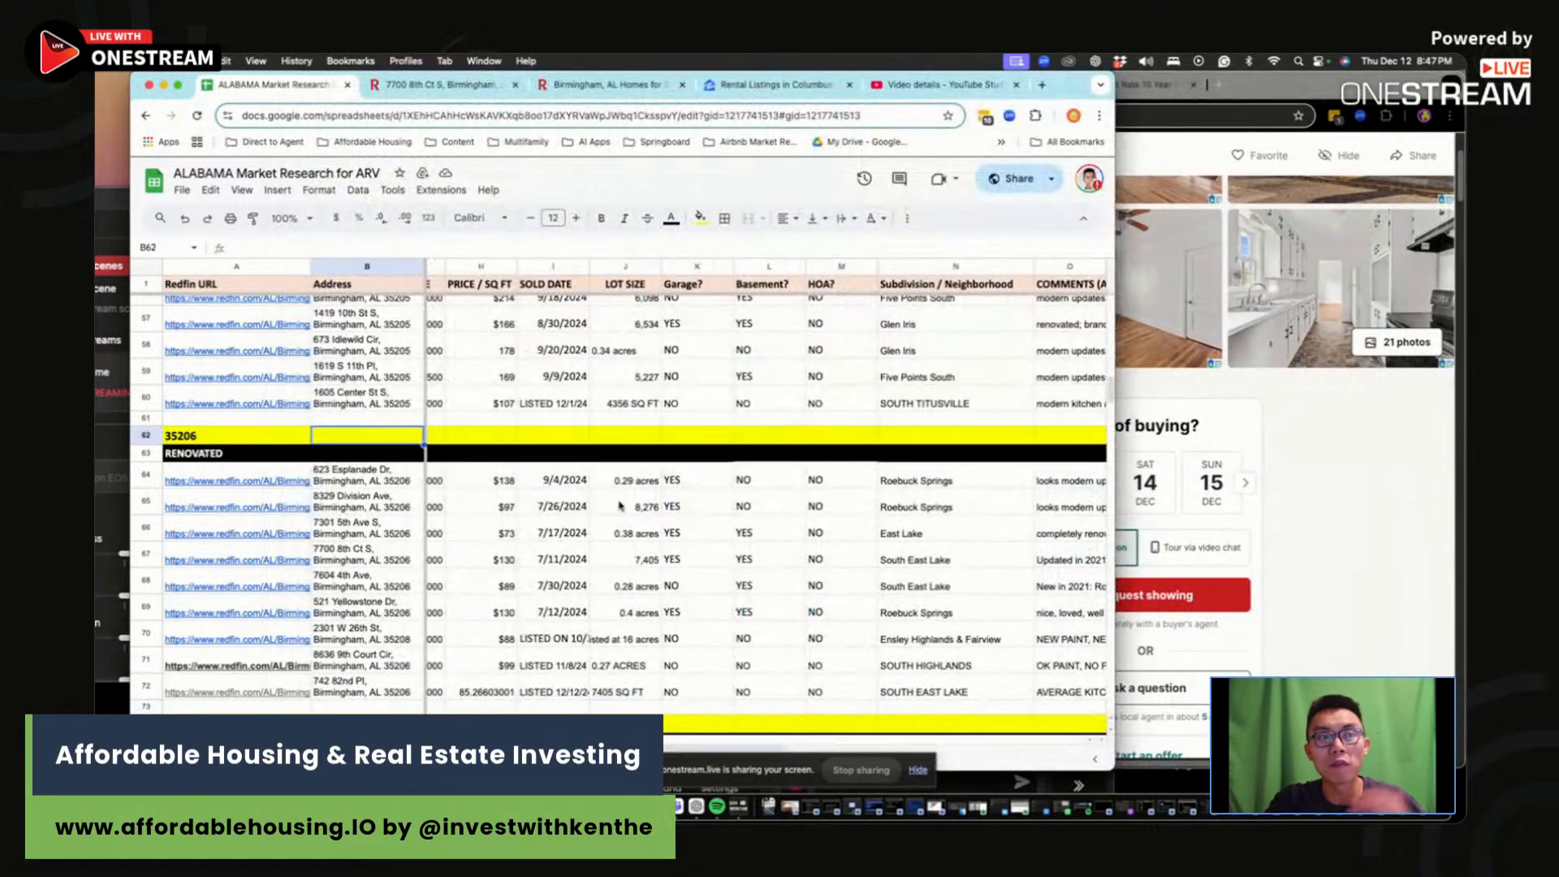
pyautogui.click(682, 586)
pyautogui.scroll(-1, 670, 598)
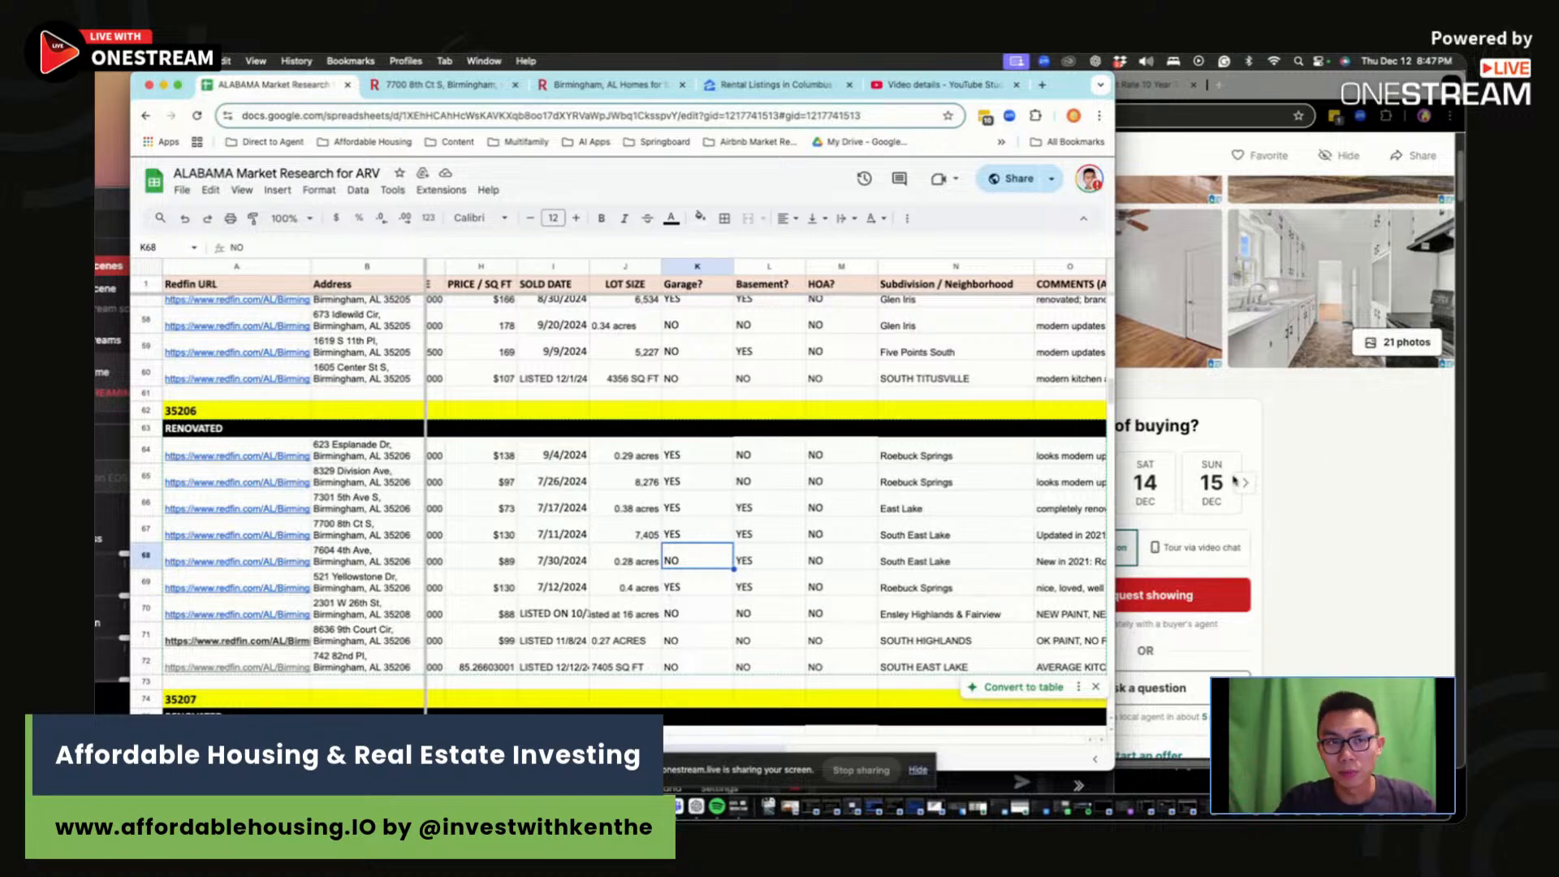
pyautogui.click(1413, 467)
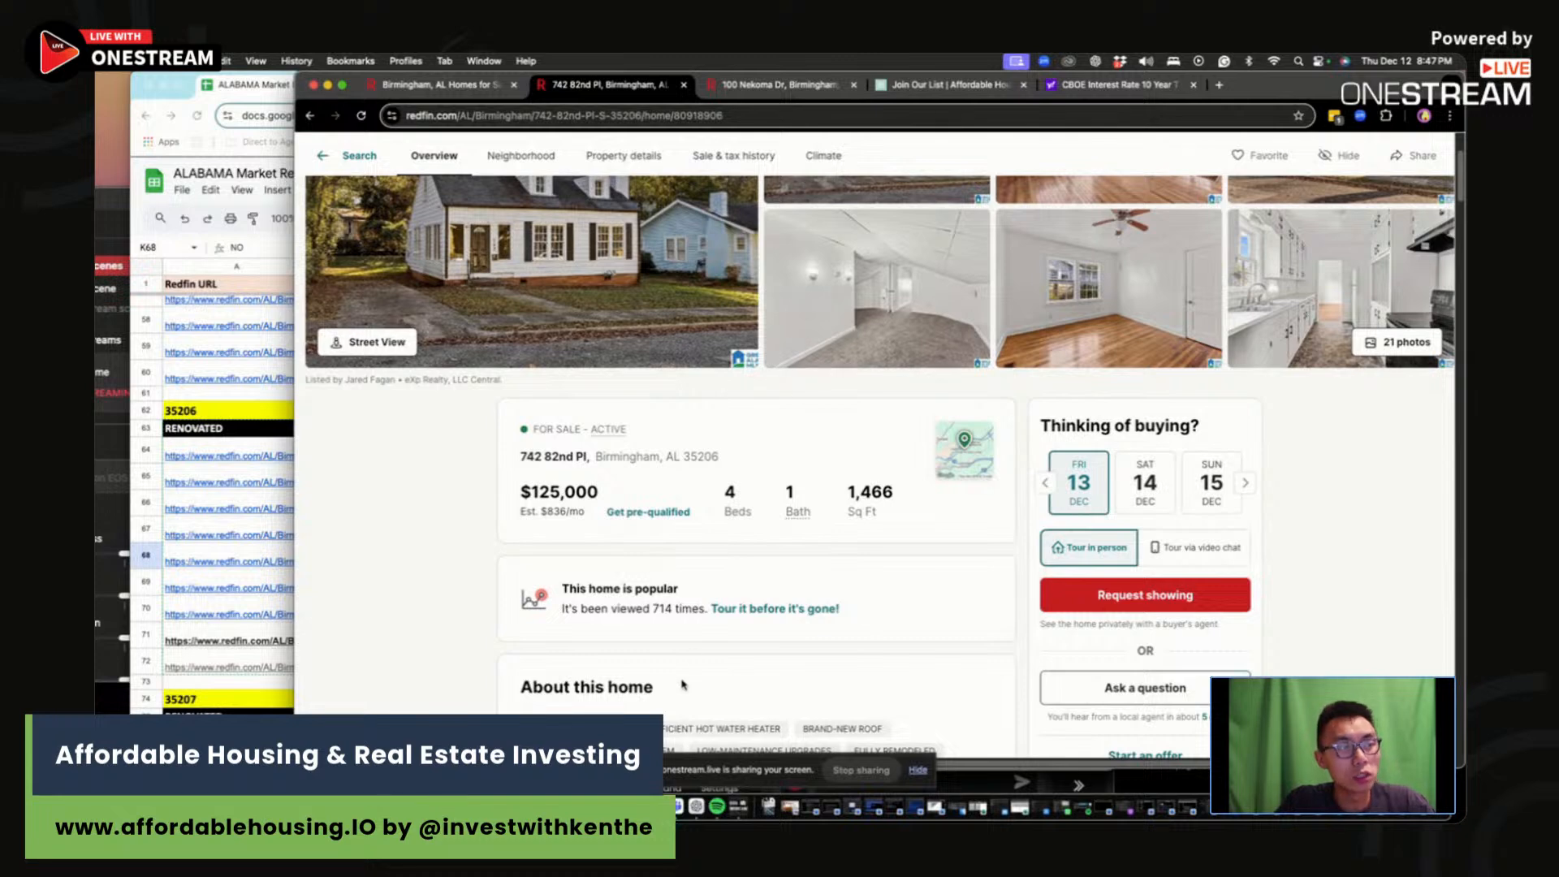
pyautogui.press('super+Tab')
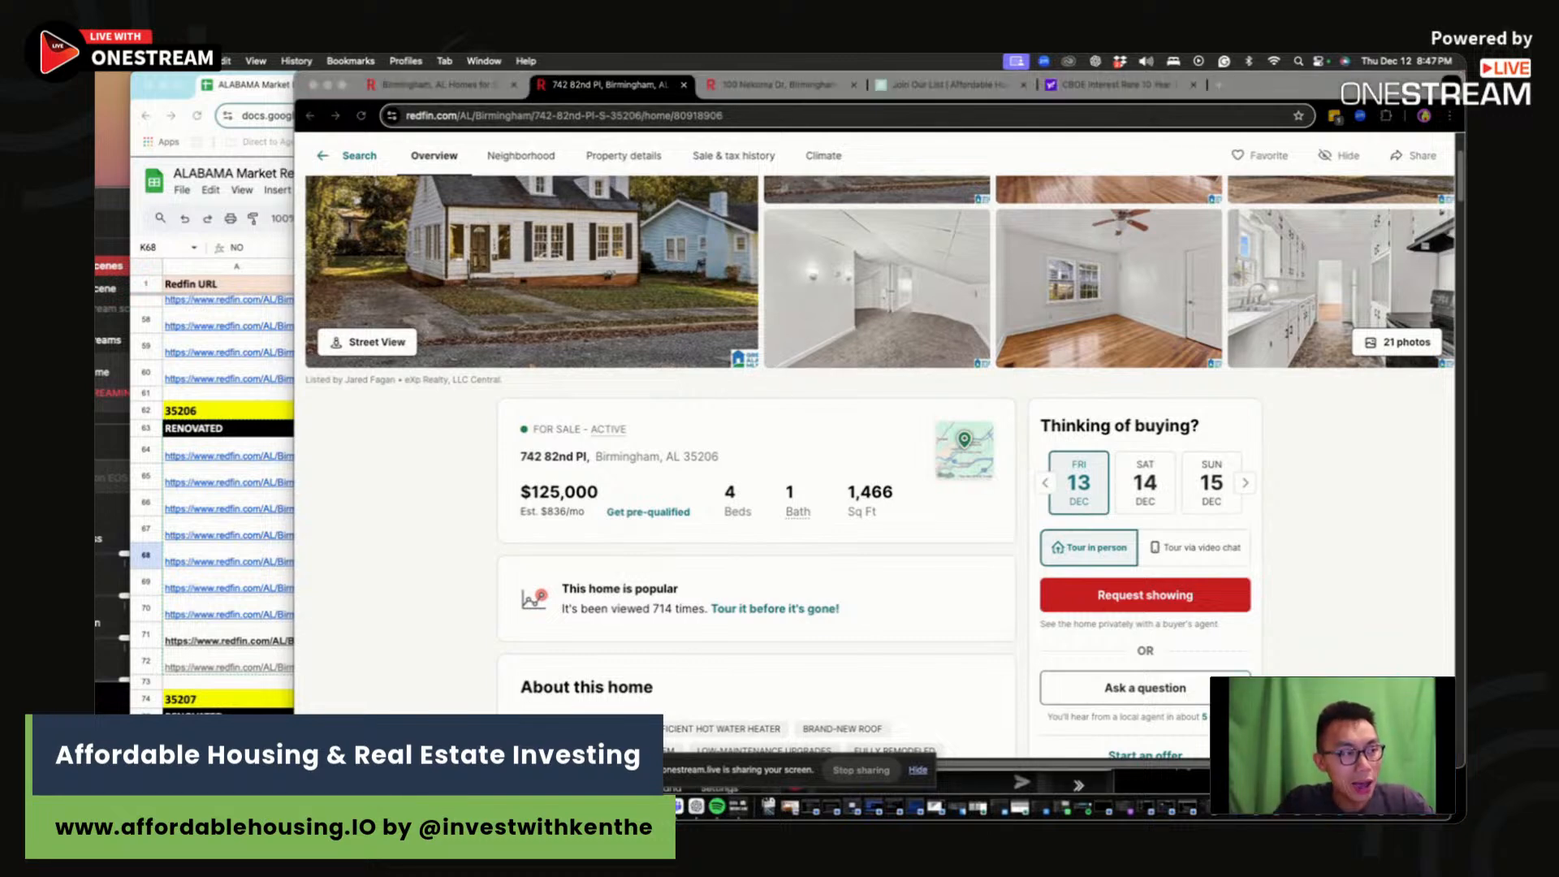
pyautogui.click(784, 704)
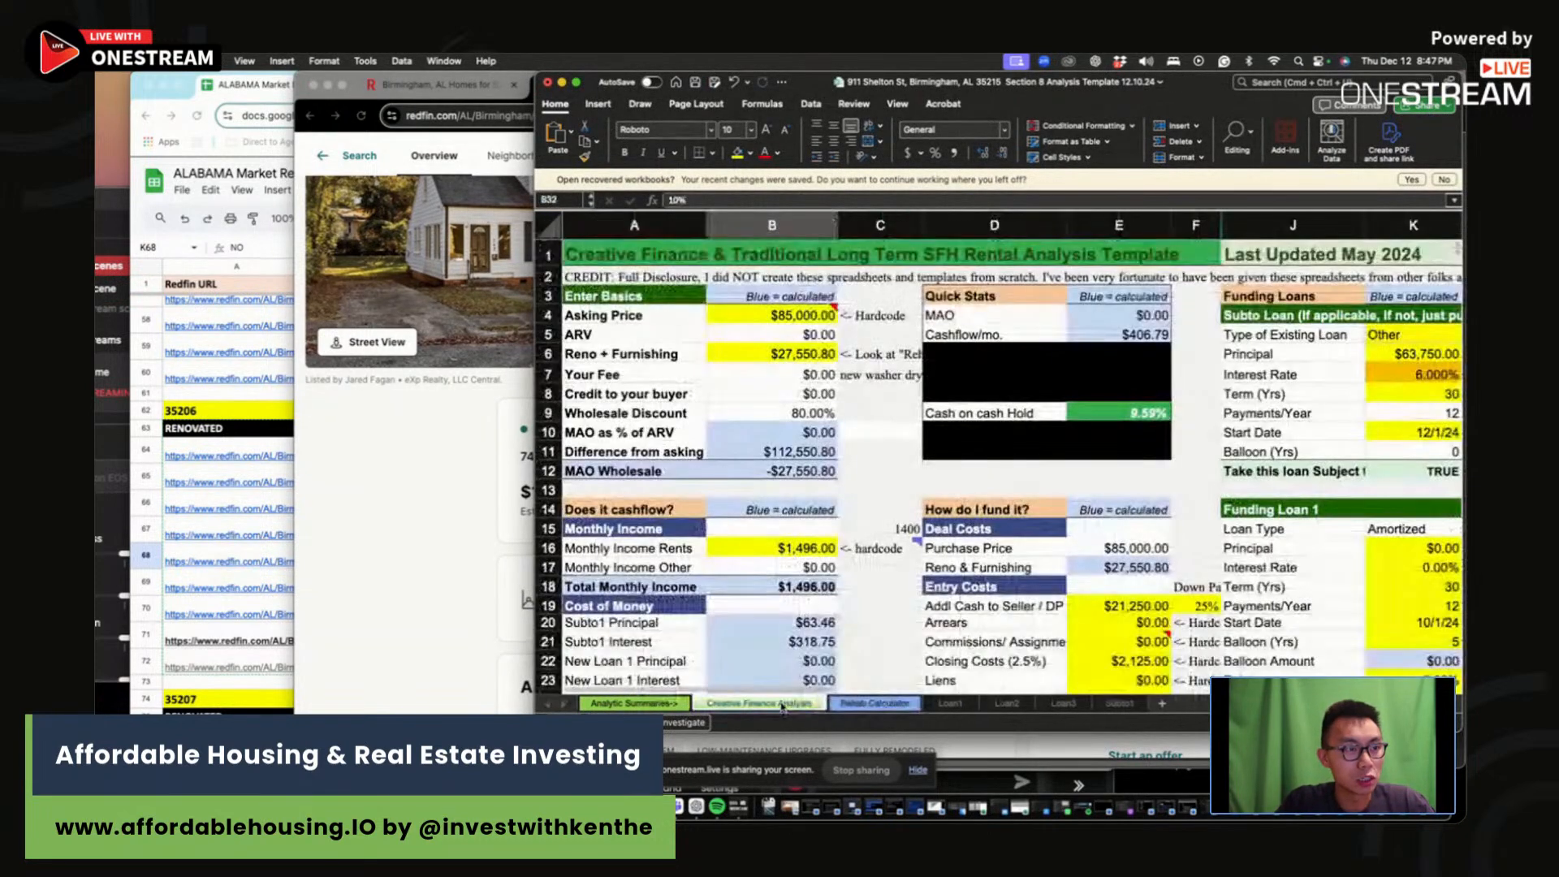
pyautogui.moveTo(840, 84); pyautogui.dragTo(1025, 182)
pyautogui.click(521, 470)
pyautogui.moveTo(521, 458); pyautogui.dragTo(740, 445)
pyautogui.press('super+c')
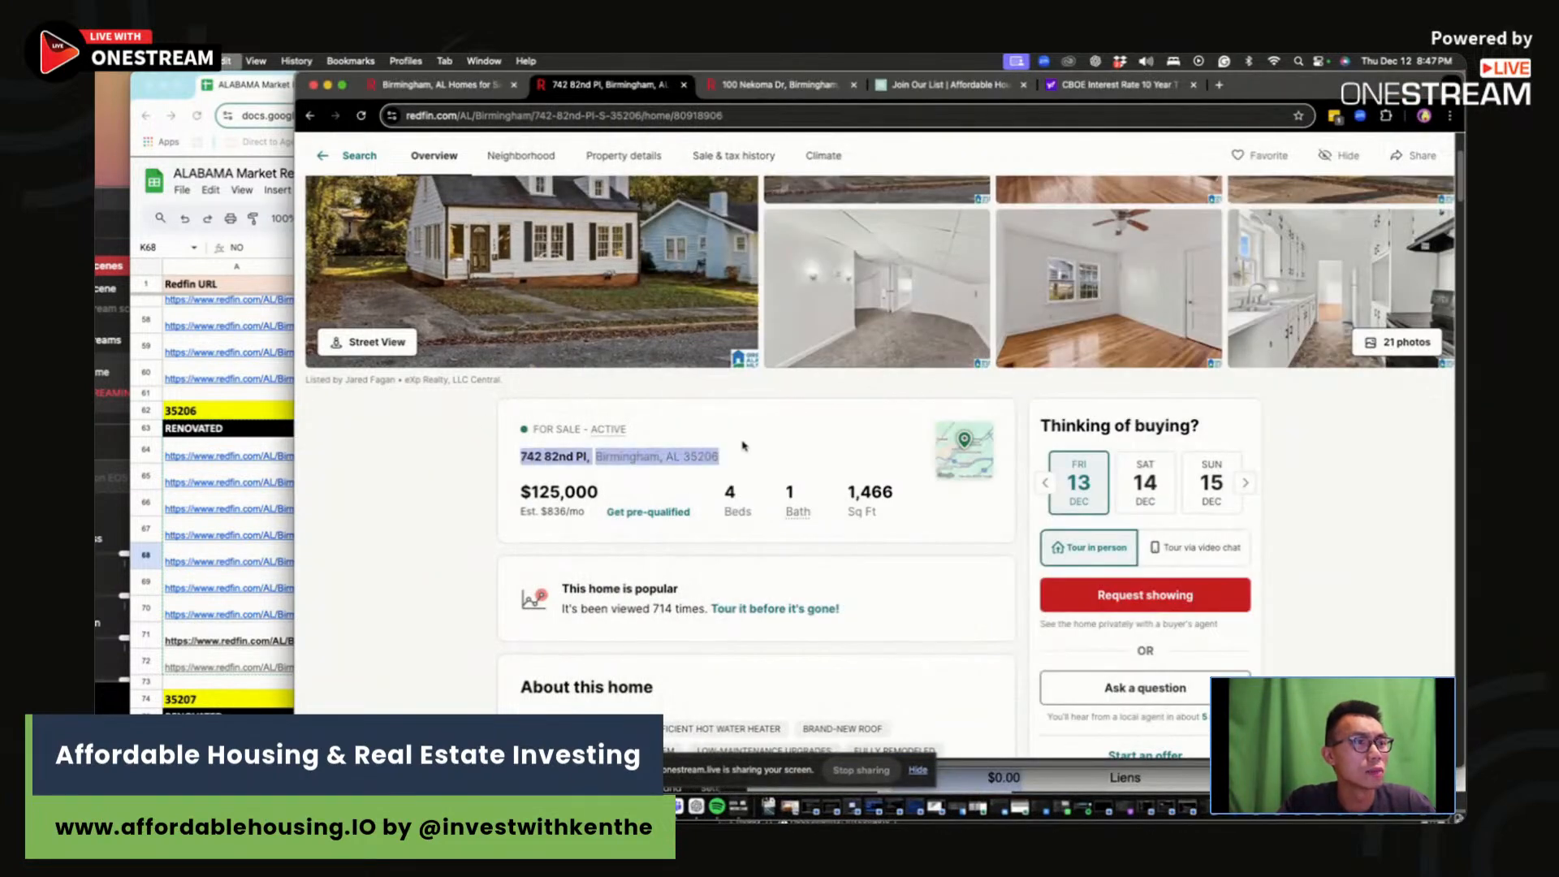
pyautogui.press('super+Tab')
pyautogui.click(181, 61)
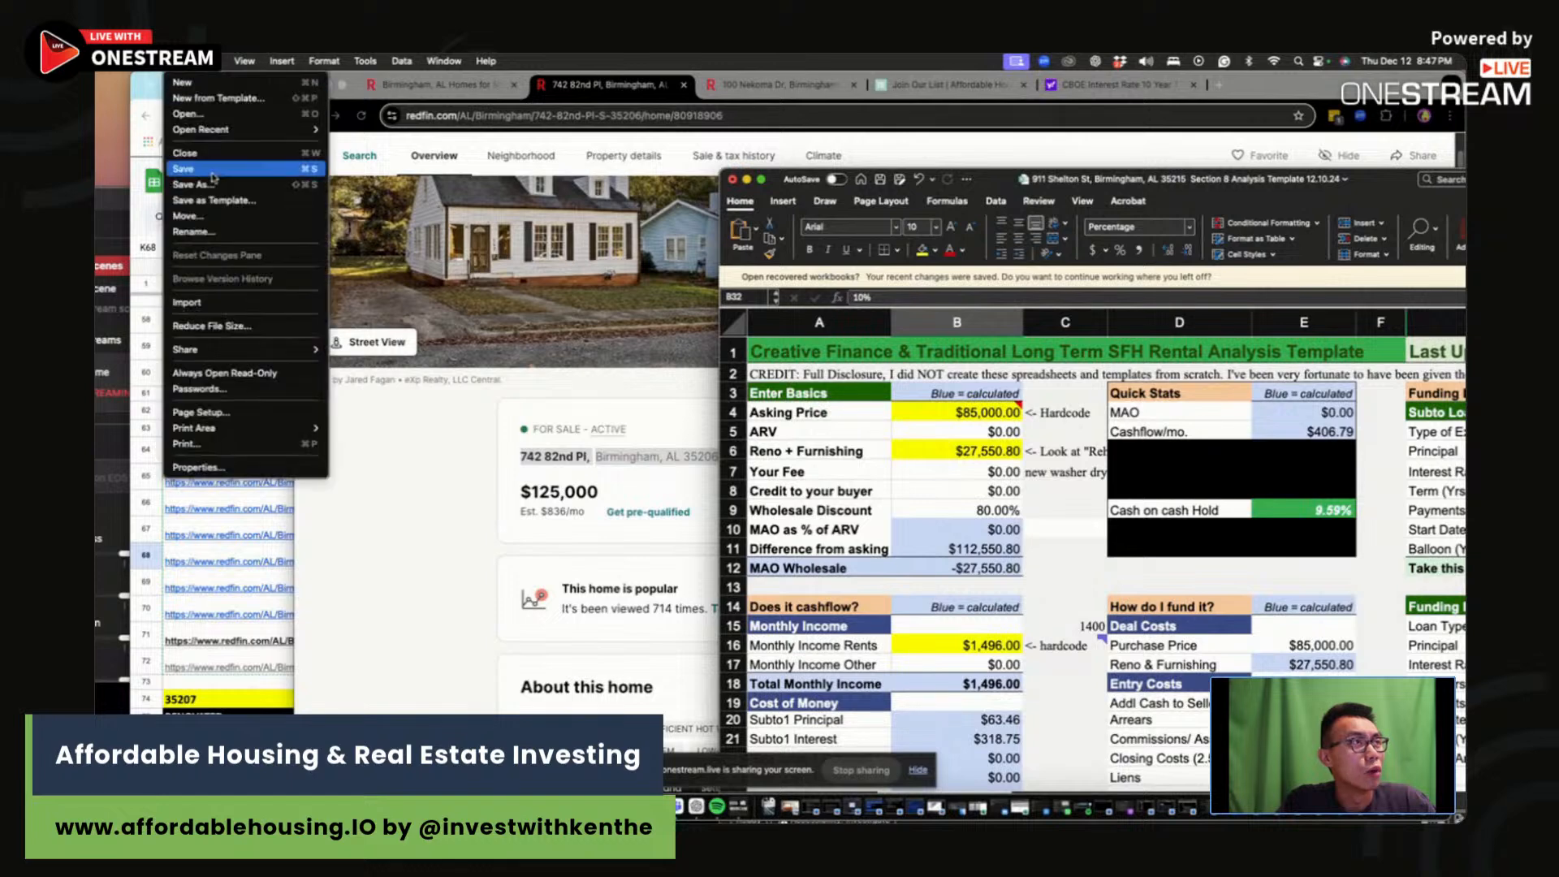
pyautogui.click(195, 185)
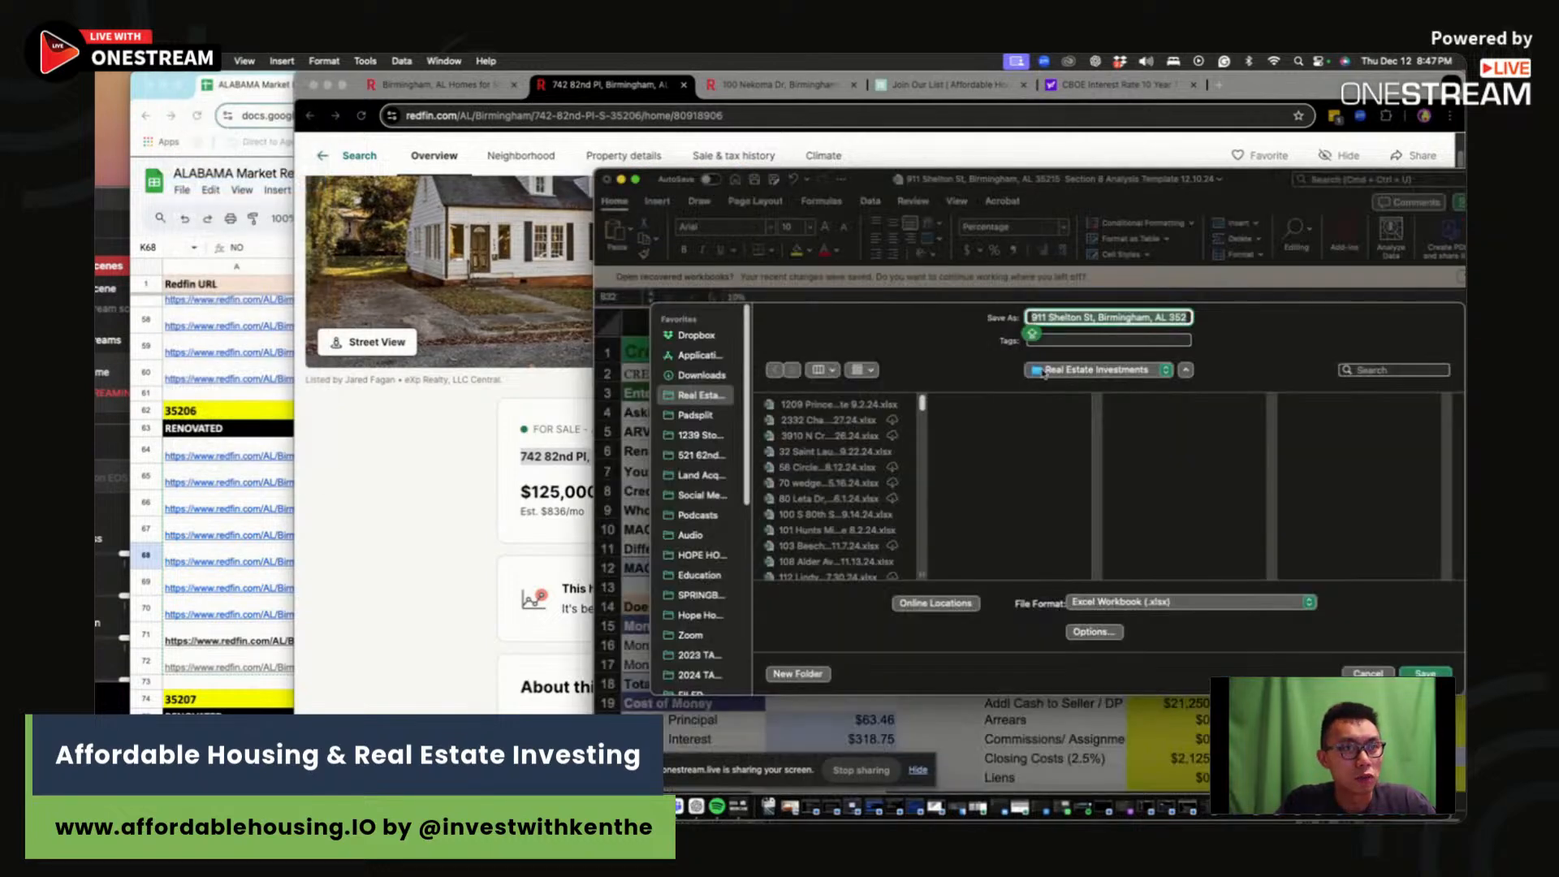
pyautogui.click(1076, 318)
pyautogui.press('super+a')
pyautogui.moveTo(1129, 316); pyautogui.dragTo(648, 308)
pyautogui.click(1115, 317)
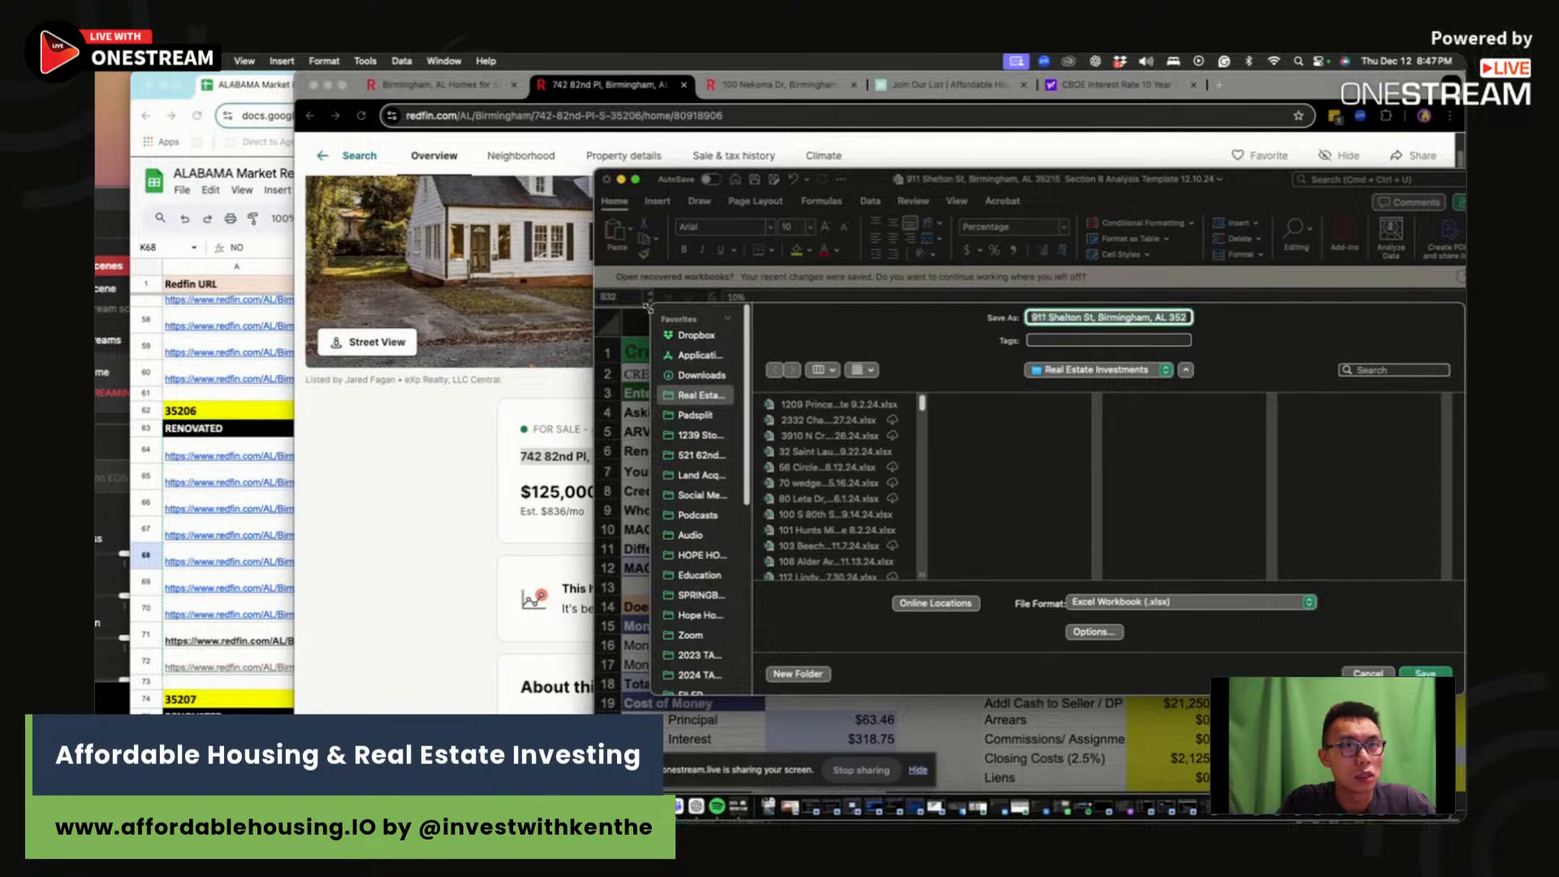
pyautogui.press('super+v')
pyautogui.moveTo(1178, 319); pyautogui.dragTo(1308, 319)
pyautogui.click(1148, 319)
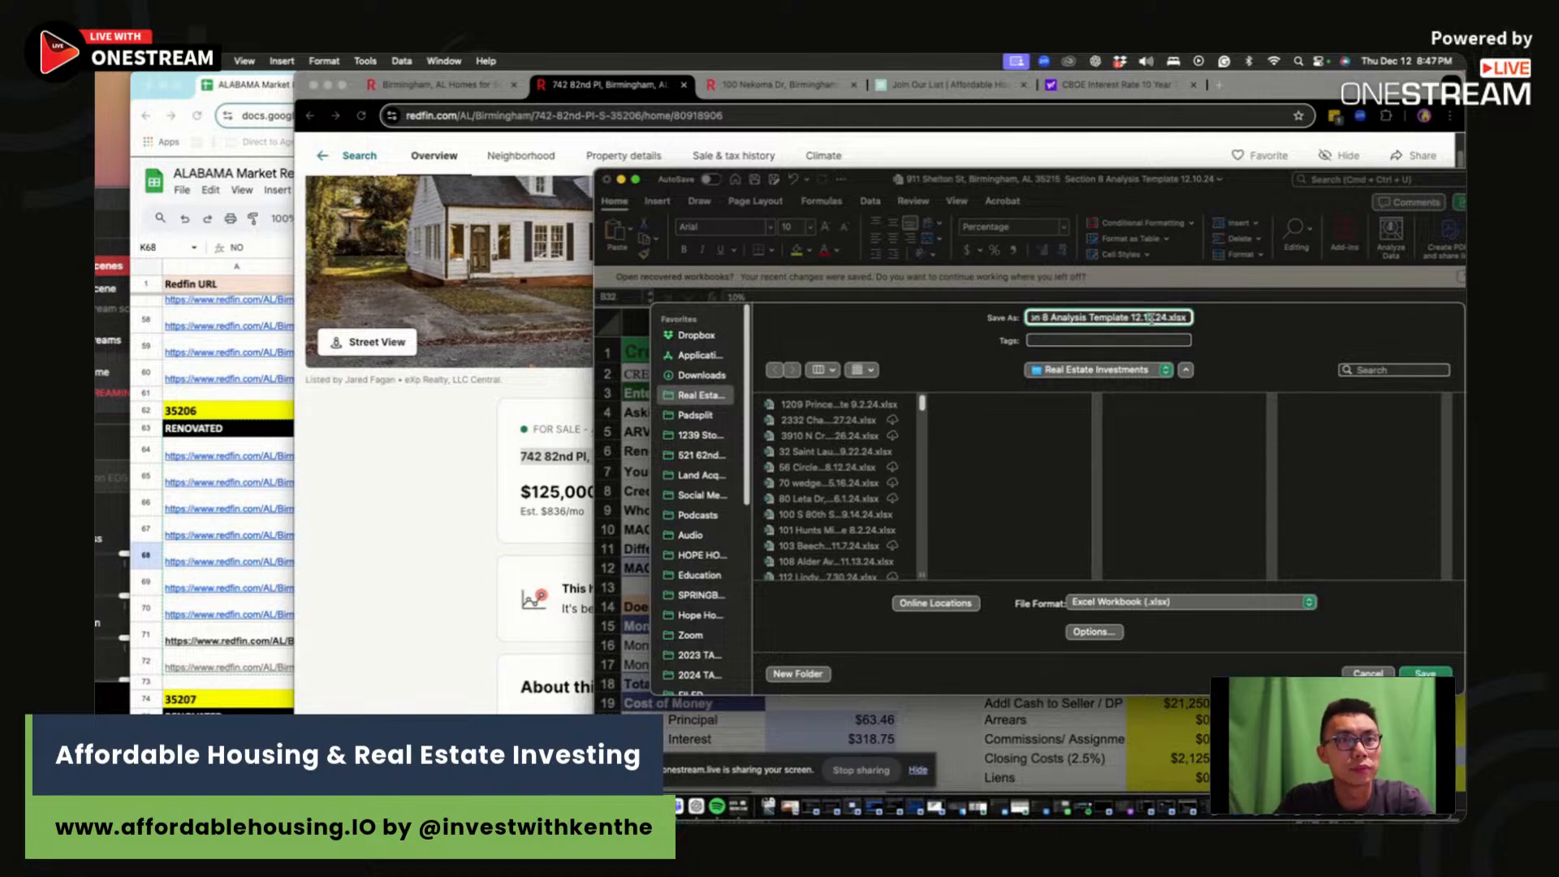
pyautogui.press('Delete')
pyautogui.write('2')
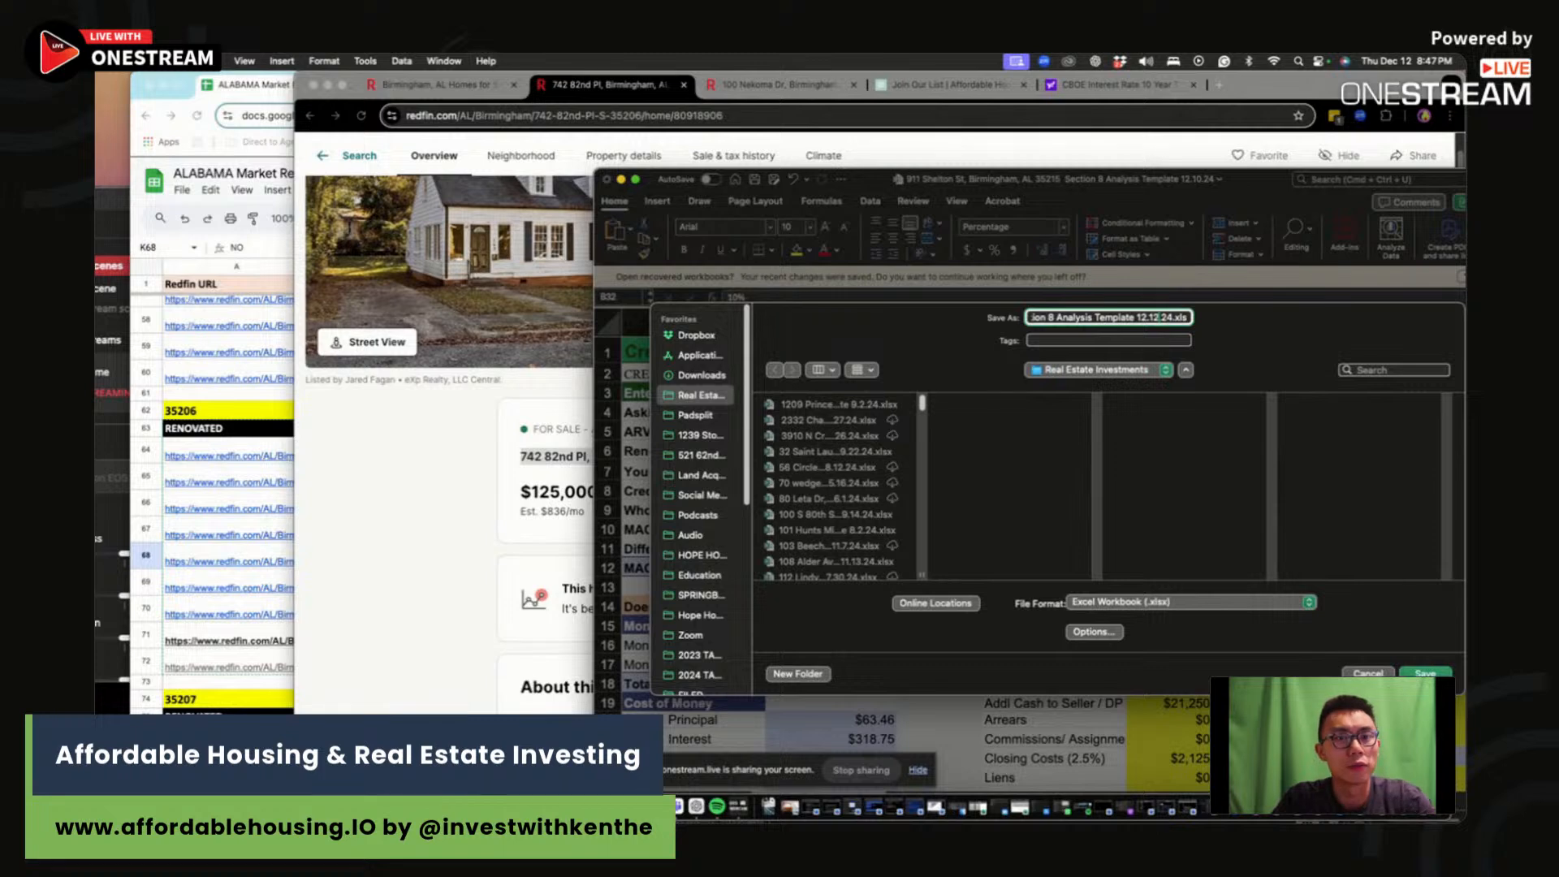
pyautogui.press('Return')
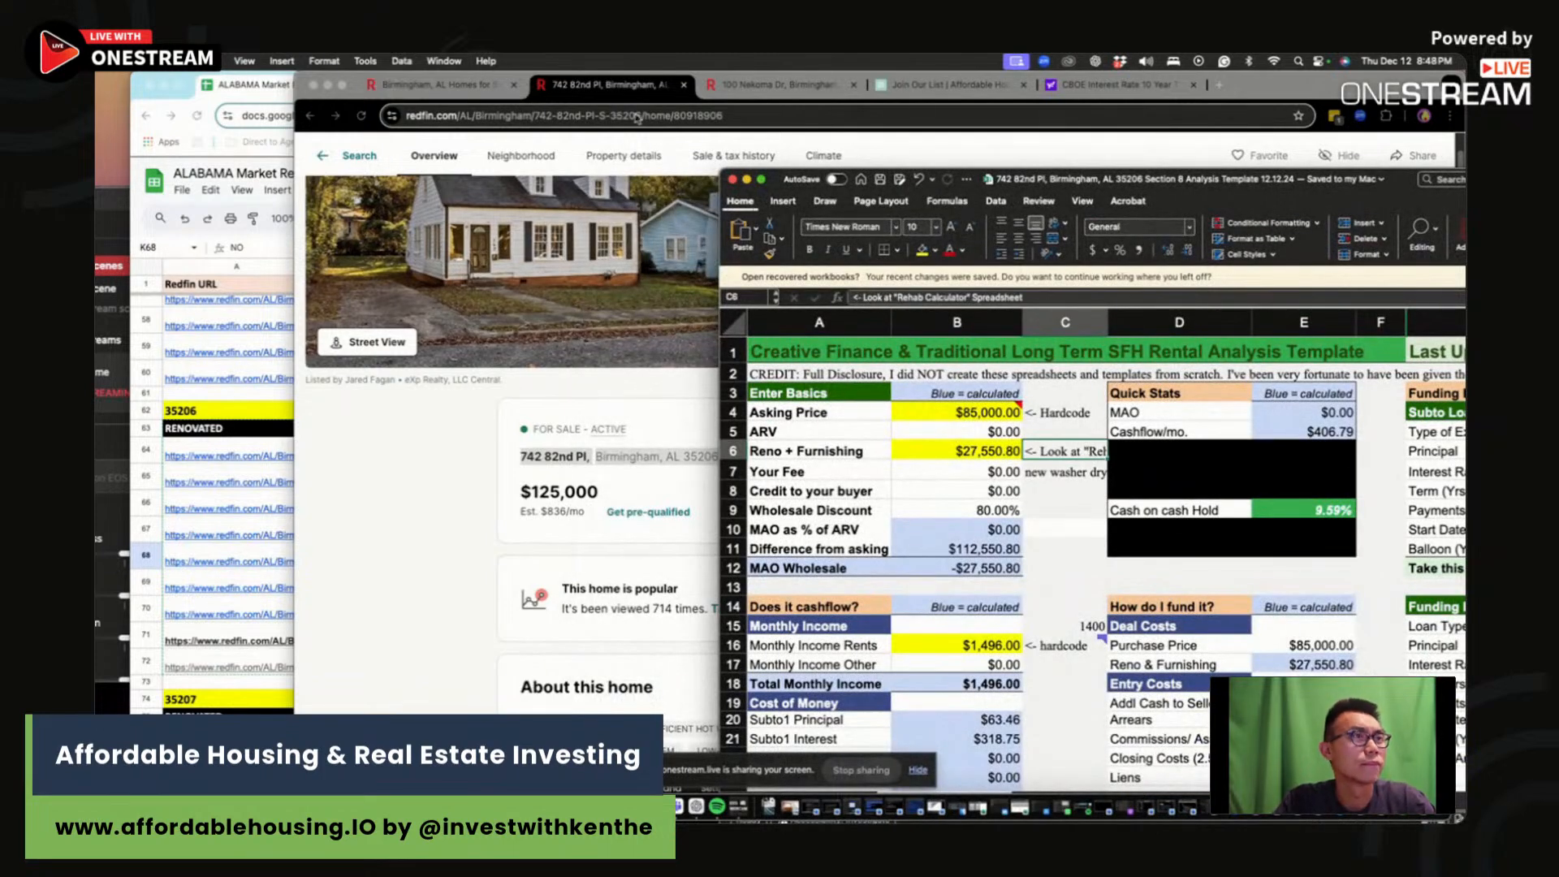
pyautogui.click(986, 408)
# Step: Set the asking price in B4 to $125,000
pyautogui.write('125000')
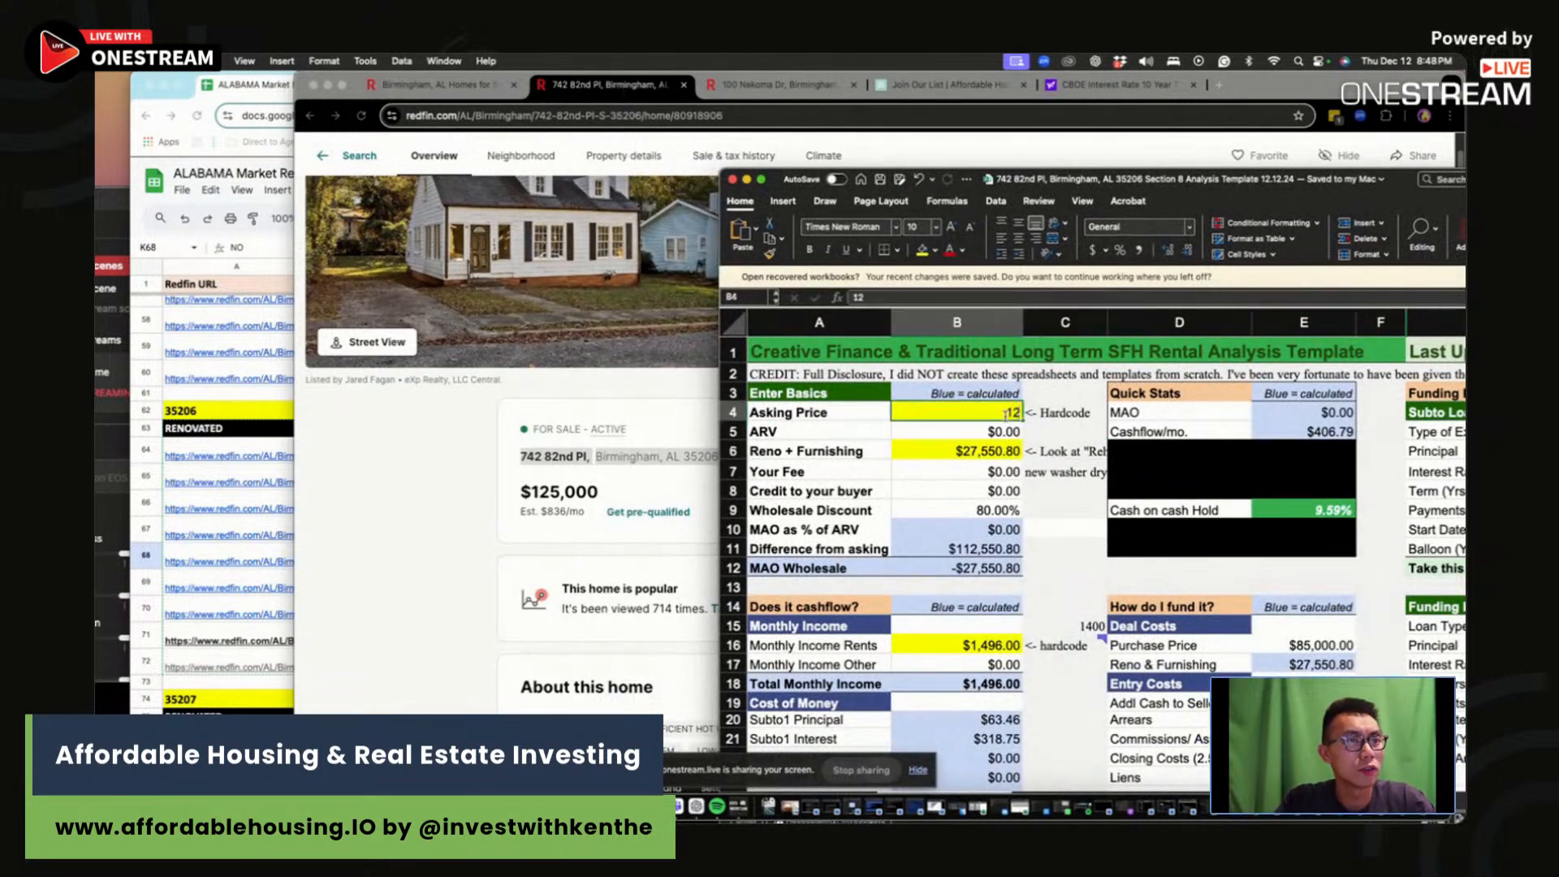
pyautogui.click(1082, 488)
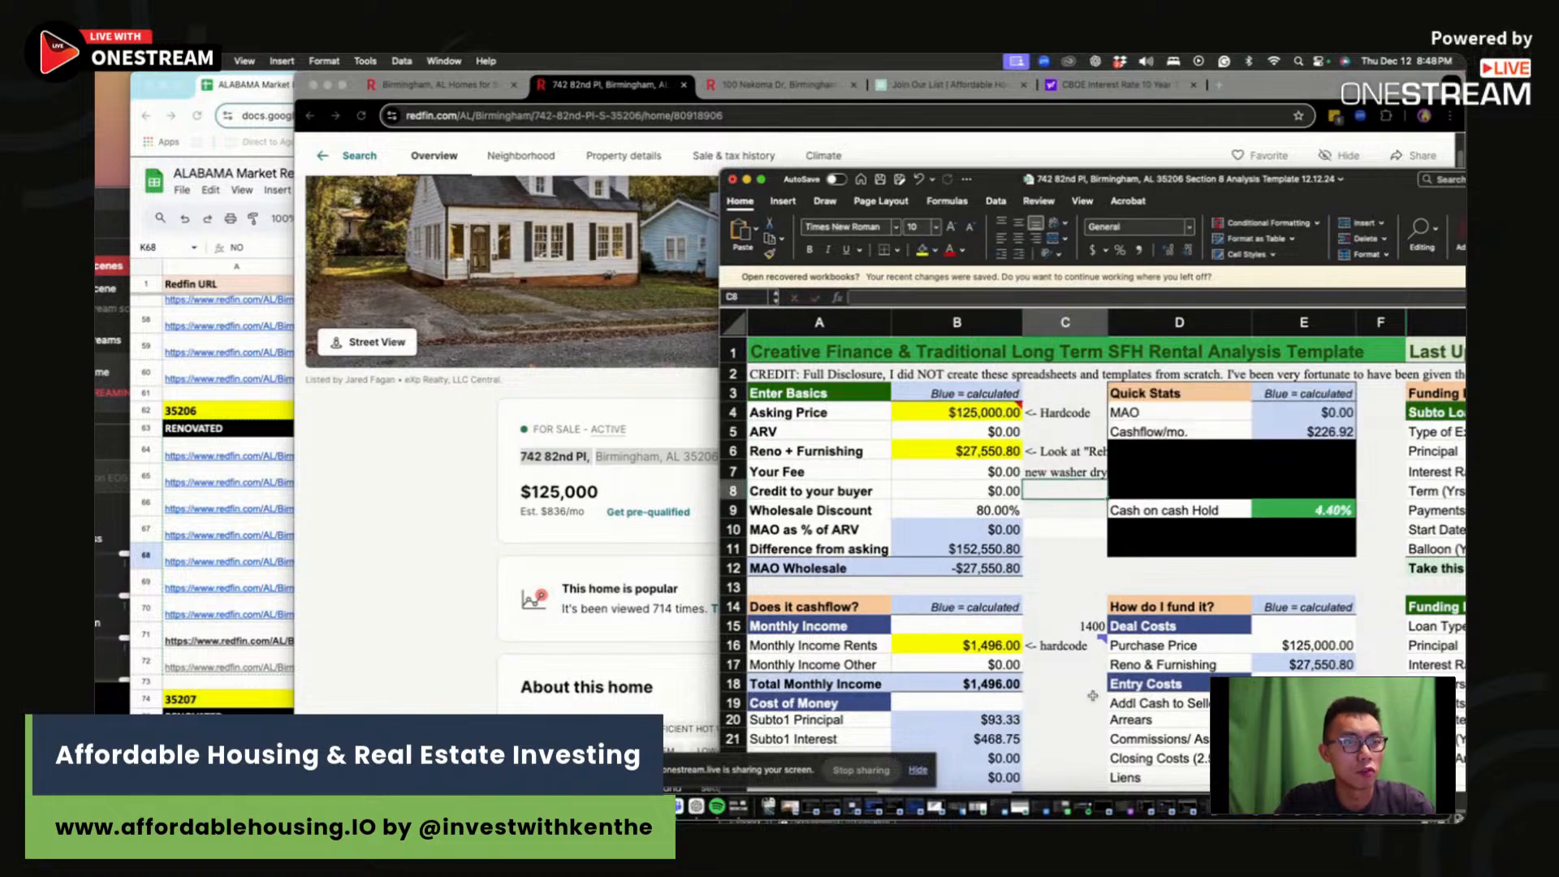
pyautogui.moveTo(1080, 179); pyautogui.dragTo(993, 81)
pyautogui.moveTo(1198, 65); pyautogui.dragTo(1232, 71)
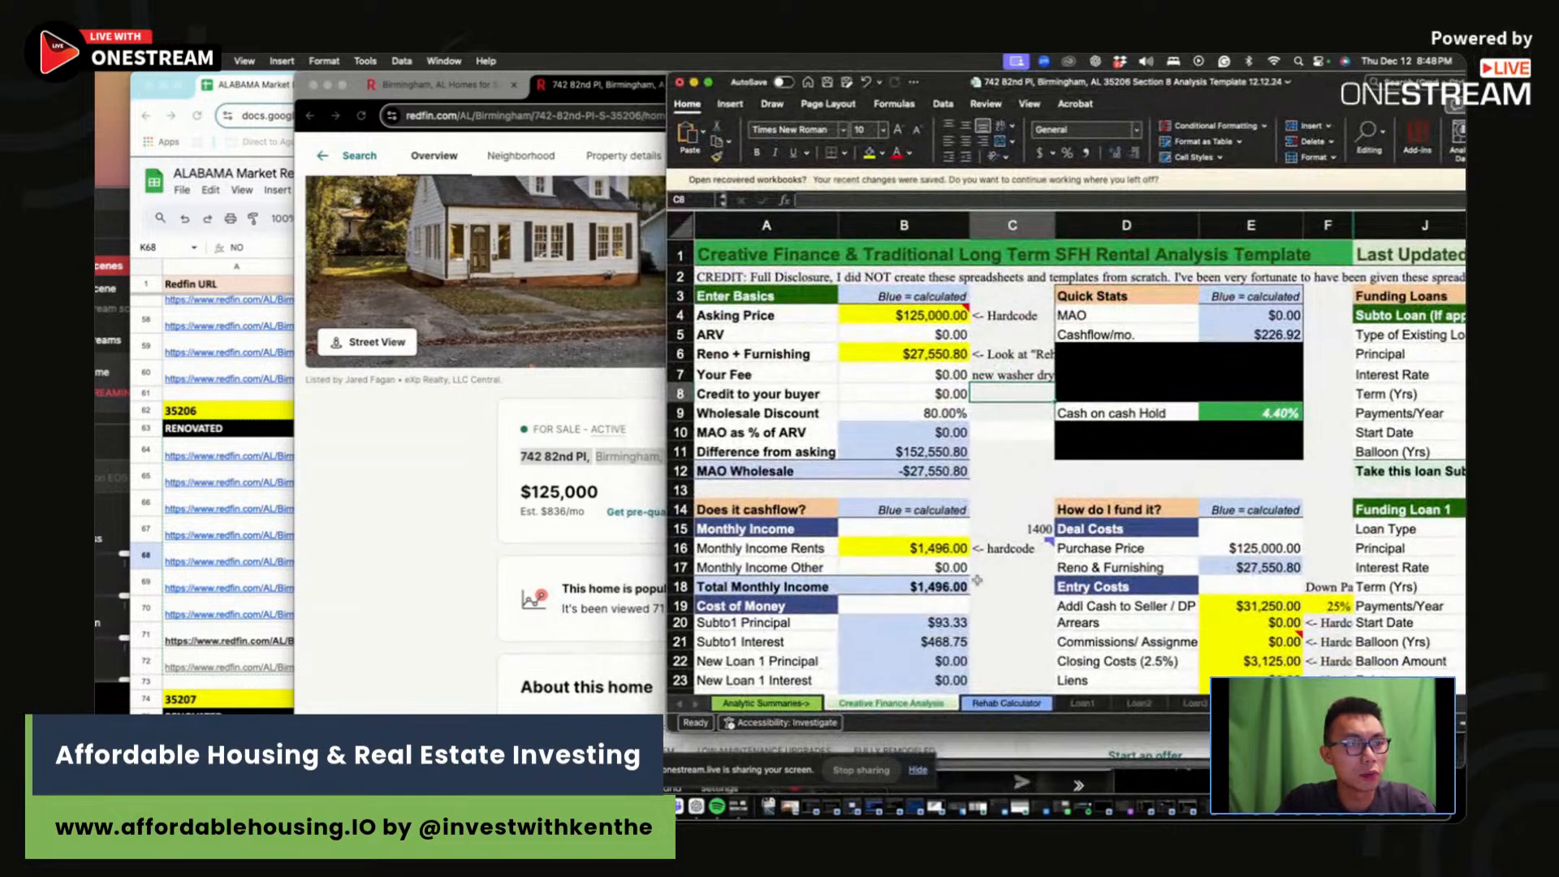
pyautogui.click(1023, 705)
# Step: Review the roof repair and yard clean-up quantities on the Rehab Calculator sheet
pyautogui.scroll(5, 1048, 493)
pyautogui.scroll(5, 1048, 493)
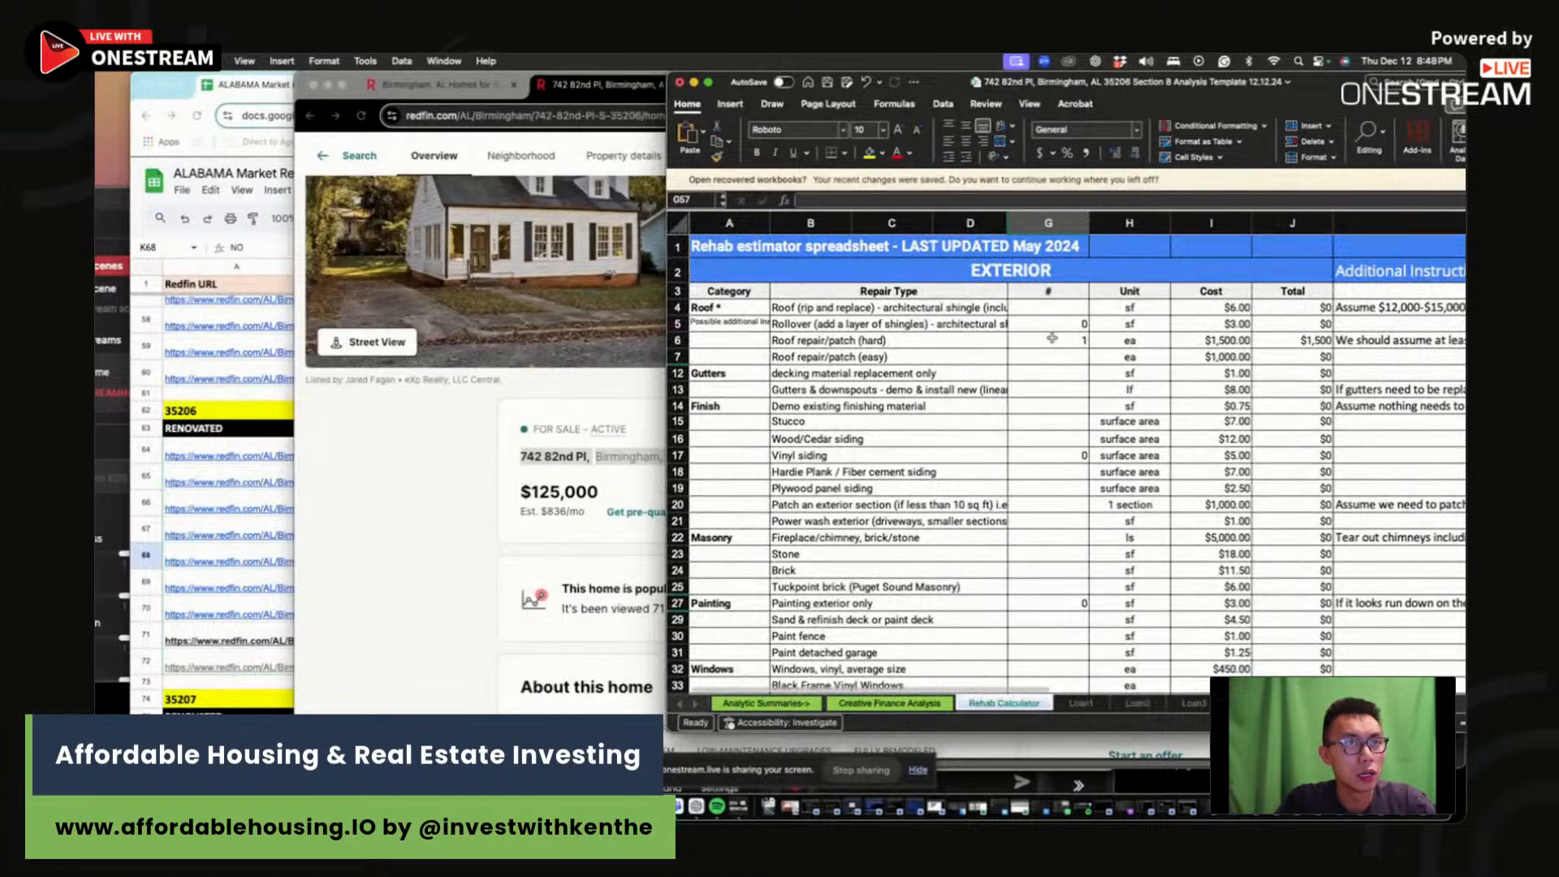
pyautogui.click(1091, 421)
pyautogui.click(1048, 341)
pyautogui.scroll(-10, 1051, 467)
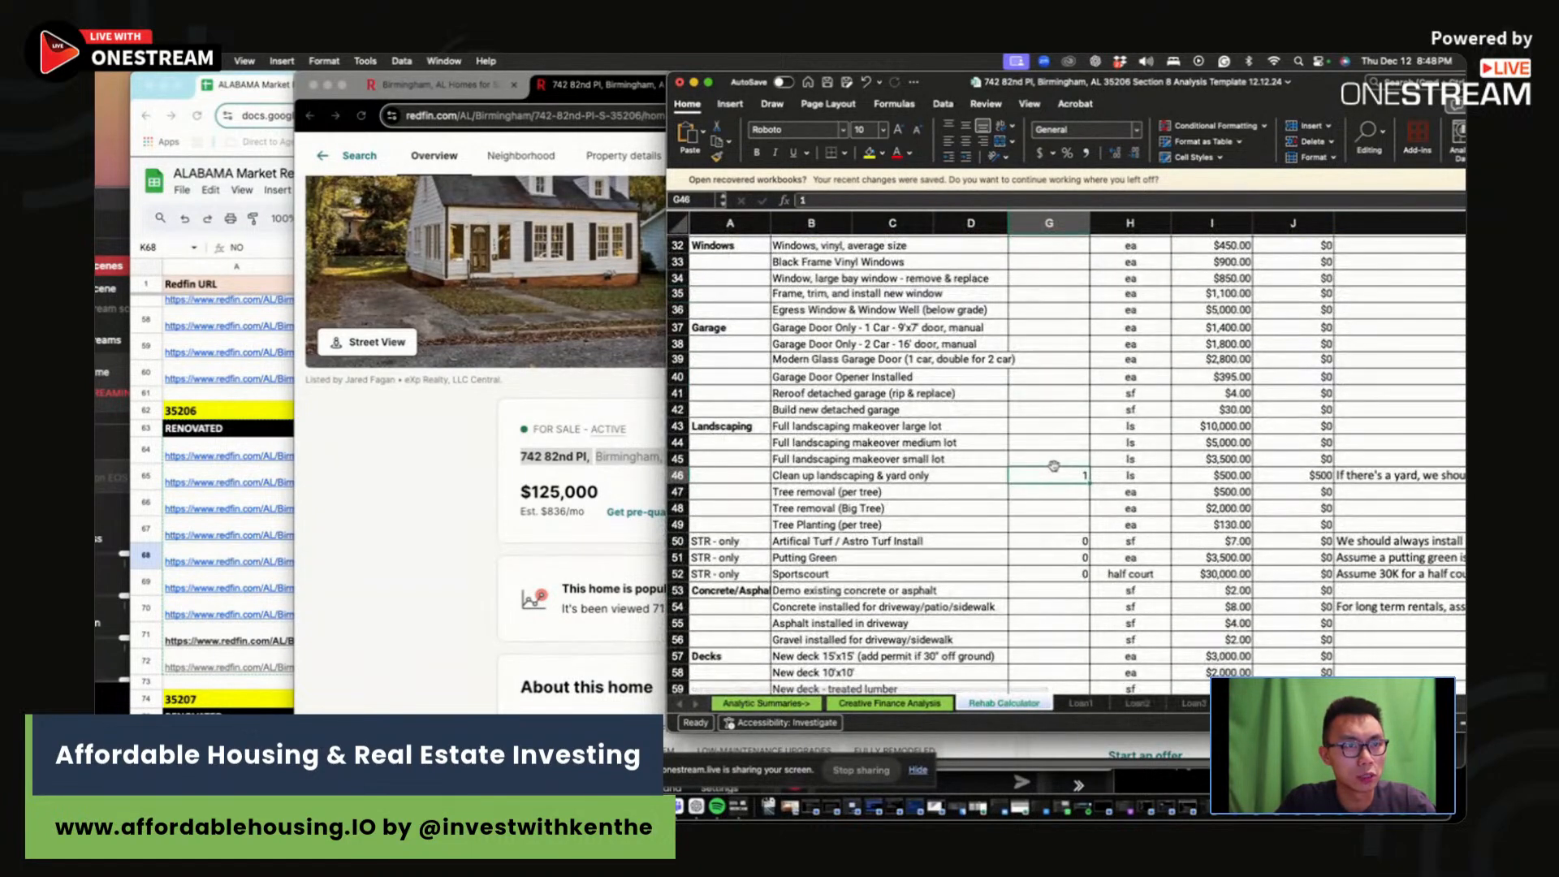
pyautogui.click(1052, 474)
pyautogui.click(678, 475)
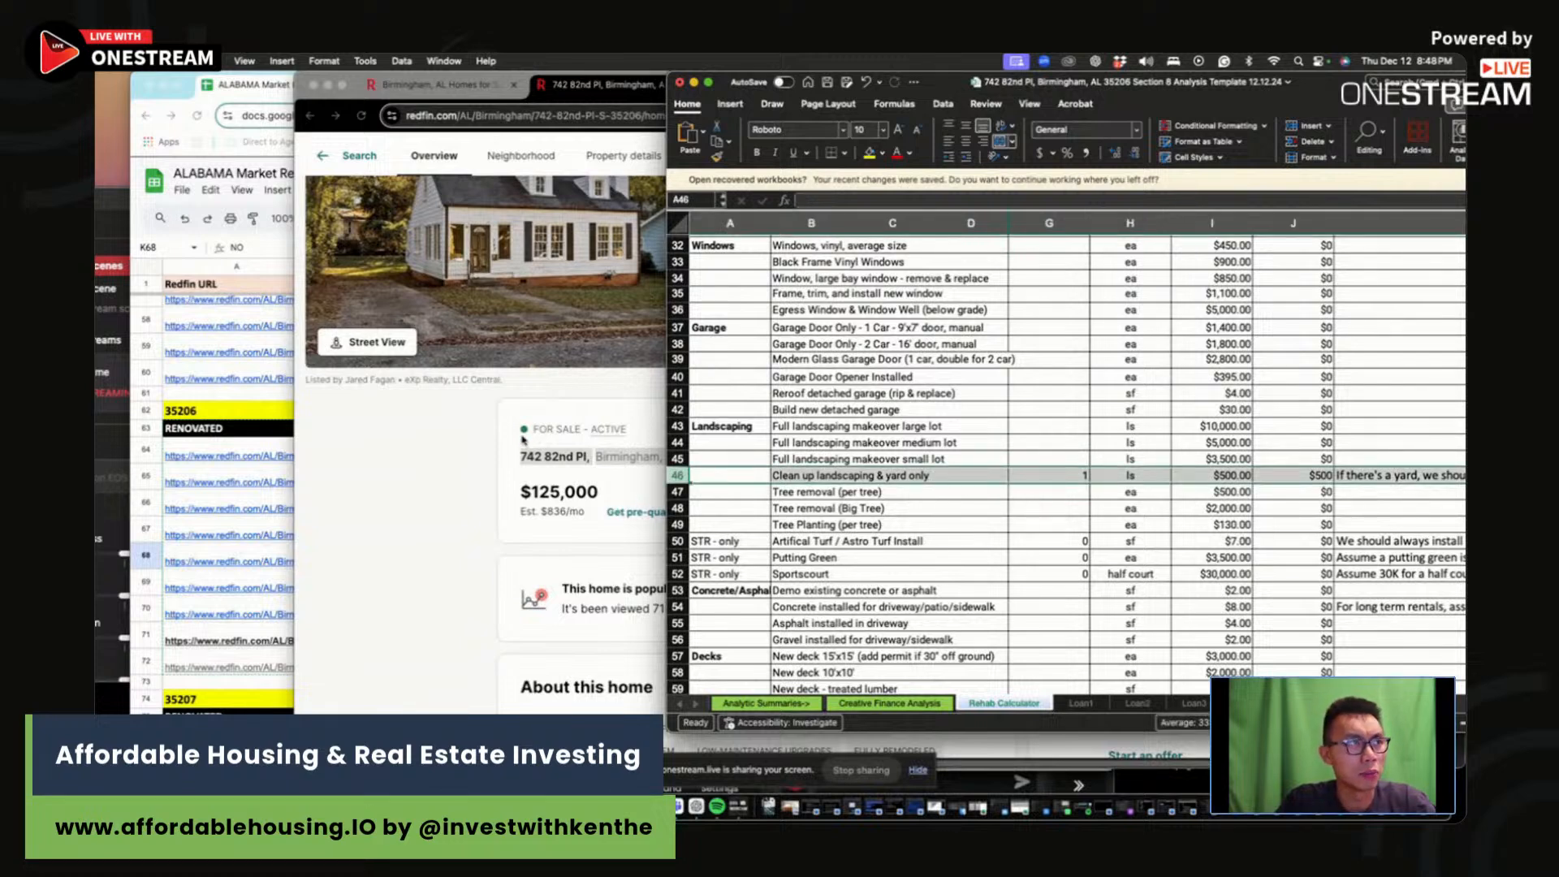
pyautogui.scroll(-4, 1132, 573)
pyautogui.scroll(-12, 1132, 572)
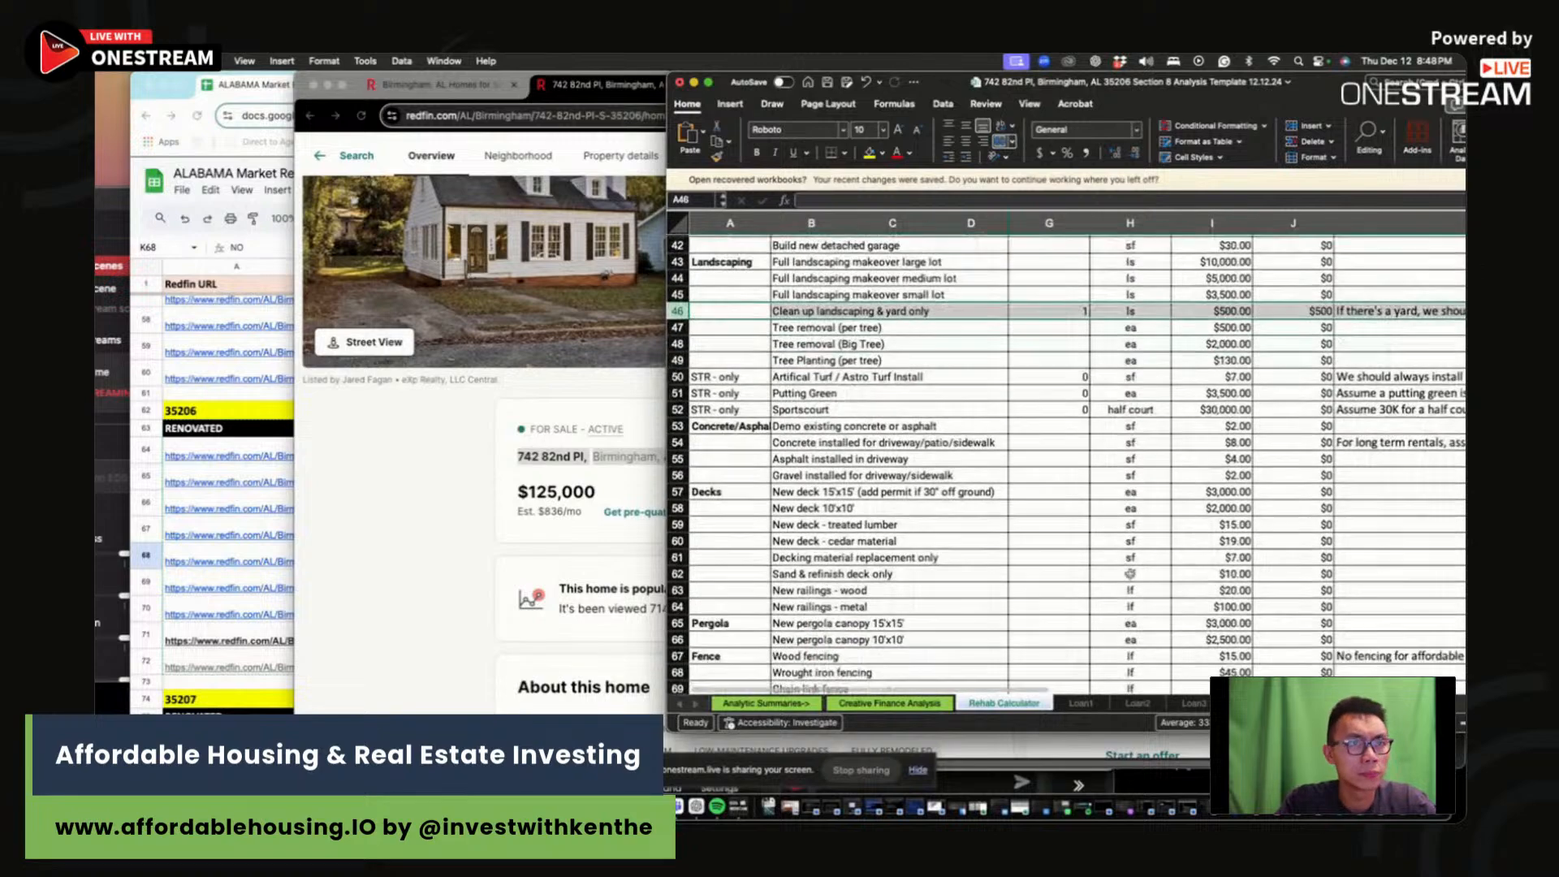
# Step: Set interior painting to =1466/2 (733 sf) and vinyl plank flooring to 500 sf
pyautogui.click(1069, 468)
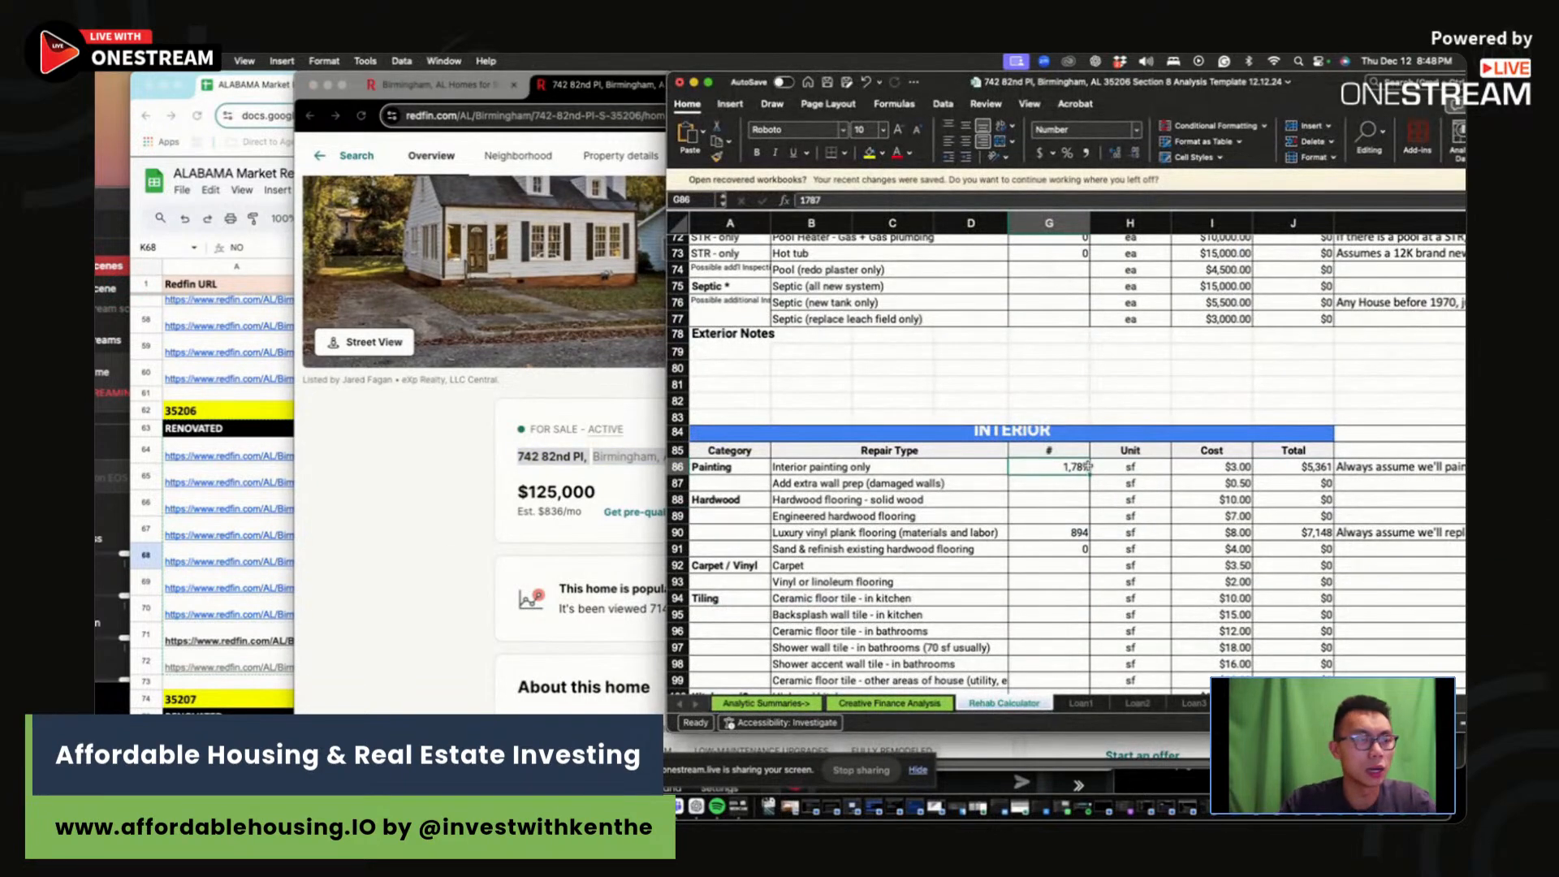
pyautogui.write('=1466')
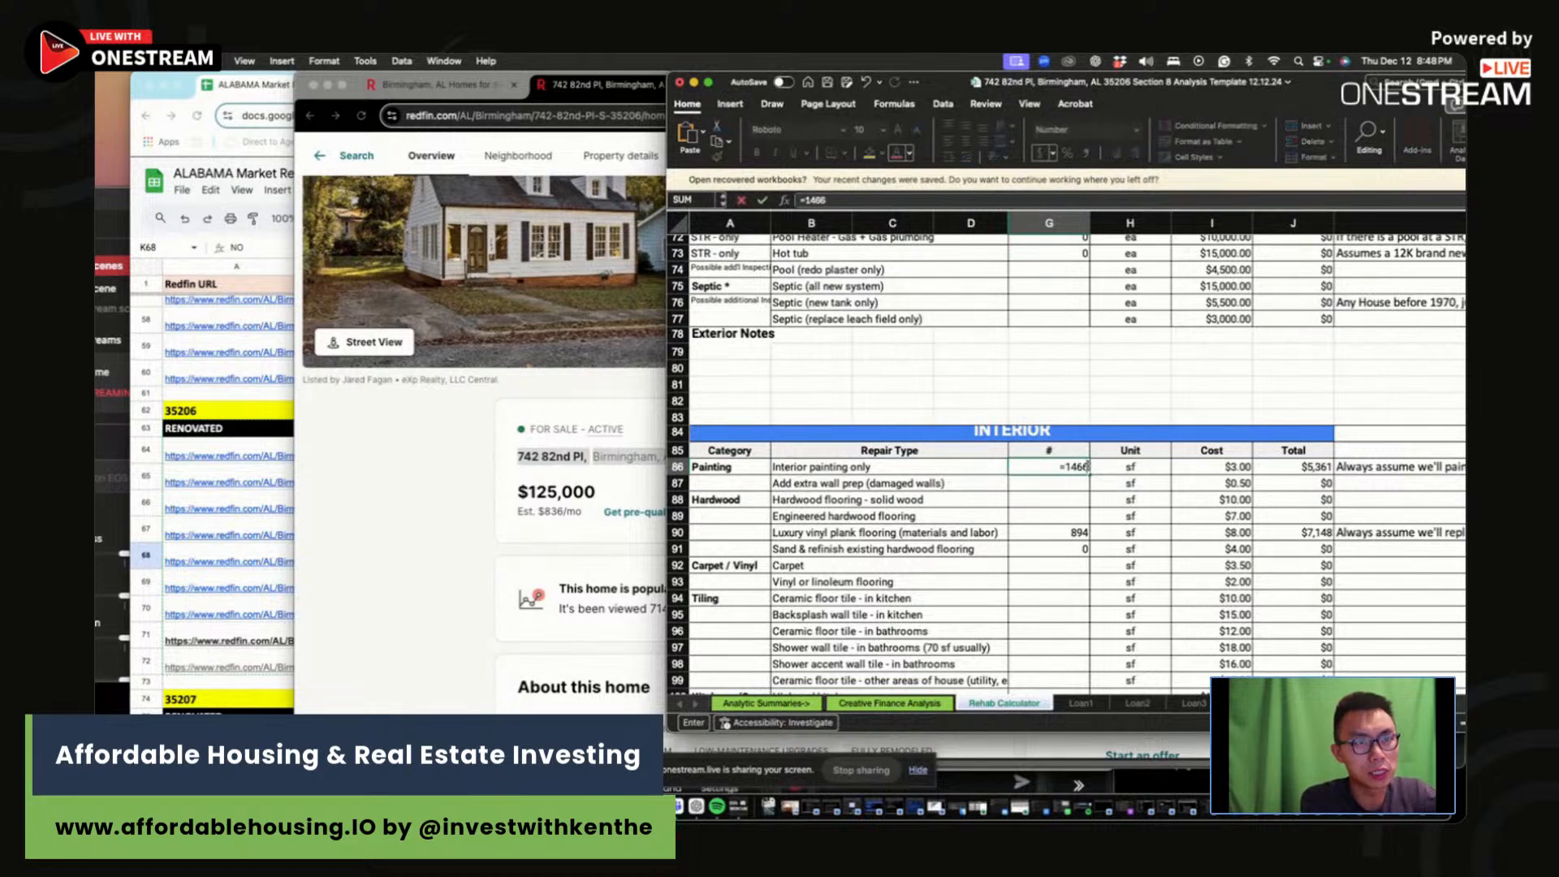
pyautogui.write('/2')
pyautogui.press('Return')
pyautogui.press('Down')
pyautogui.press('Down')
pyautogui.press('Down')
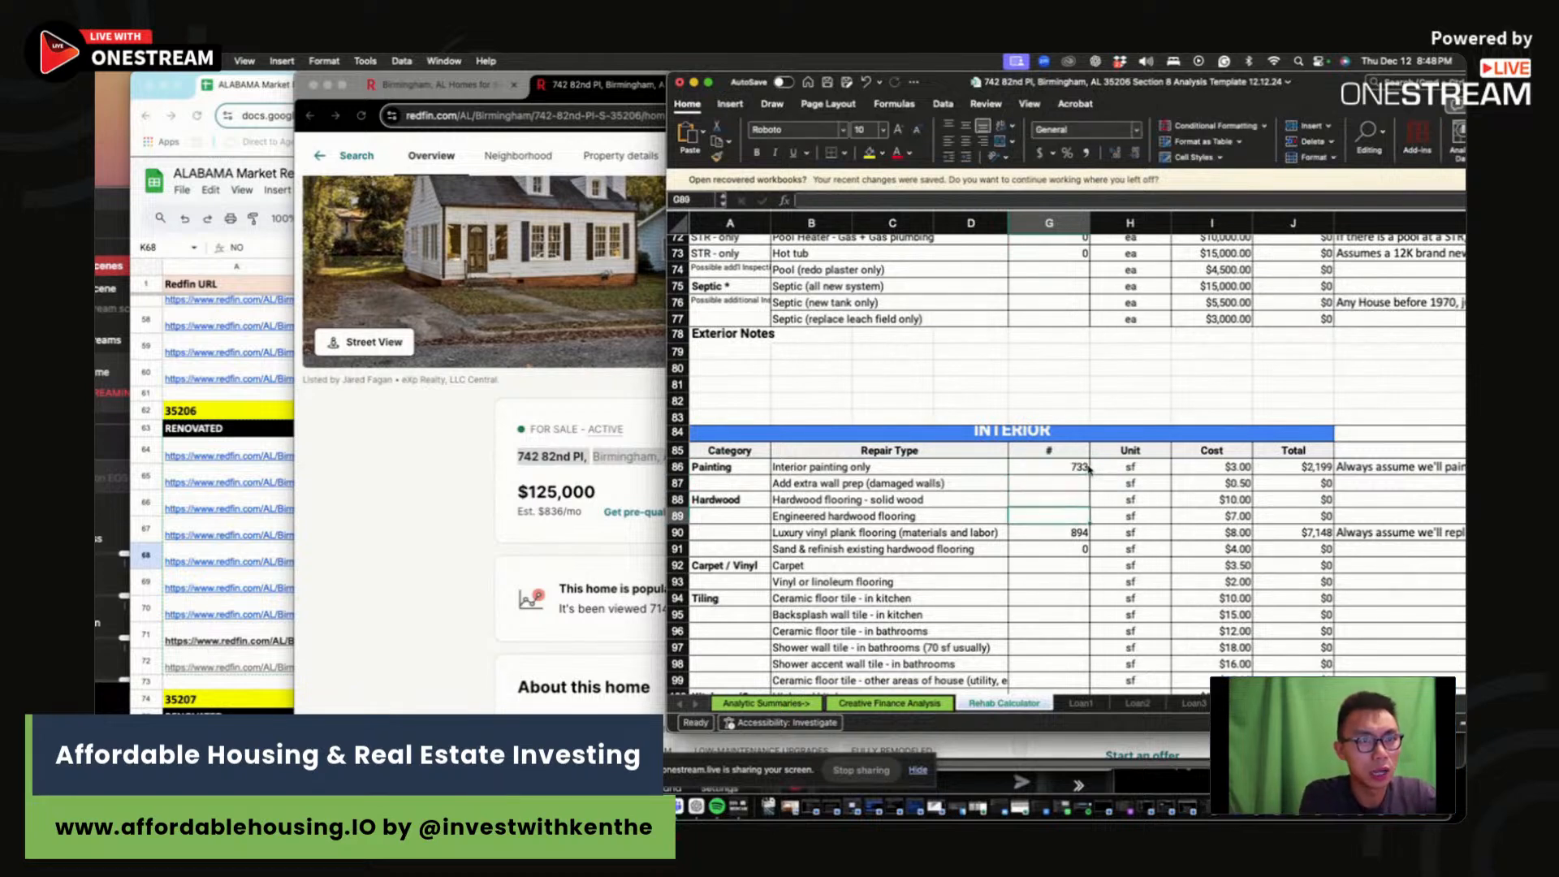
pyautogui.write('500')
pyautogui.press('Return')
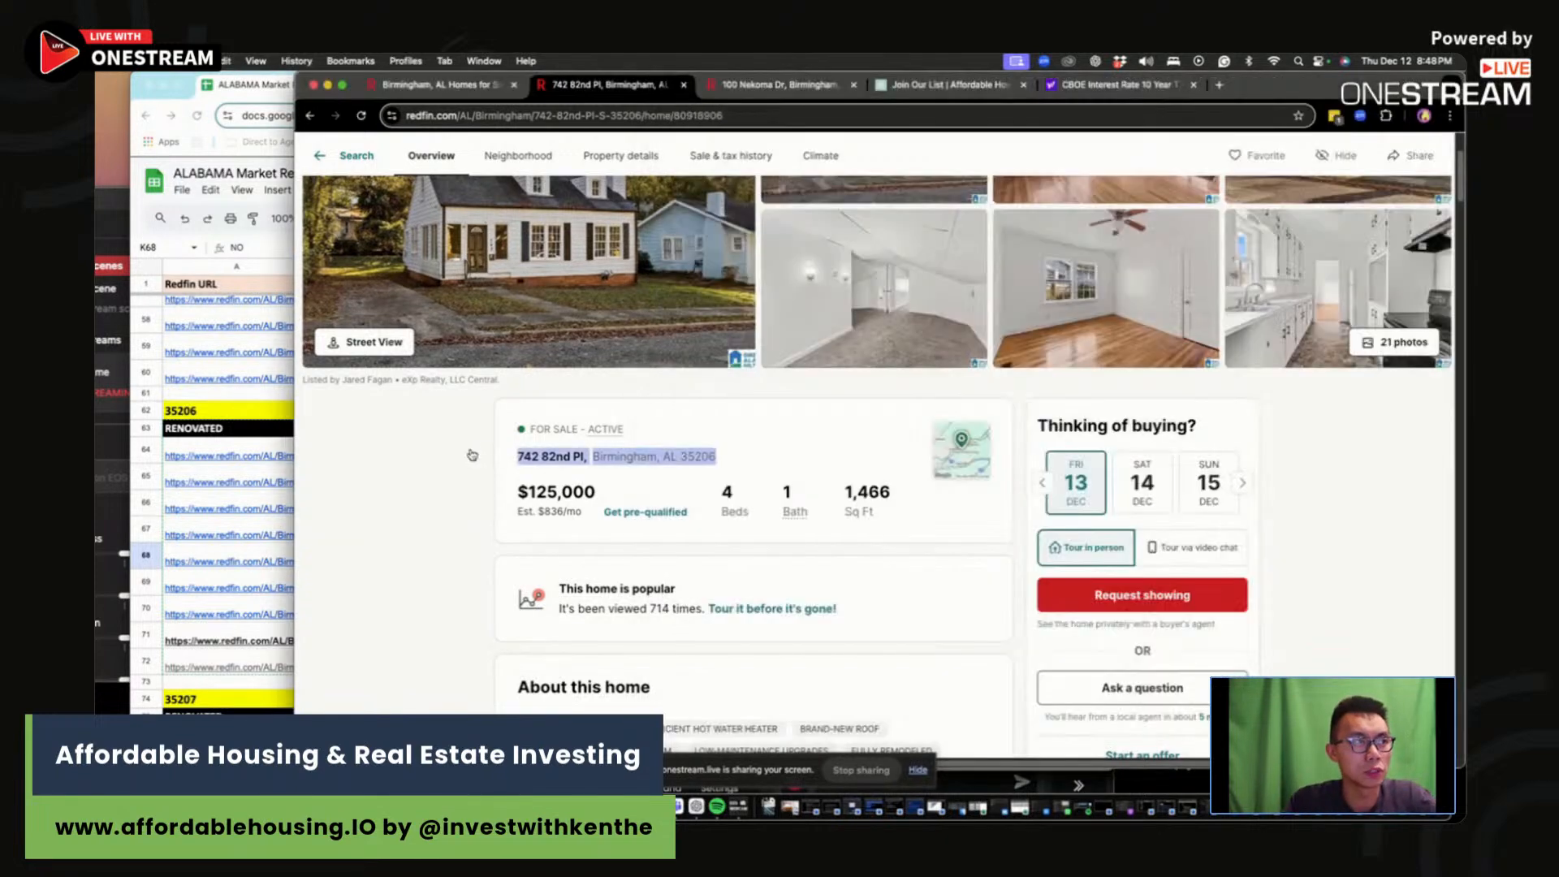
pyautogui.click(474, 455)
pyautogui.scroll(3, 955, 396)
pyautogui.click(954, 463)
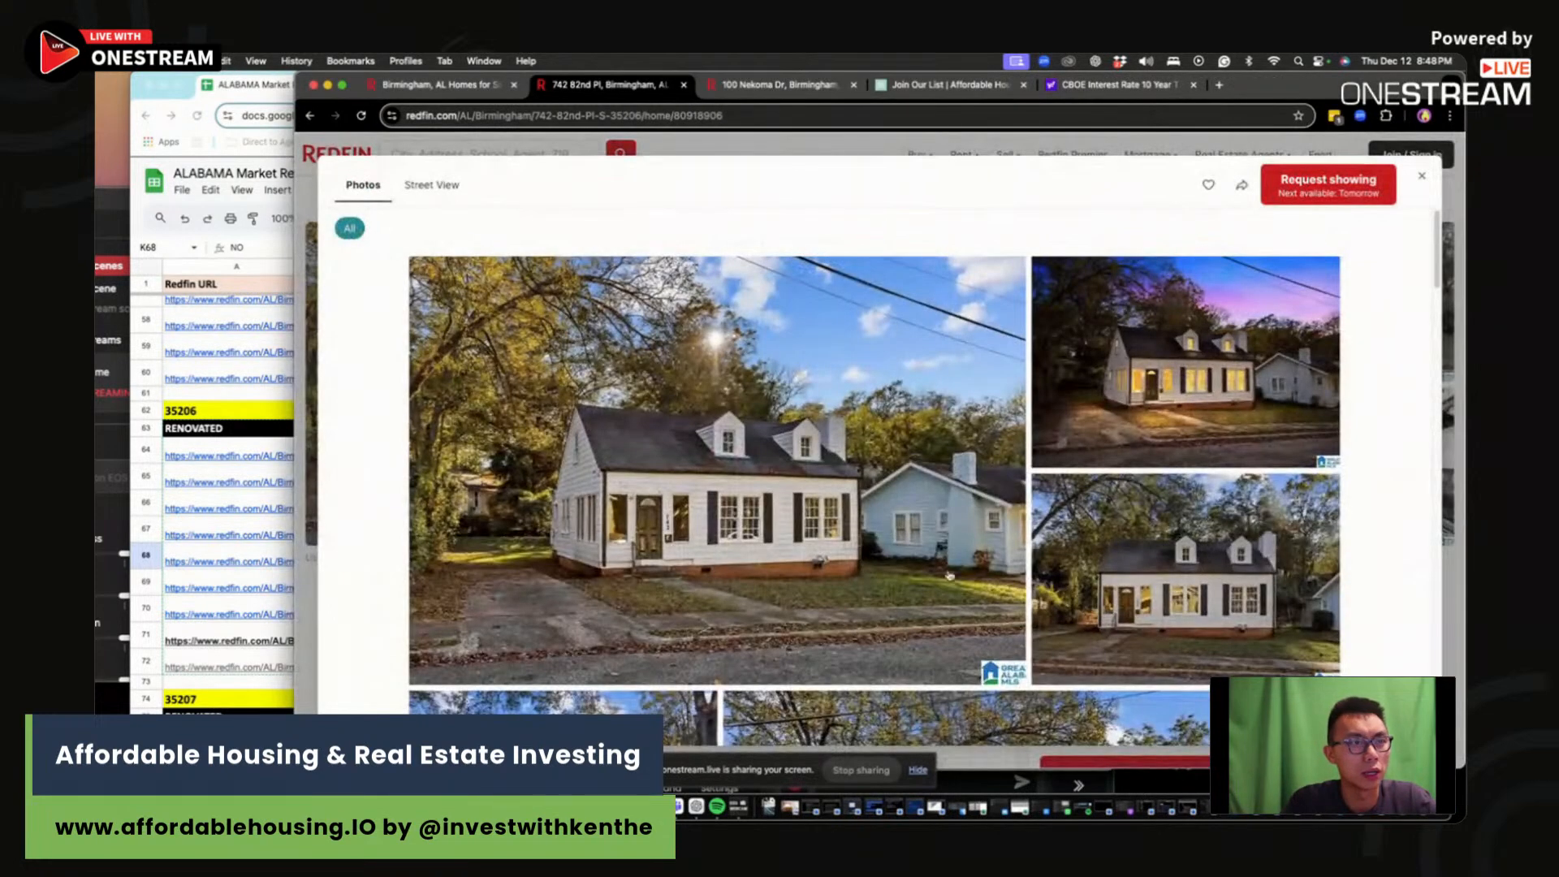
pyautogui.scroll(-8, 961, 562)
pyautogui.scroll(-10, 966, 559)
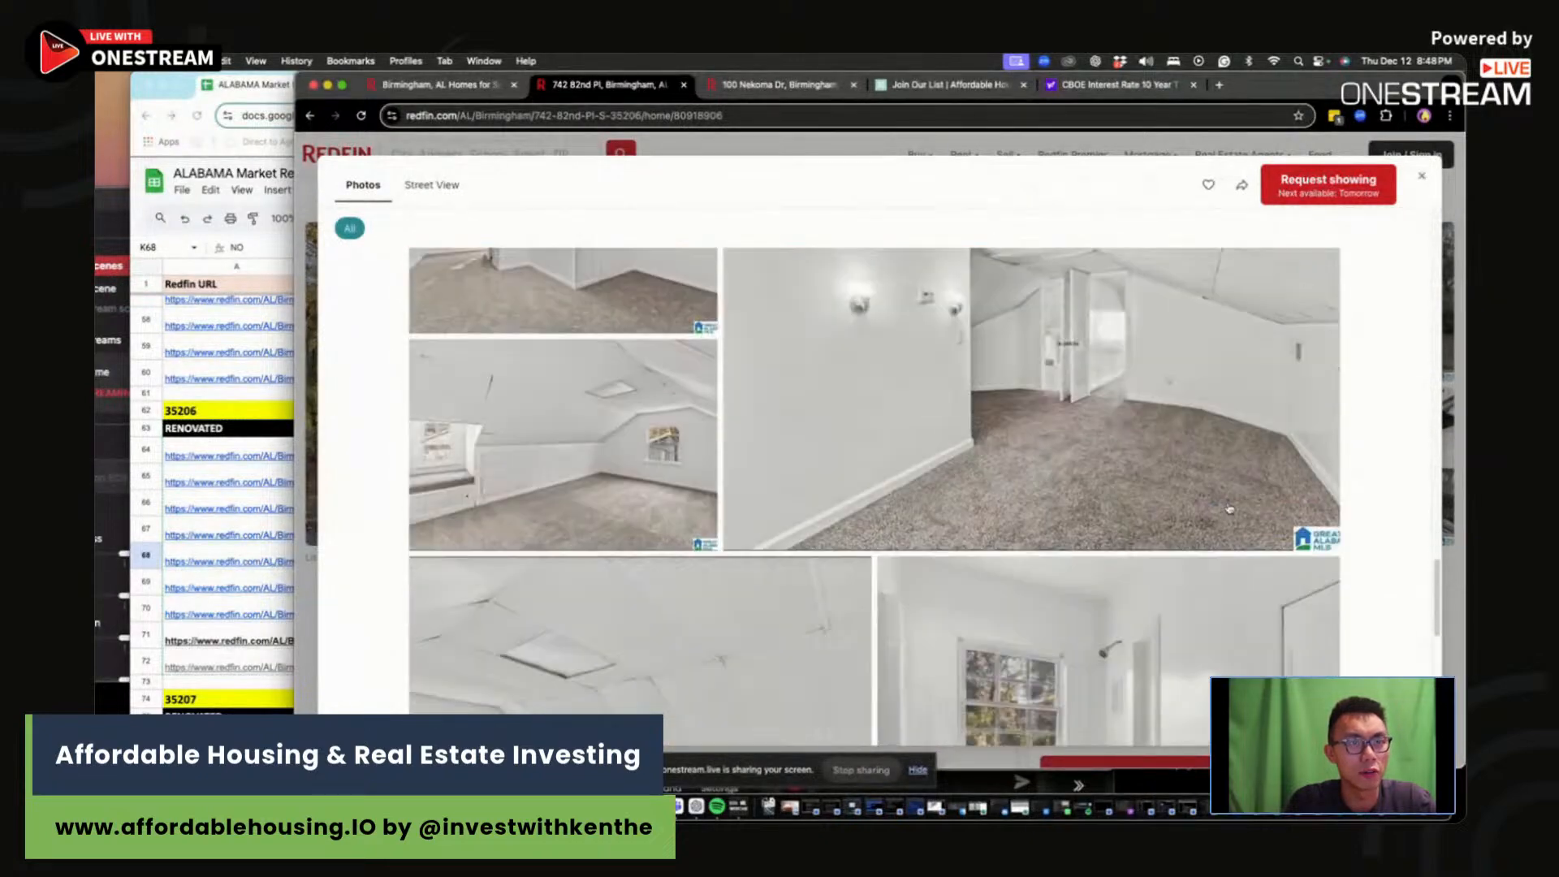
pyautogui.scroll(-5, 610, 434)
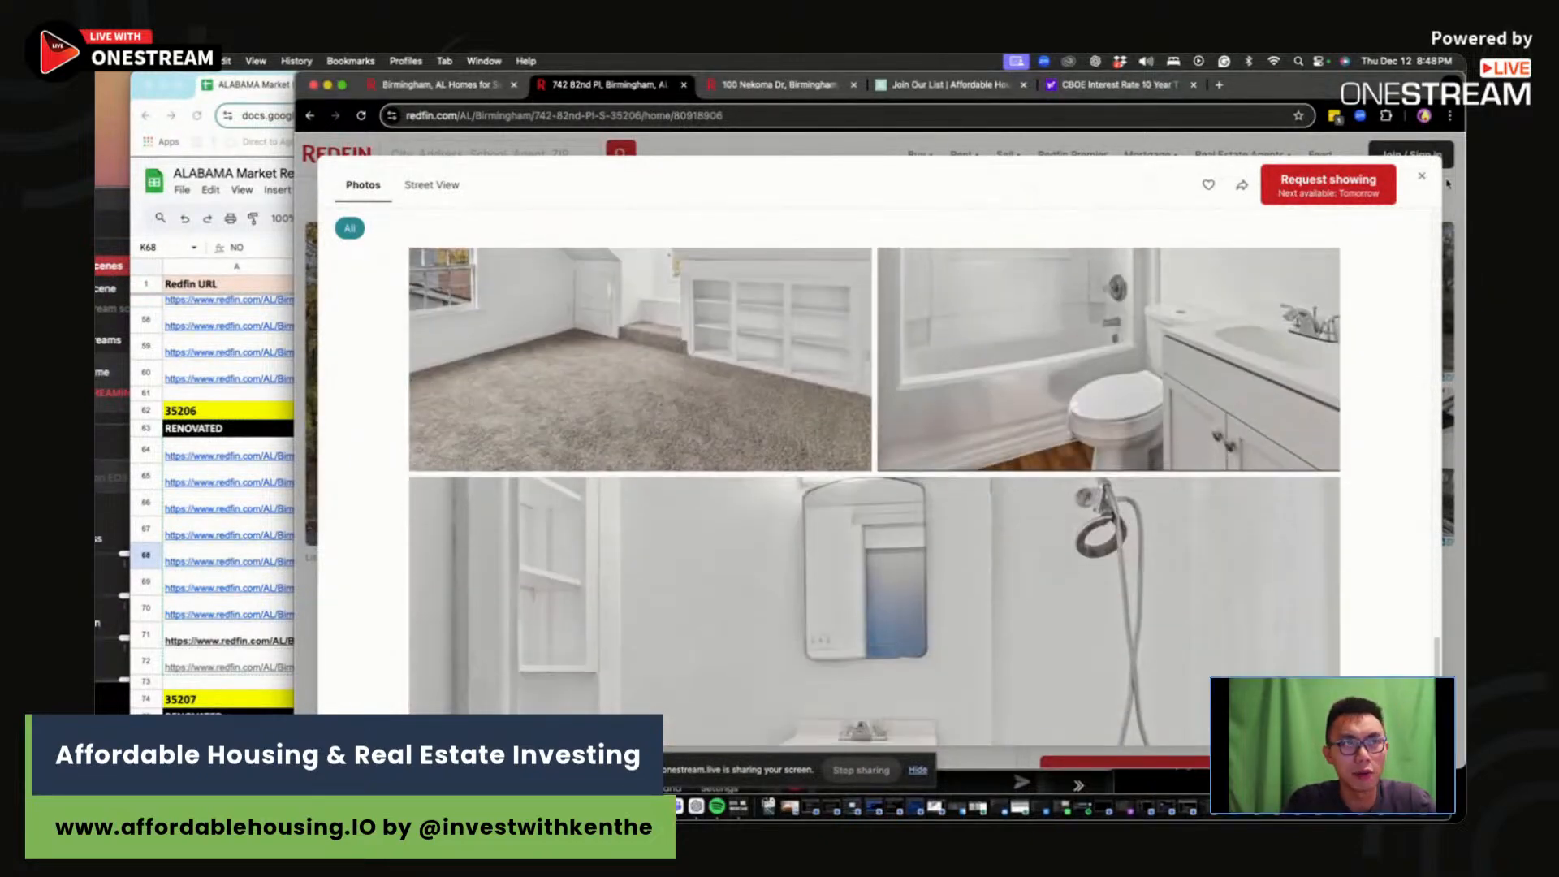
pyautogui.click(1426, 176)
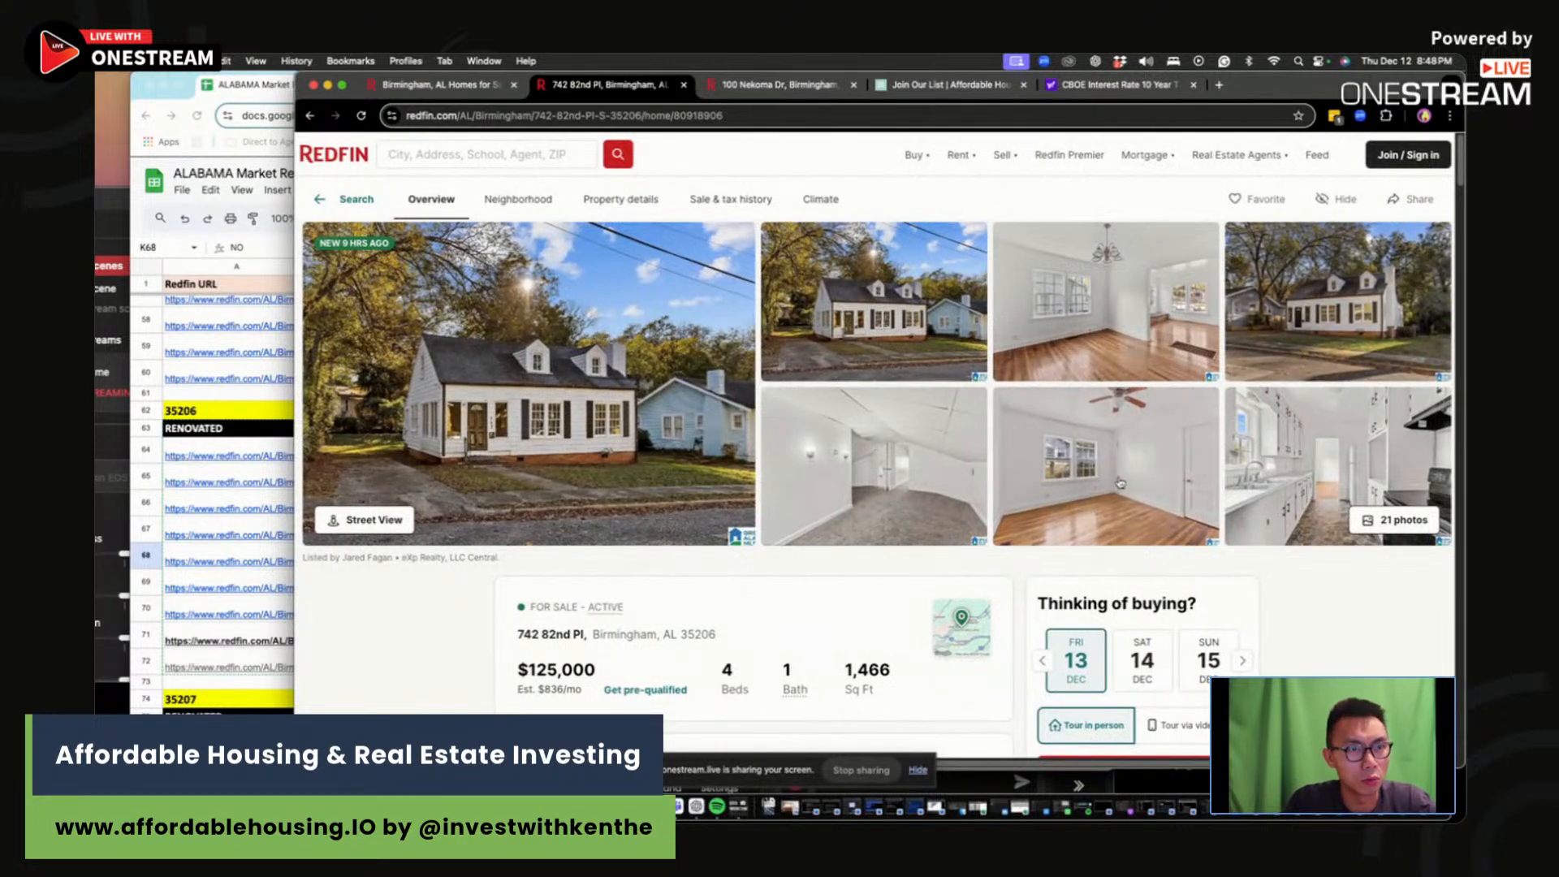
pyautogui.press('super+Tab')
pyautogui.scroll(3, 1017, 552)
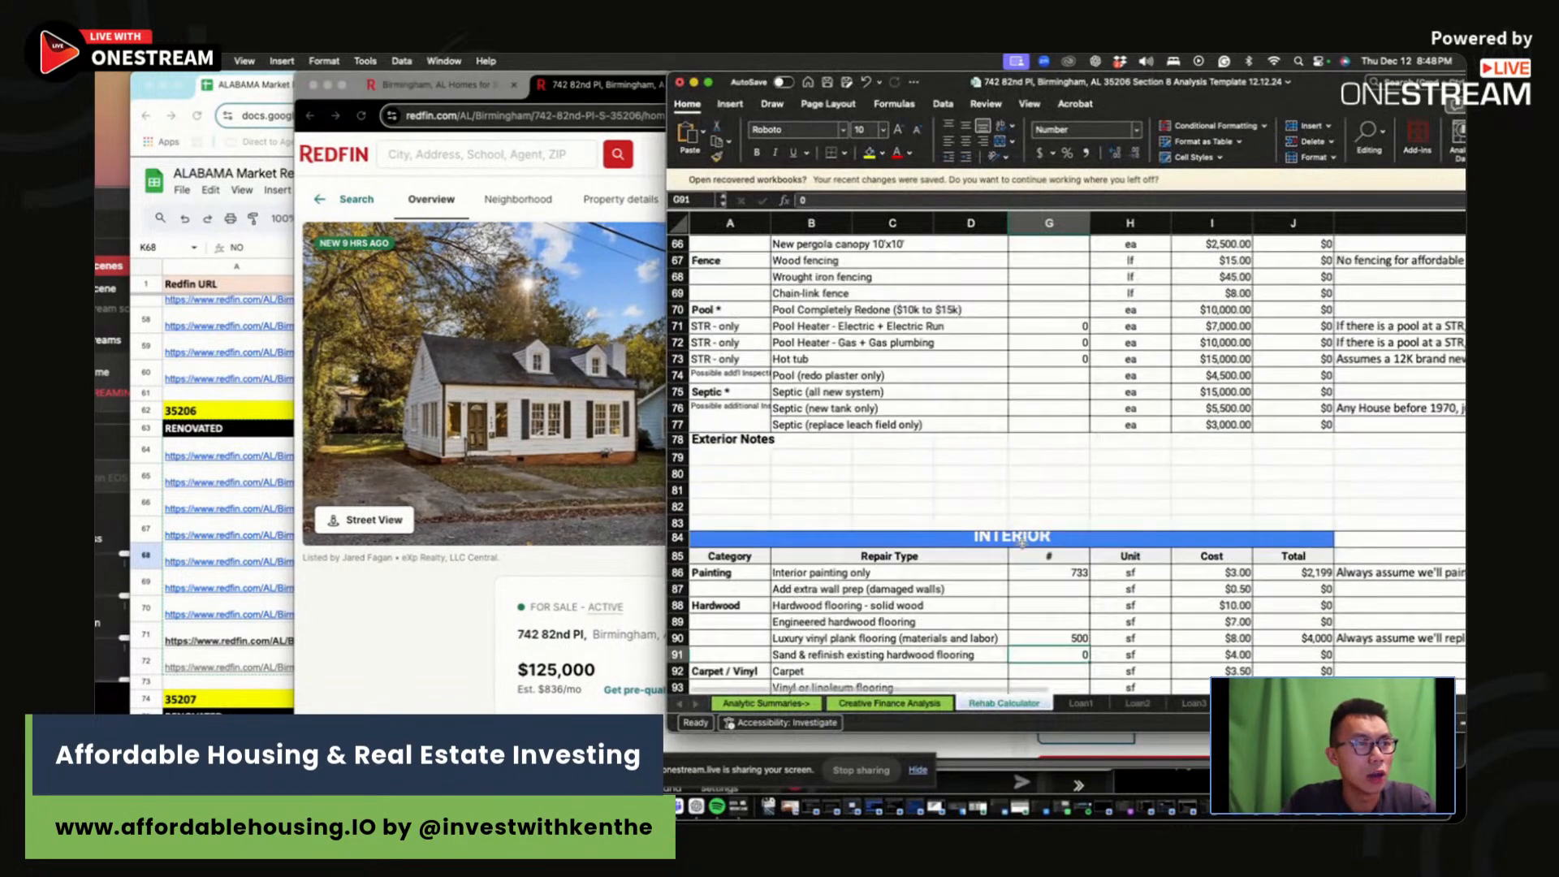
# Step: Set the full bathroom remodel quantity in G123 to 0 and review the remaining rehab costs
pyautogui.scroll(-4, 1071, 532)
pyautogui.scroll(-10, 1070, 532)
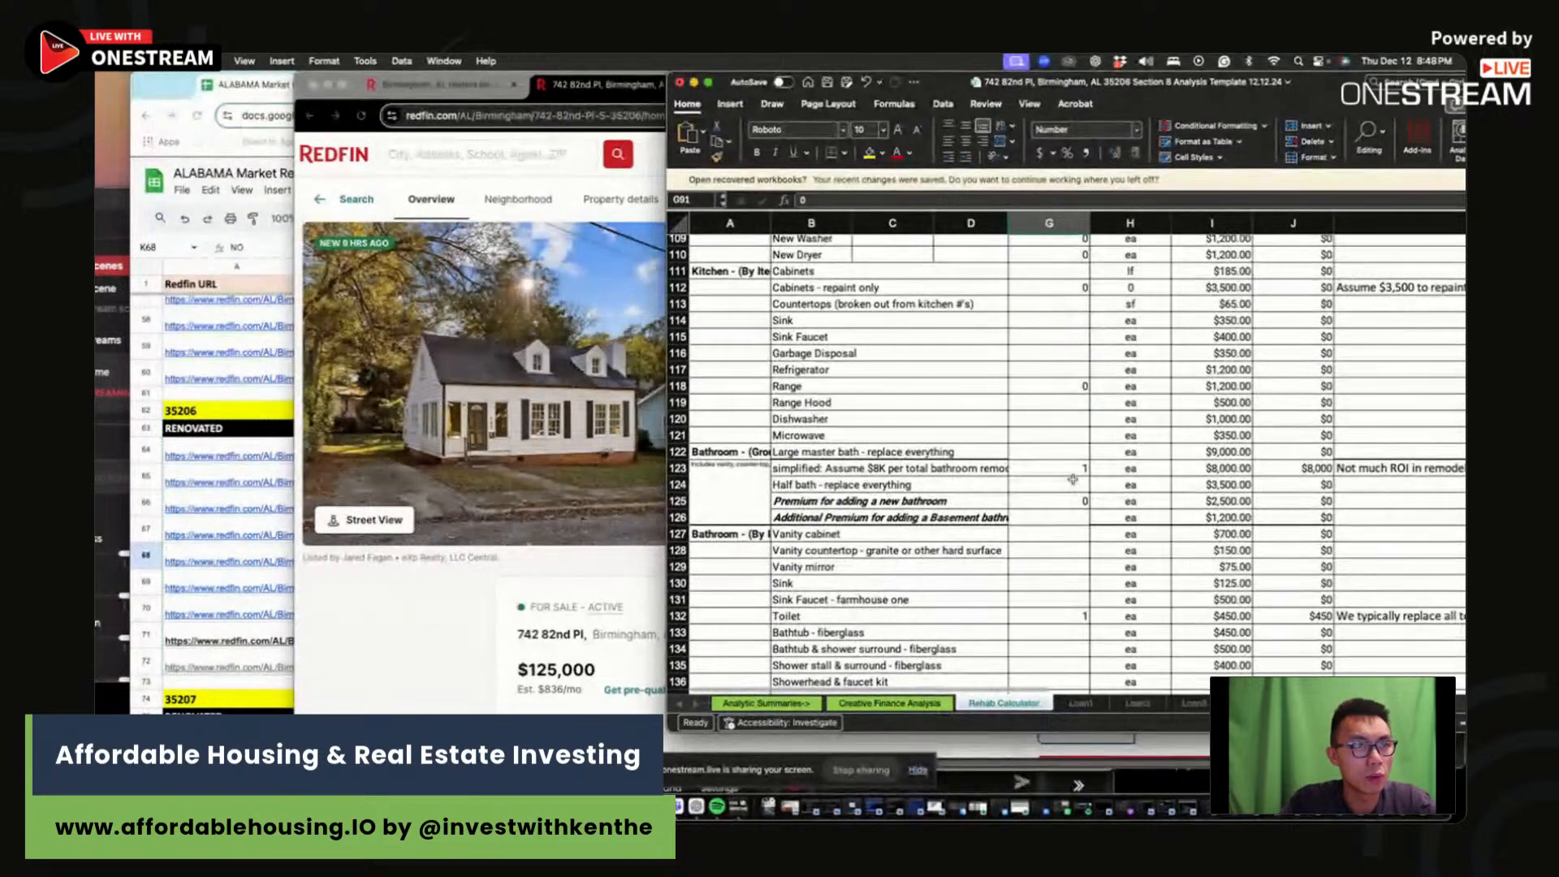
pyautogui.click(1070, 482)
pyautogui.click(1071, 469)
pyautogui.write('0')
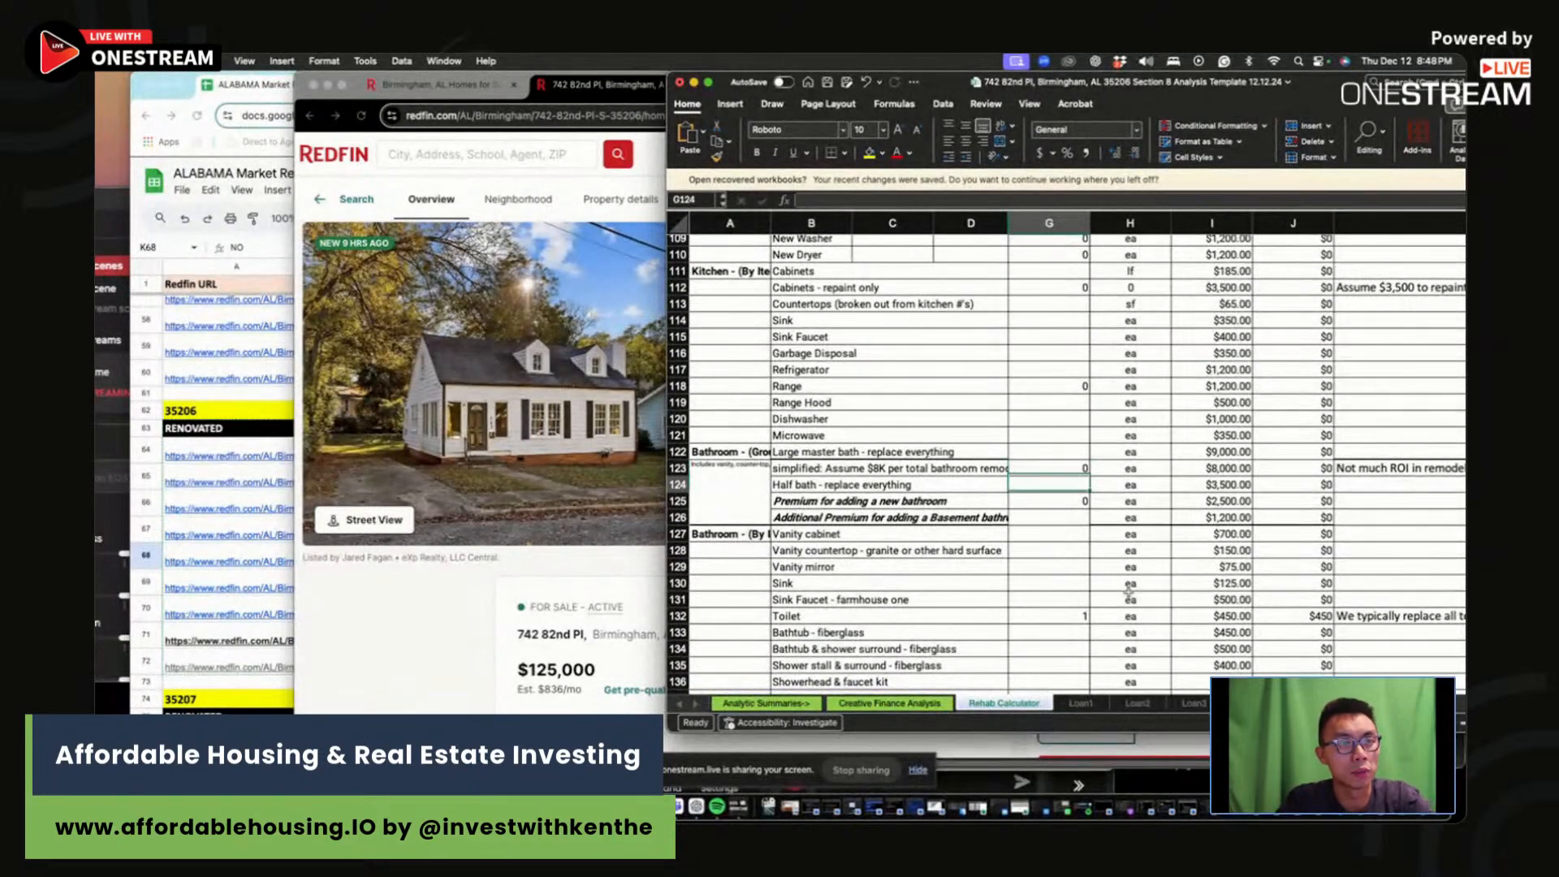
pyautogui.press('Return')
pyautogui.click(1067, 600)
pyautogui.moveTo(1064, 620); pyautogui.dragTo(1289, 610)
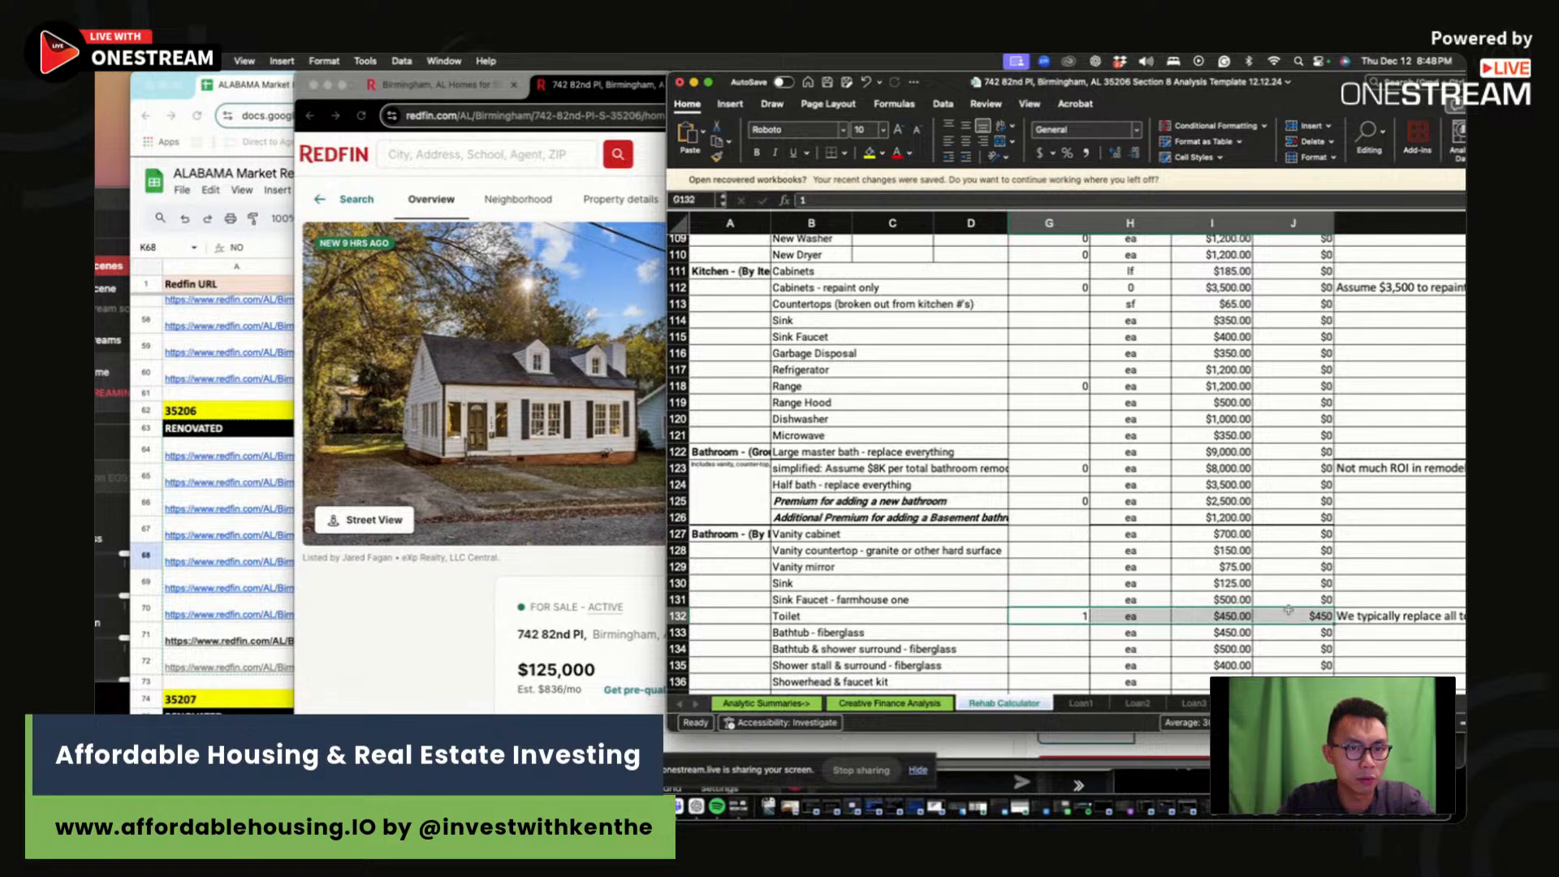
pyautogui.scroll(-2, 989, 591)
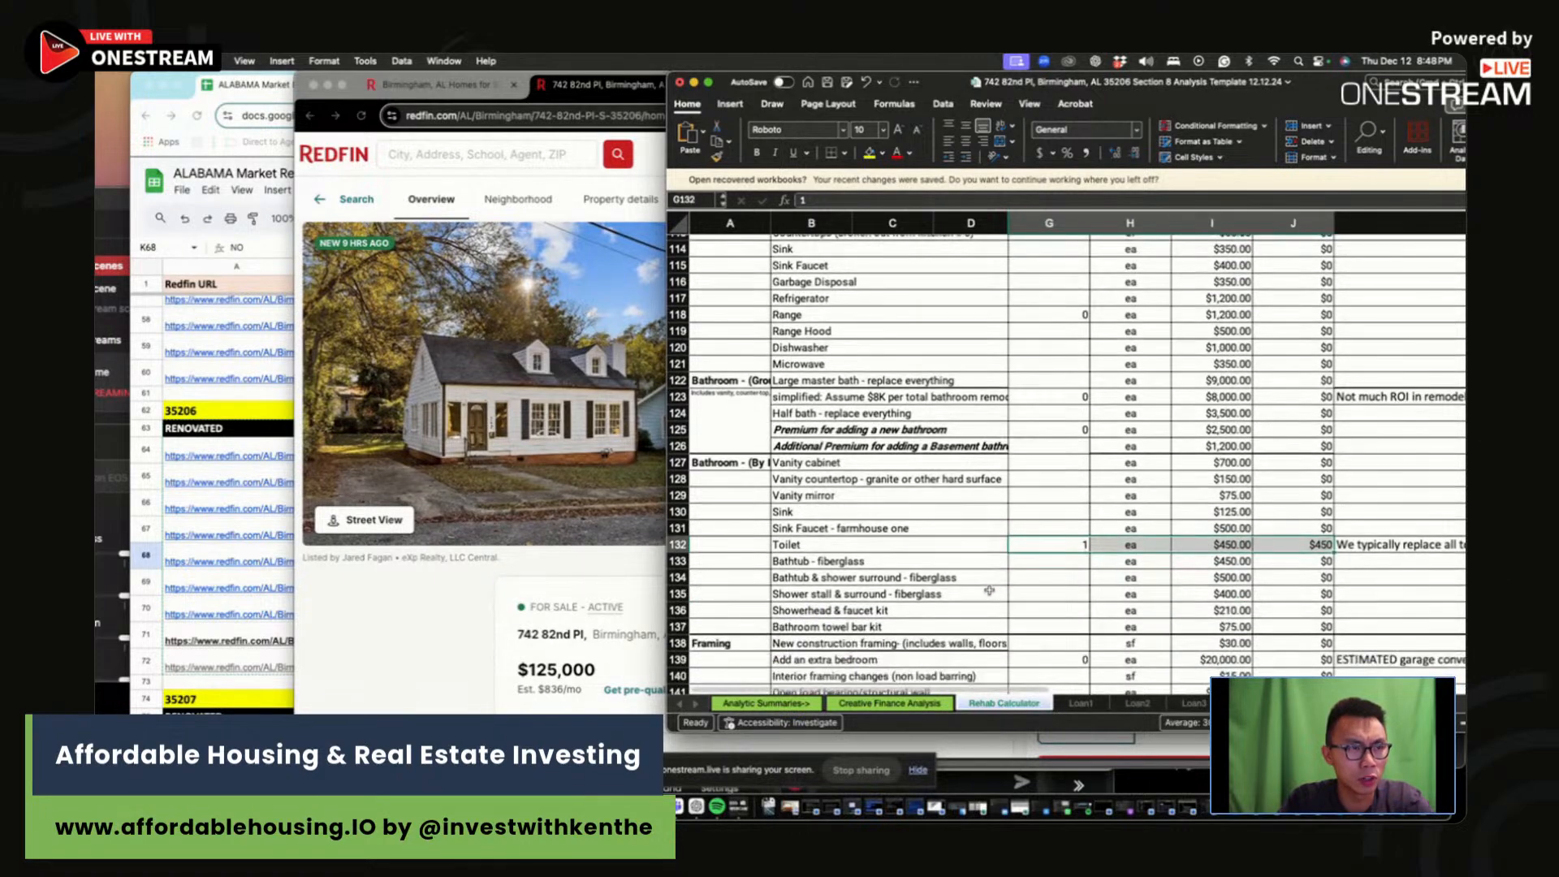
pyautogui.scroll(-10, 986, 588)
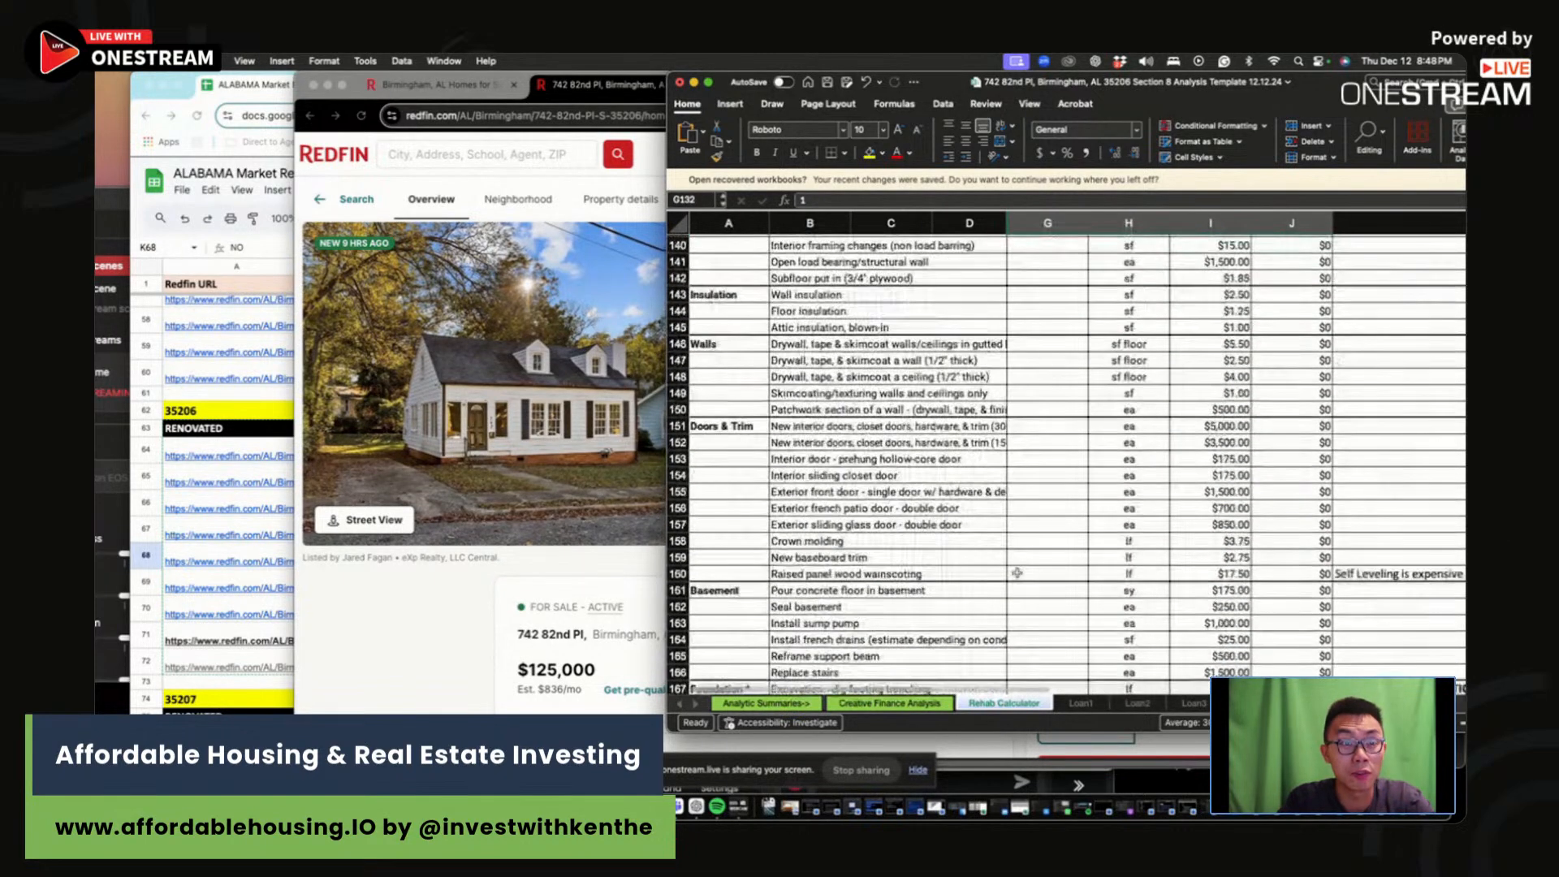
pyautogui.scroll(-15, 1016, 574)
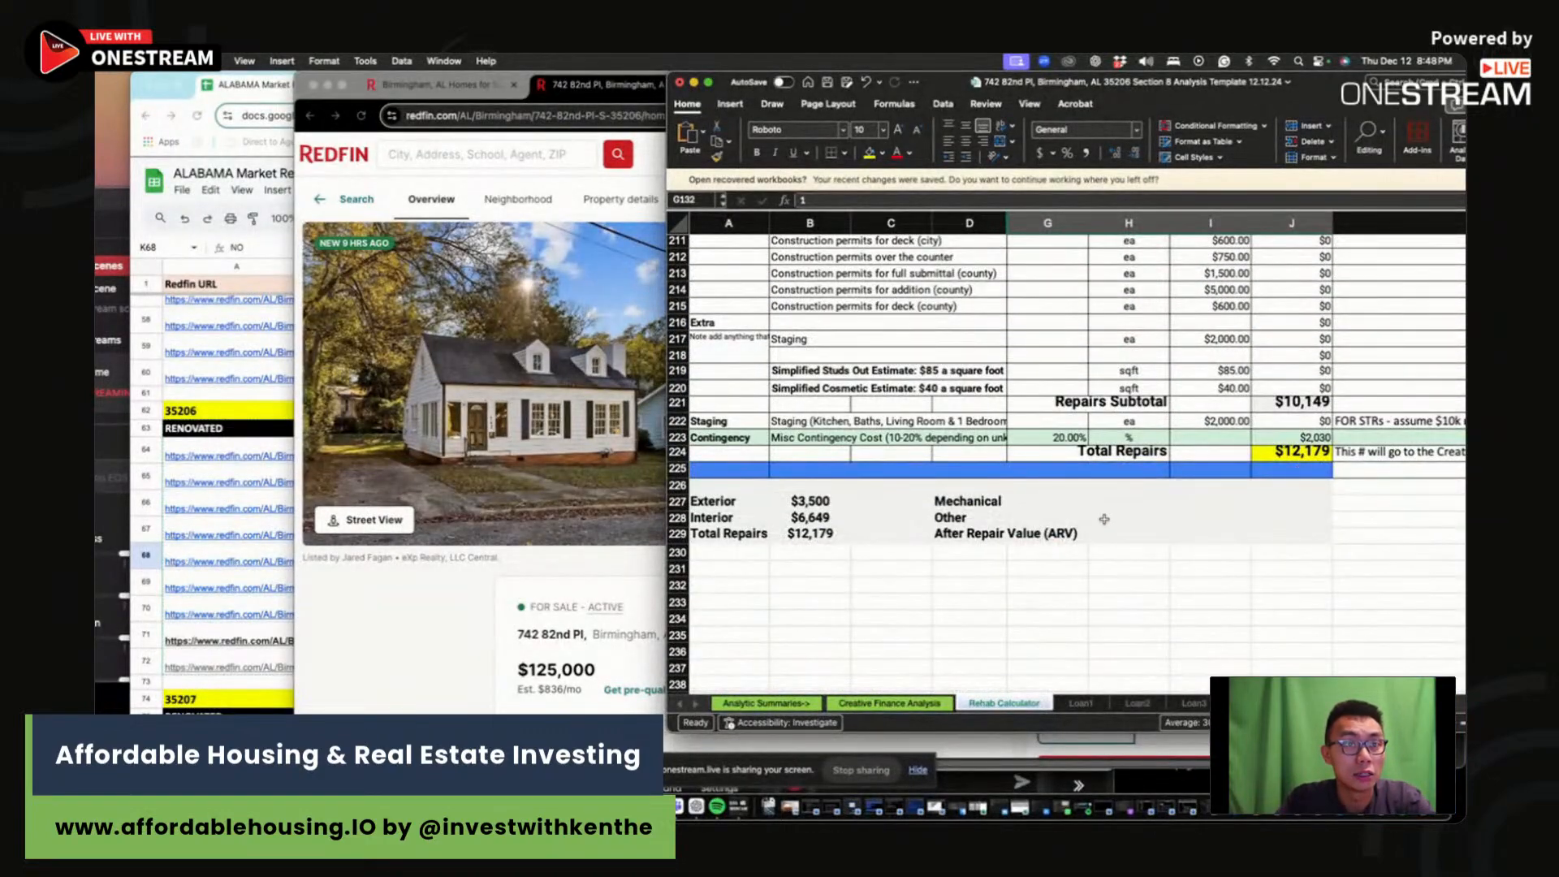
pyautogui.hscroll(1, 1104, 519)
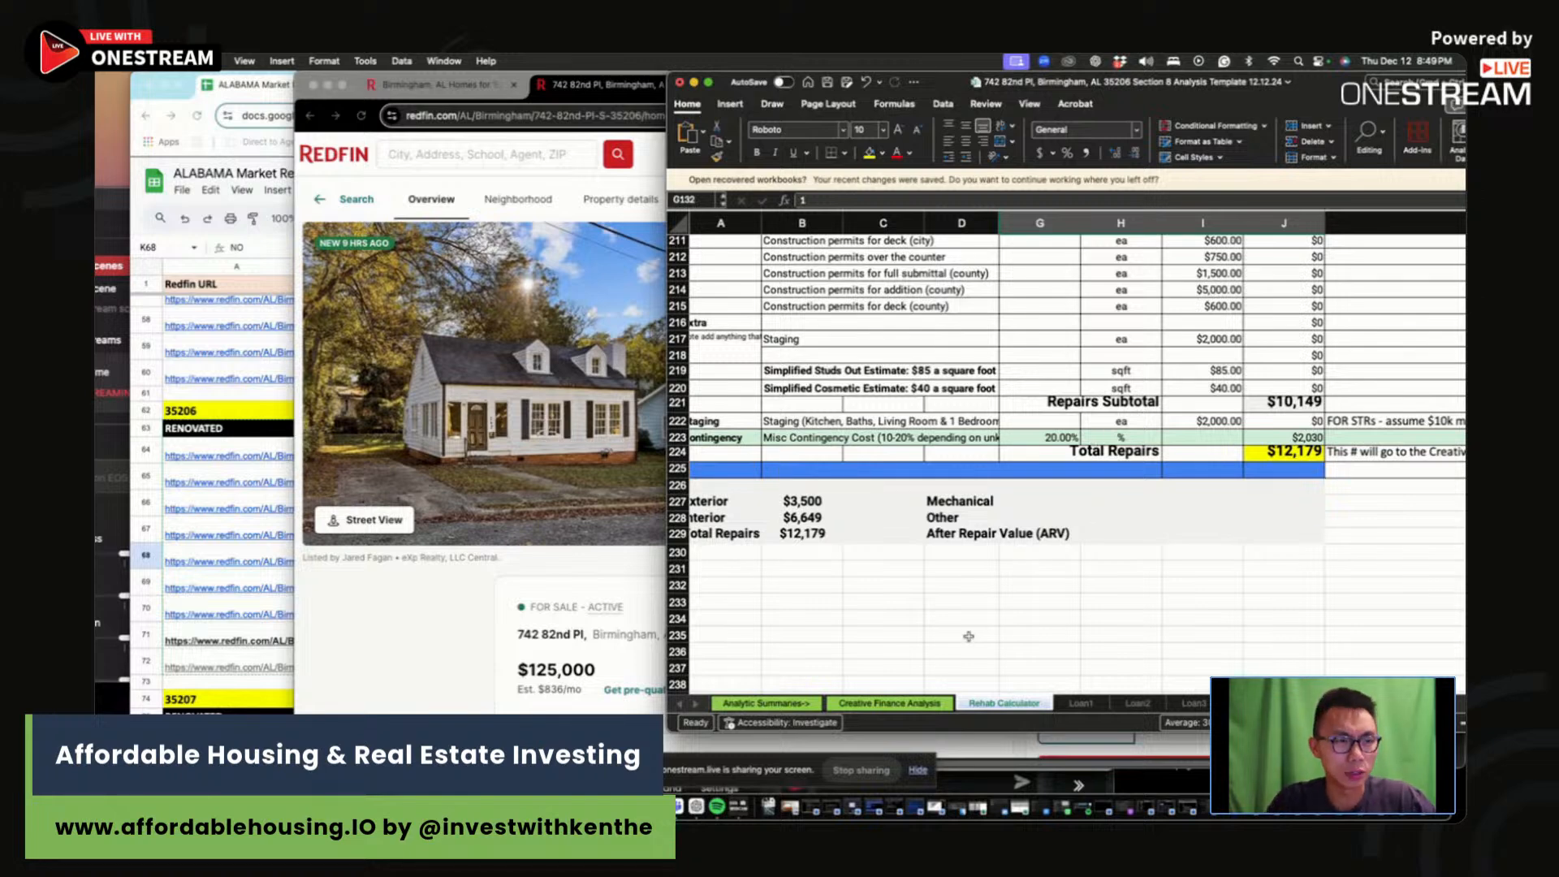
# Step: Confirm the $12,179 rehab total feeds Reno + Furnishing, then return to the Redfin listing
pyautogui.click(899, 704)
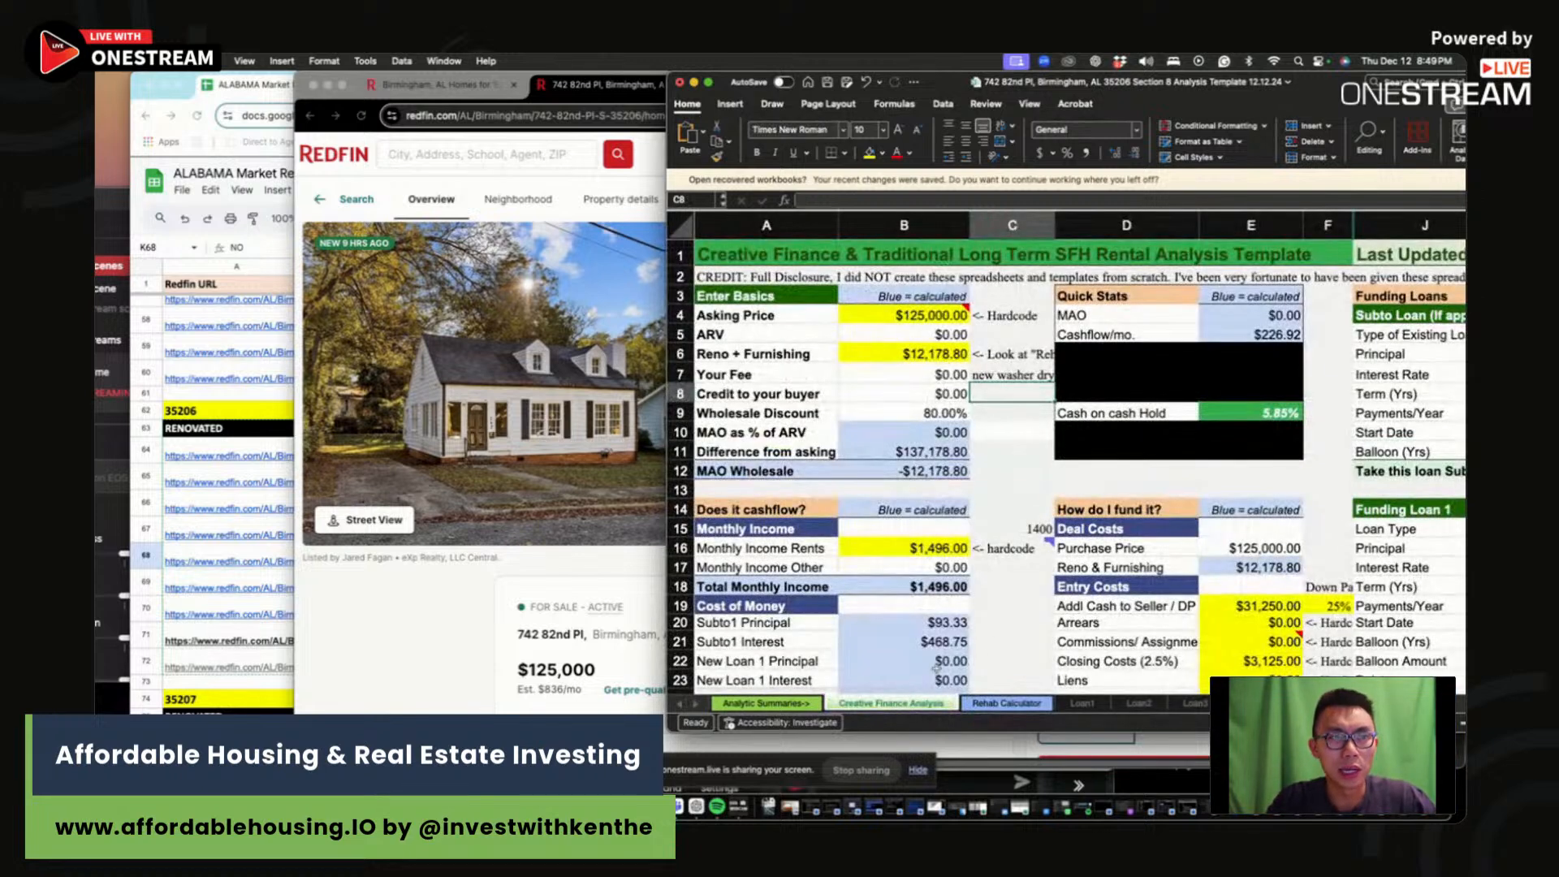
pyautogui.click(1034, 453)
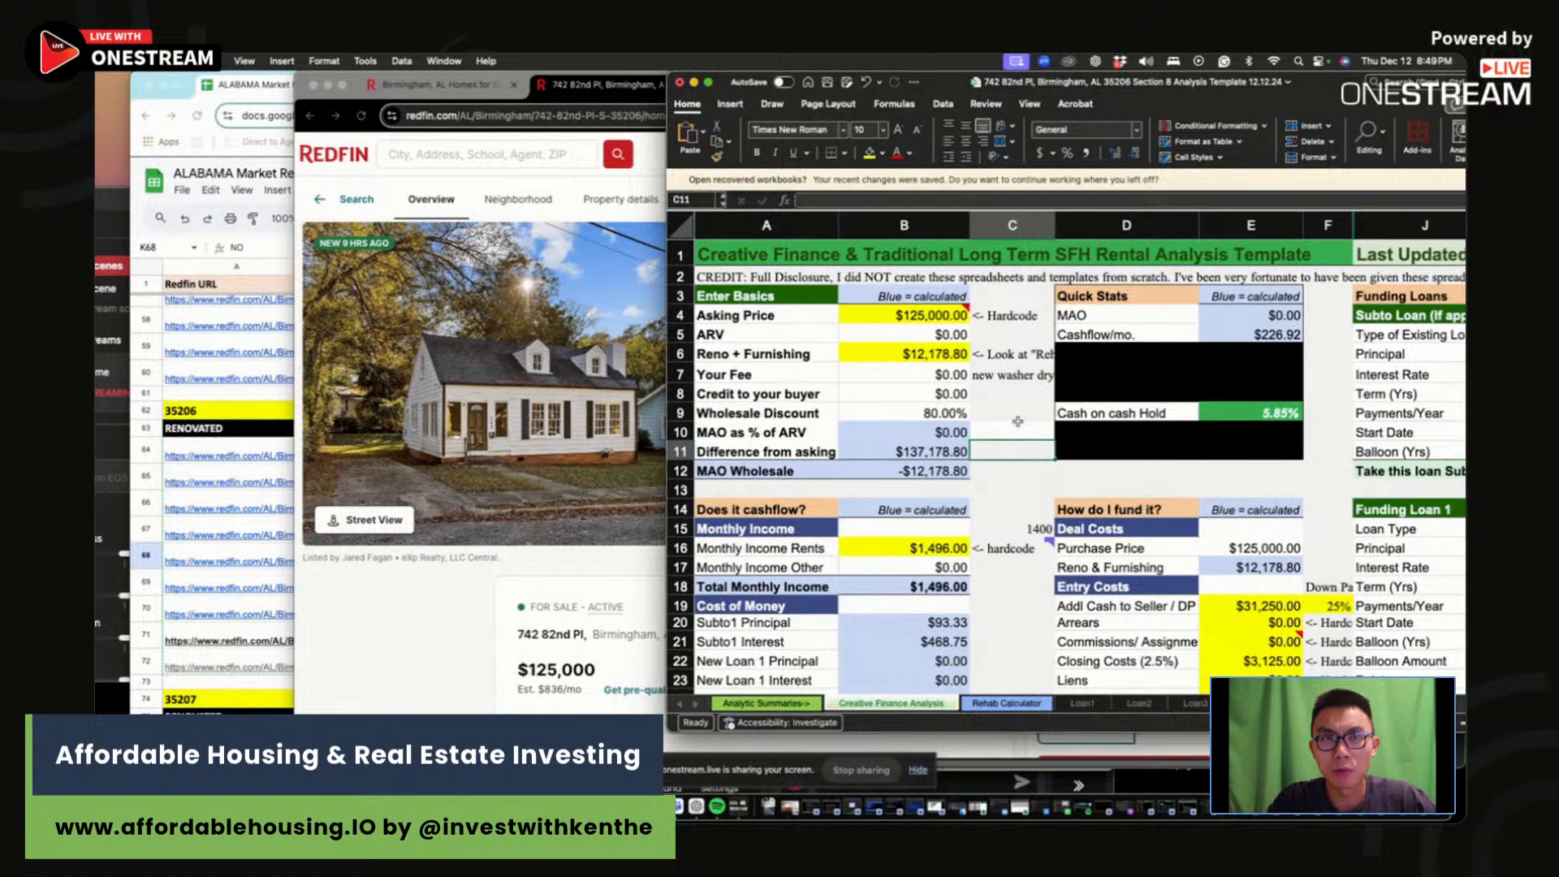
pyautogui.click(891, 356)
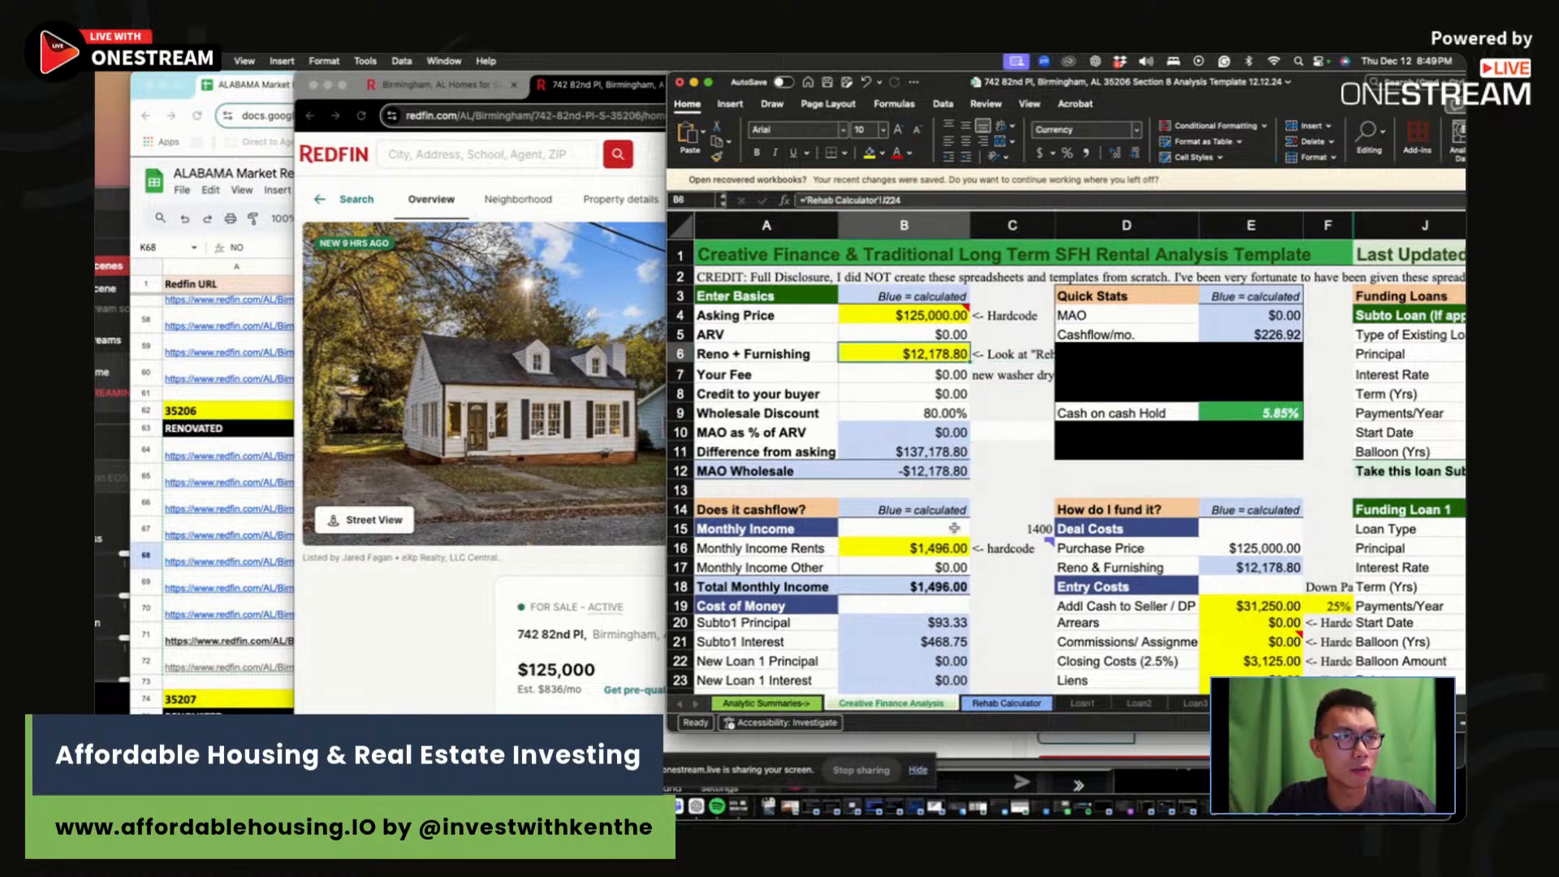
pyautogui.scroll(-3, 954, 528)
pyautogui.click(896, 433)
pyautogui.click(479, 586)
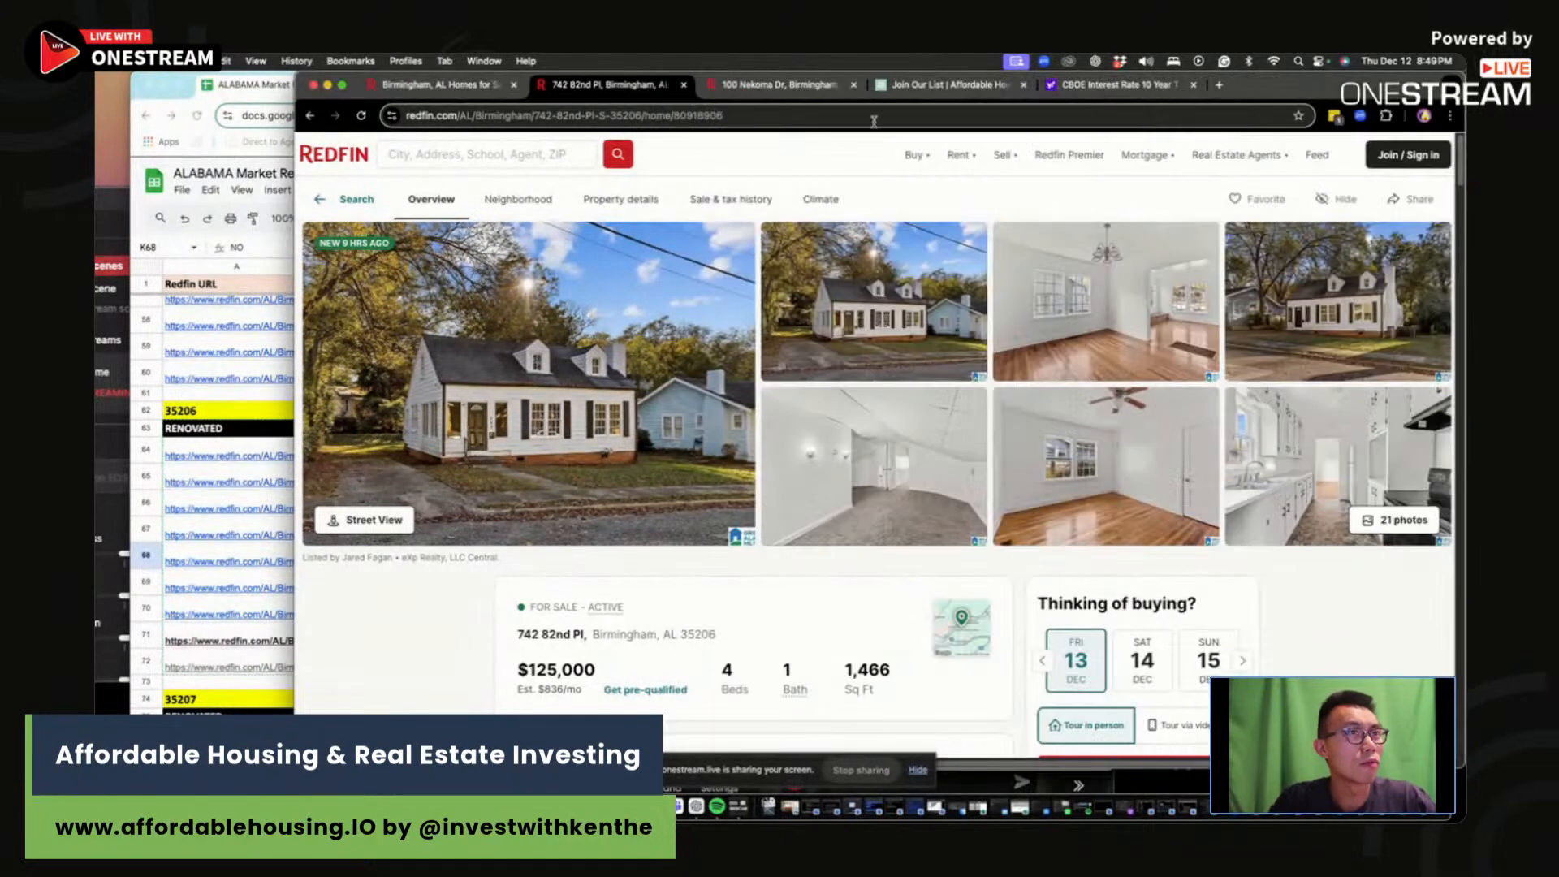
# Step: Go to AffordableHousing.com's Market Rent Estimator under the Owners menu
pyautogui.press('super+t')
pyautogui.write('AFF')
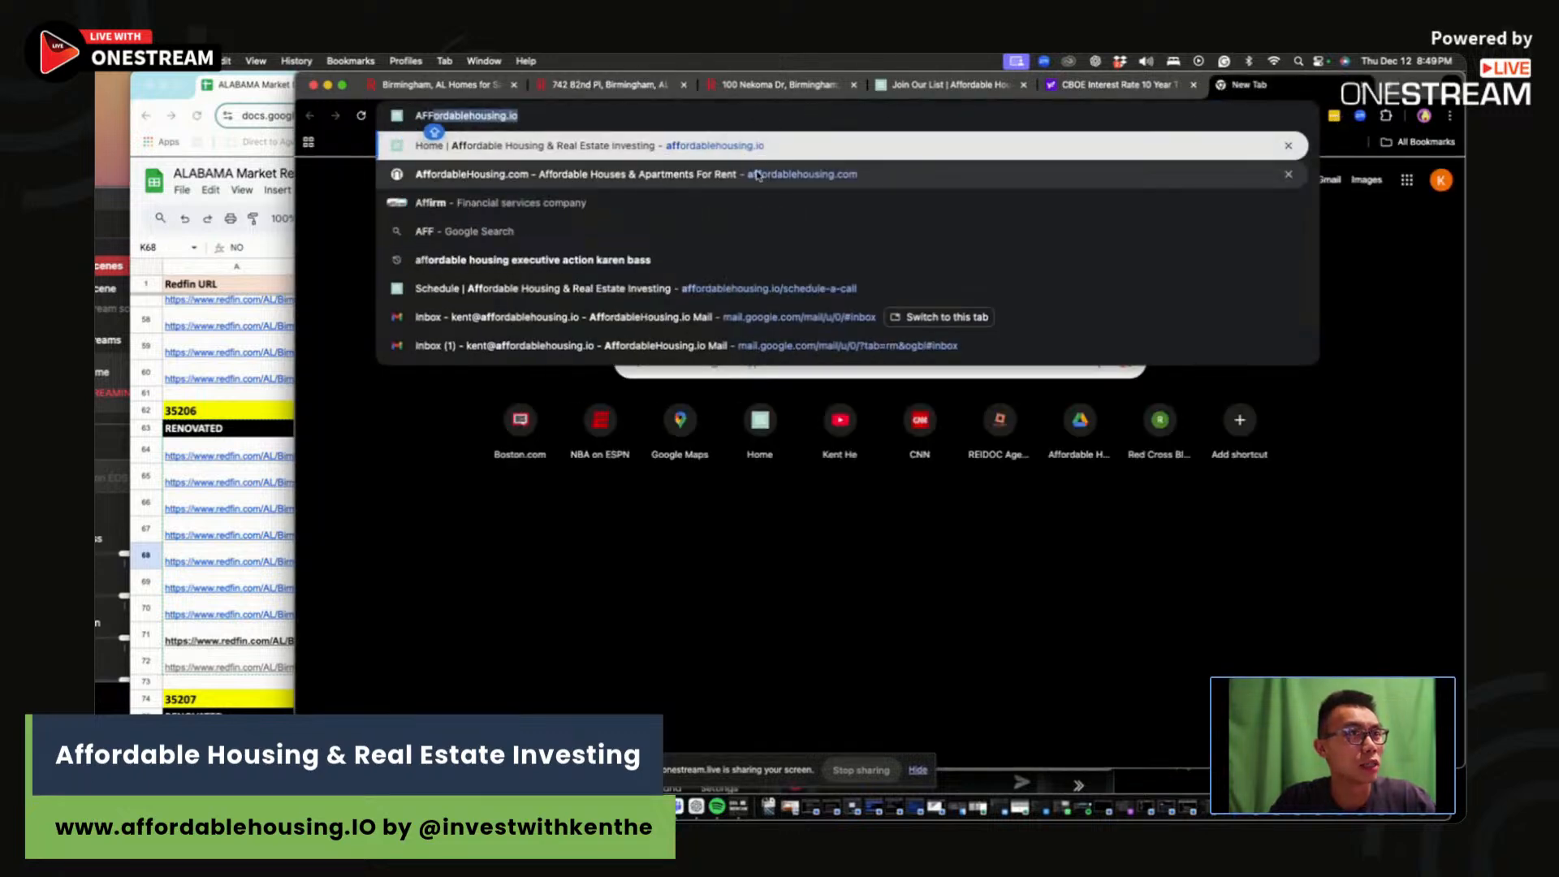
pyautogui.click(757, 175)
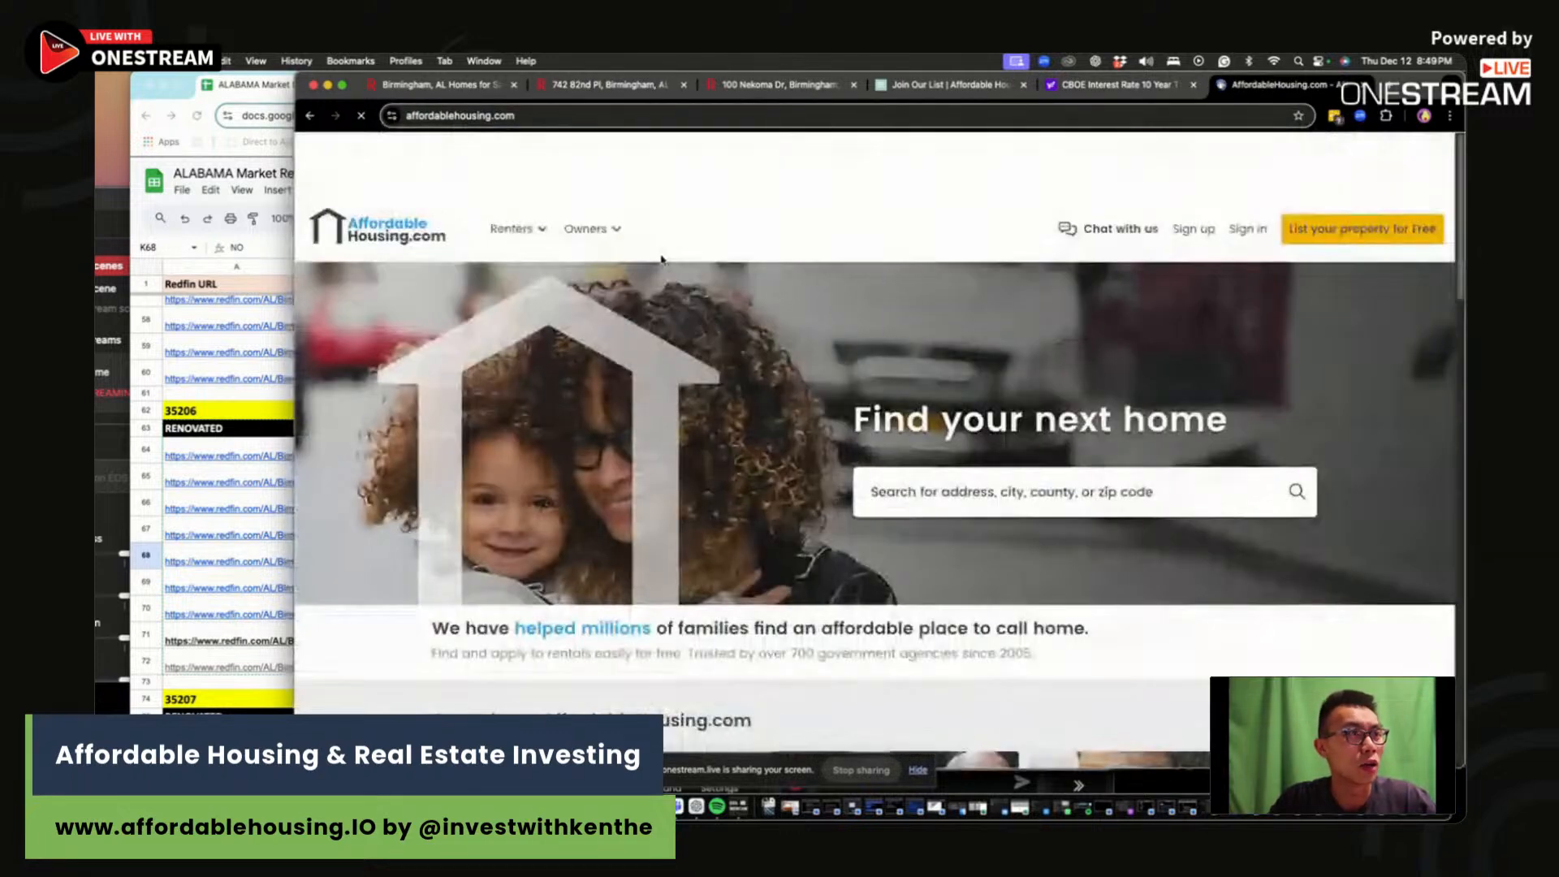
pyautogui.click(586, 230)
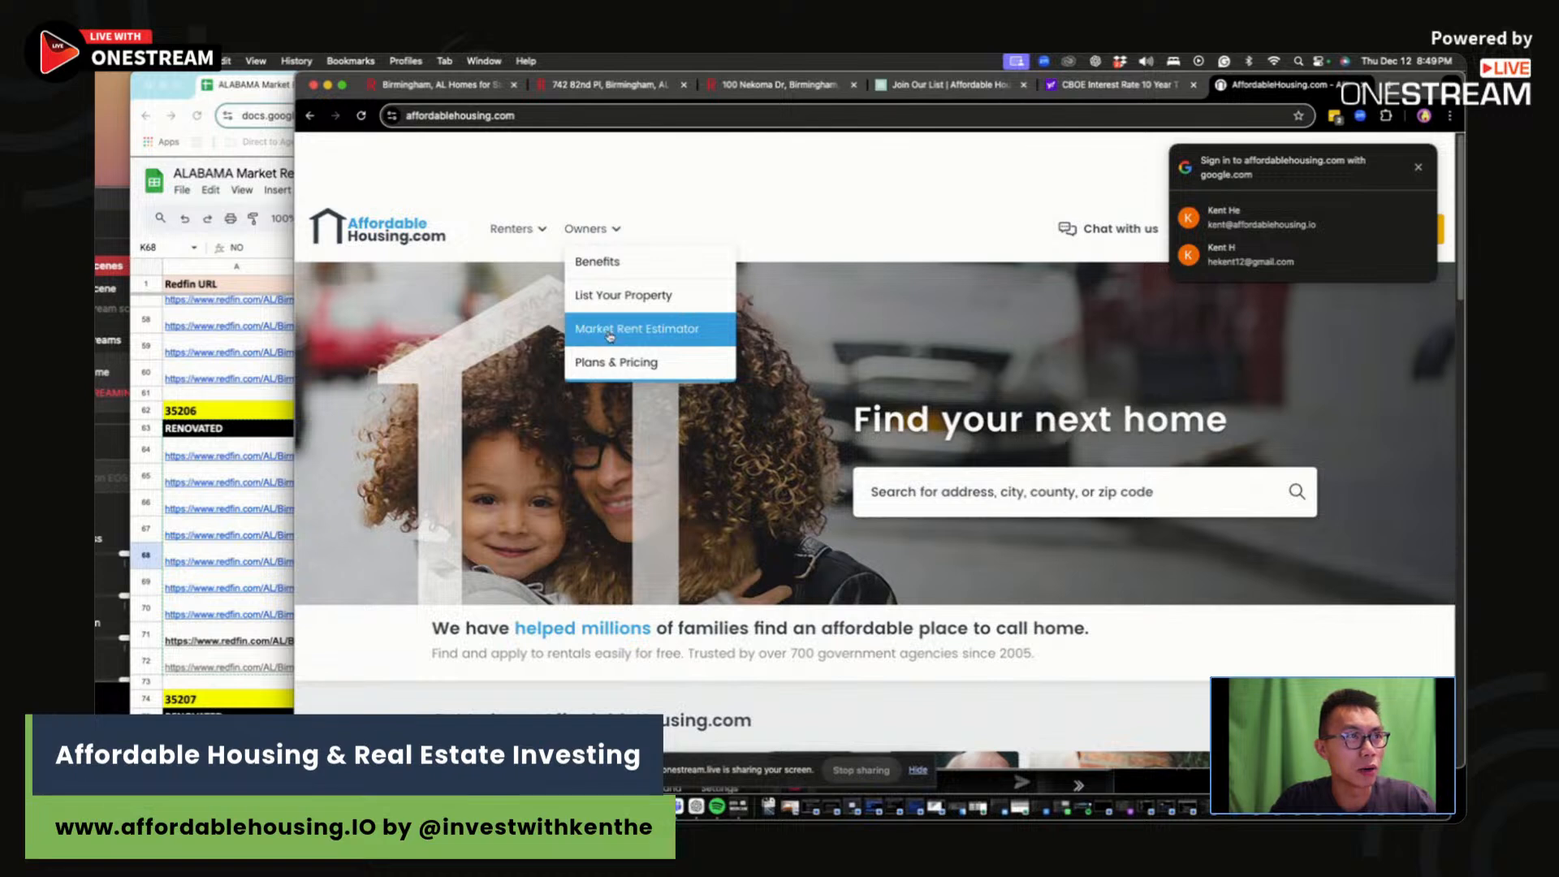
pyautogui.moveTo(614, 227)
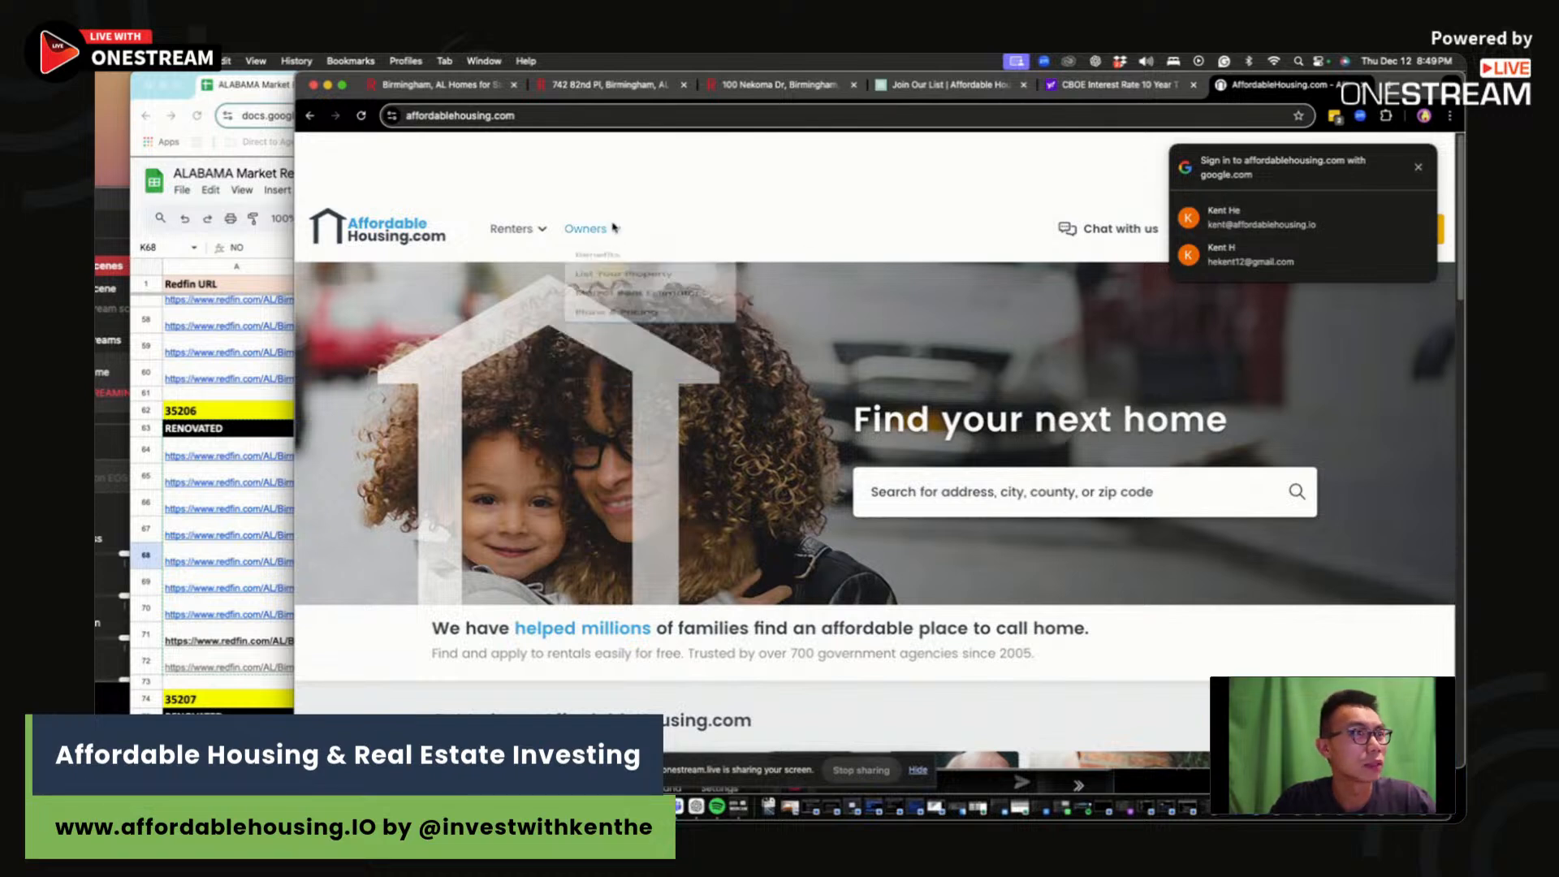
pyautogui.click(1420, 168)
pyautogui.moveTo(592, 230)
pyautogui.click(611, 333)
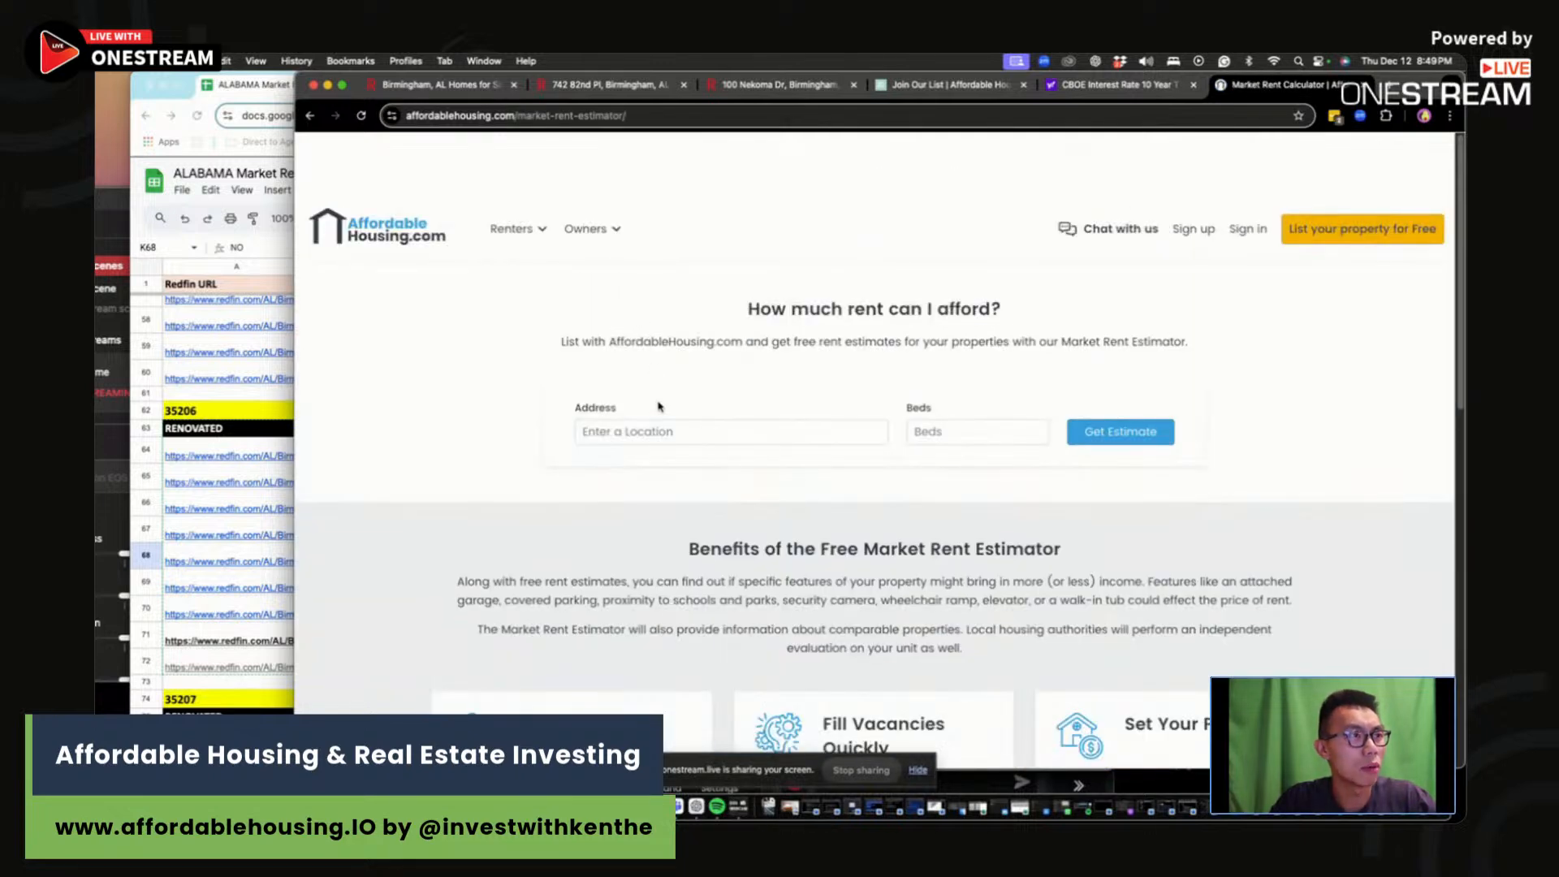
# Step: Estimate rent for the listing address with 4 beds, giving $1,498 within 2.62 miles
pyautogui.click(654, 431)
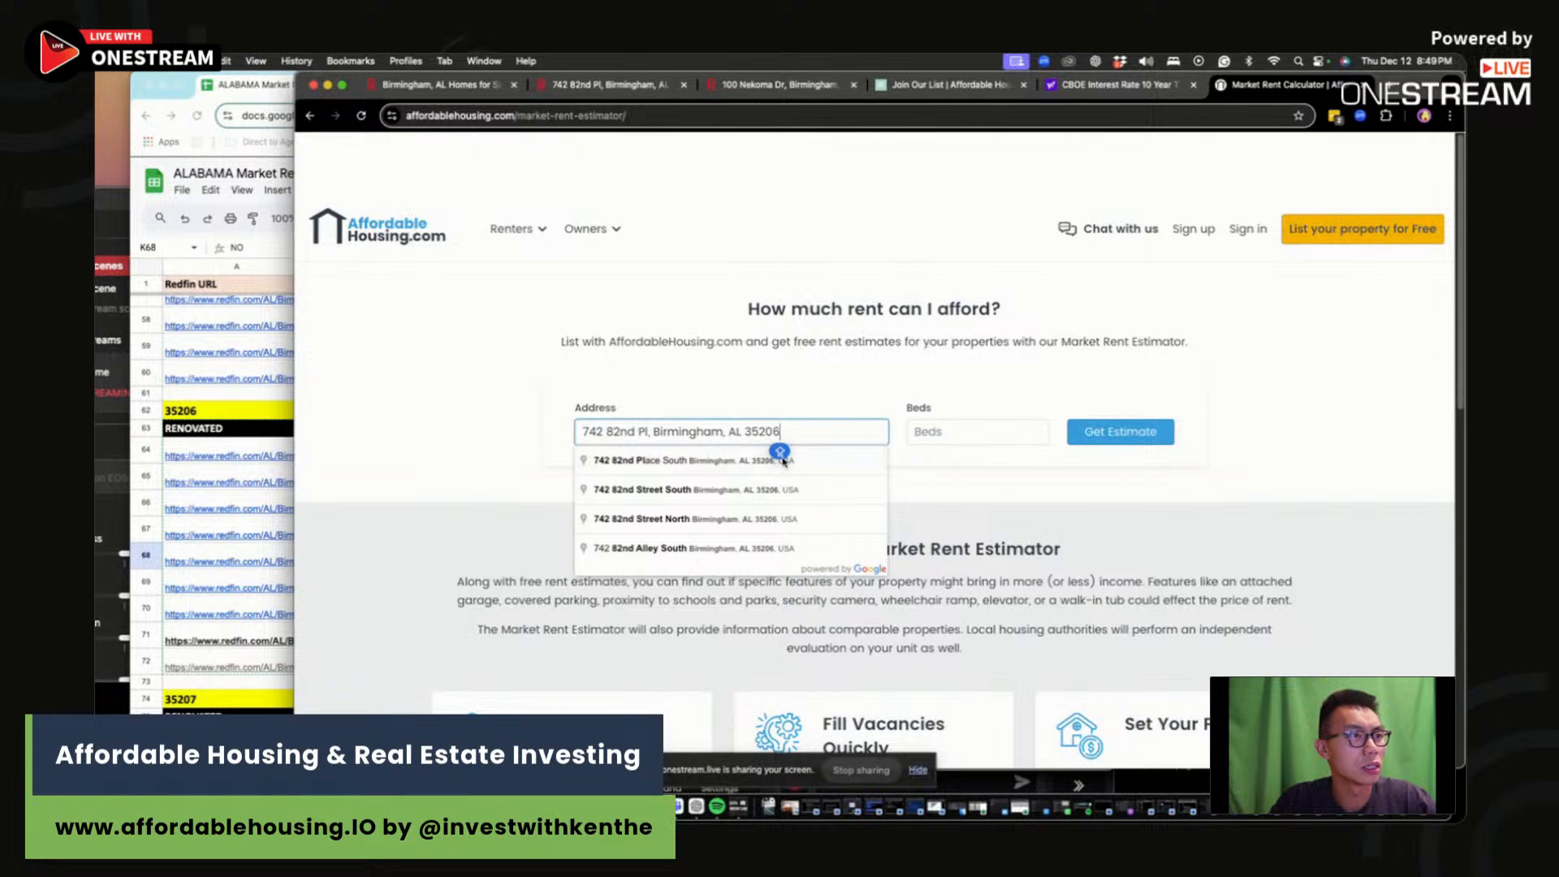
pyautogui.press('Tab')
pyautogui.write('4')
pyautogui.click(1121, 432)
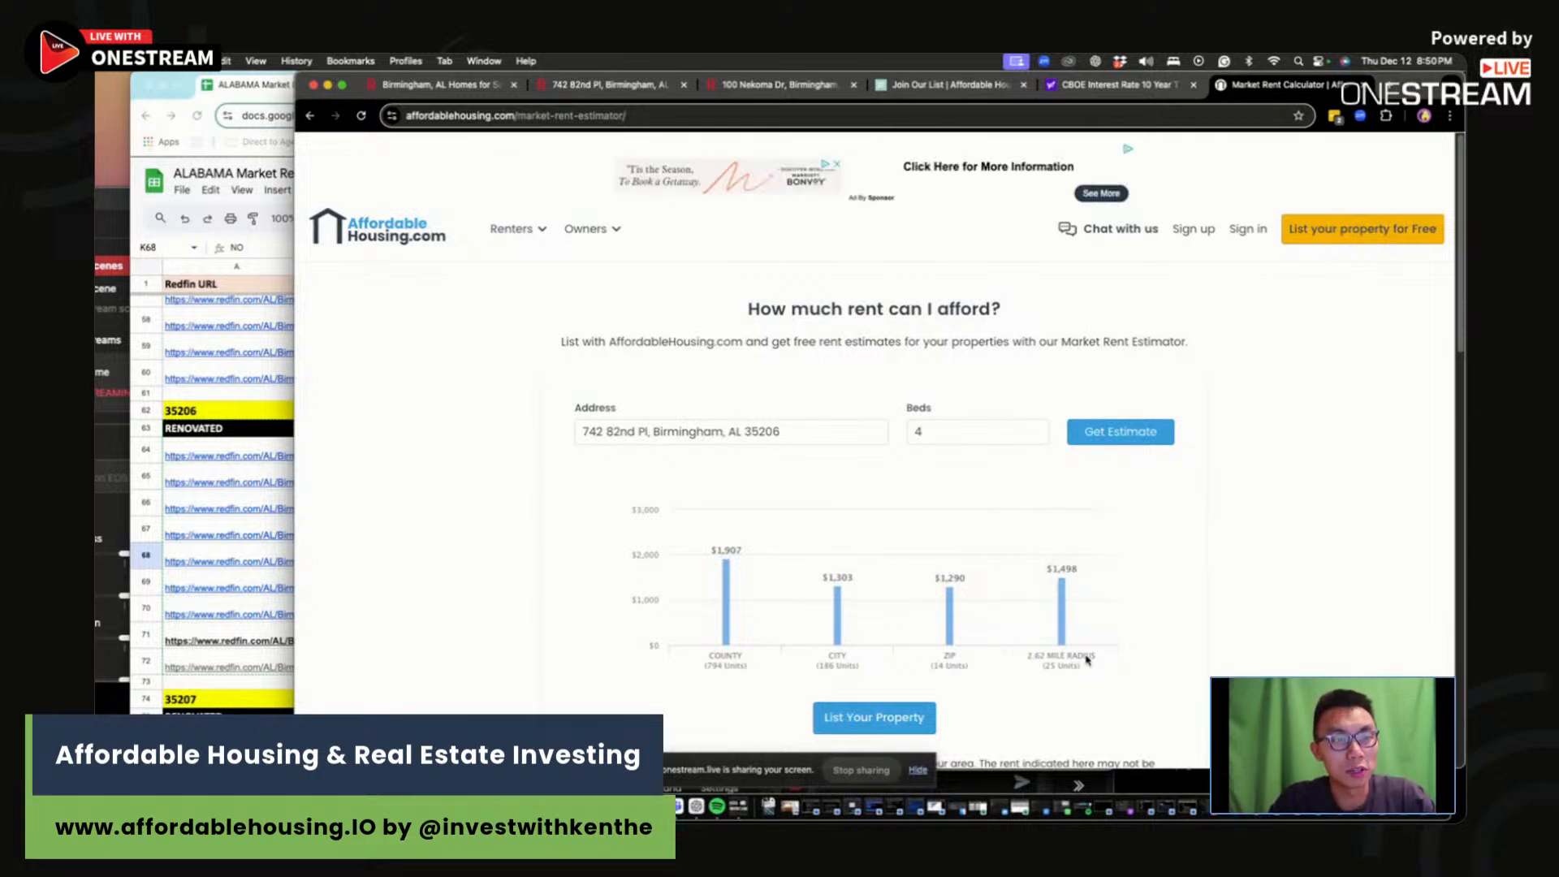
pyautogui.press('super+Tab')
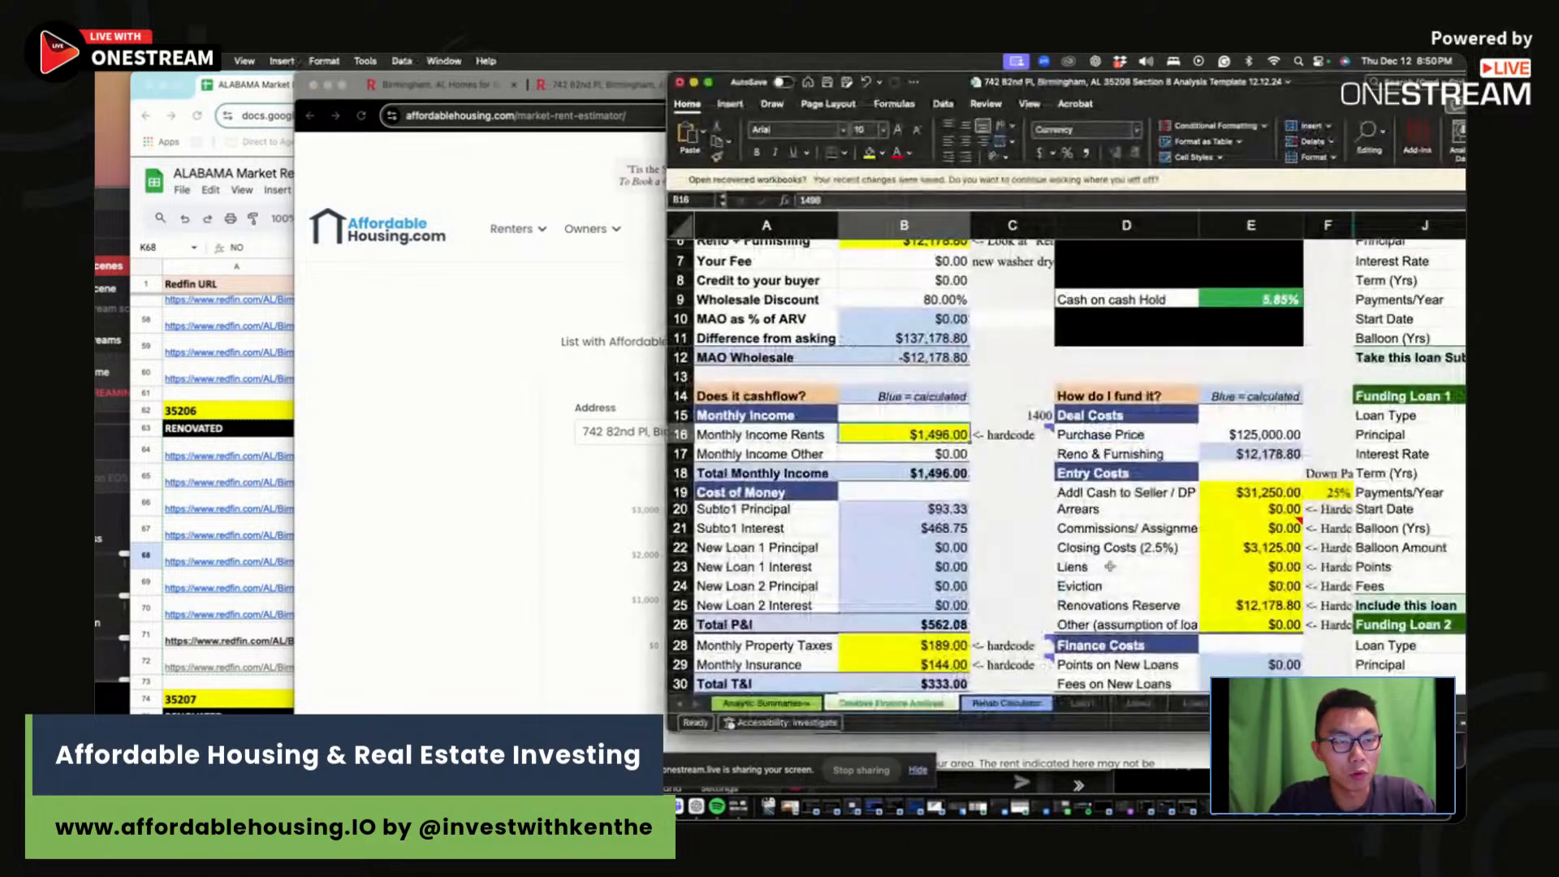
# Step: Enter $1,498 as the monthly rent in B16
pyautogui.click(945, 436)
pyautogui.write('1498')
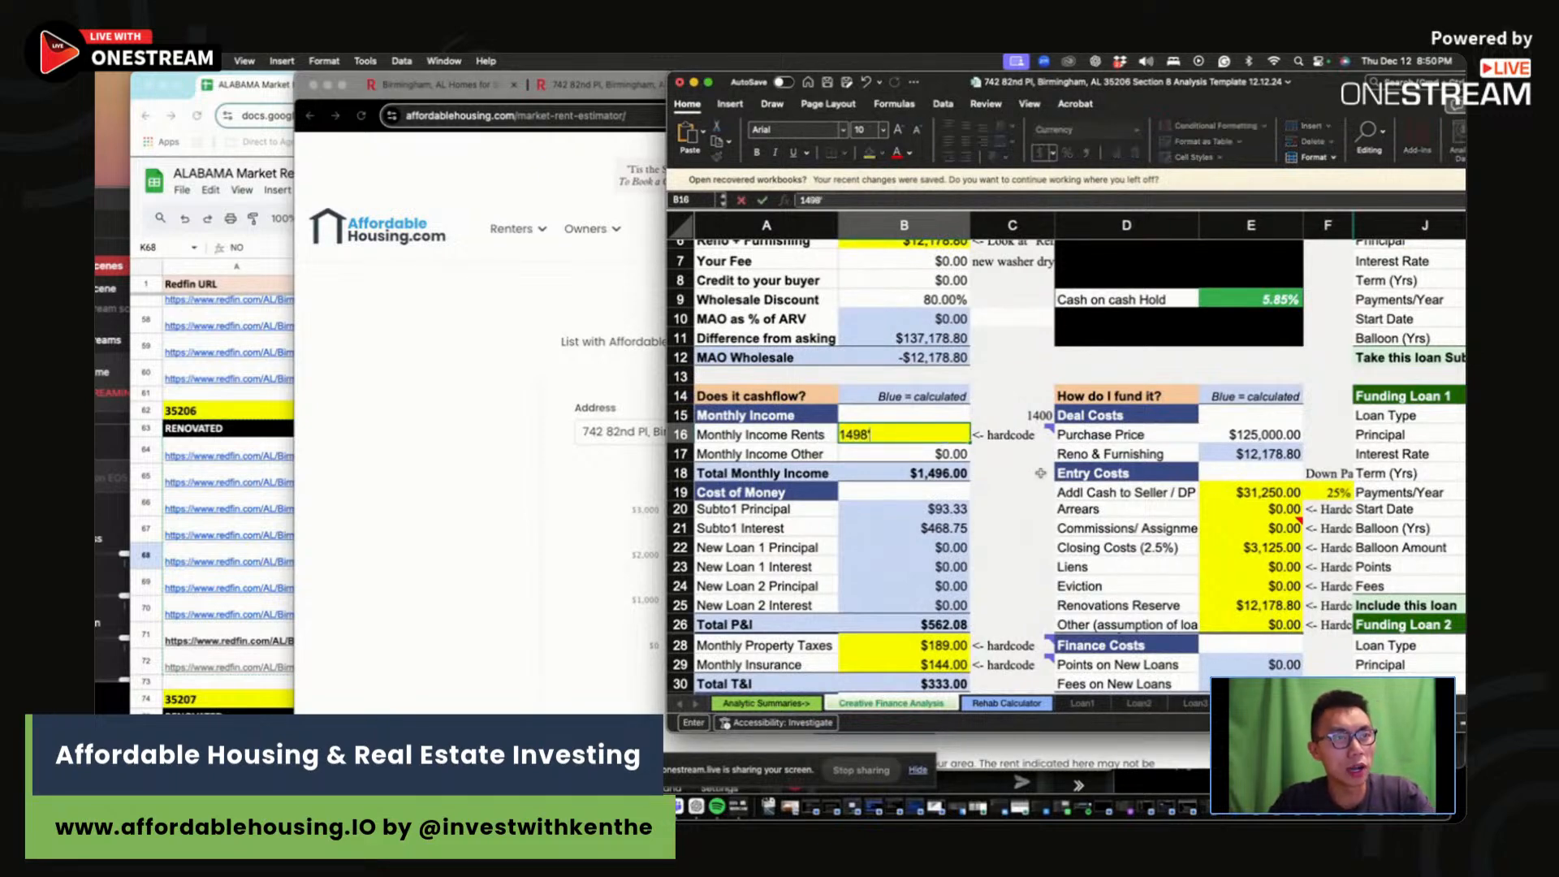
pyautogui.press('Return')
pyautogui.click(942, 436)
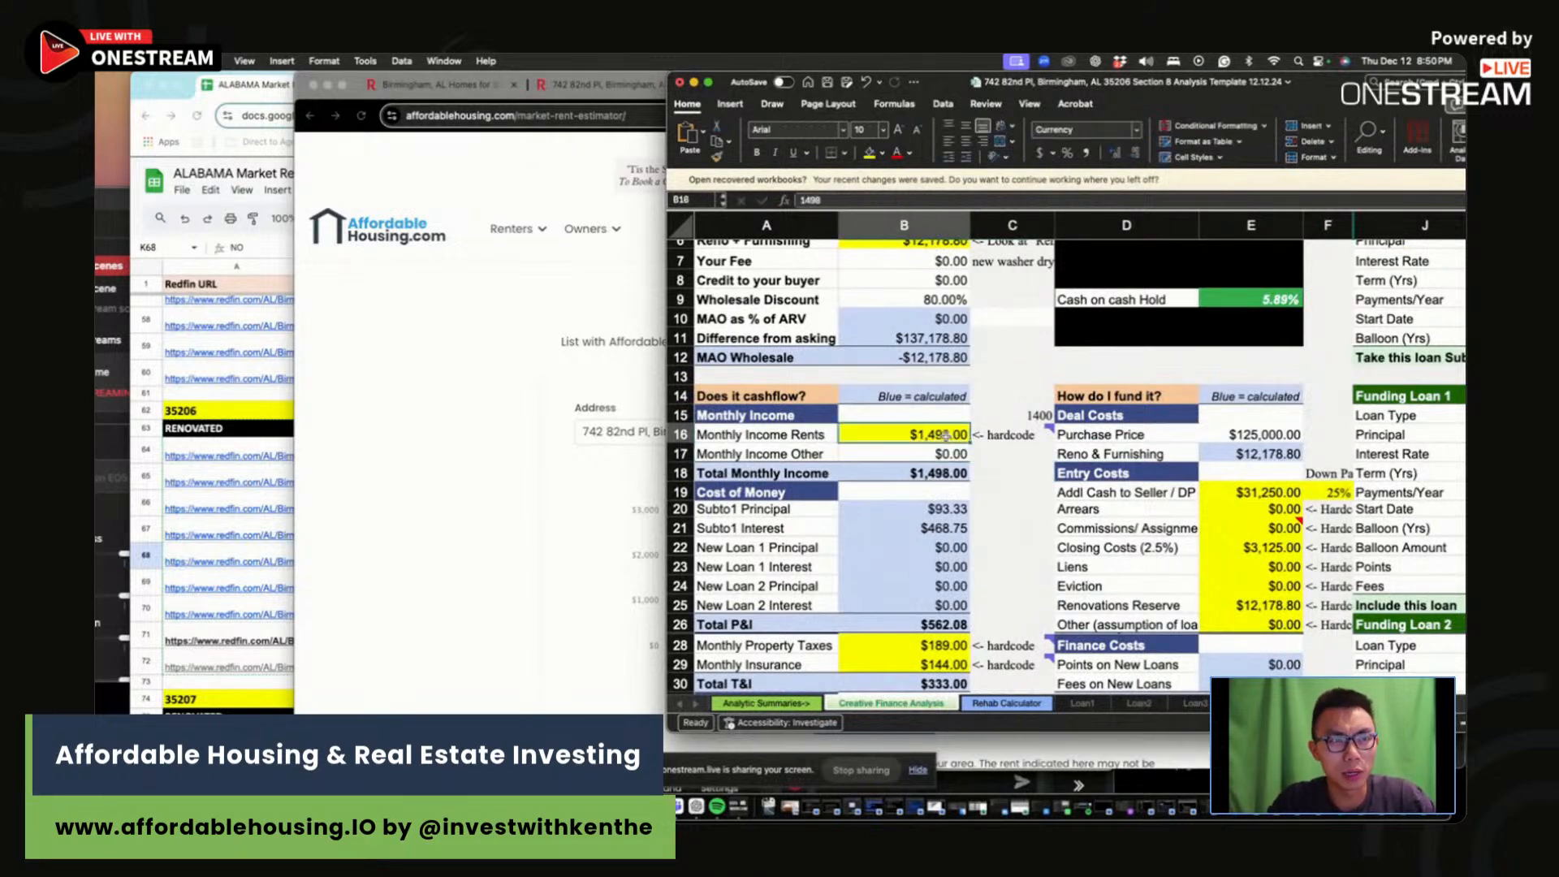
# Step: Check the Redfin listing, then enter $100 as the monthly property taxes
pyautogui.click(1126, 528)
pyautogui.scroll(-2, 1126, 528)
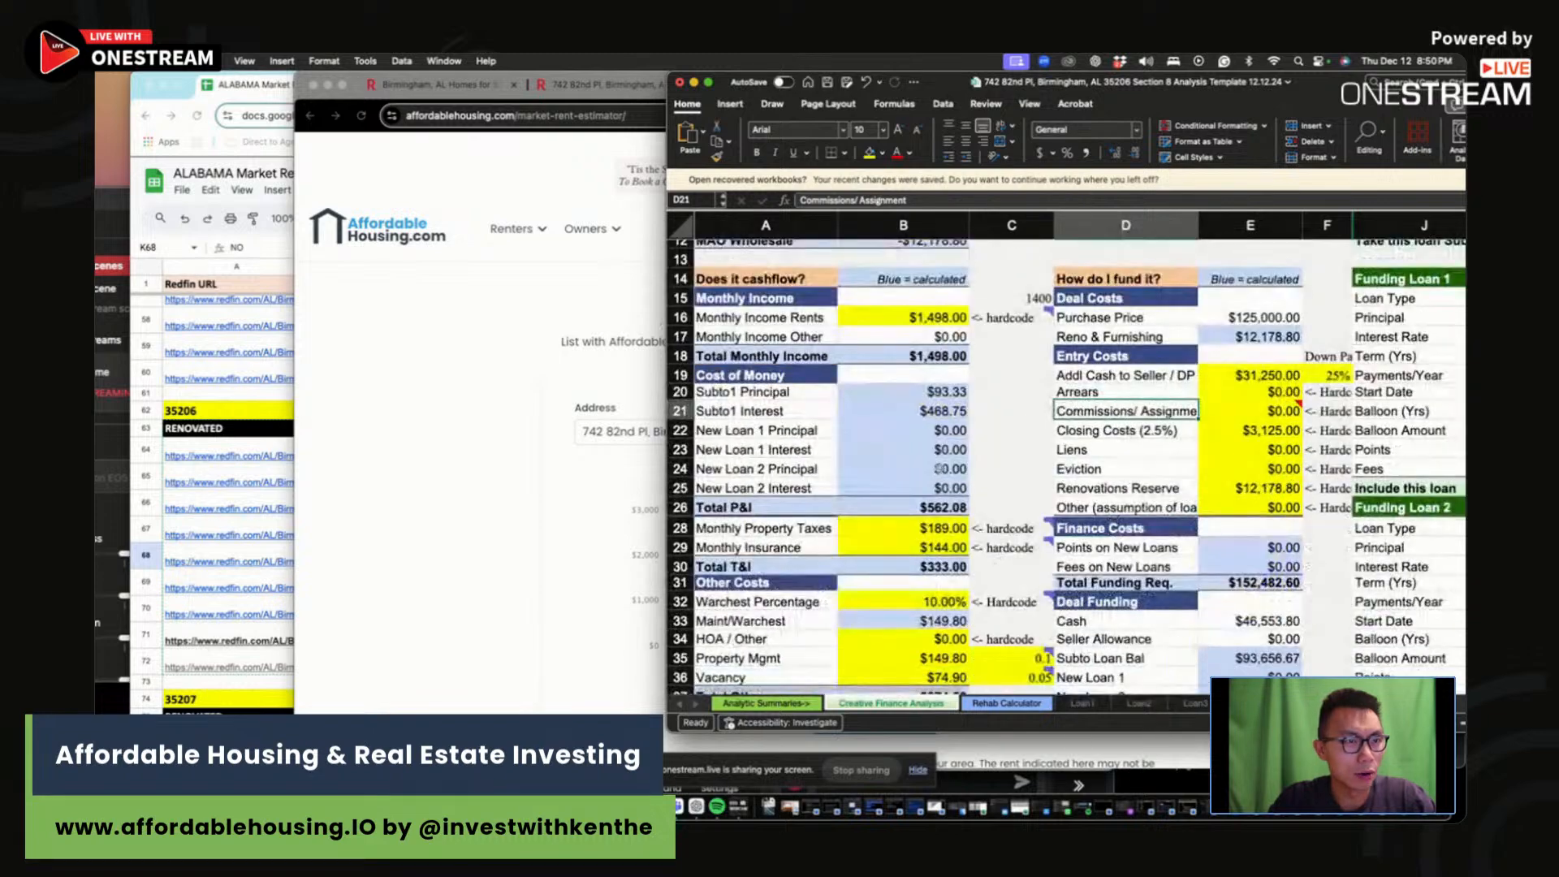
pyautogui.click(618, 389)
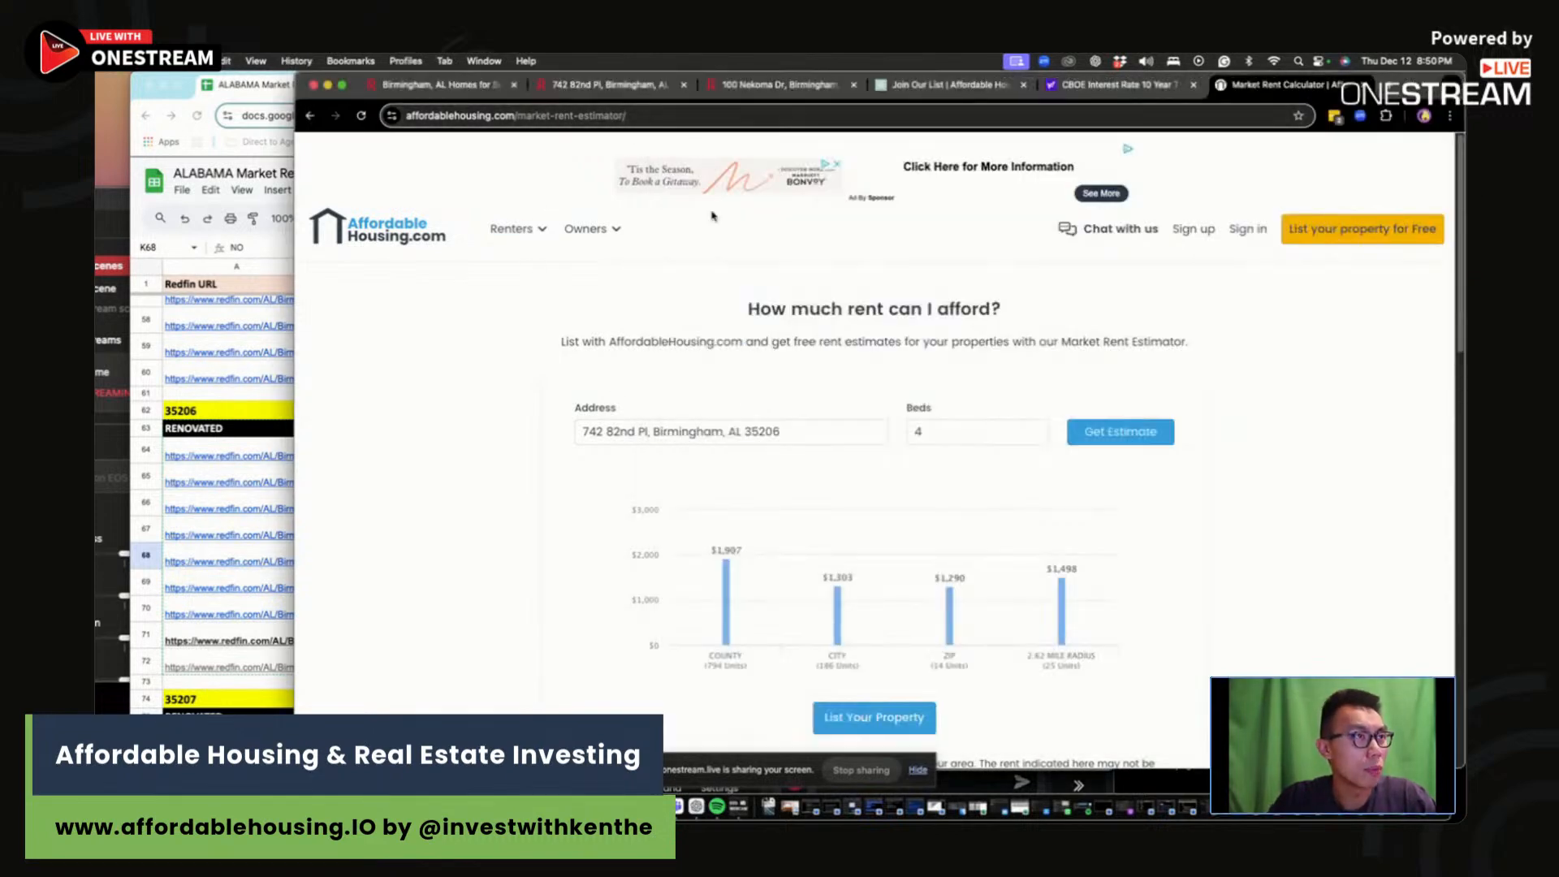
pyautogui.click(640, 87)
pyautogui.scroll(-15, 773, 473)
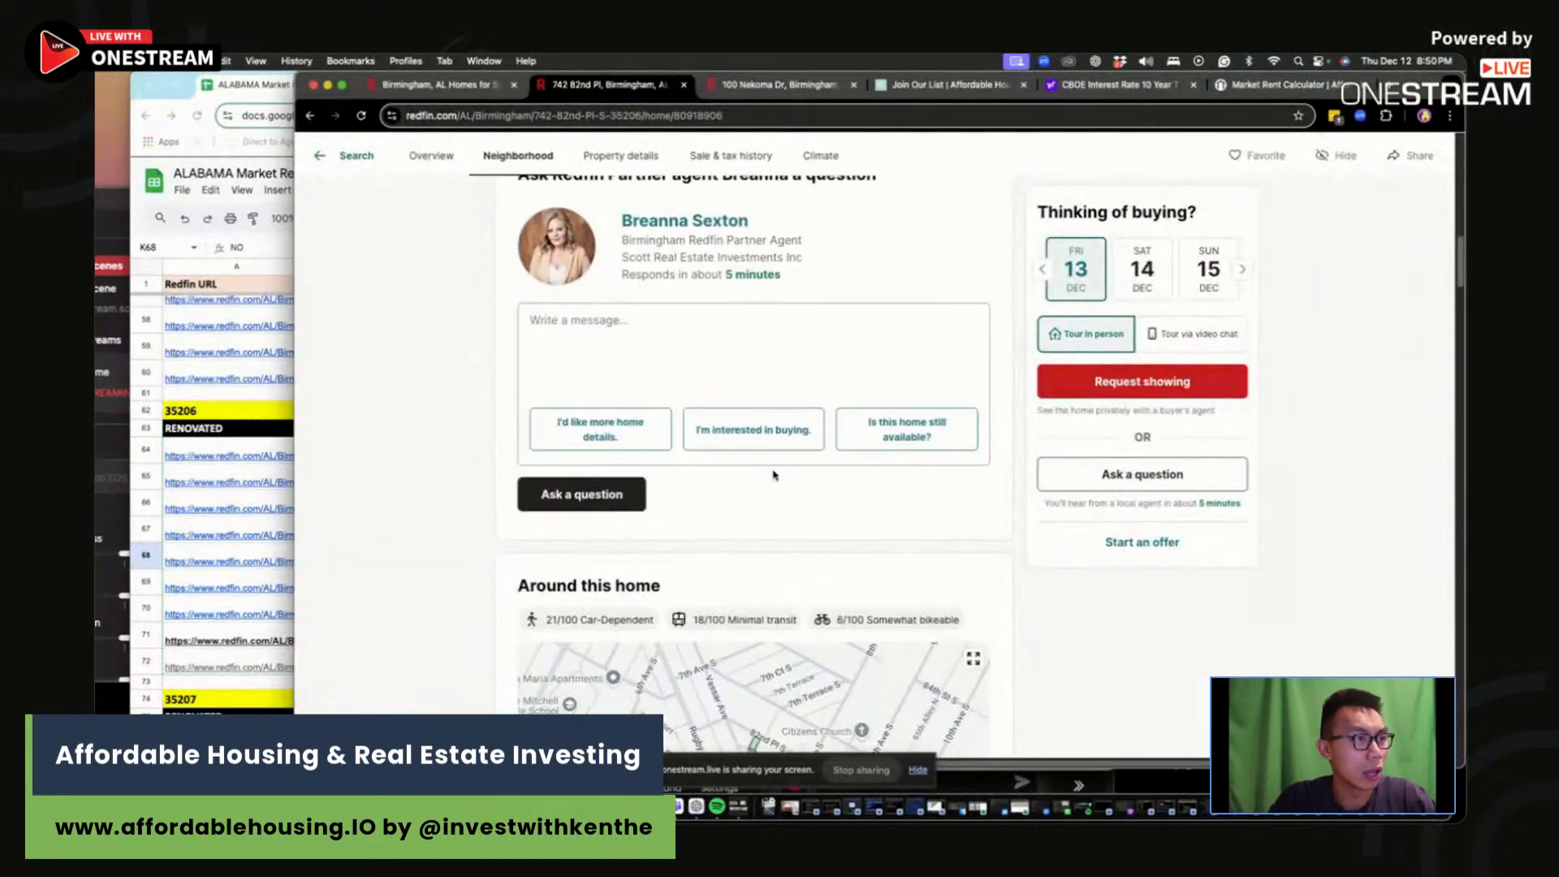
pyautogui.scroll(-5, 773, 473)
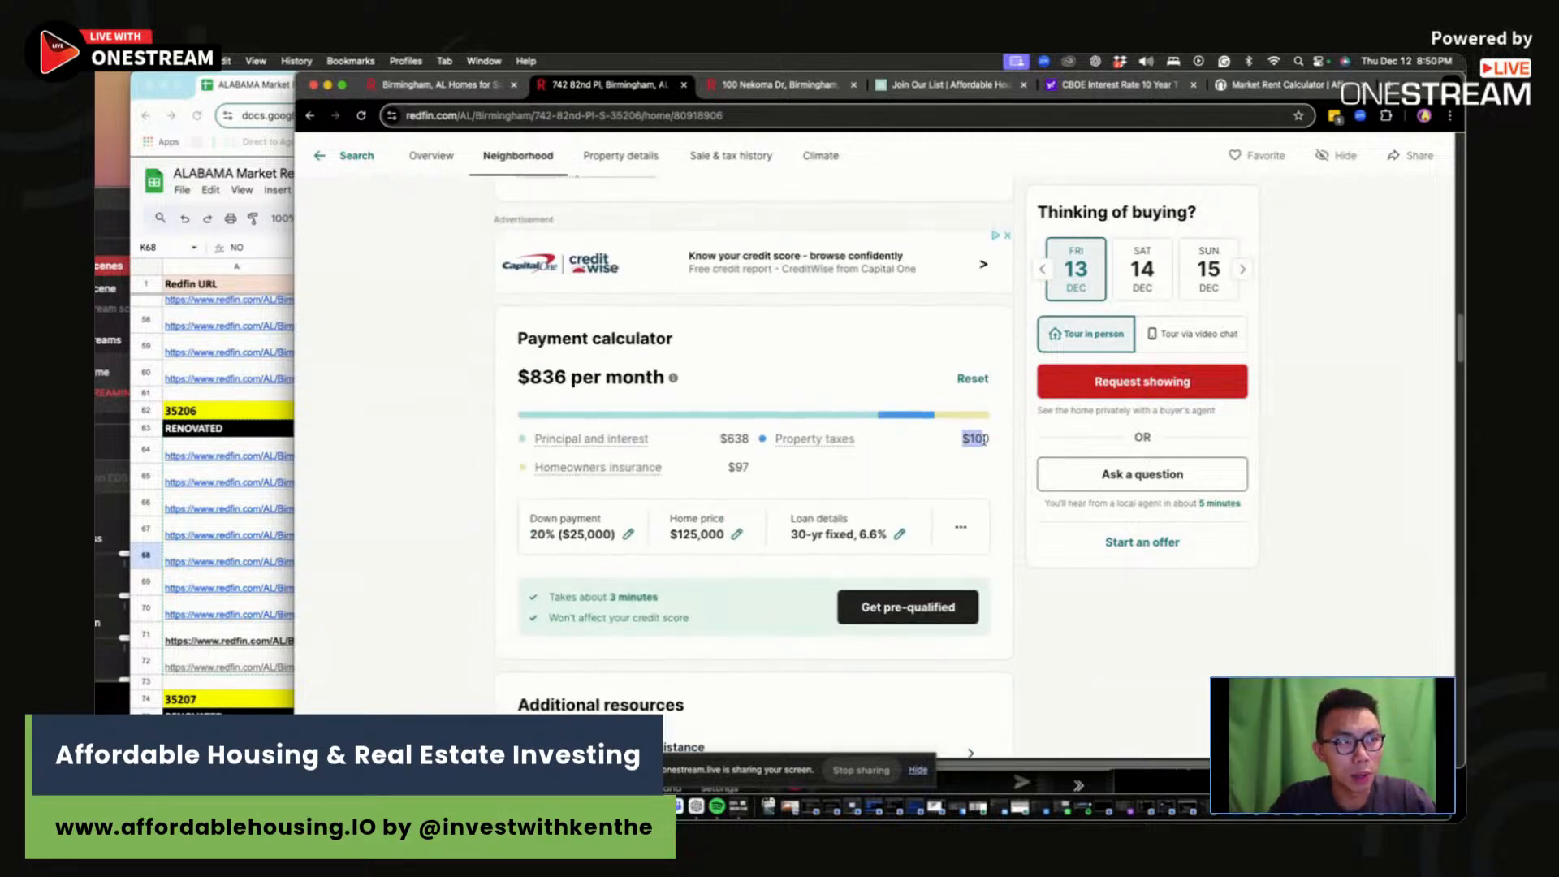
pyautogui.press('super+Tab')
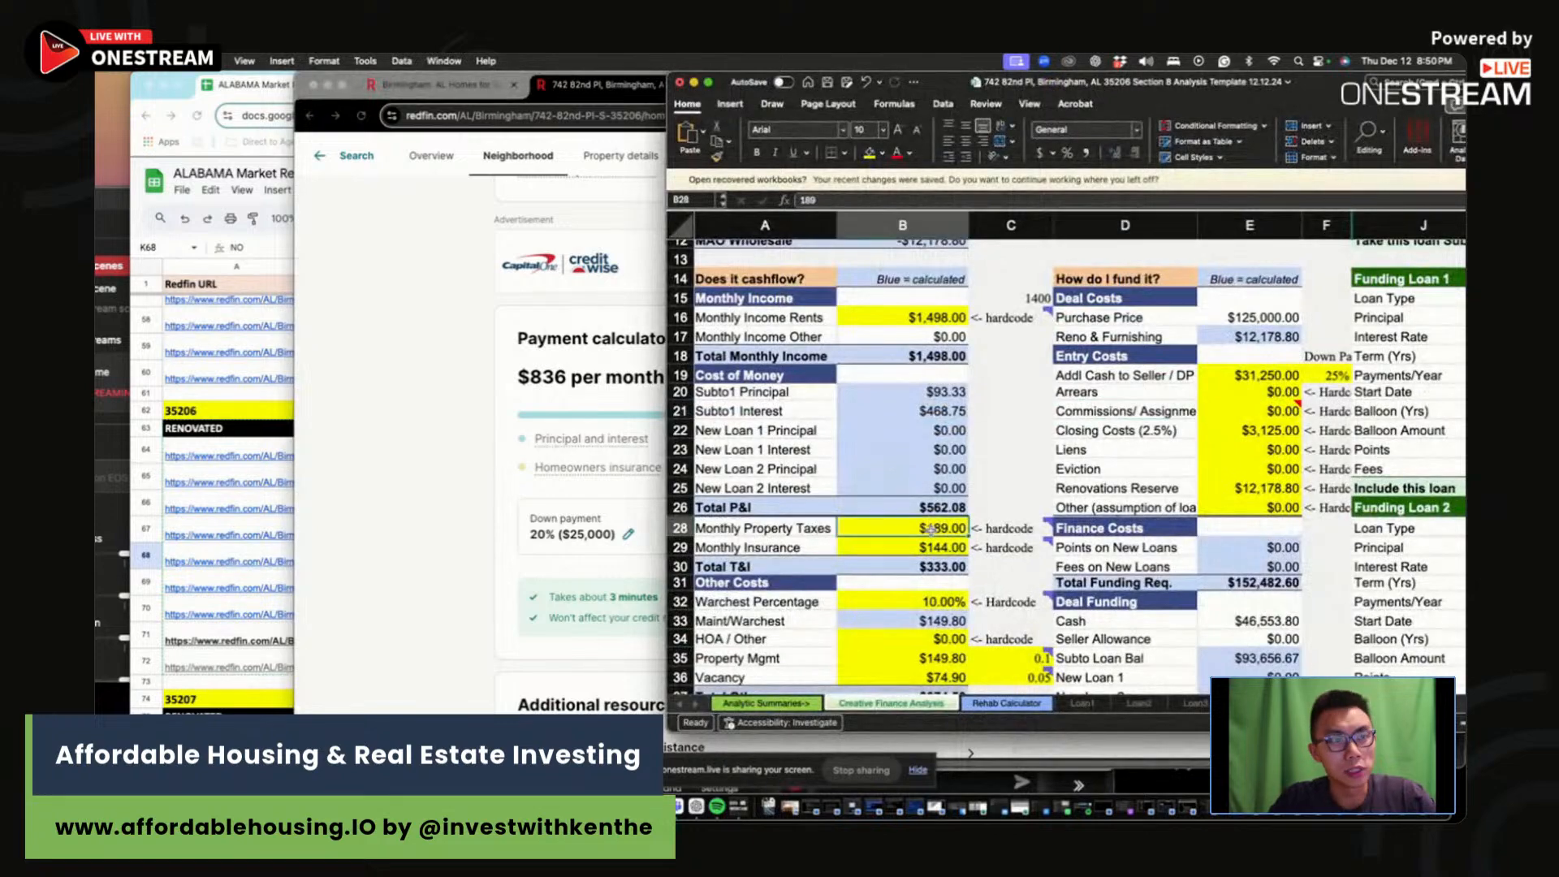
pyautogui.click(931, 531)
pyautogui.write('100')
pyautogui.press('Return')
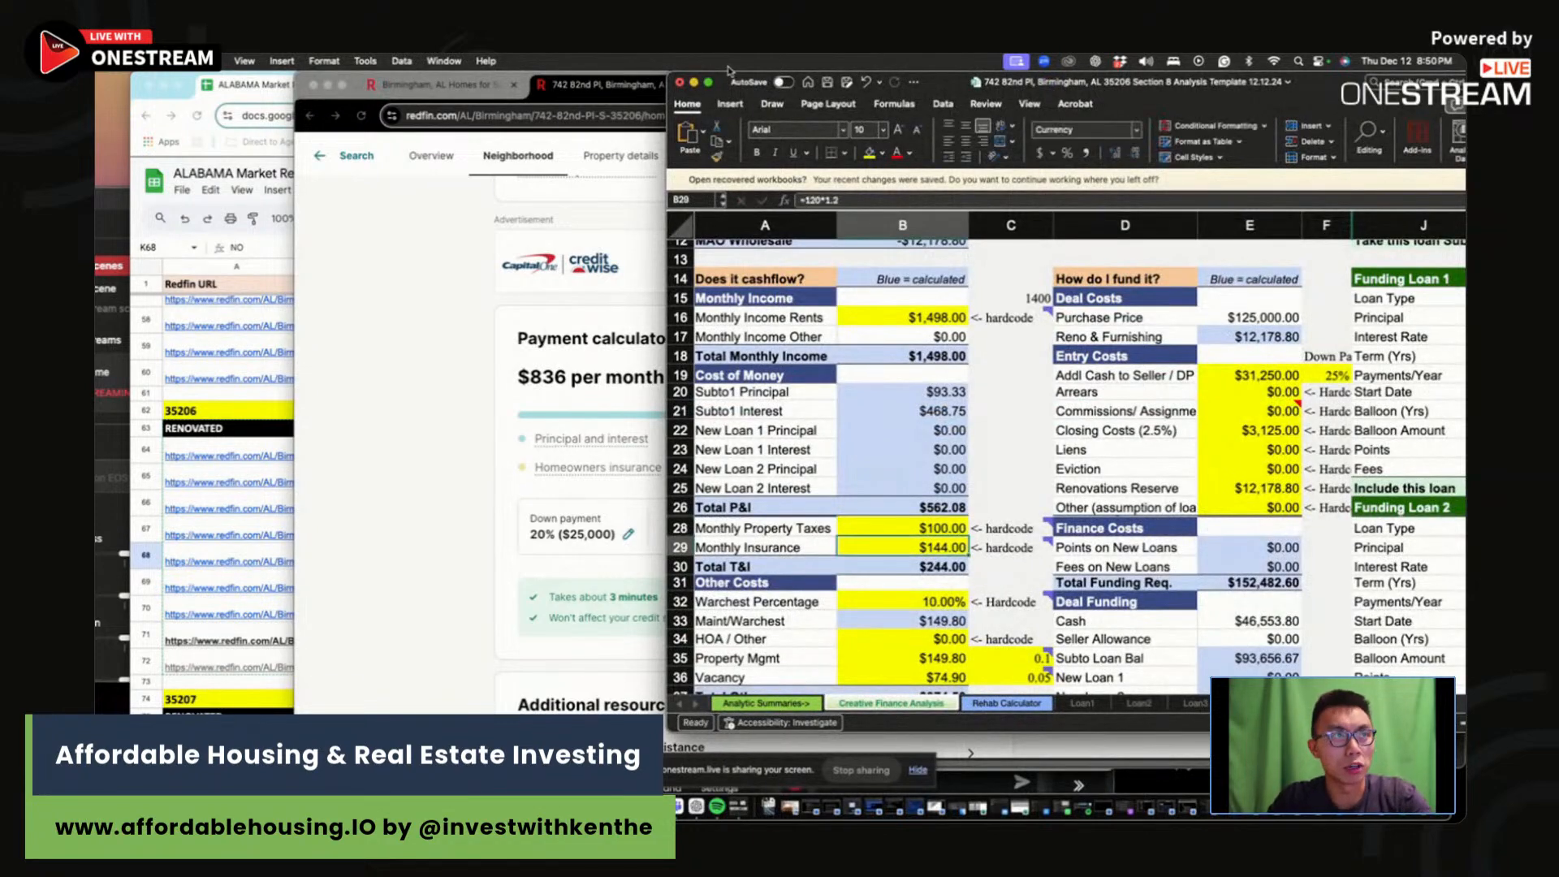
# Step: Enter =97*1.2 ($116.40) as monthly insurance and review the warchest, maintenance and HOA costs
pyautogui.moveTo(659, 71); pyautogui.dragTo(879, 69)
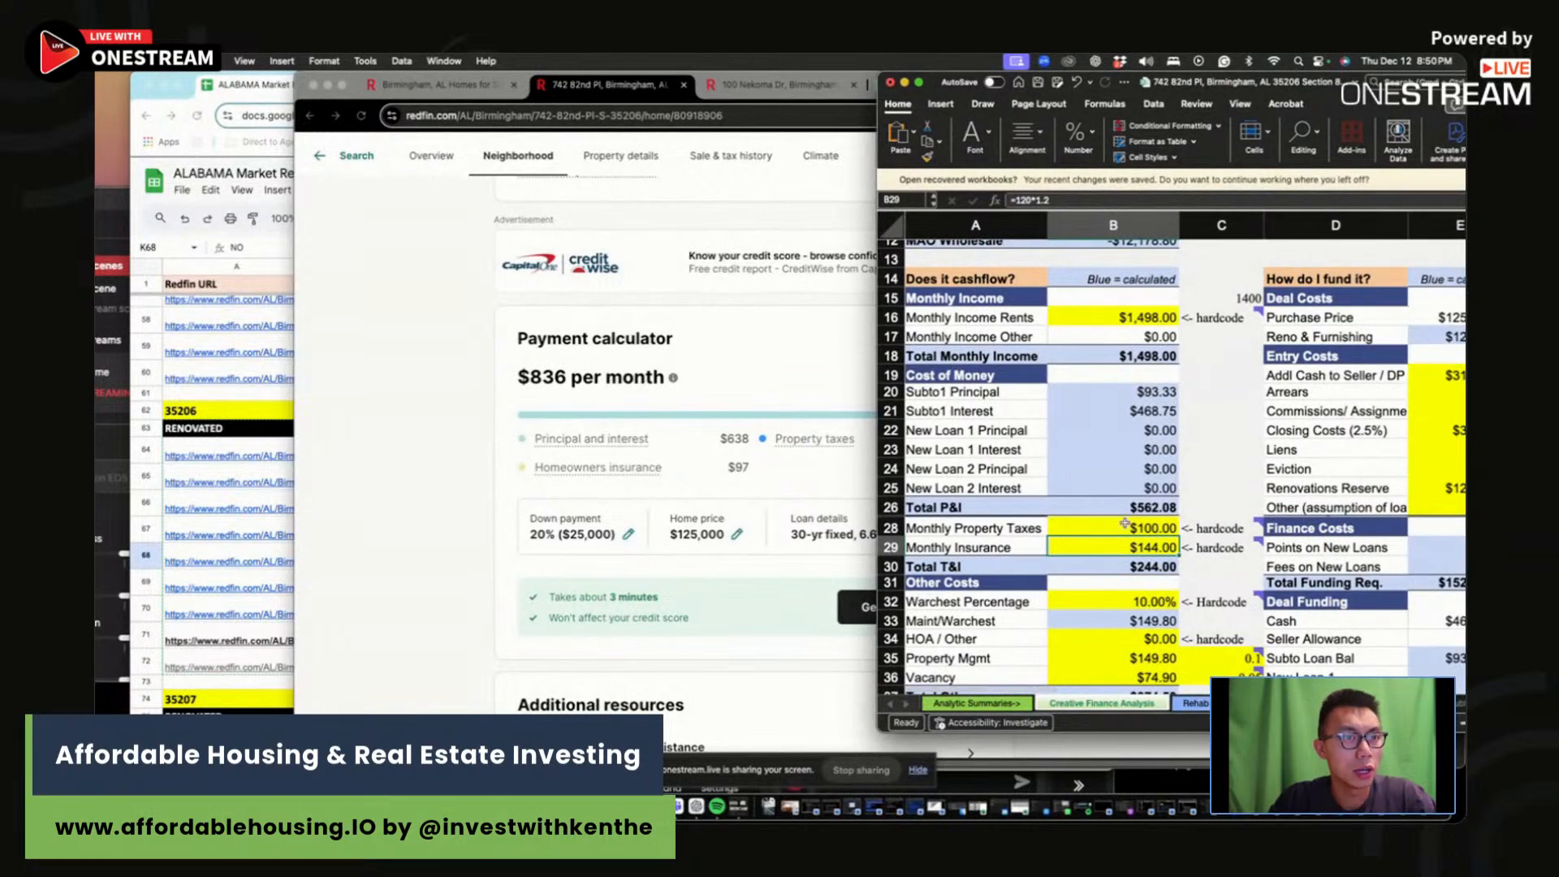
pyautogui.write('=')
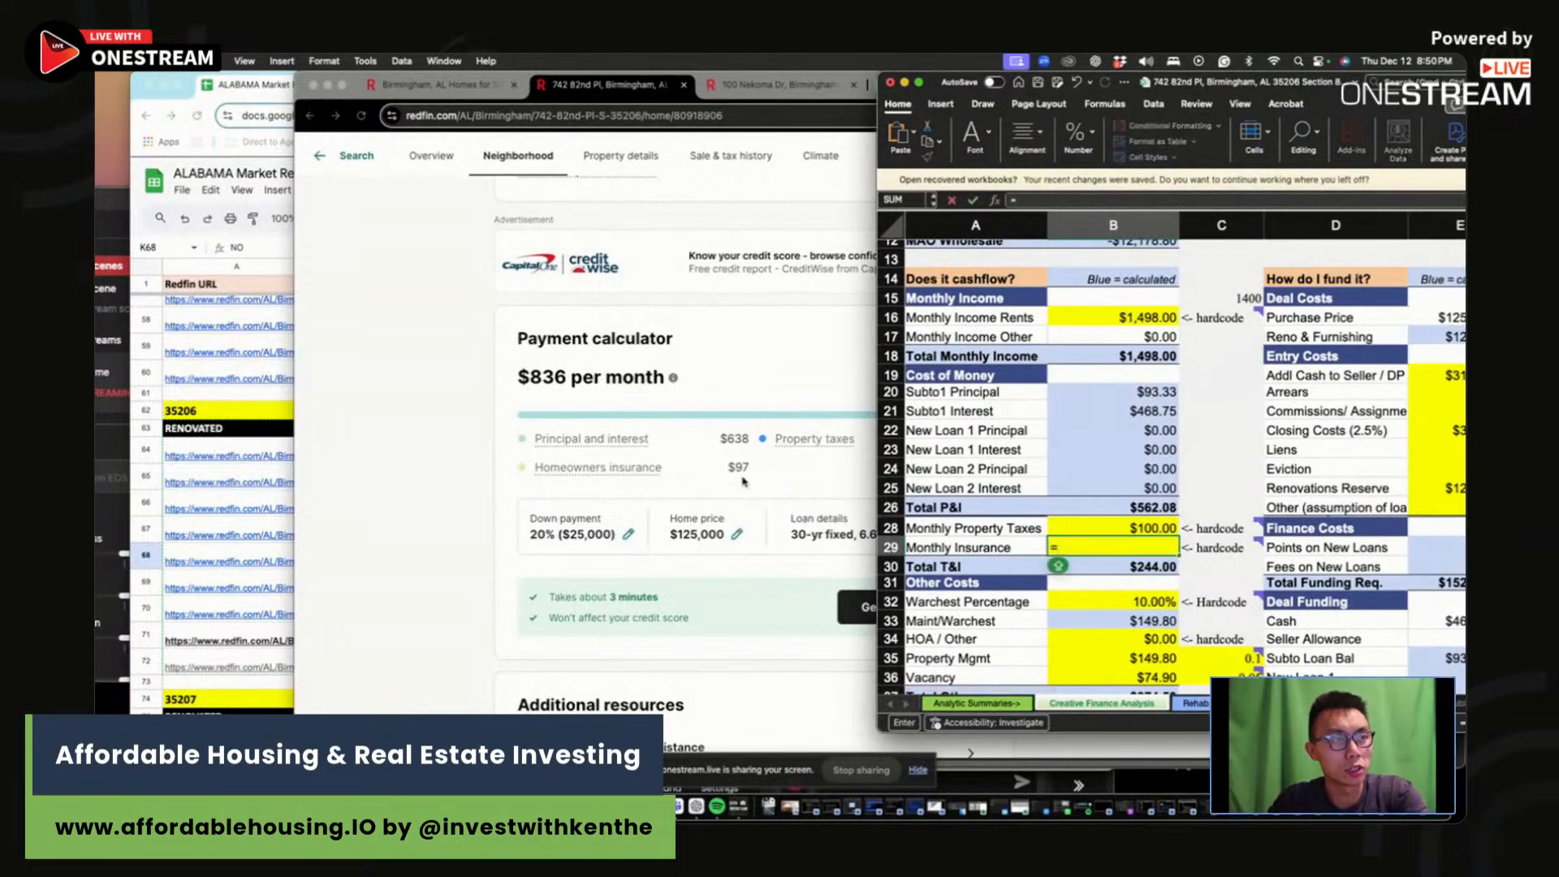
pyautogui.write('97*1')
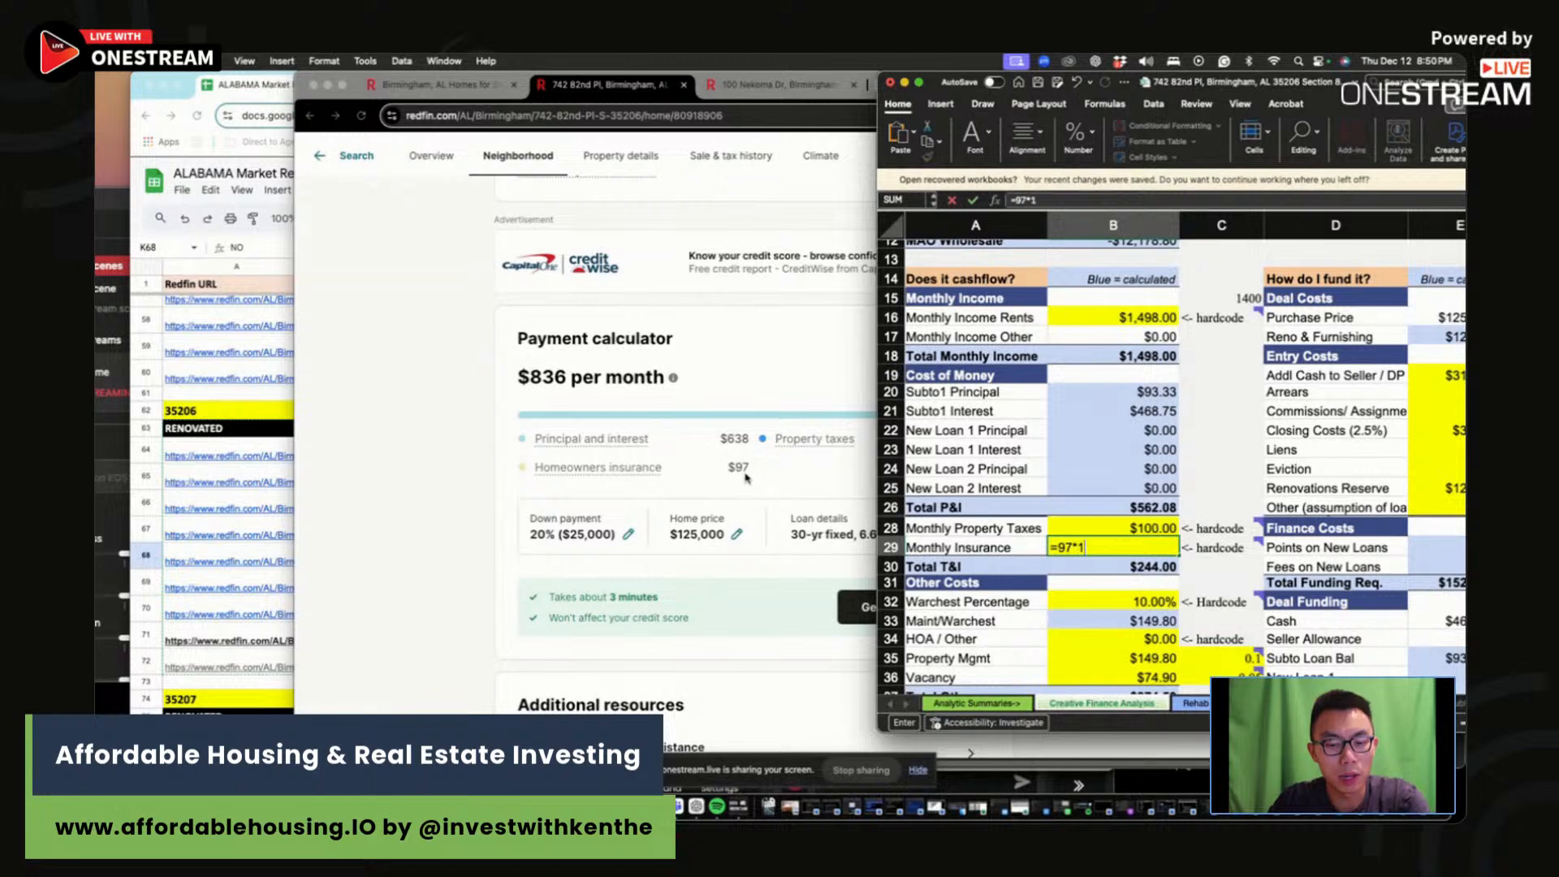
pyautogui.write('.2')
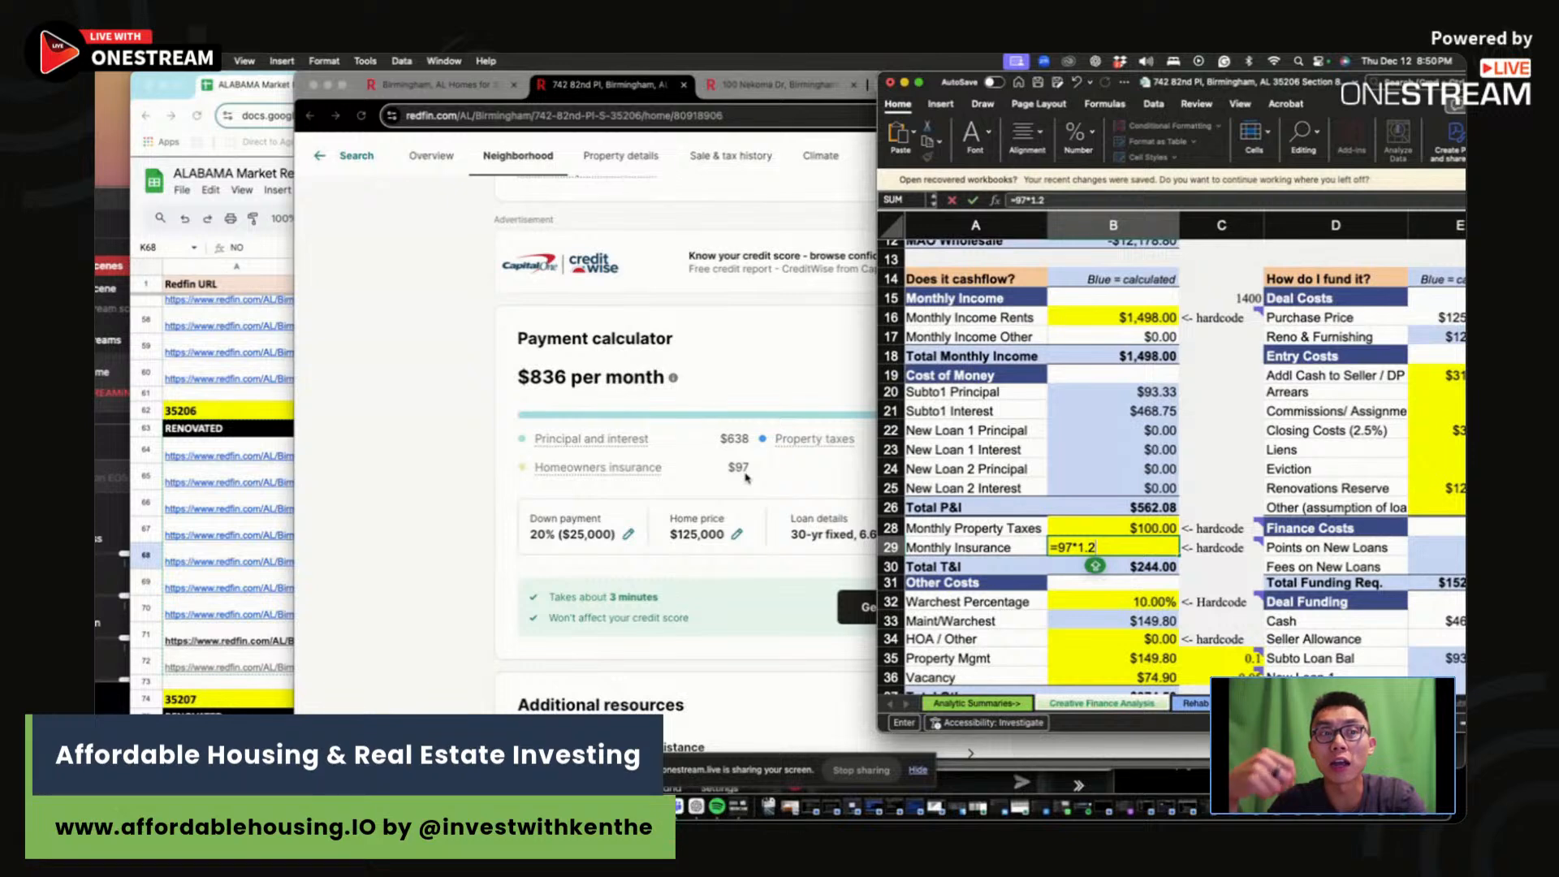
pyautogui.press('Return')
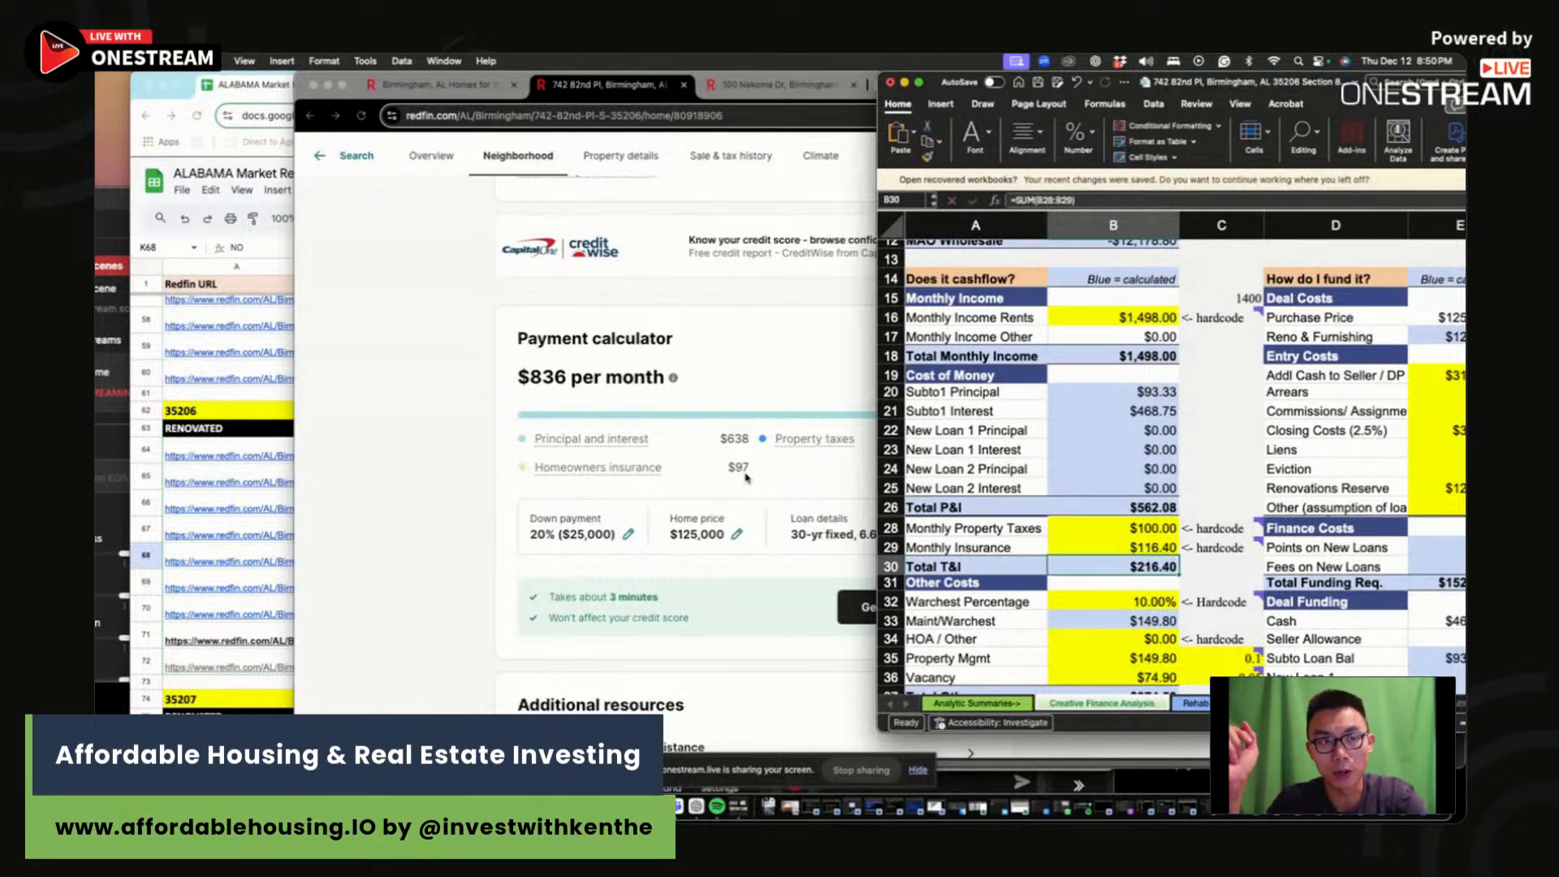
pyautogui.moveTo(1141, 605)
pyautogui.mouseDown()
pyautogui.moveTo(1144, 631)
pyautogui.moveTo(1131, 625)
pyautogui.mouseUp()
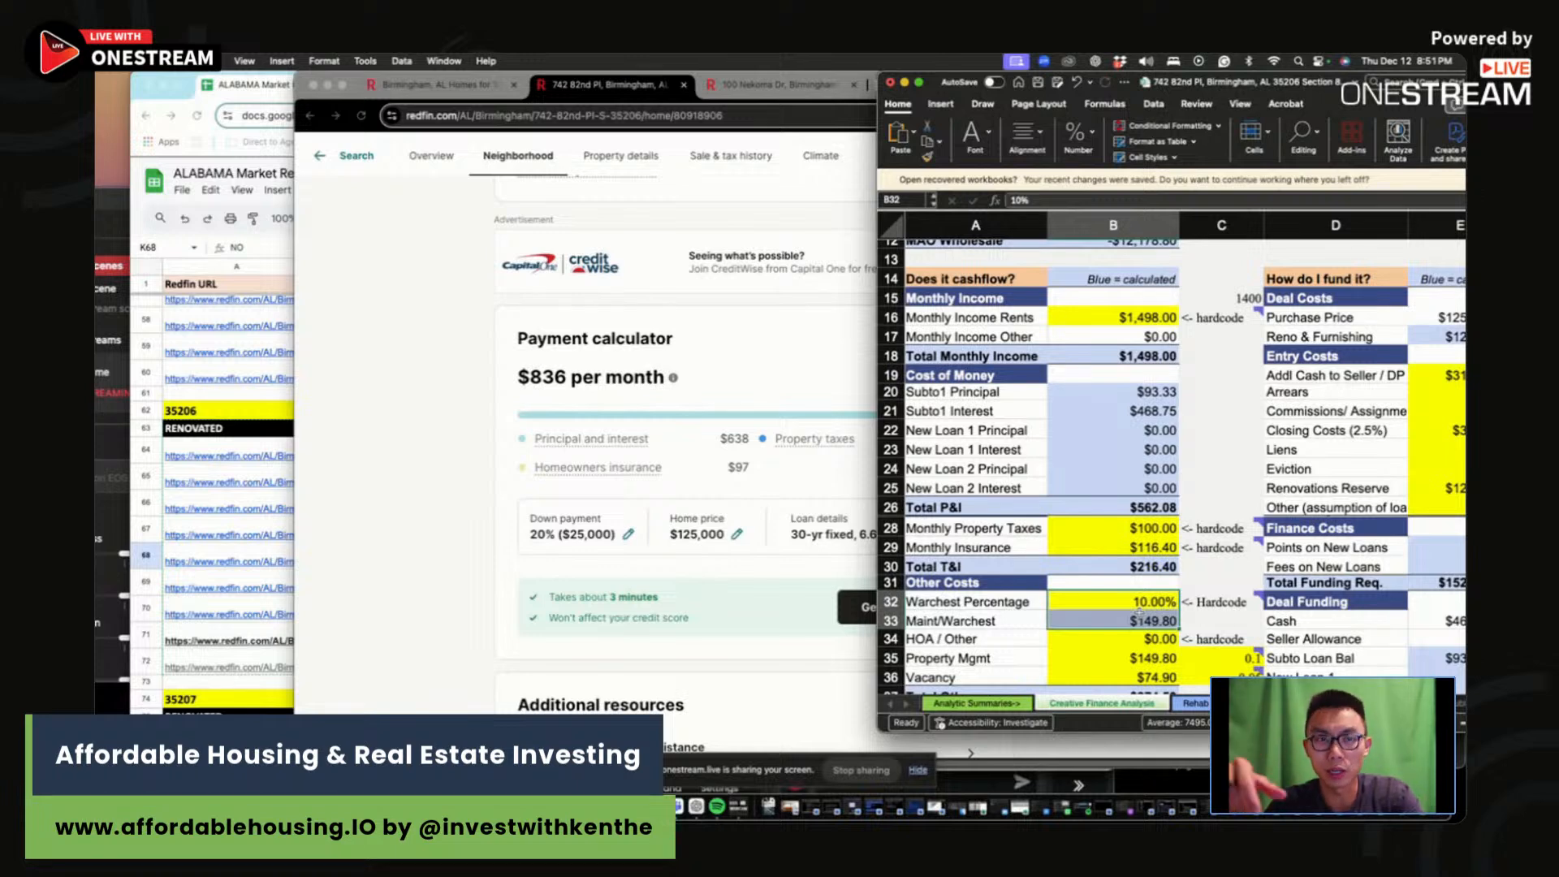
pyautogui.moveTo(1124, 659); pyautogui.dragTo(1218, 659)
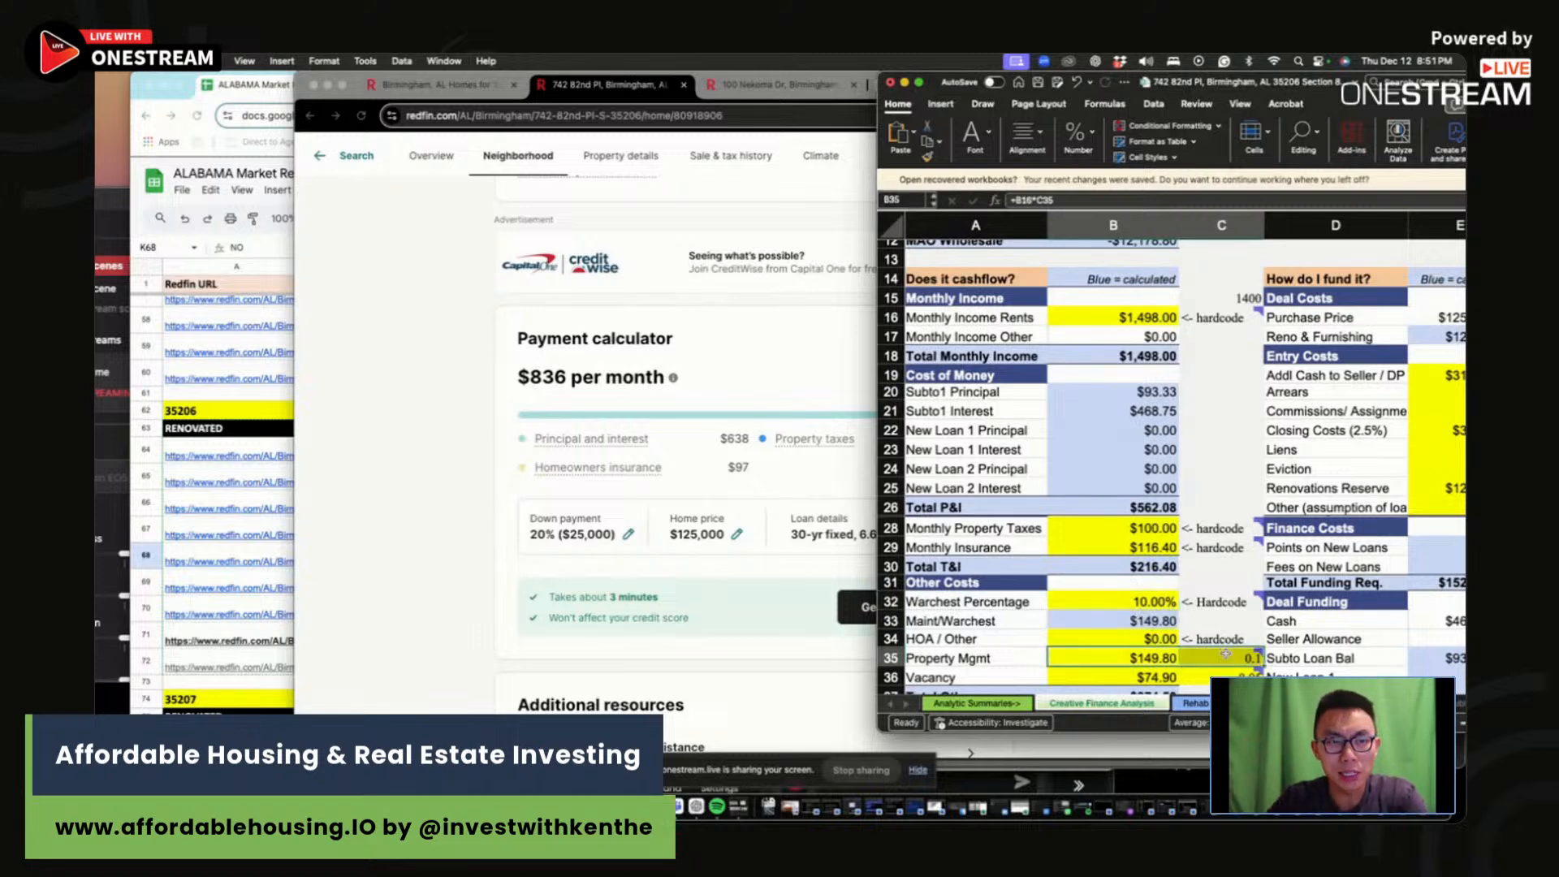
pyautogui.scroll(-2, 1227, 637)
pyautogui.click(1222, 661)
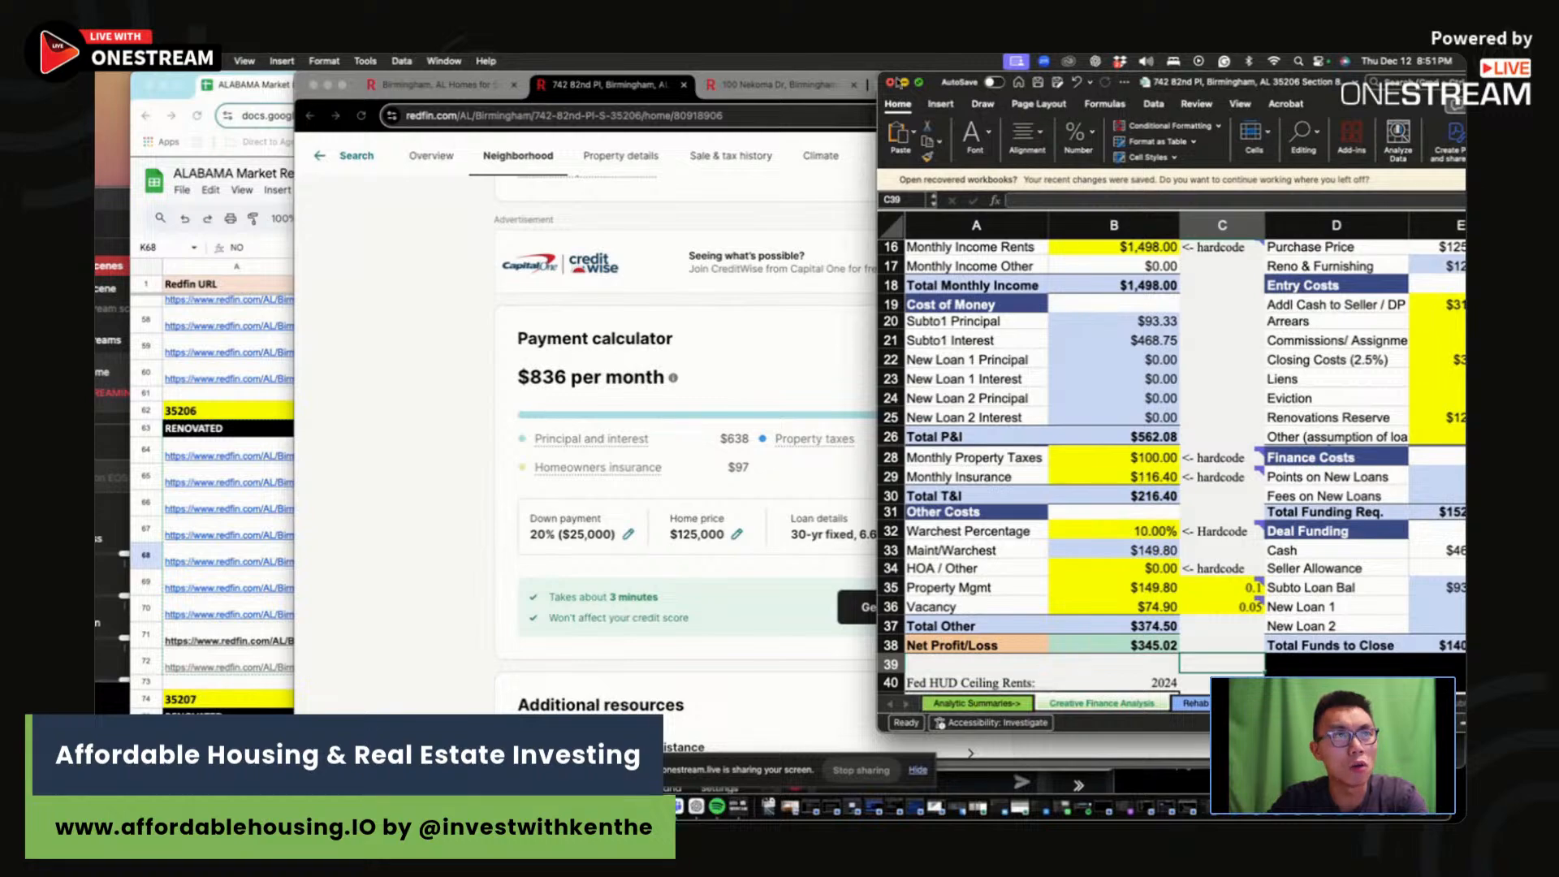
# Step: Maximize Excel and inspect the down payment amount formula in E19
pyautogui.click(918, 82)
pyautogui.click(1059, 306)
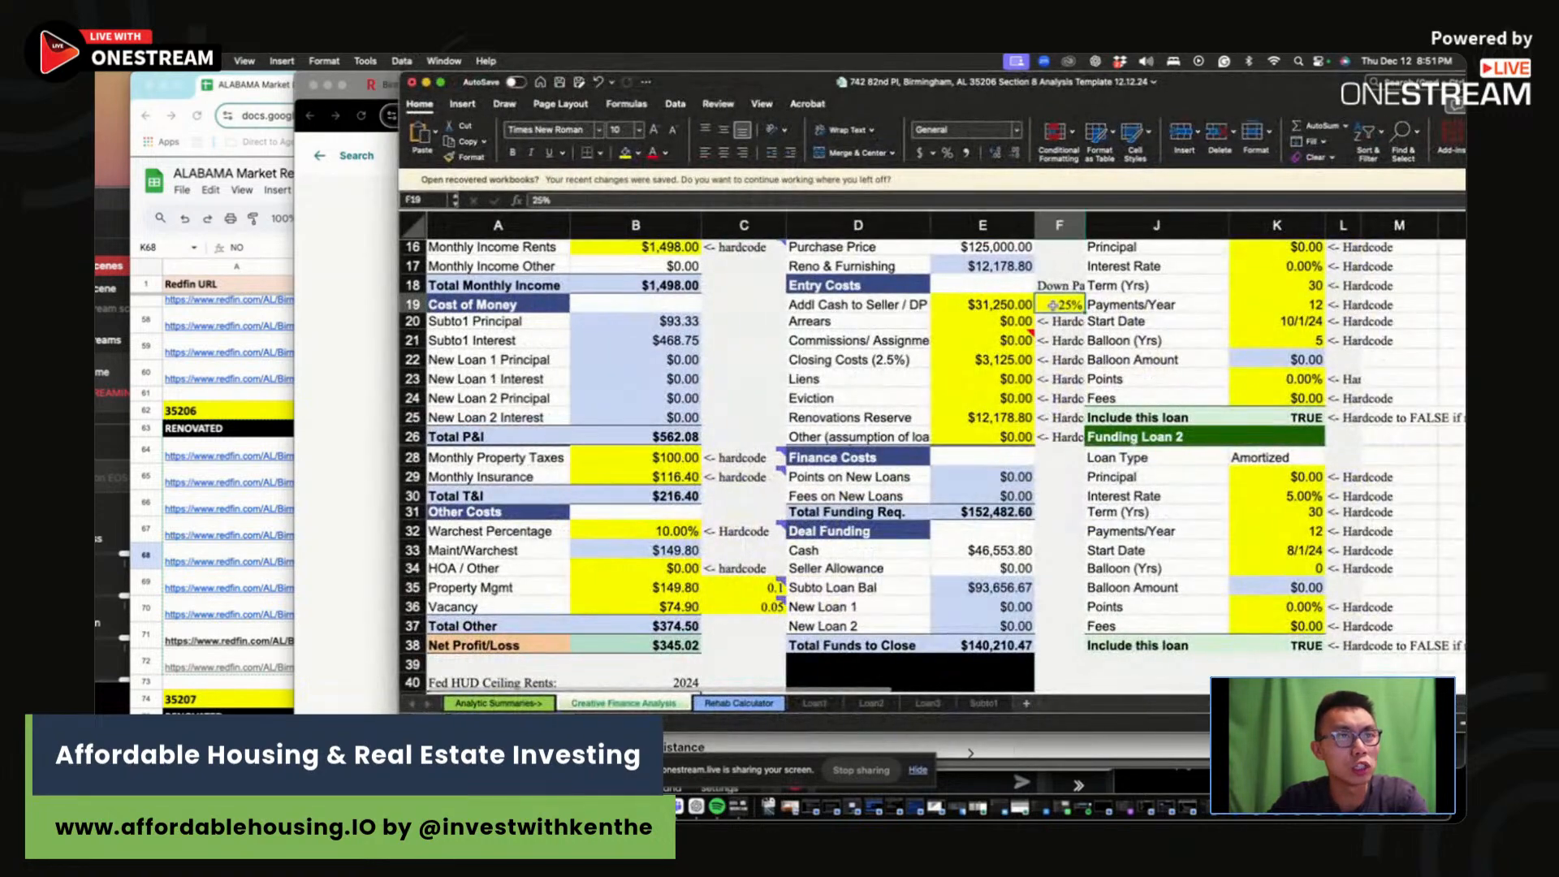
pyautogui.scroll(4, 1059, 309)
pyautogui.scroll(3, 1059, 308)
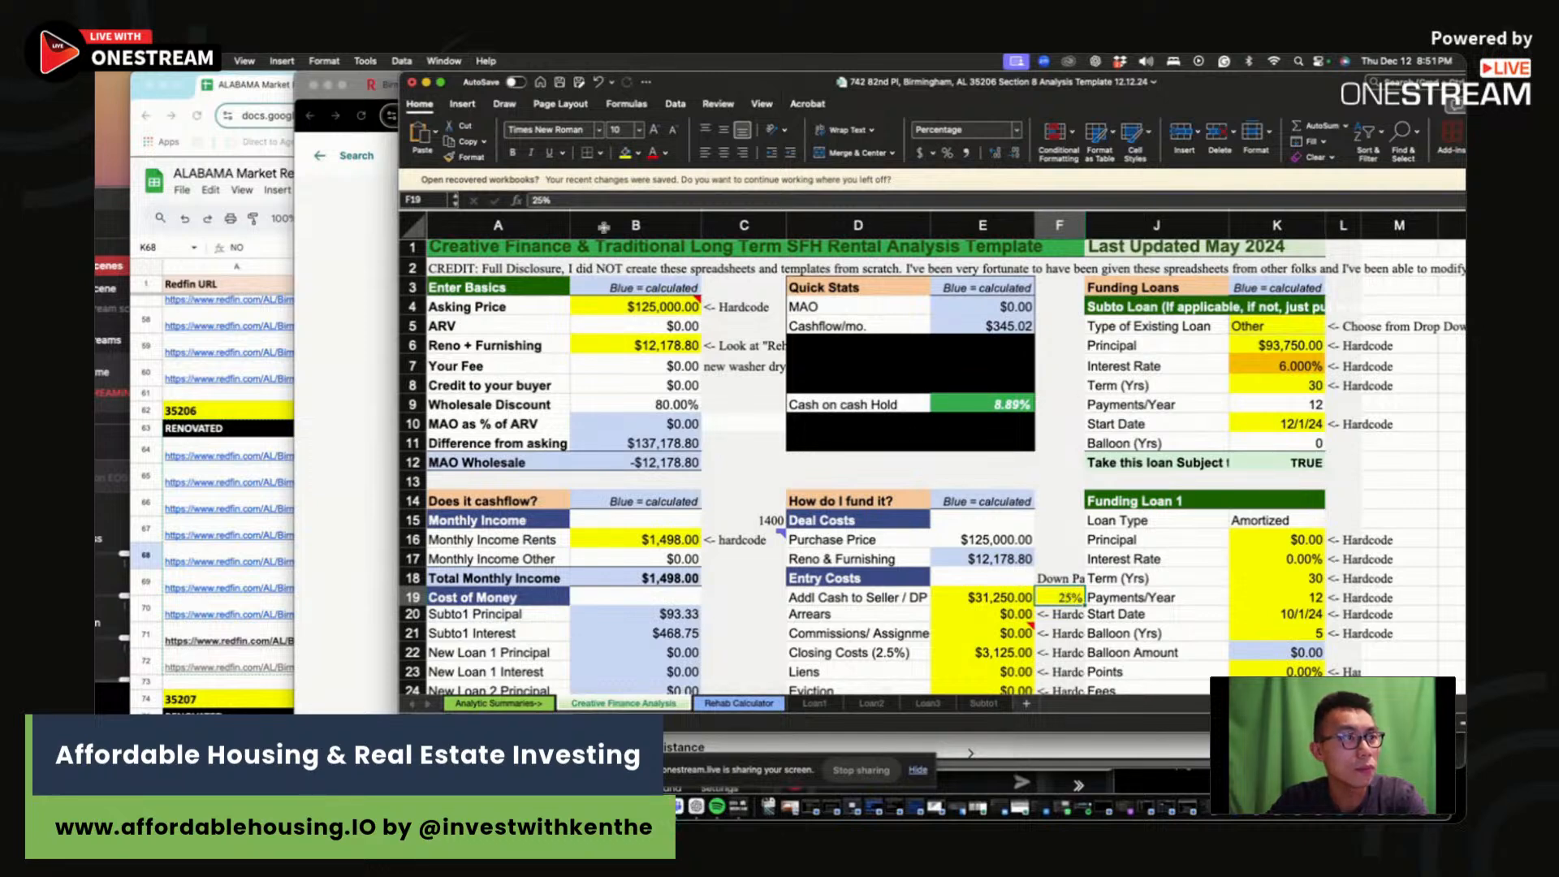
pyautogui.press('Left')
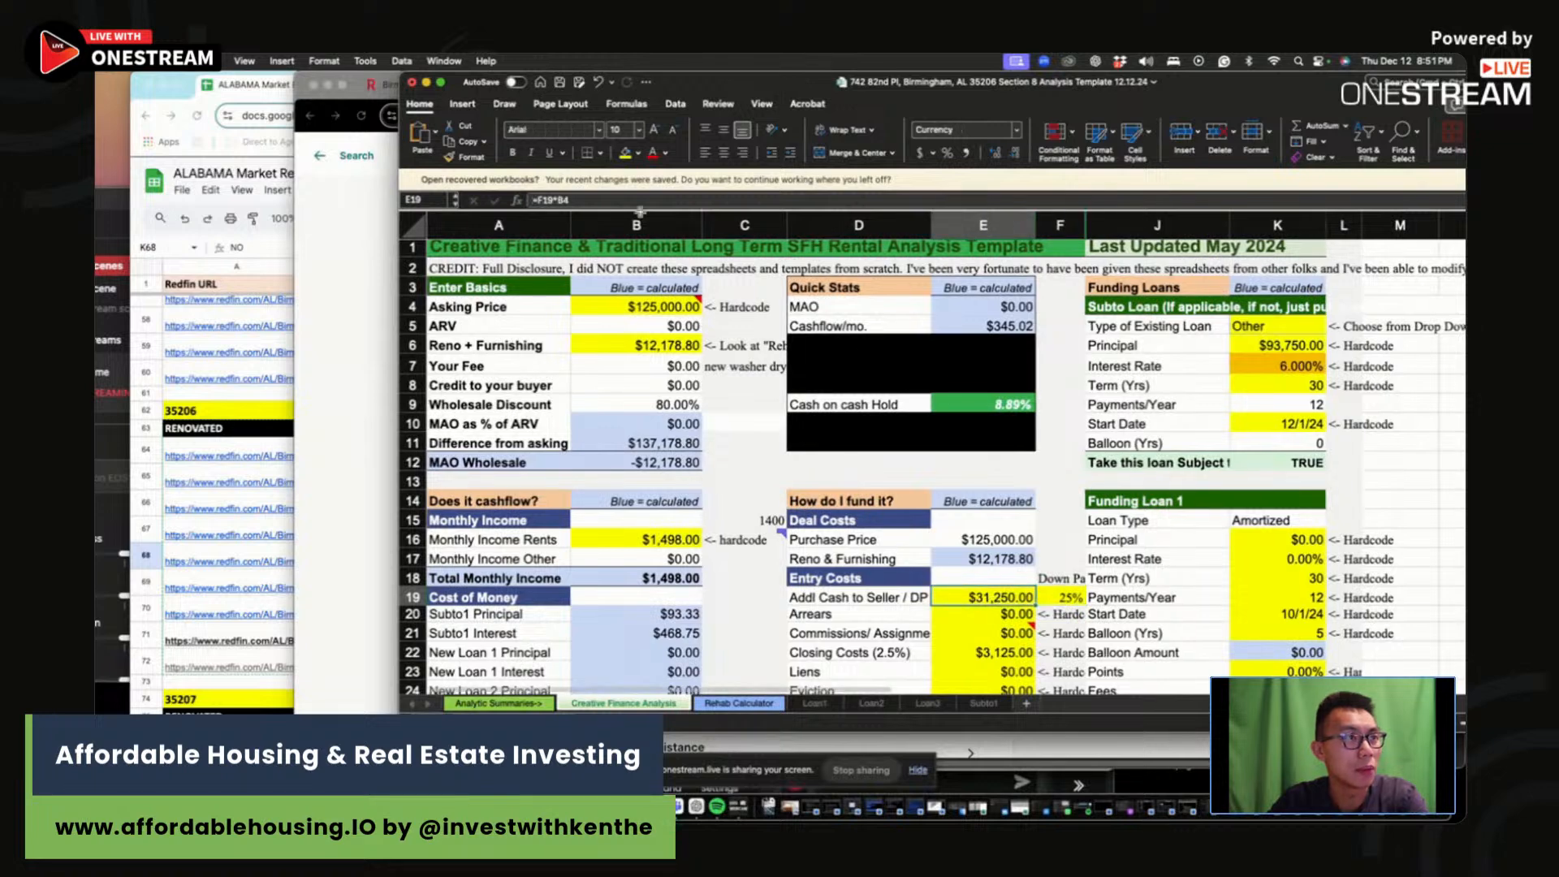
pyautogui.click(629, 204)
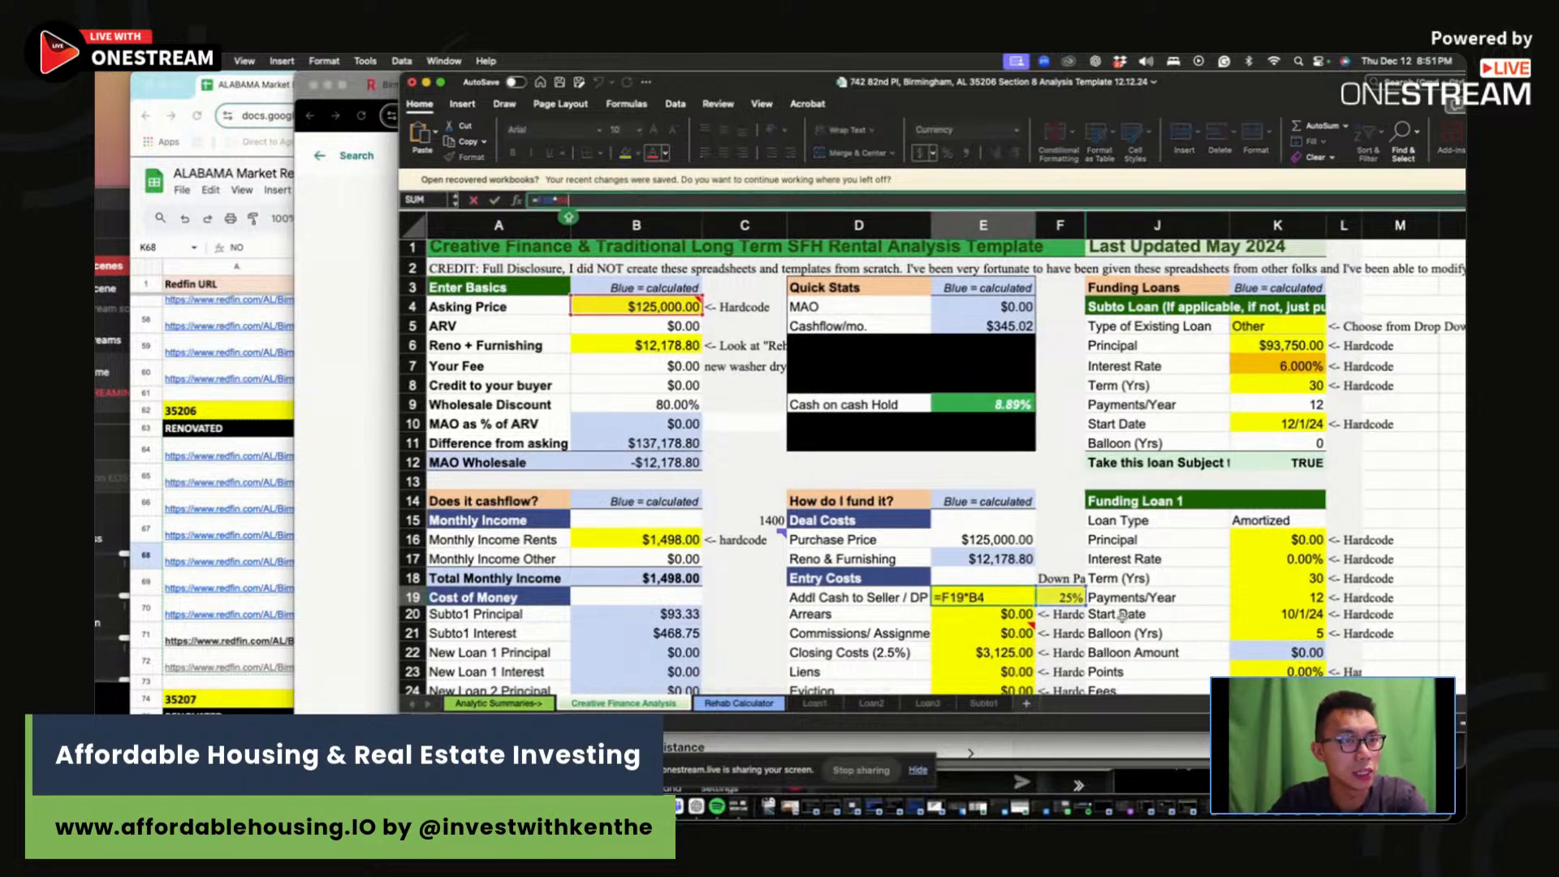
pyautogui.press('Return')
# Step: Check the Closing Costs, Renovations Reserve and subject-to loan principal formulas
pyautogui.scroll(-2, 988, 582)
pyautogui.click(987, 582)
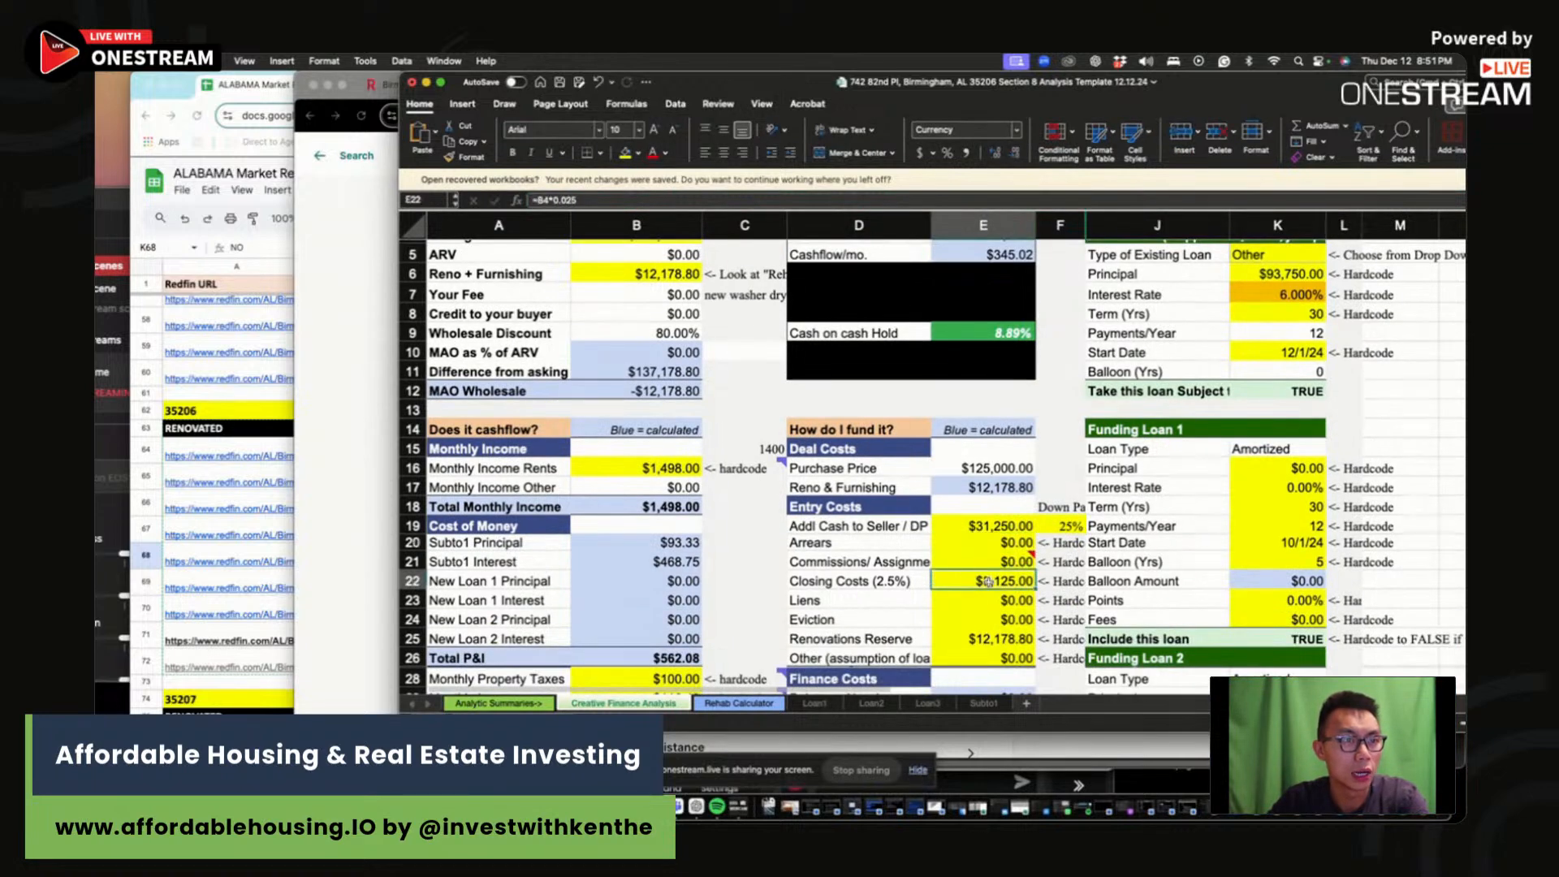
pyautogui.click(1019, 639)
pyautogui.scroll(5, 1057, 473)
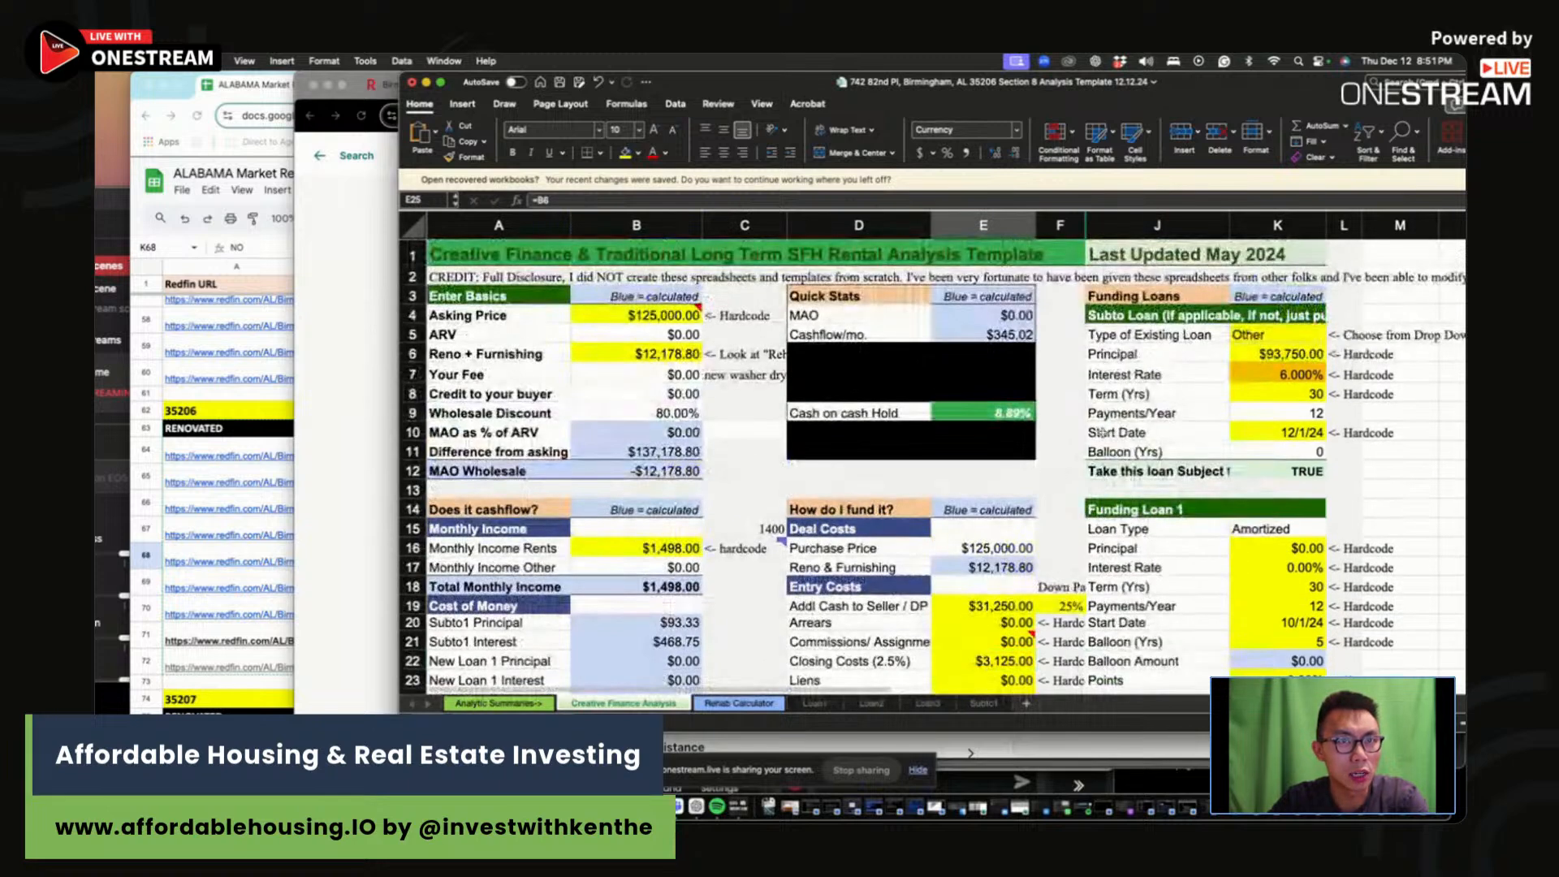
pyautogui.scroll(-1, 1057, 473)
pyautogui.click(1278, 338)
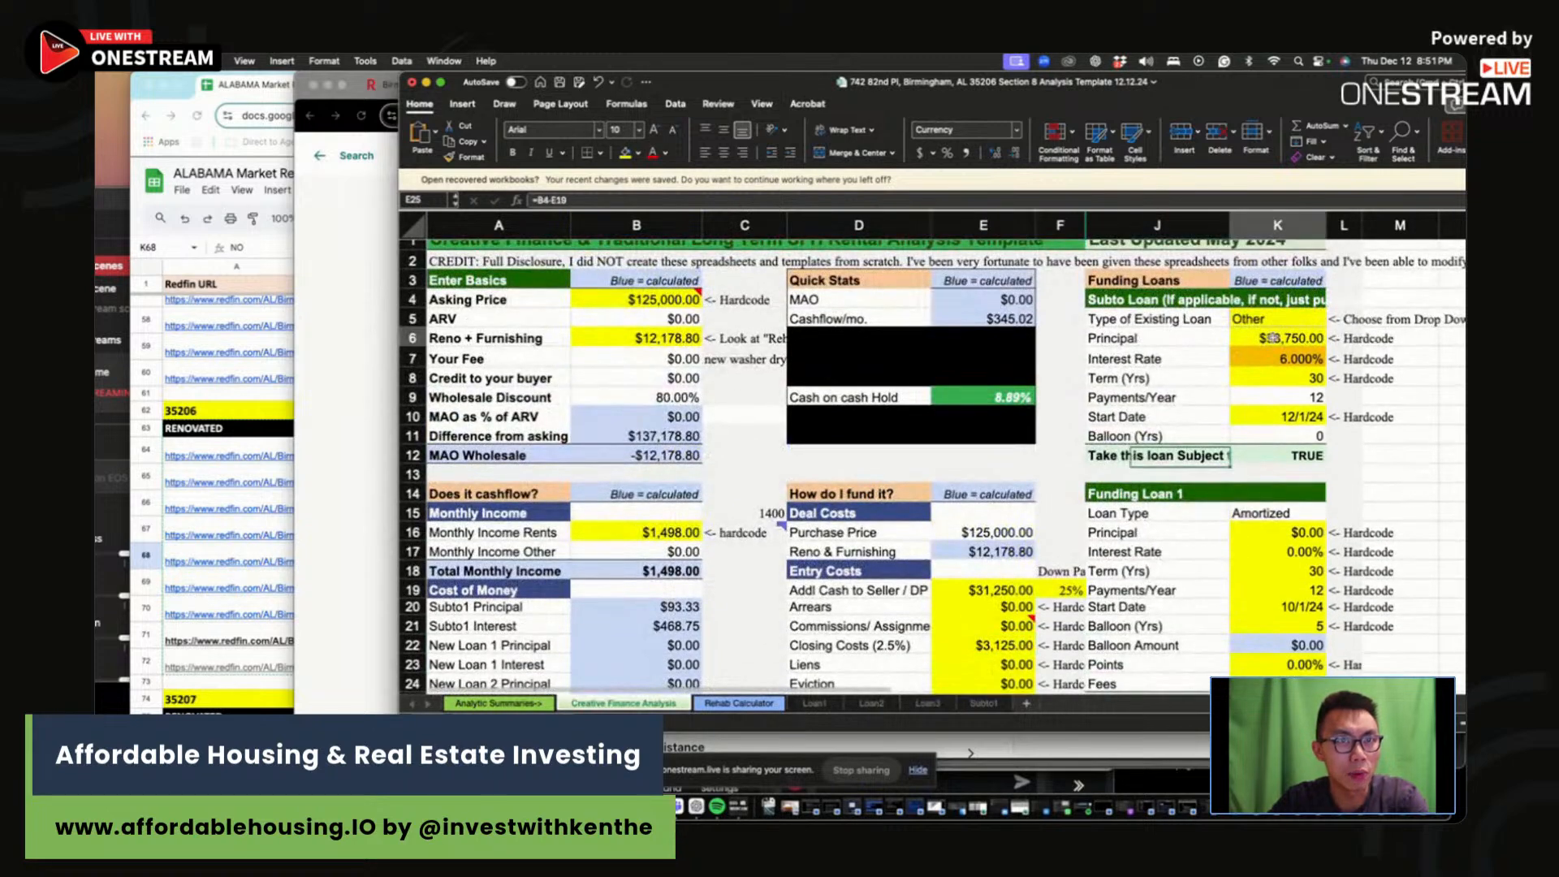
pyautogui.click(622, 199)
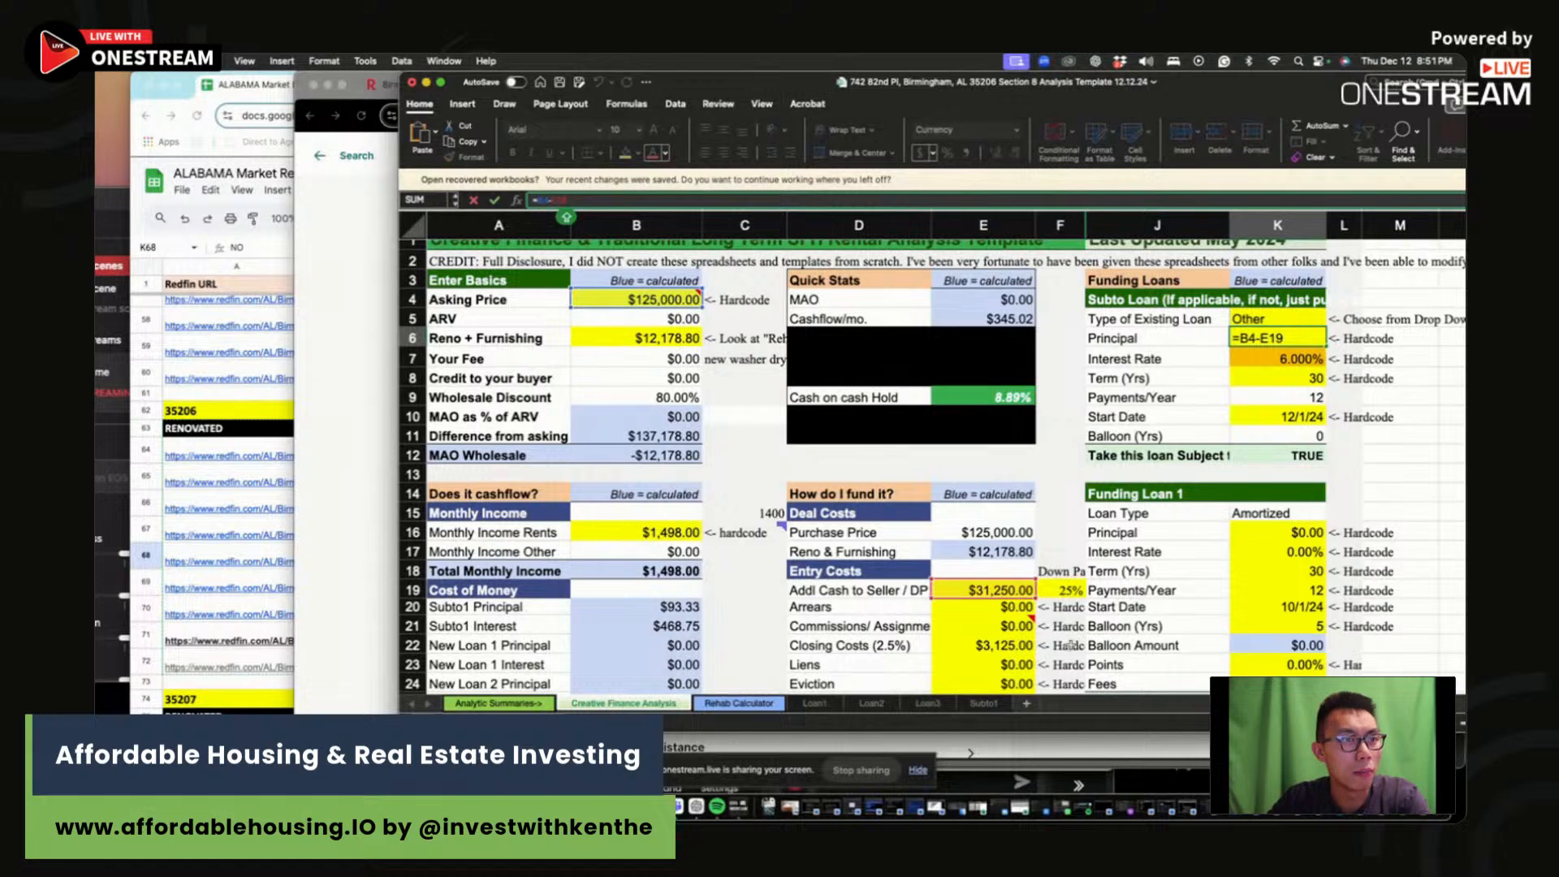
# Step: Raise the subject-to loan interest rate in K7 from 6% to 7.5%
pyautogui.click(1291, 357)
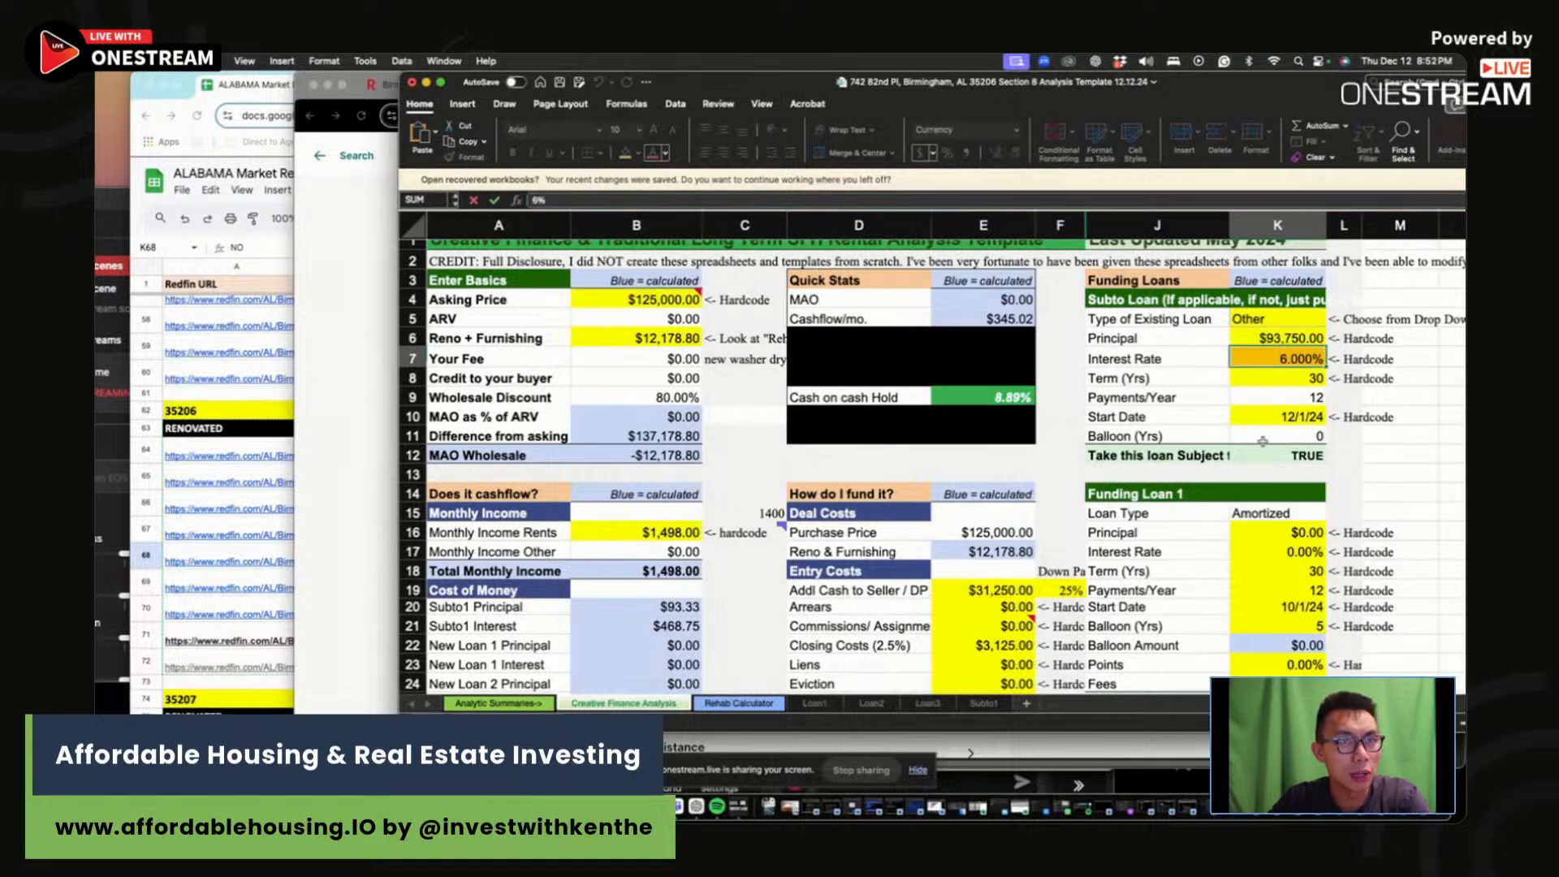
pyautogui.write('7.5')
pyautogui.press('Return')
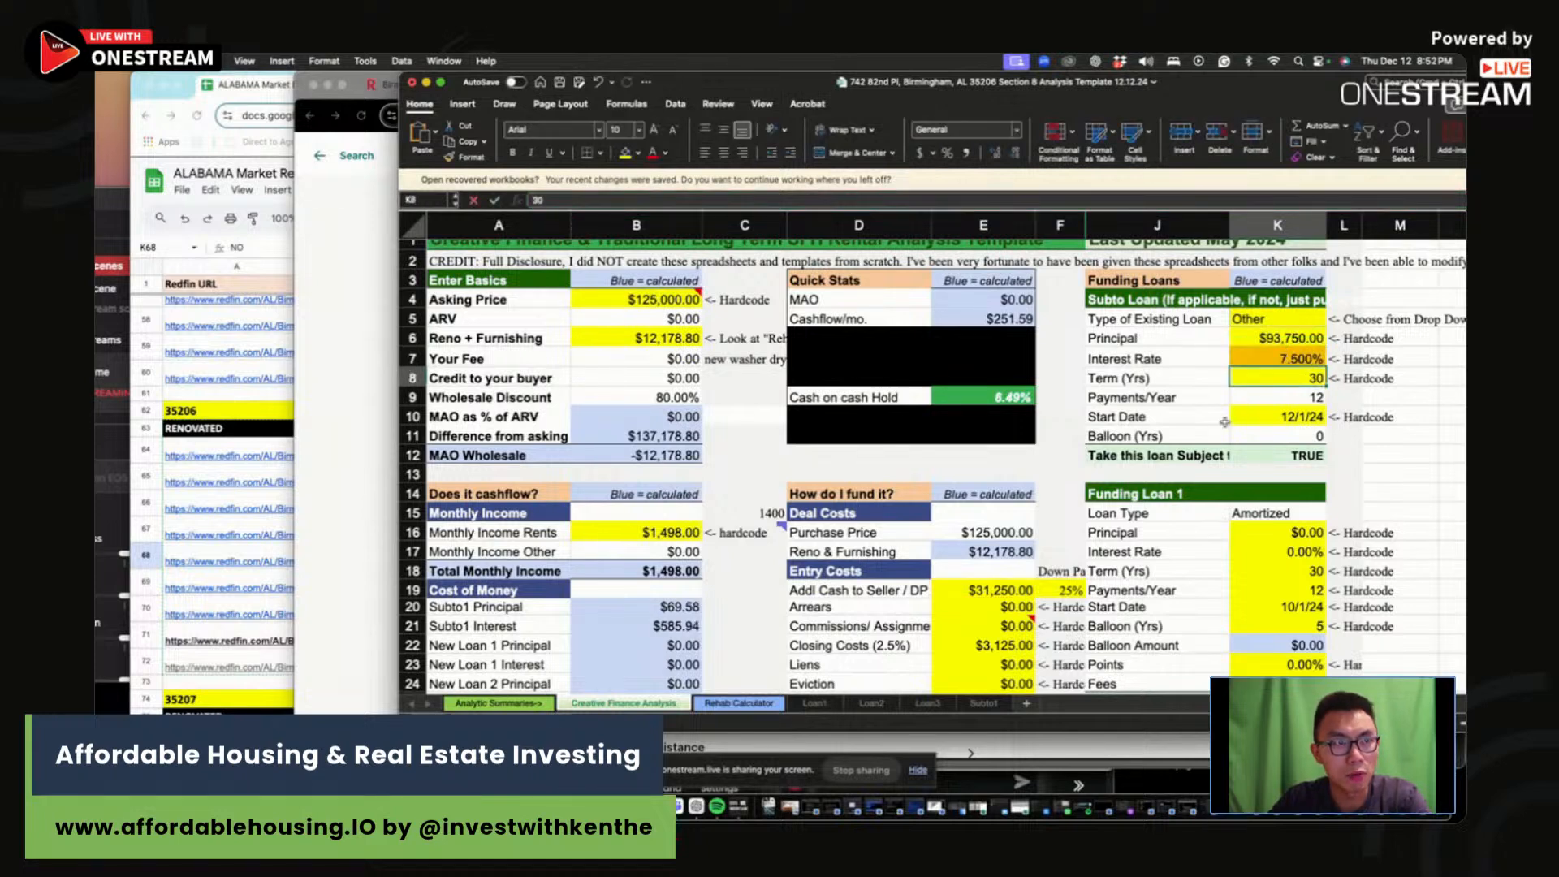
pyautogui.click(1092, 453)
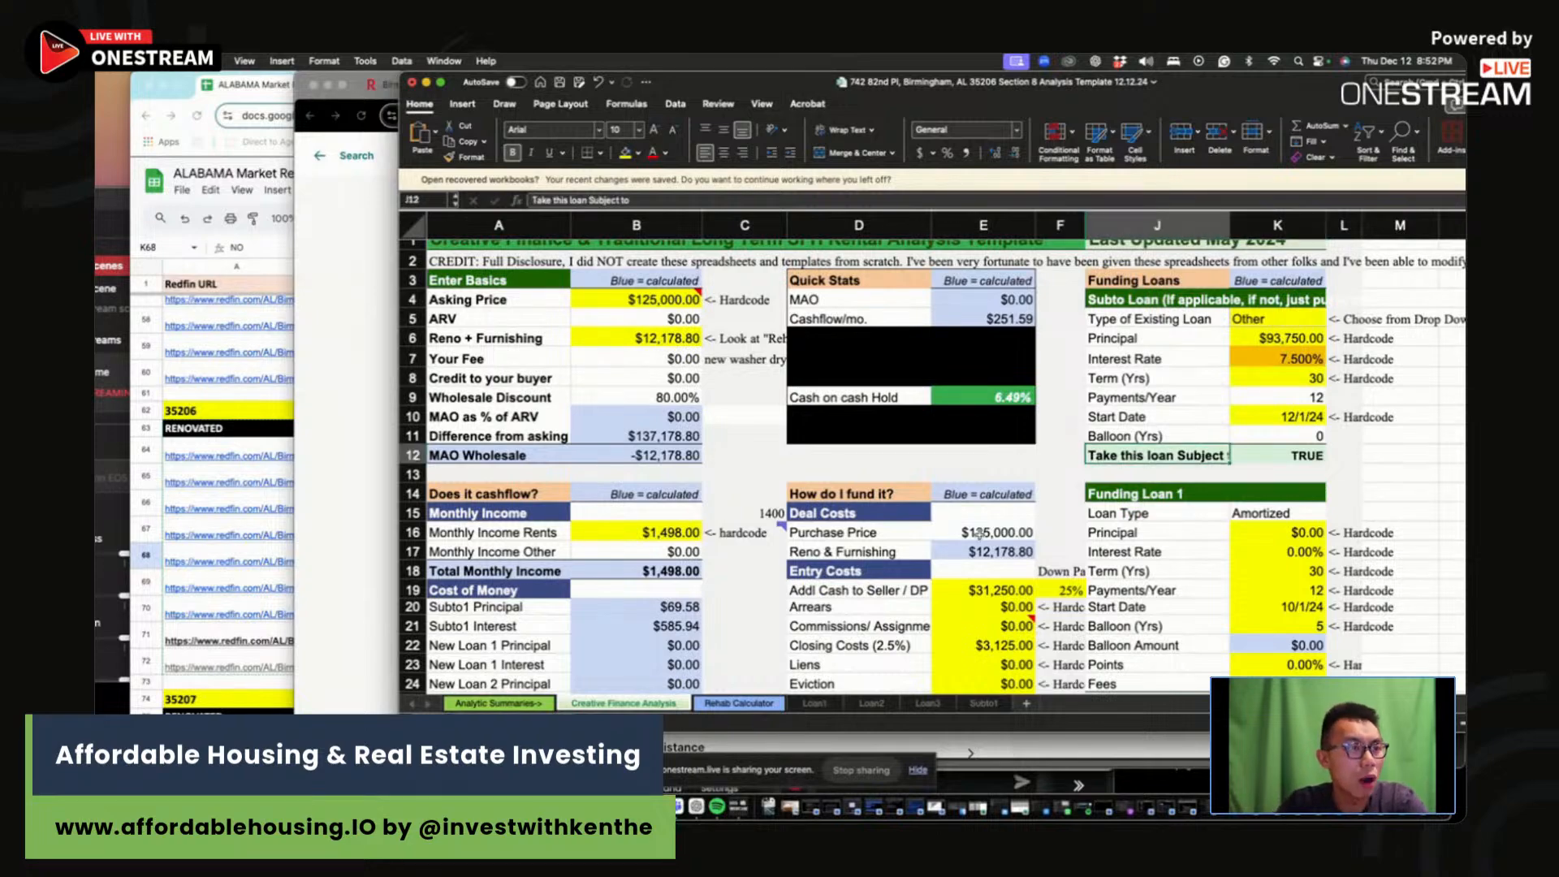
pyautogui.scroll(-7, 863, 648)
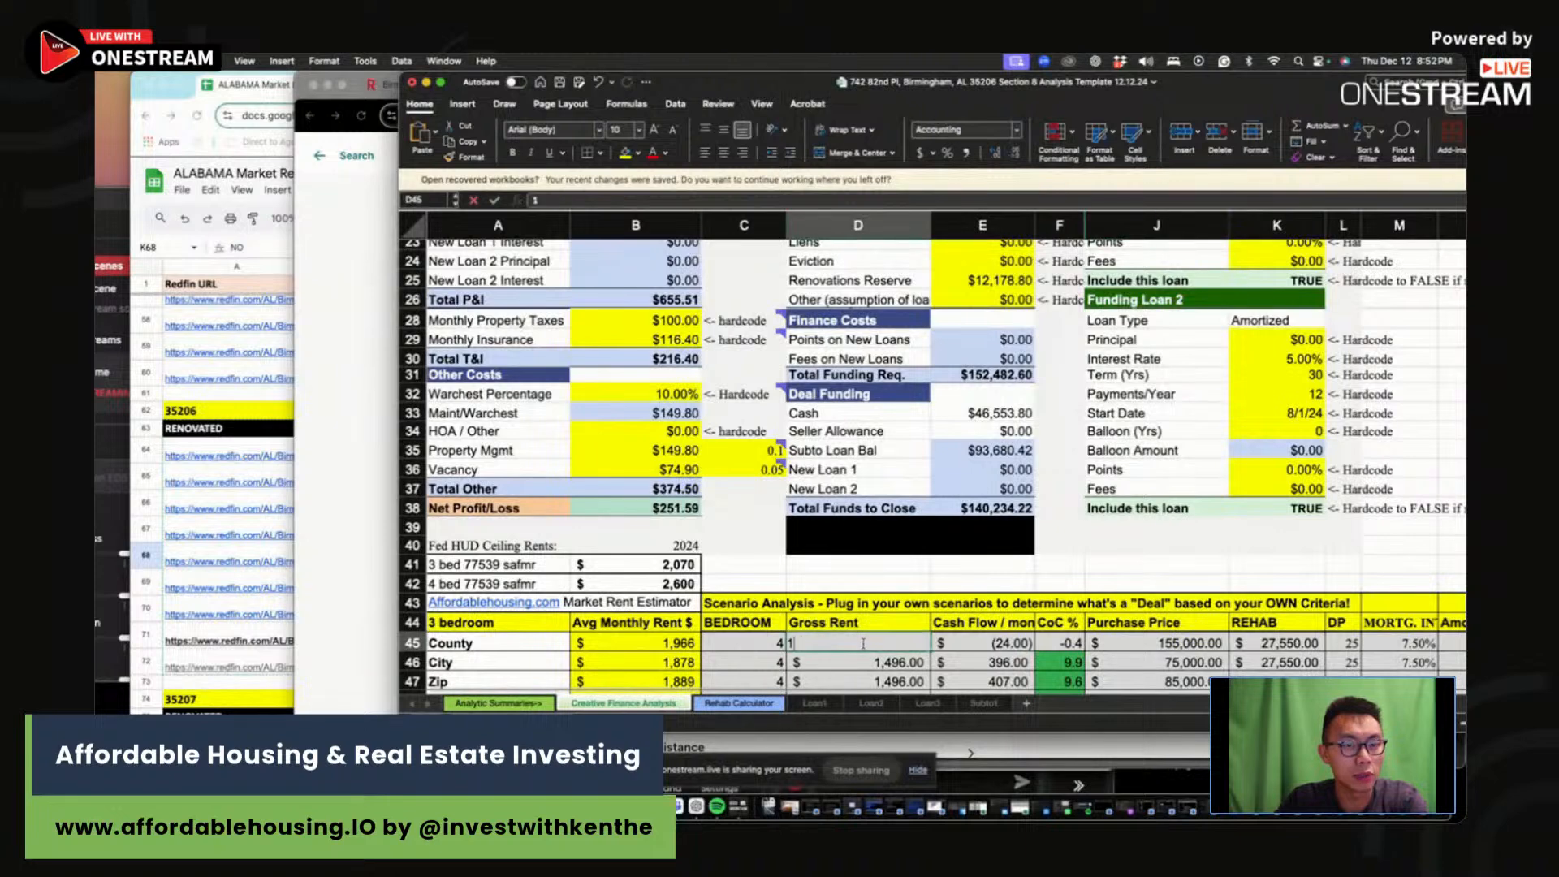
pyautogui.moveTo(863, 644); pyautogui.dragTo(1459, 680)
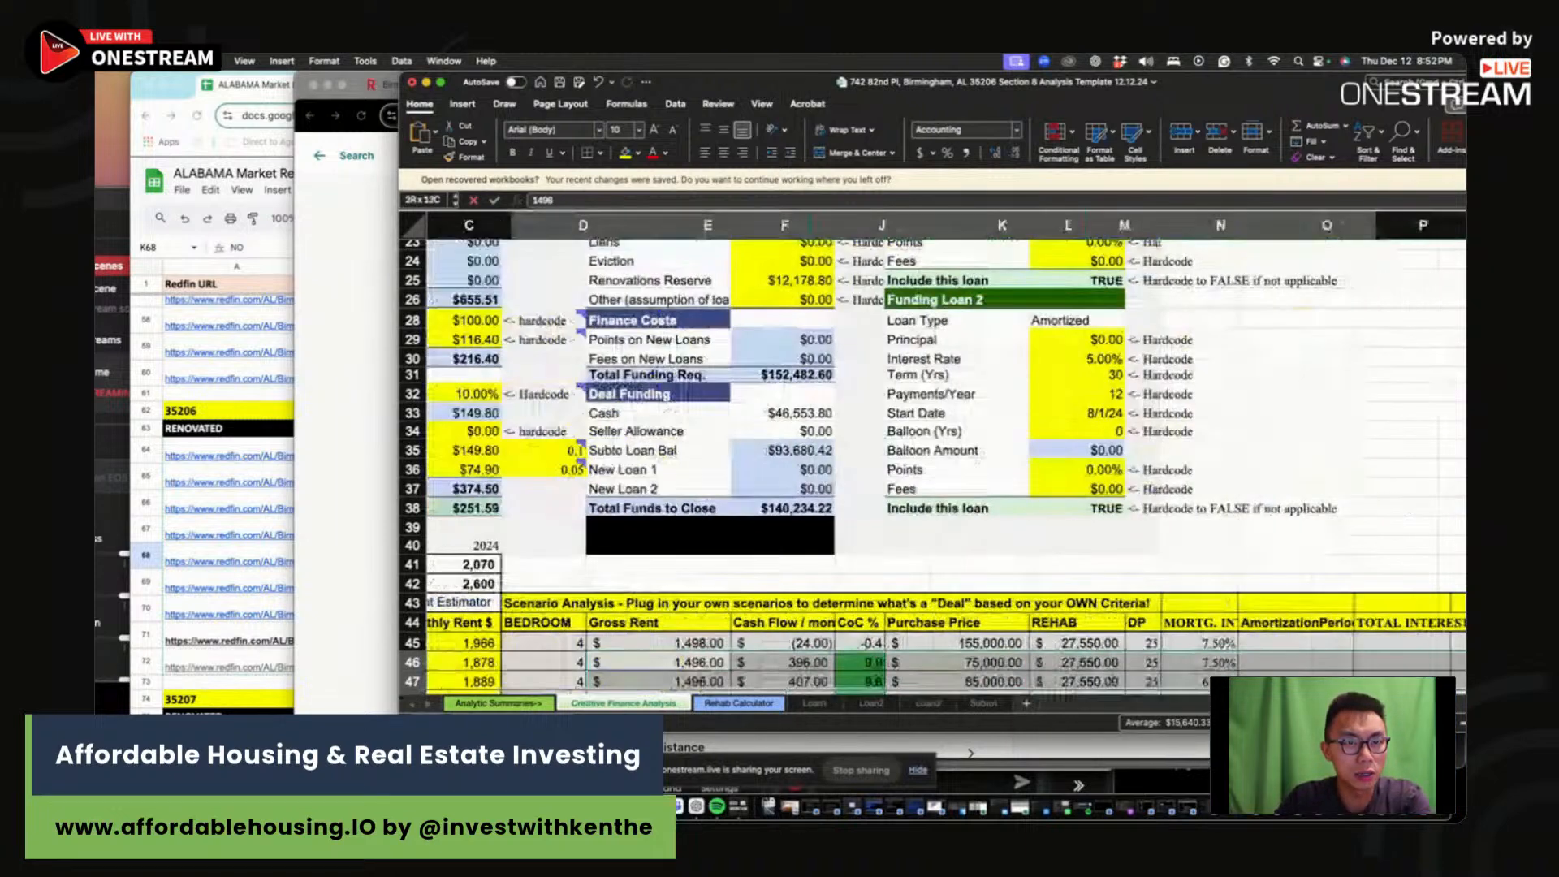
pyautogui.press('Delete')
pyautogui.click(873, 641)
pyautogui.write('125')
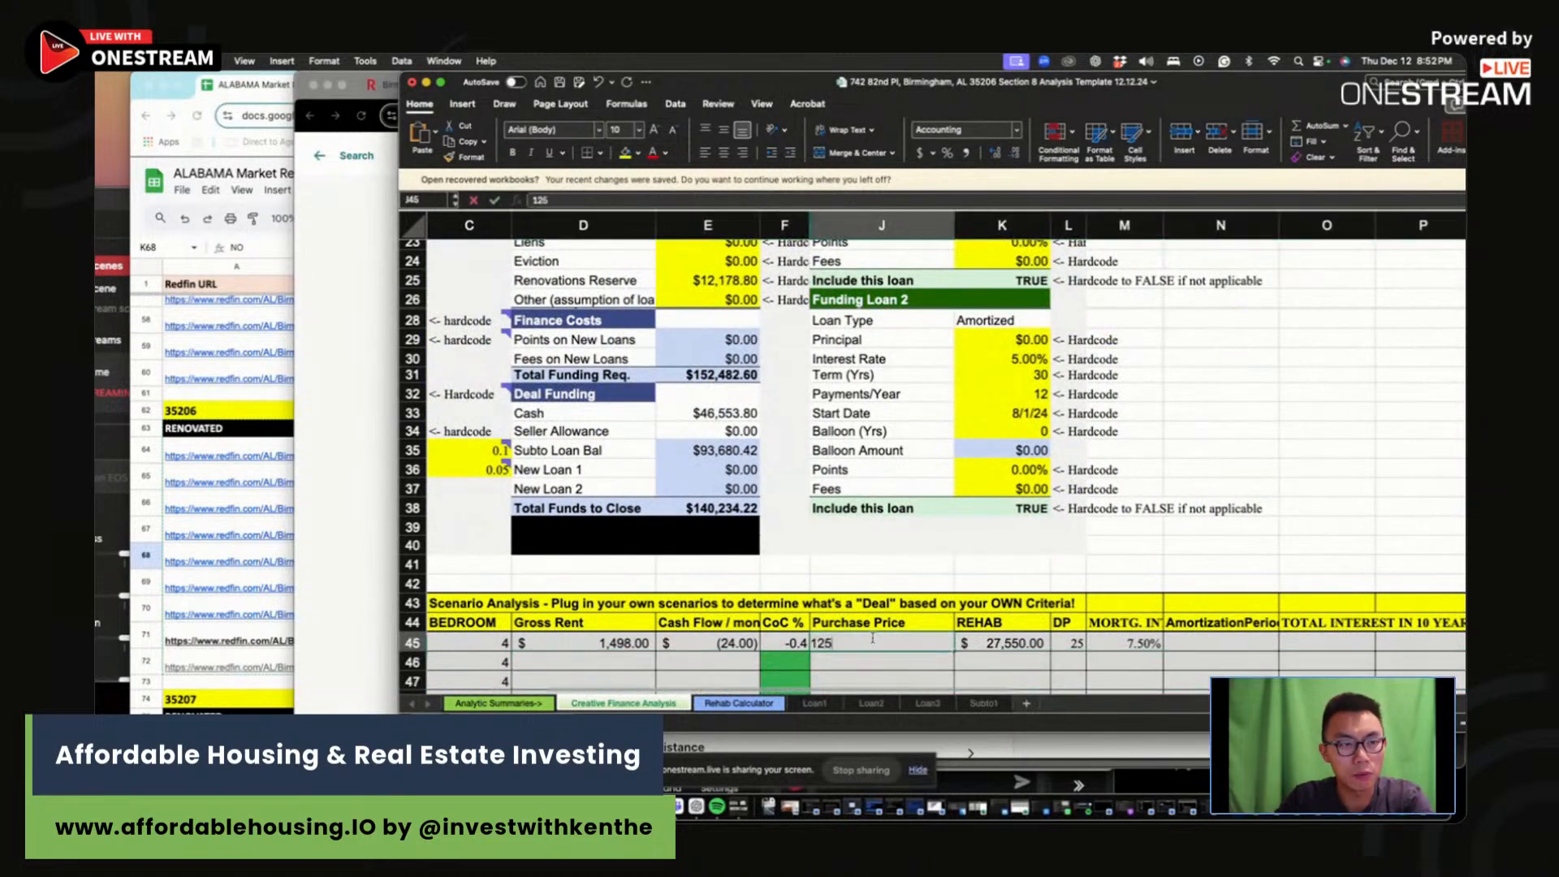
pyautogui.write(',00000')
pyautogui.press('Return')
pyautogui.scroll(8, 914, 648)
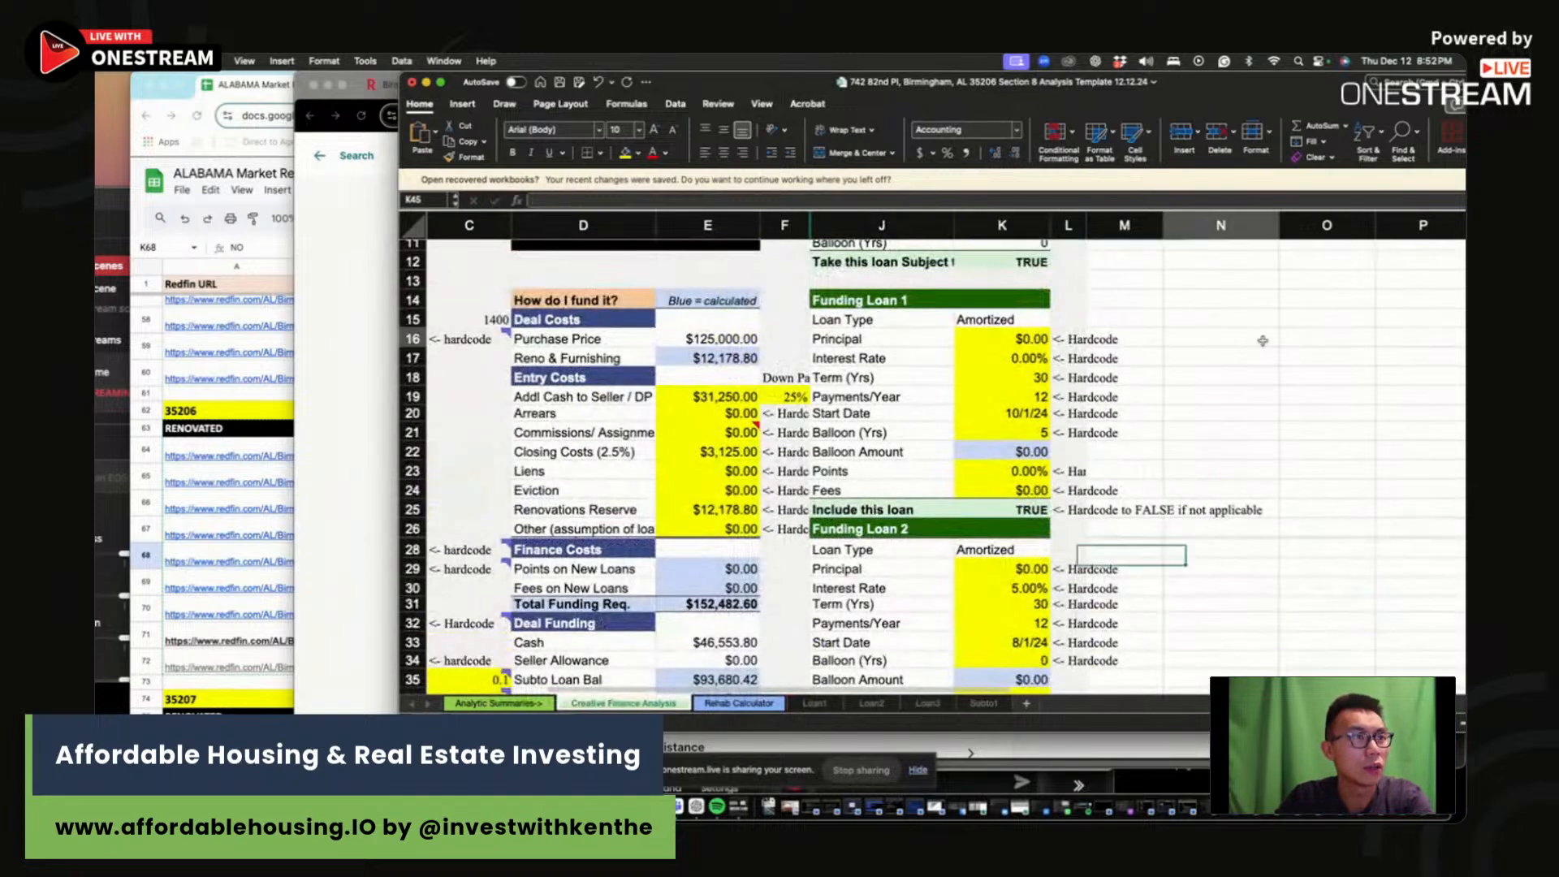
pyautogui.scroll(-10, 765, 431)
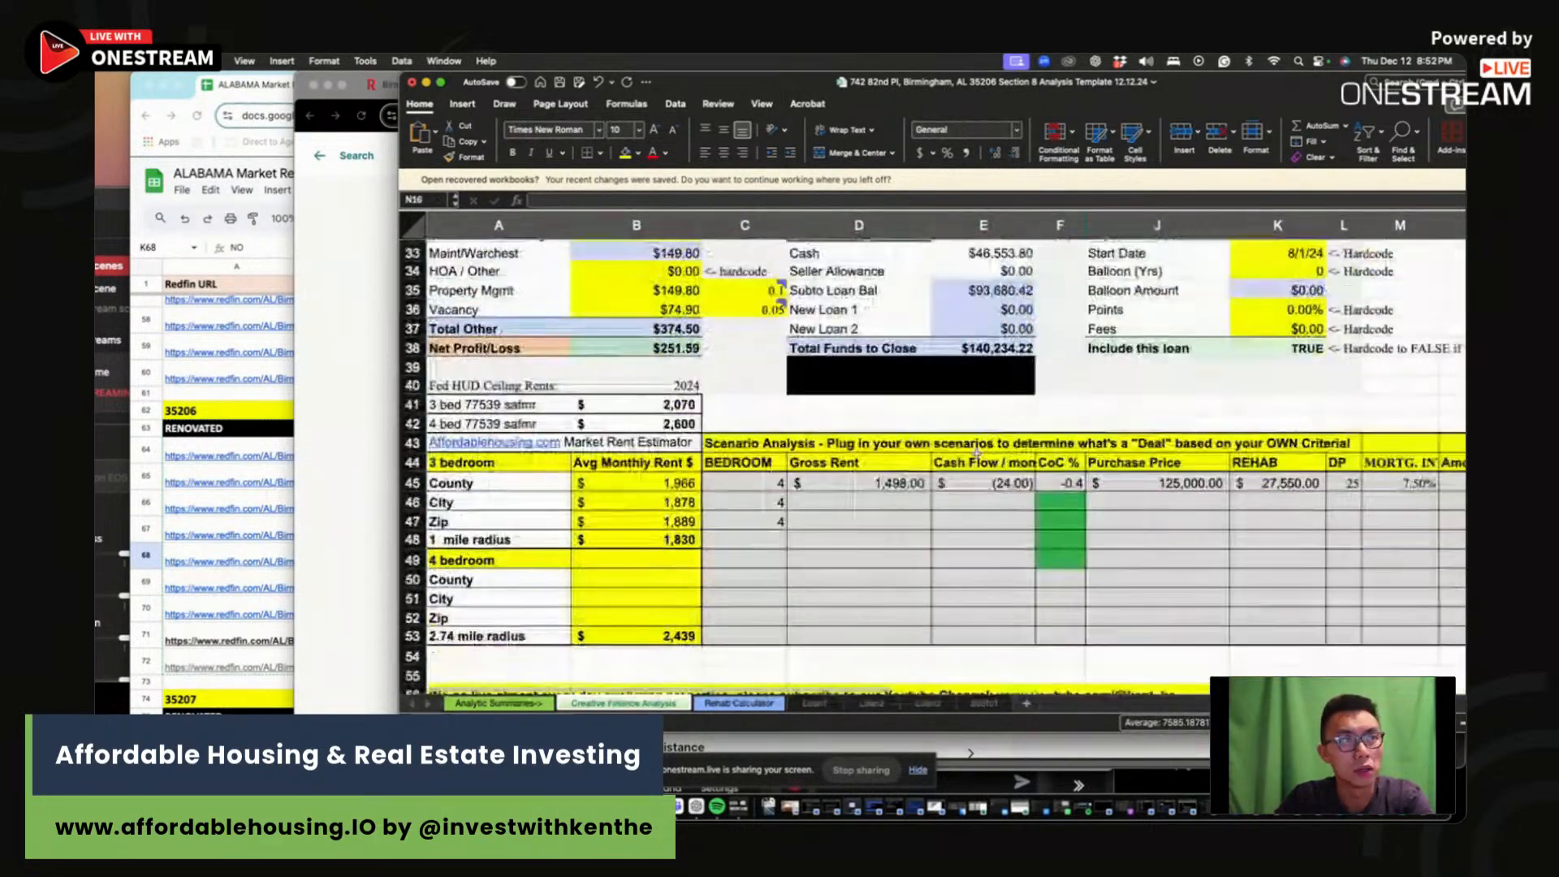
pyautogui.click(1233, 482)
pyautogui.scroll(10, 1228, 479)
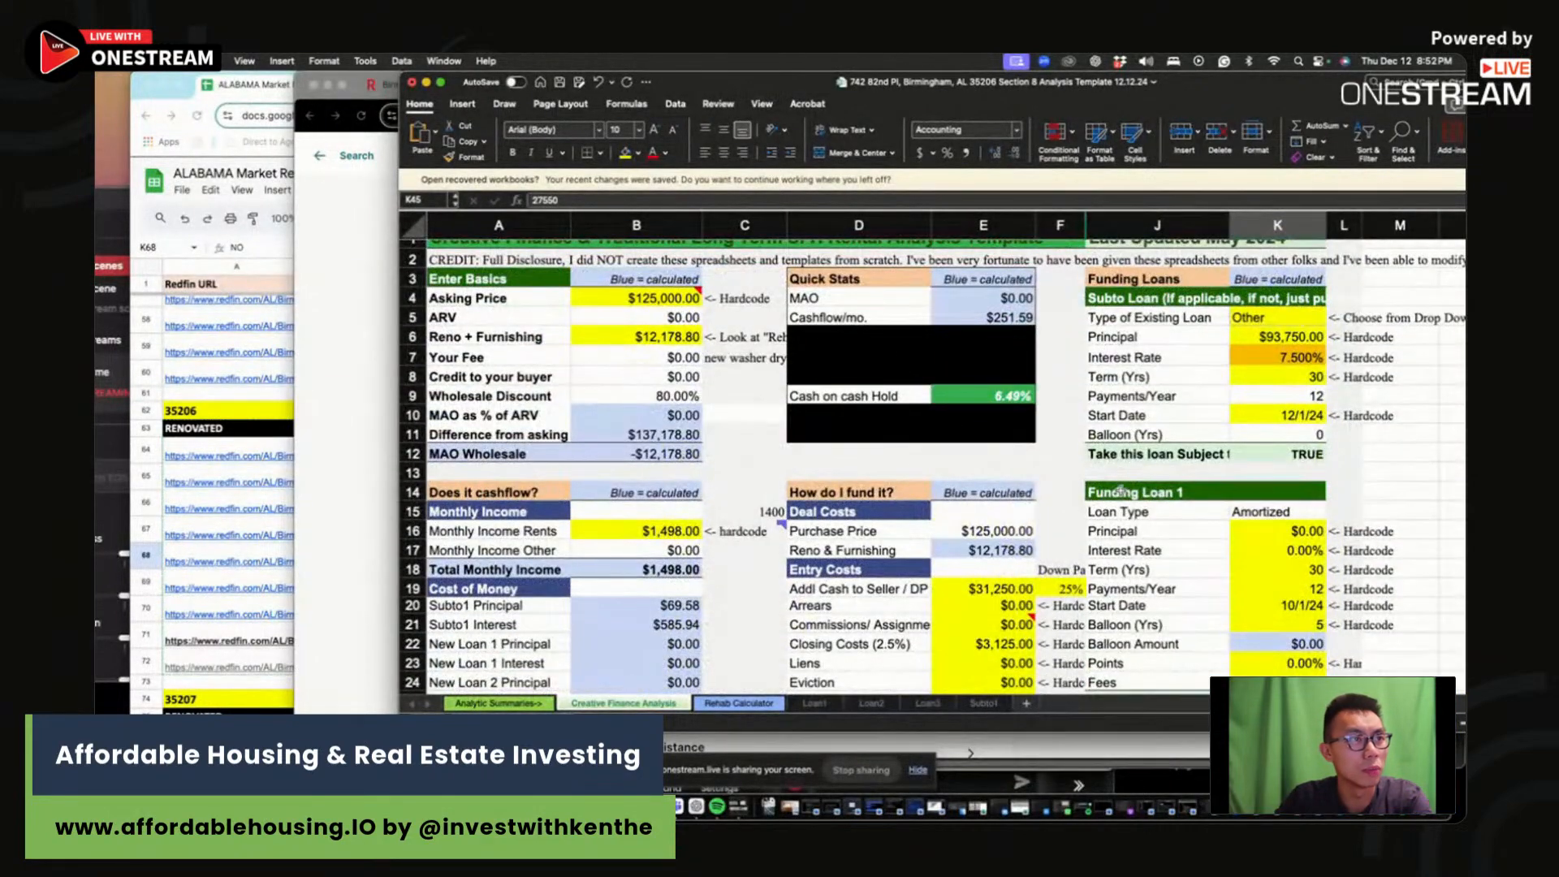
pyautogui.write('12179')
pyautogui.press('Tab')
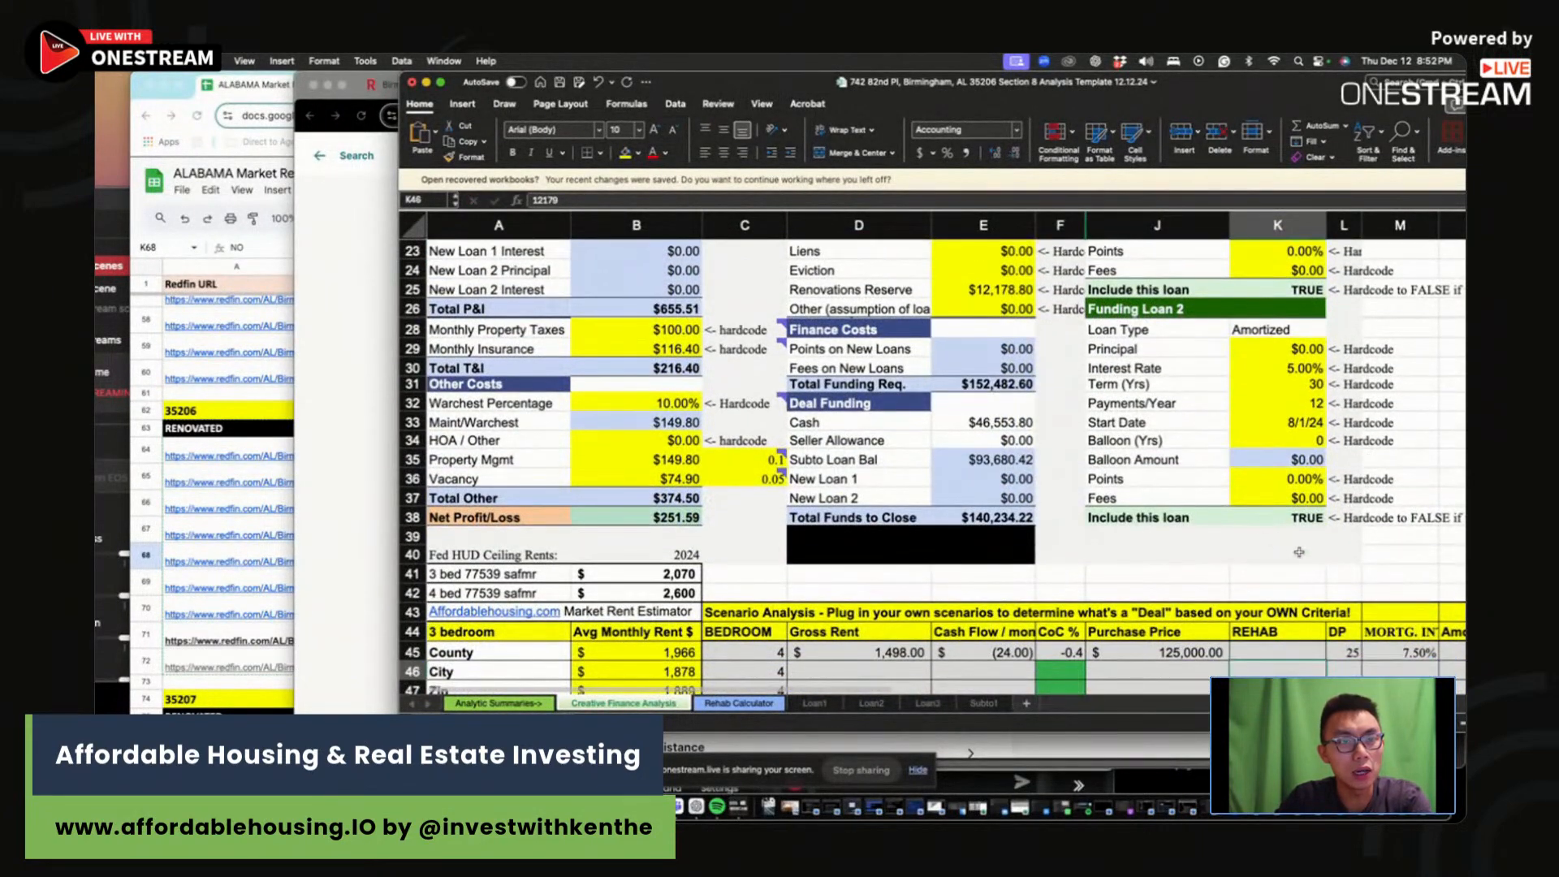
pyautogui.scroll(7, 1188, 529)
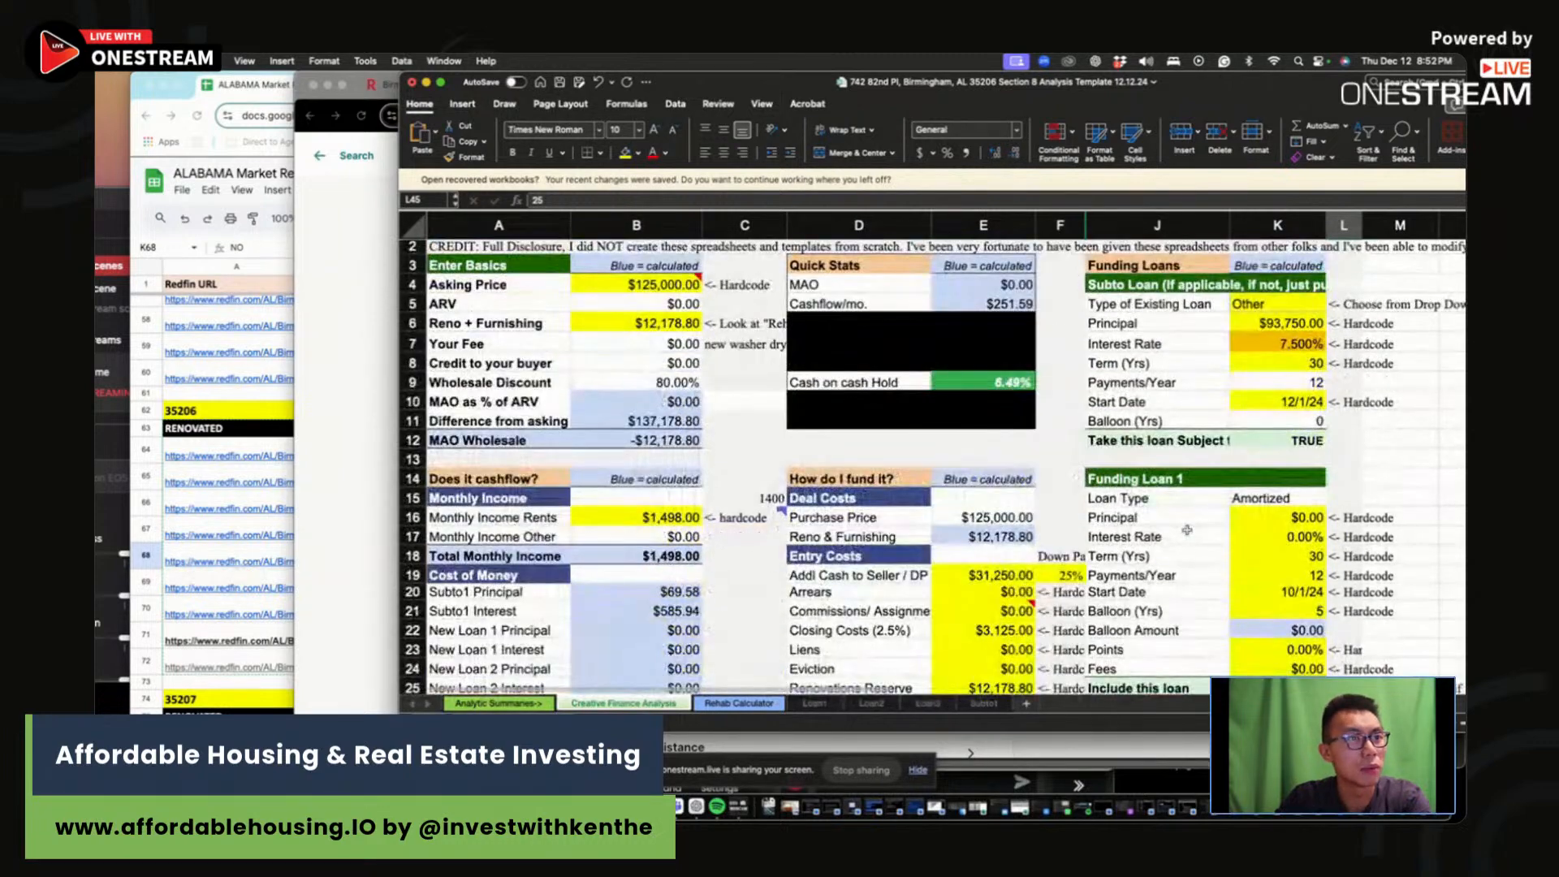
pyautogui.scroll(-6, 1181, 523)
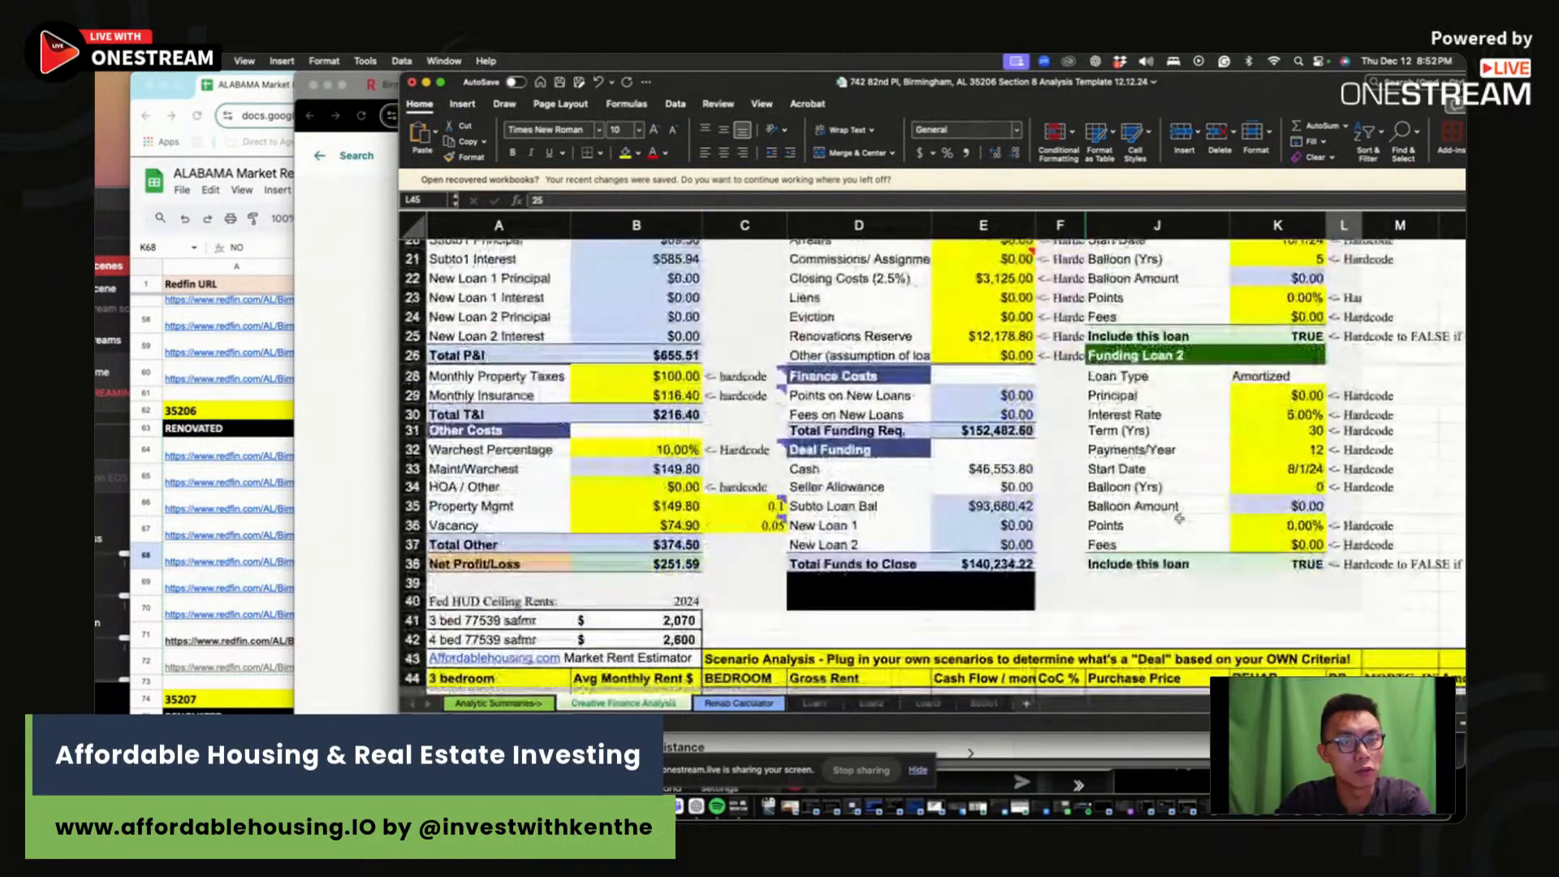
pyautogui.scroll(-3, 1180, 518)
pyautogui.click(999, 533)
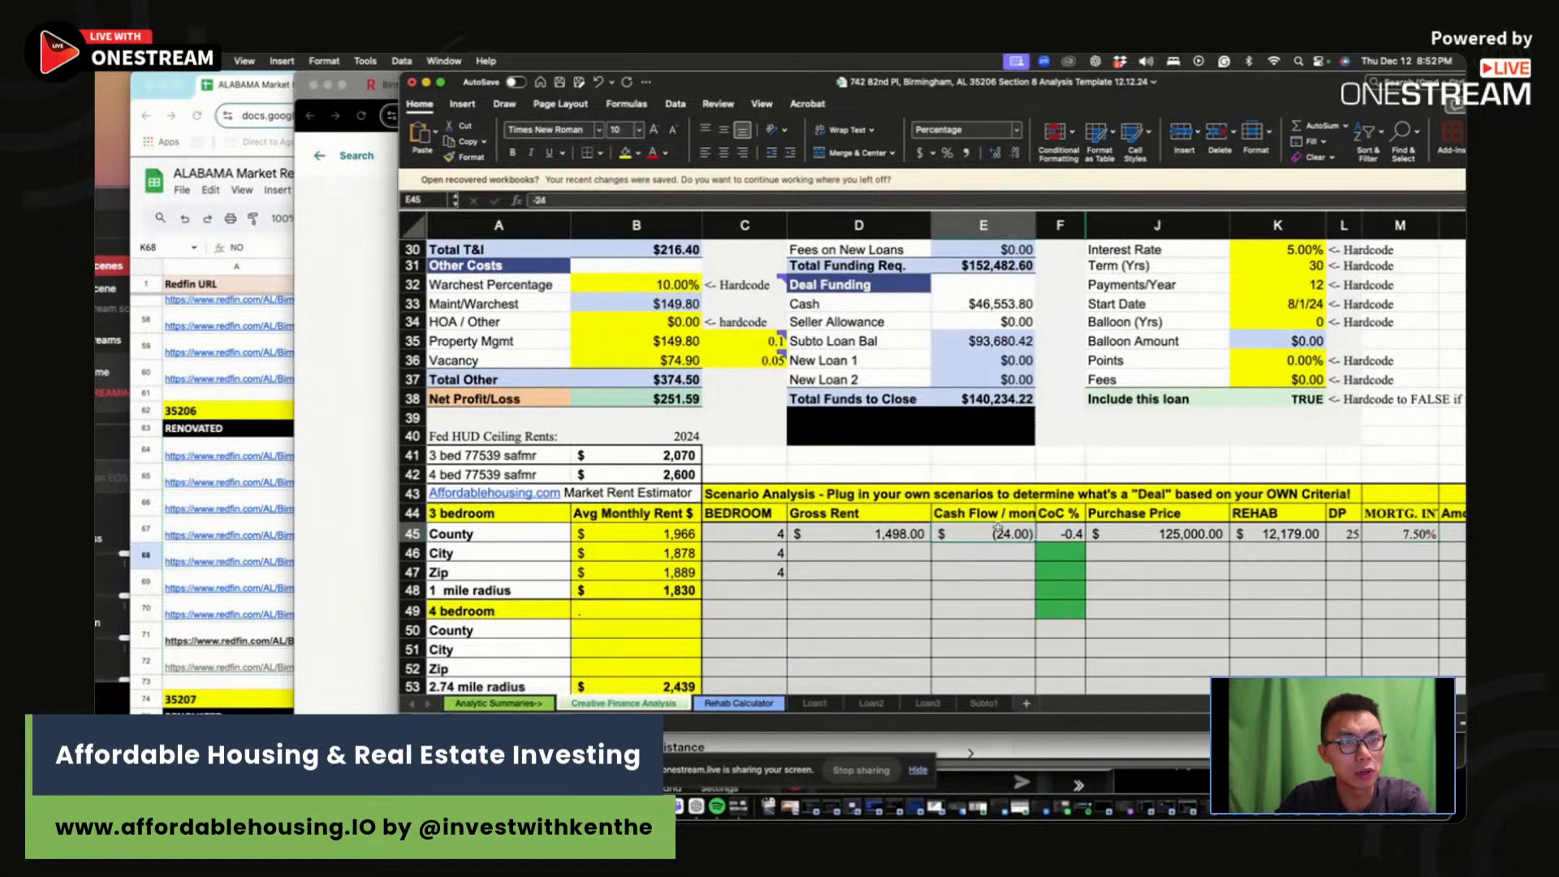
pyautogui.scroll(1, 999, 529)
pyautogui.write('252')
pyautogui.press('Return')
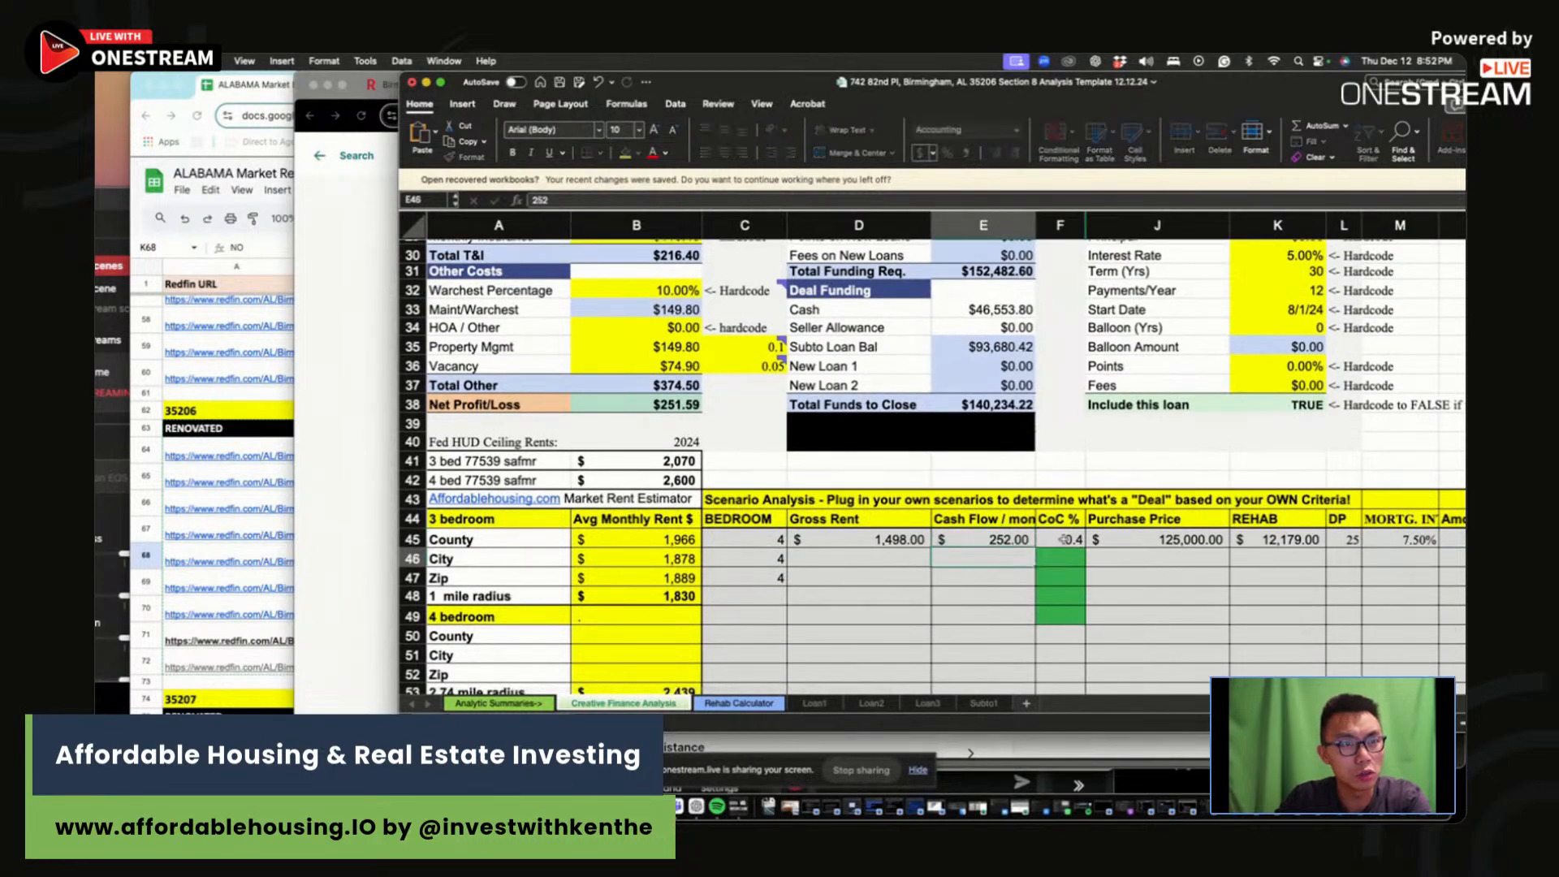
pyautogui.click(1064, 539)
pyautogui.scroll(10, 1048, 455)
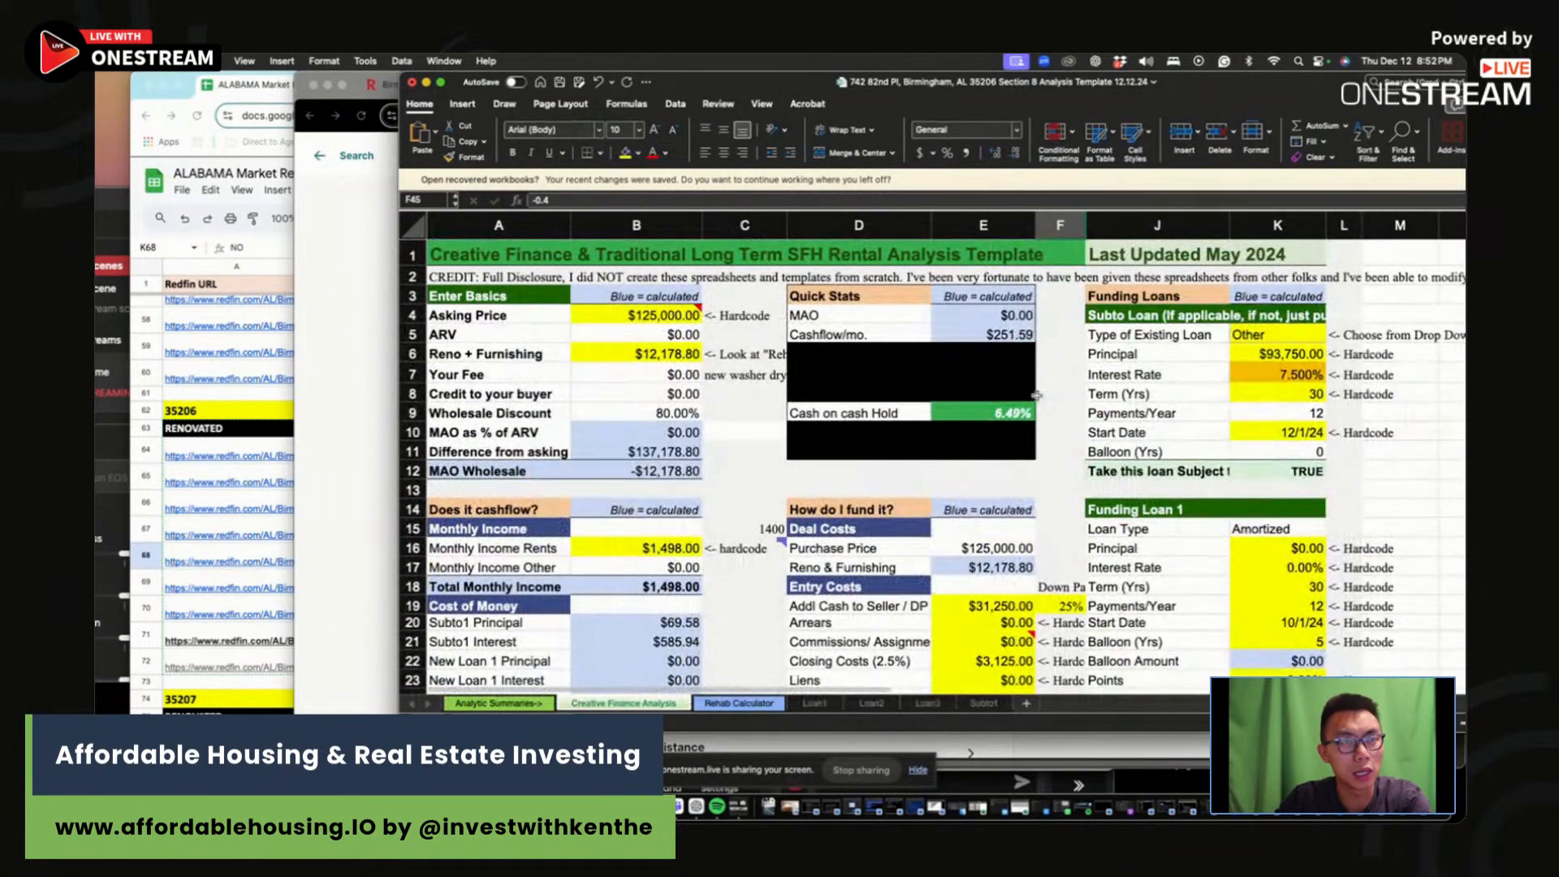
pyautogui.scroll(-7, 1044, 520)
pyautogui.scroll(-1, 1052, 634)
pyautogui.write('6.5')
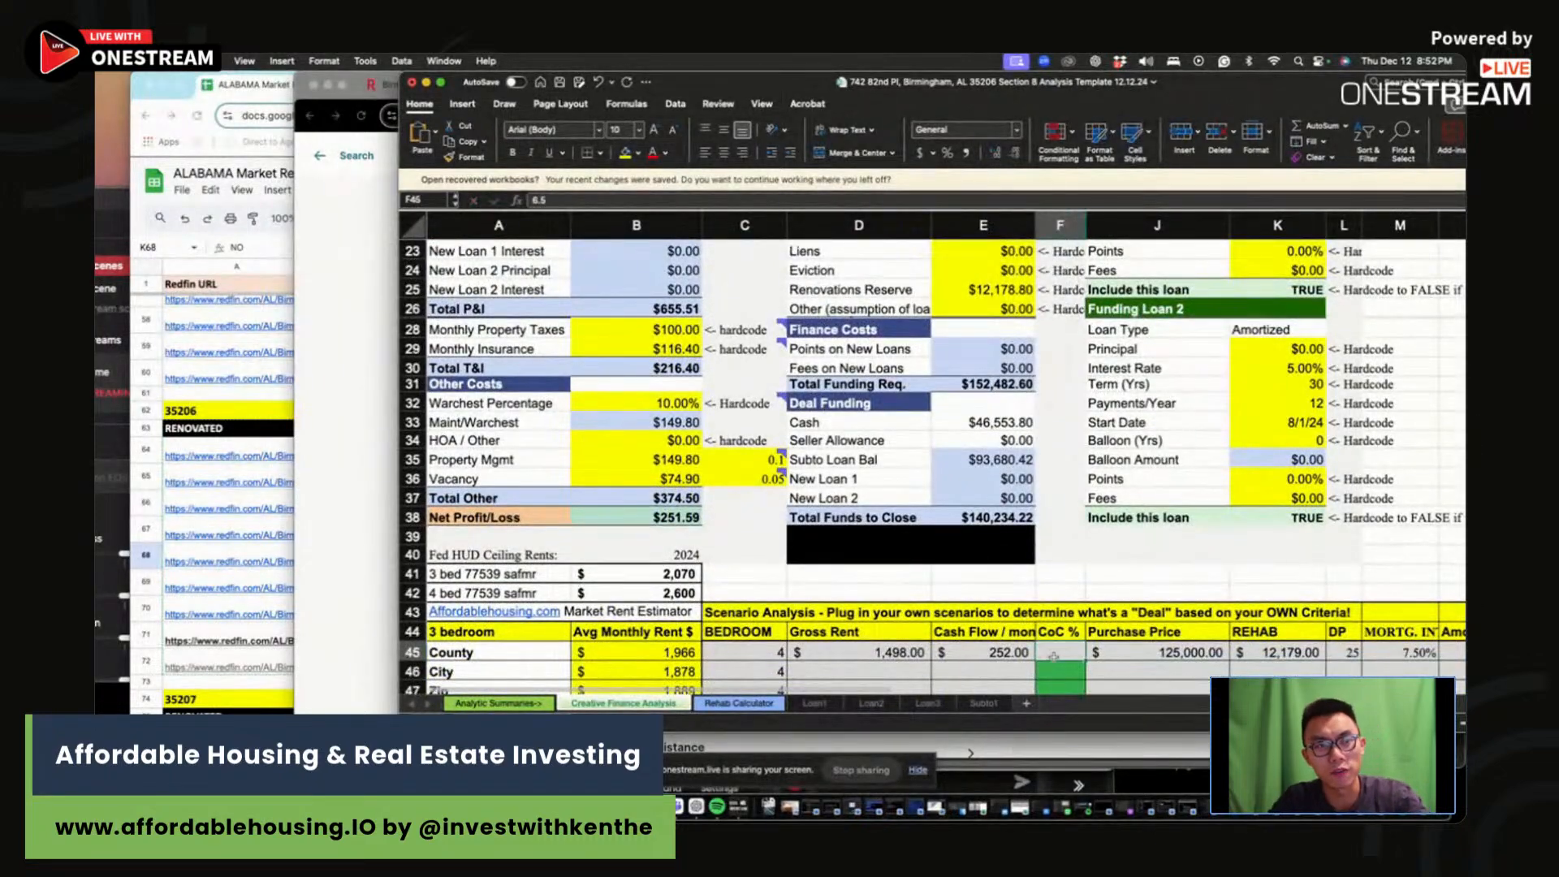
pyautogui.scroll(7, 1053, 641)
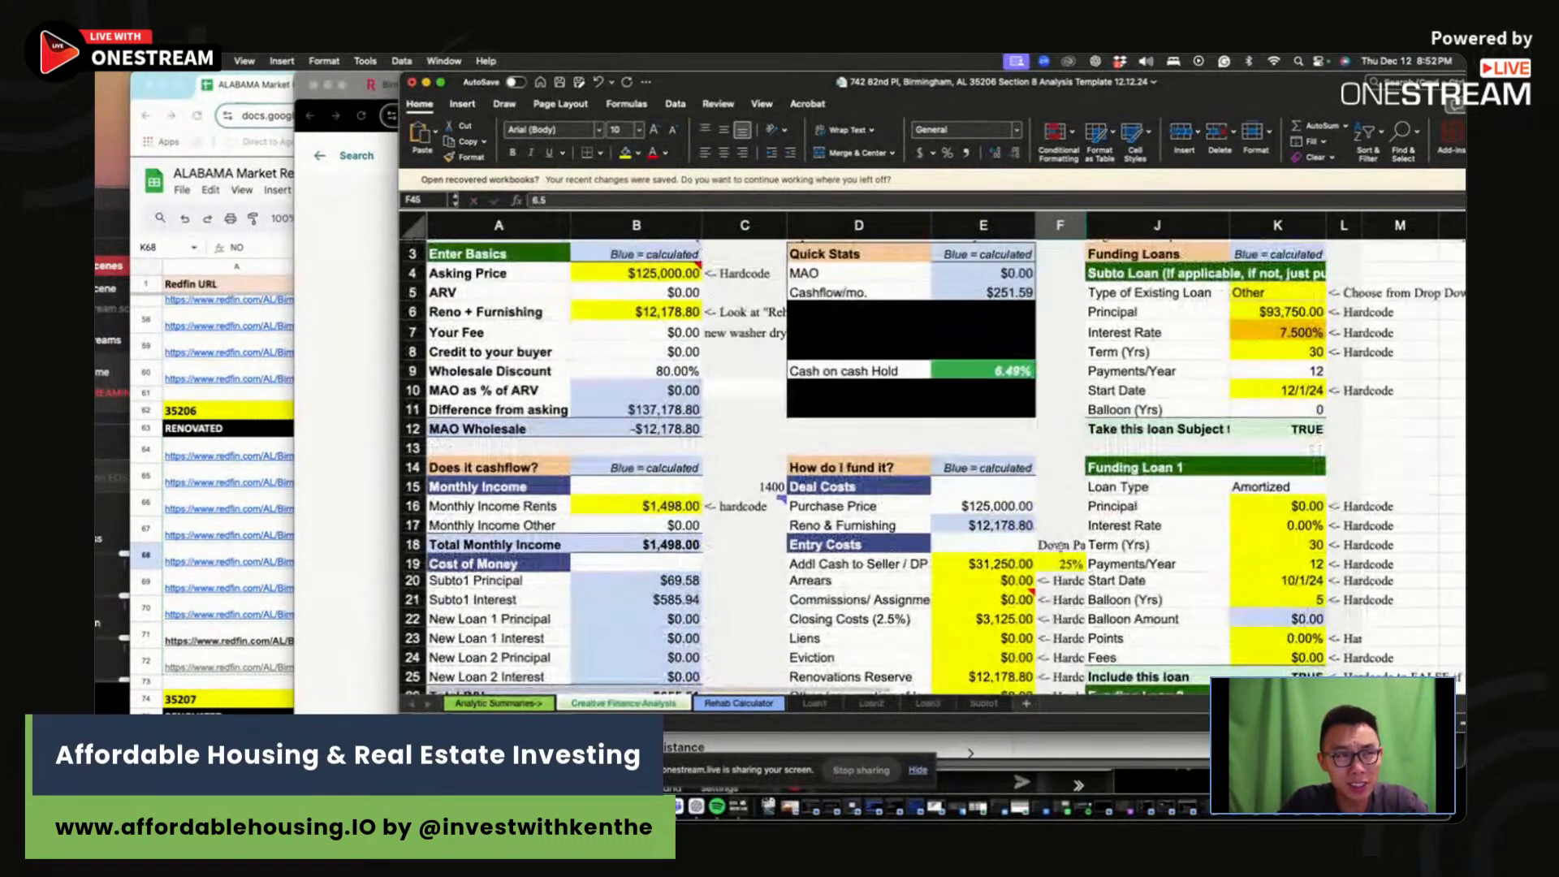
pyautogui.click(861, 410)
pyautogui.click(661, 274)
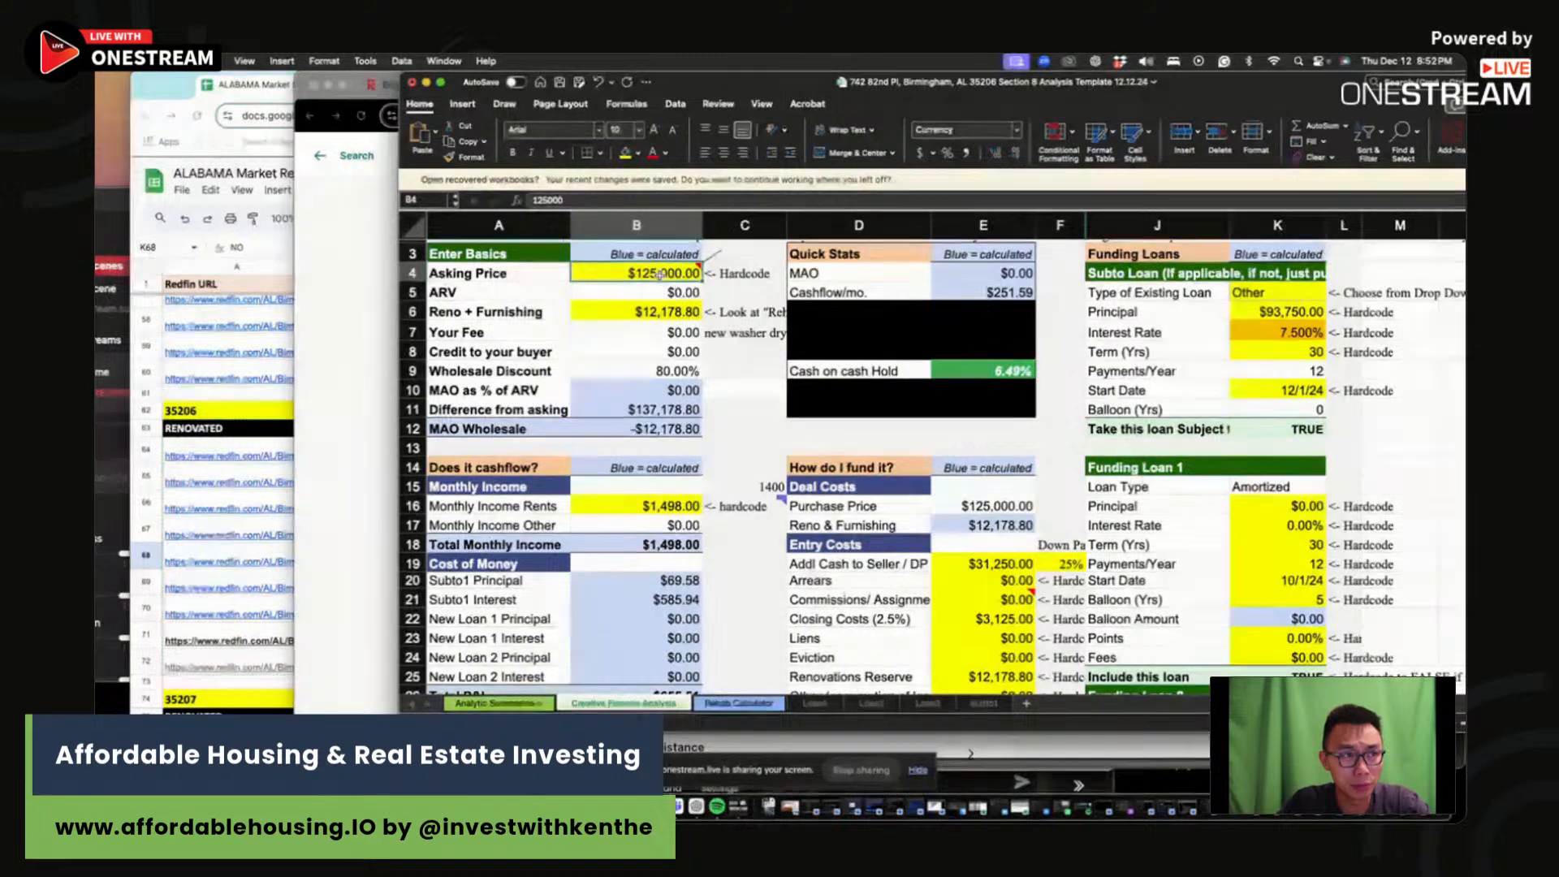
pyautogui.hscroll(1, 661, 275)
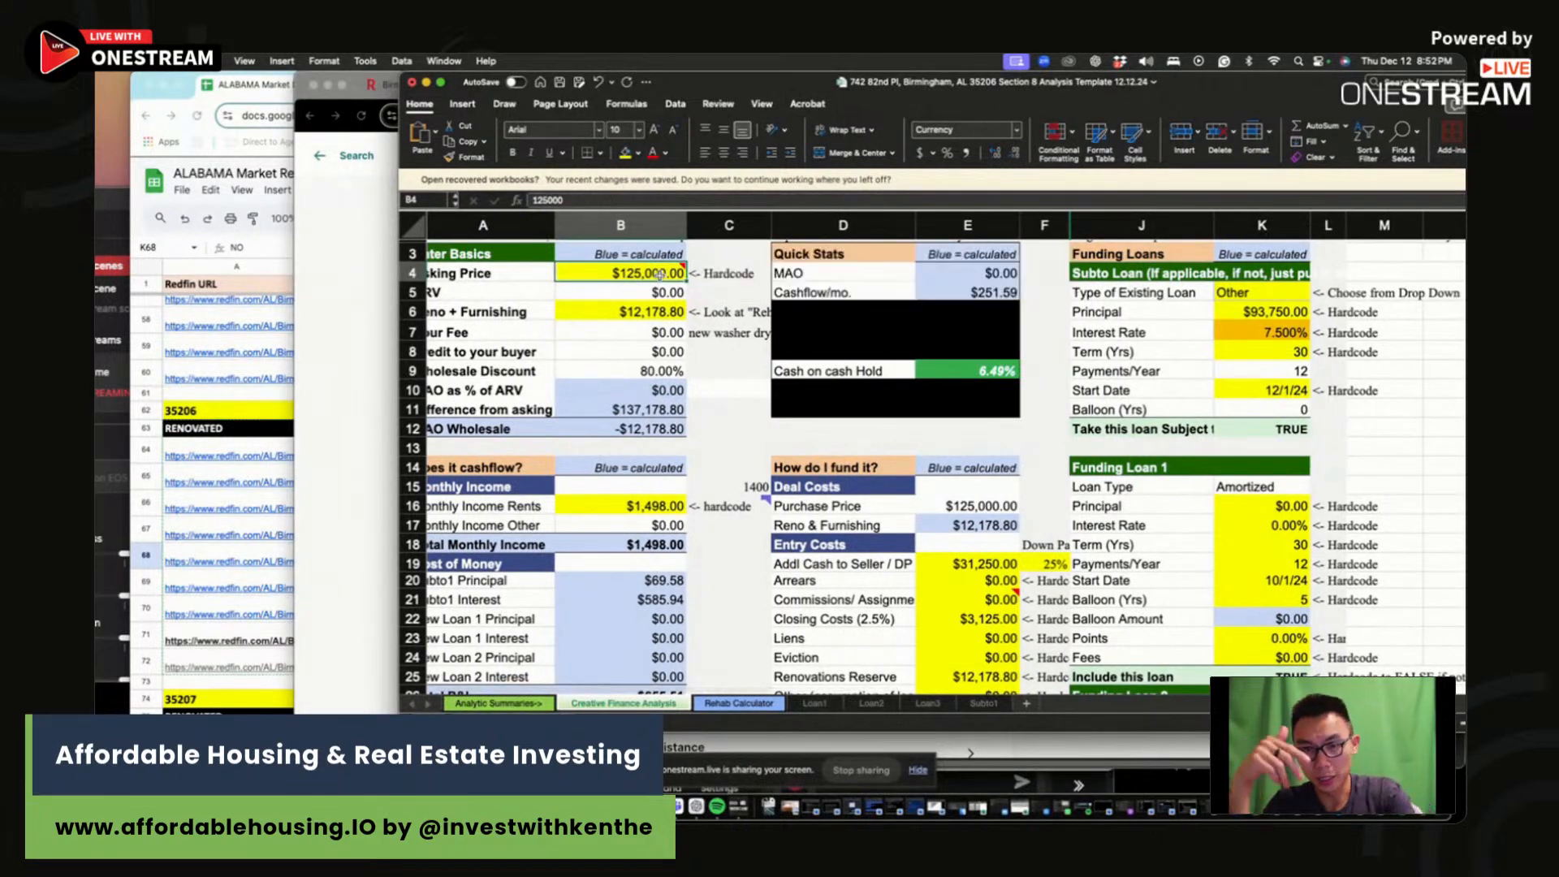
# Step: Show the B4 note reading 'off market/no asking price/used Zestimate (Zillow)'
pyautogui.moveTo(658, 274)
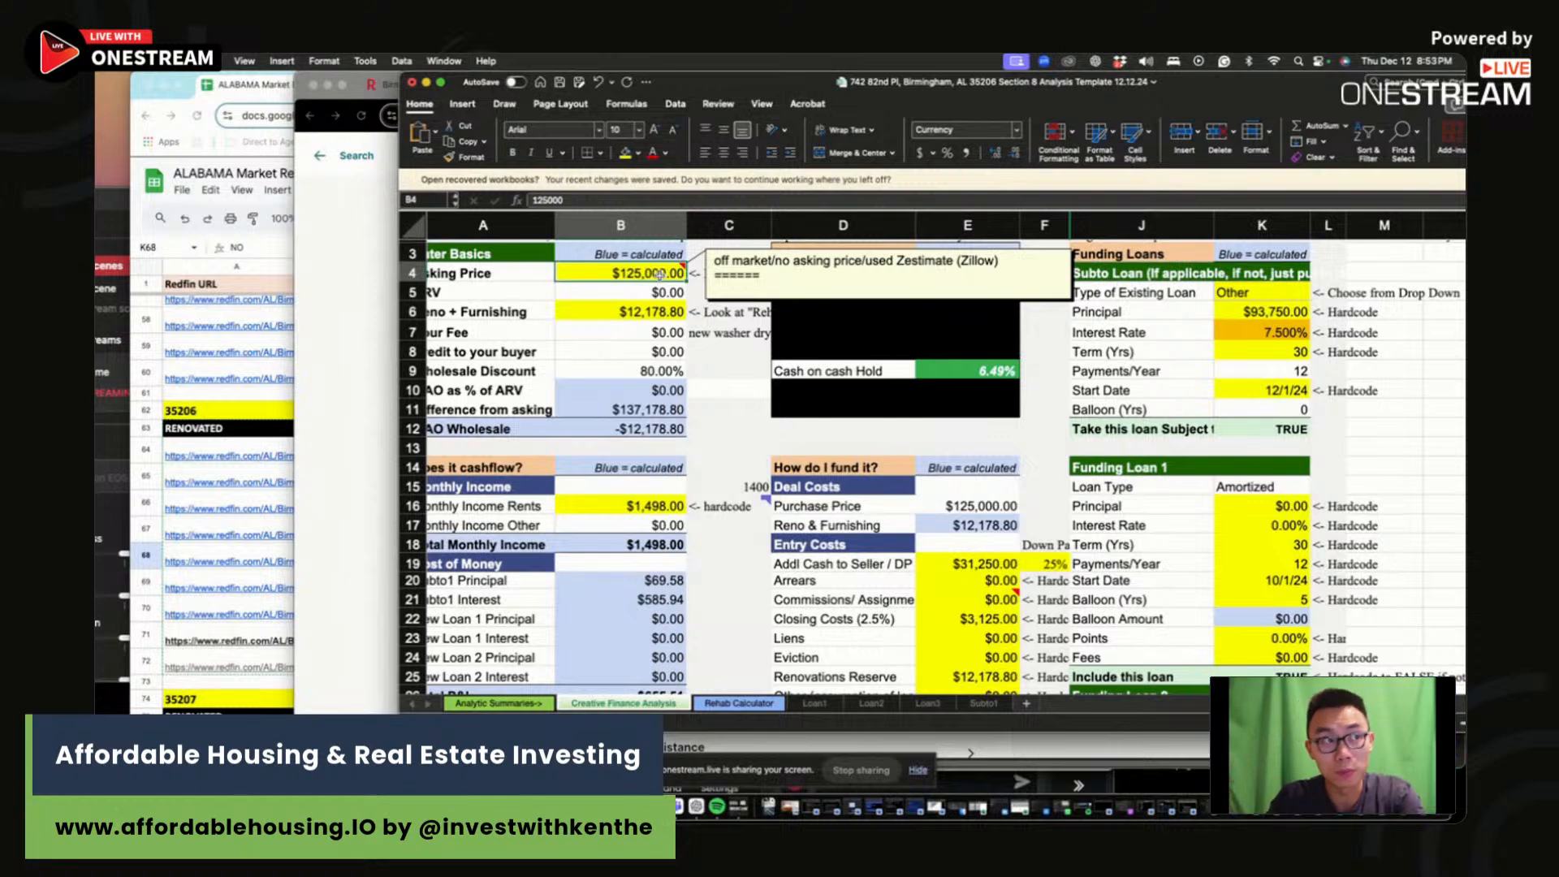
# Step: Try $100,000 and $105,000 as the asking price in B4, settling on $107,000
pyautogui.click(991, 370)
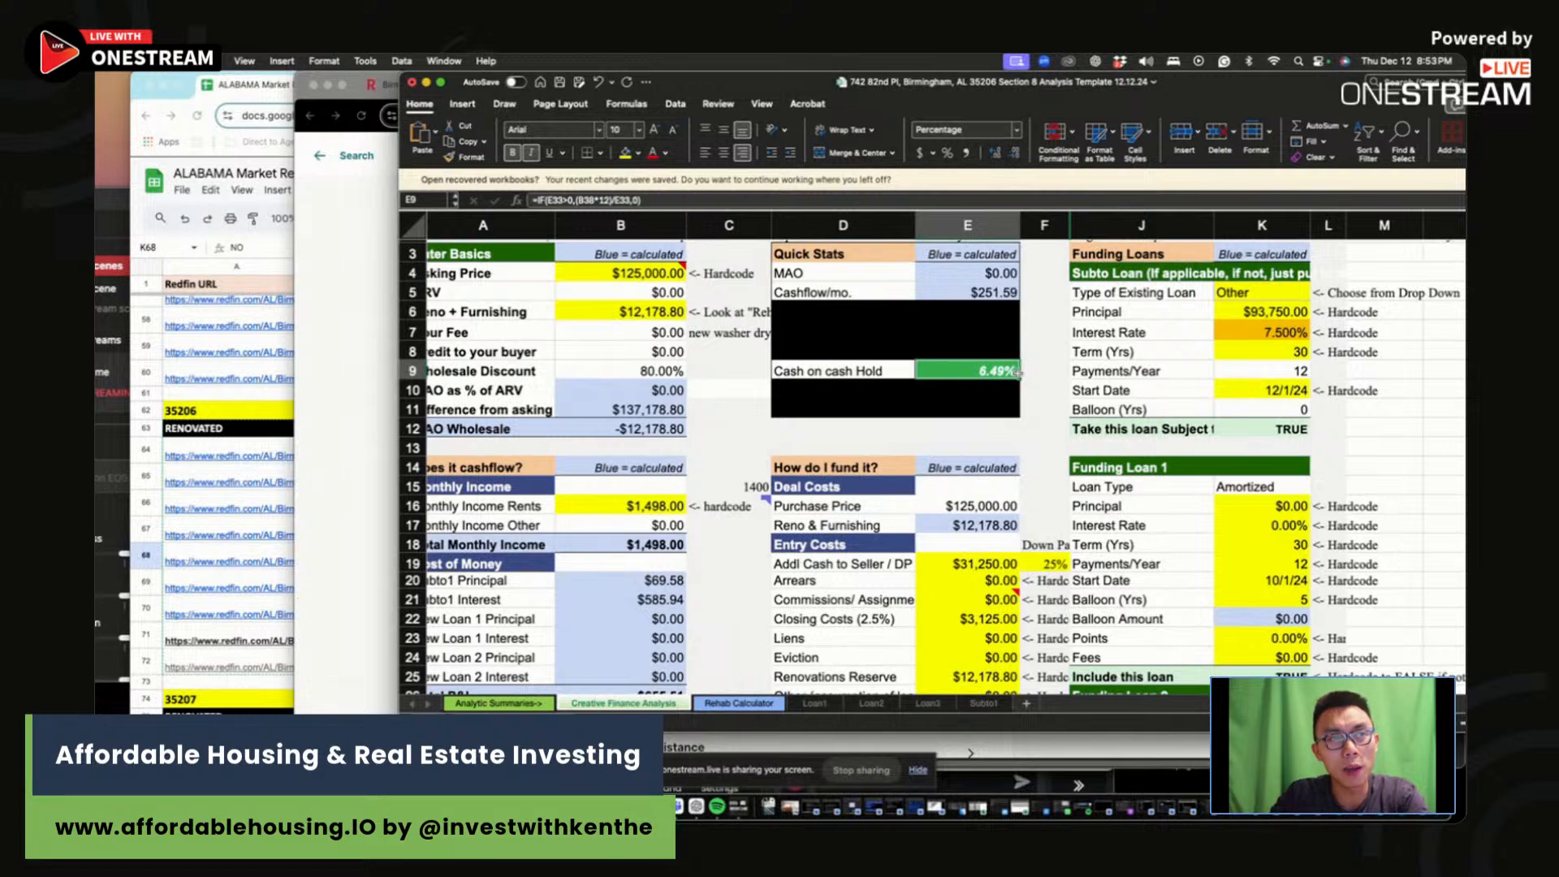
pyautogui.click(634, 271)
pyautogui.write('10000')
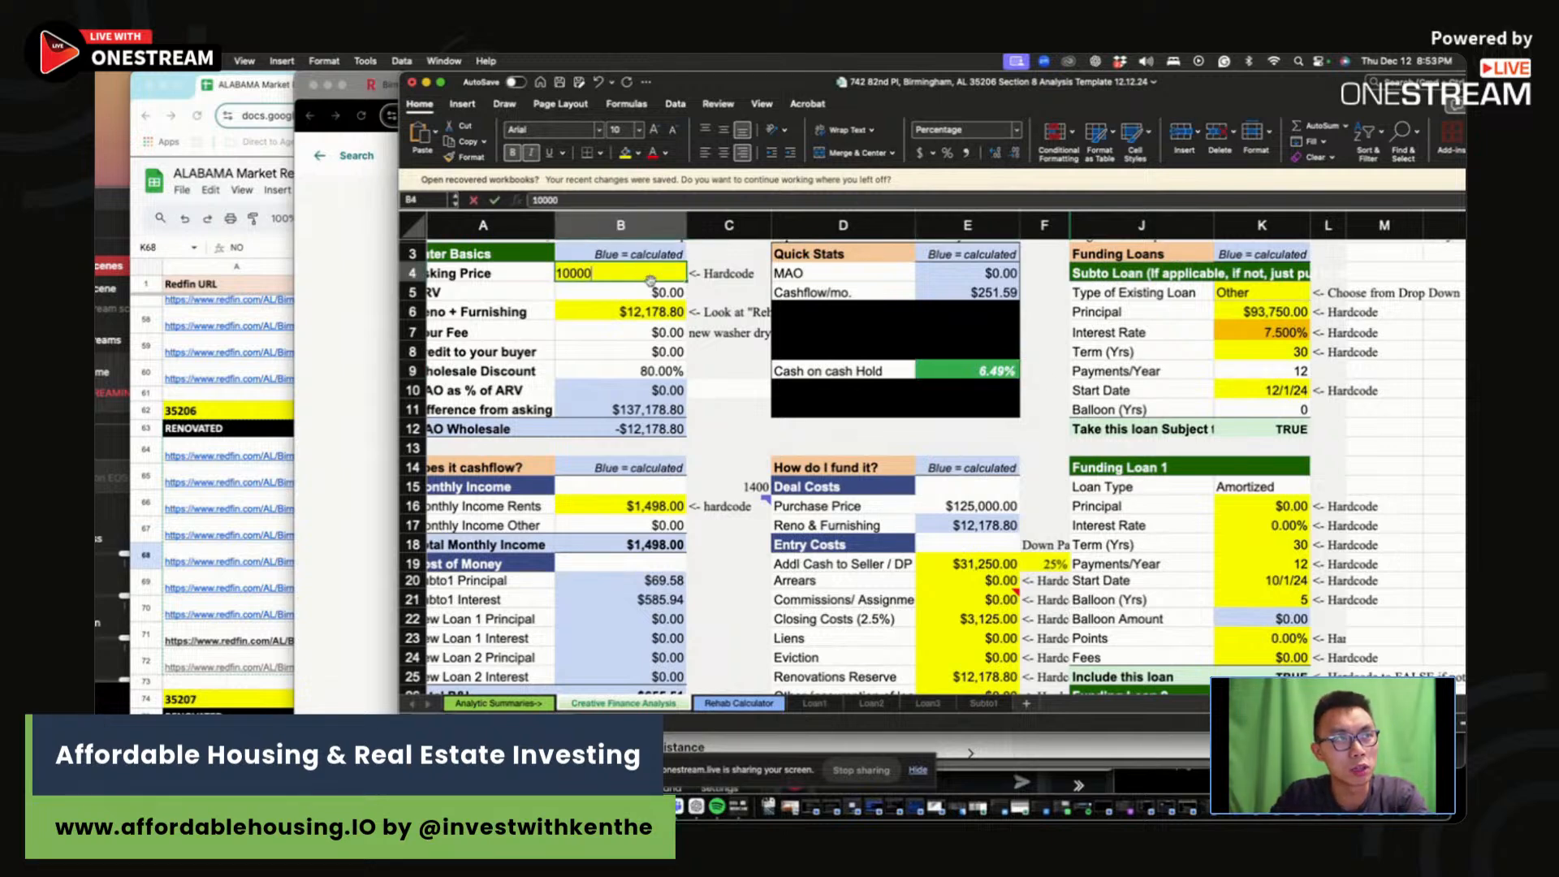
pyautogui.write('0')
pyautogui.press('Return')
pyautogui.click(648, 276)
pyautogui.write('10')
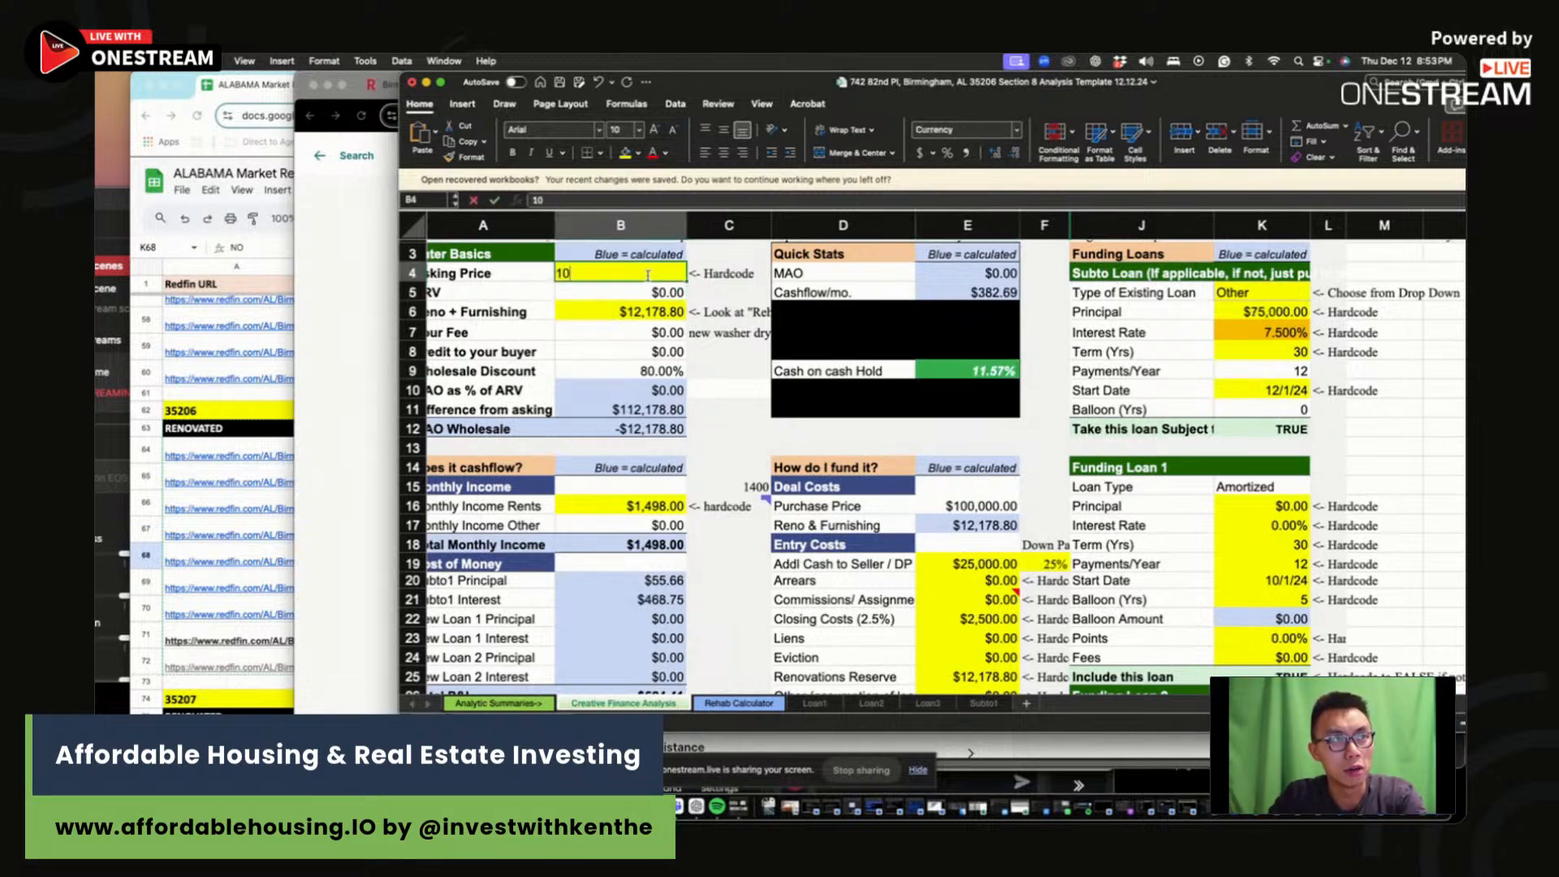
pyautogui.write('5,0000')
pyautogui.press('Return')
pyautogui.click(640, 274)
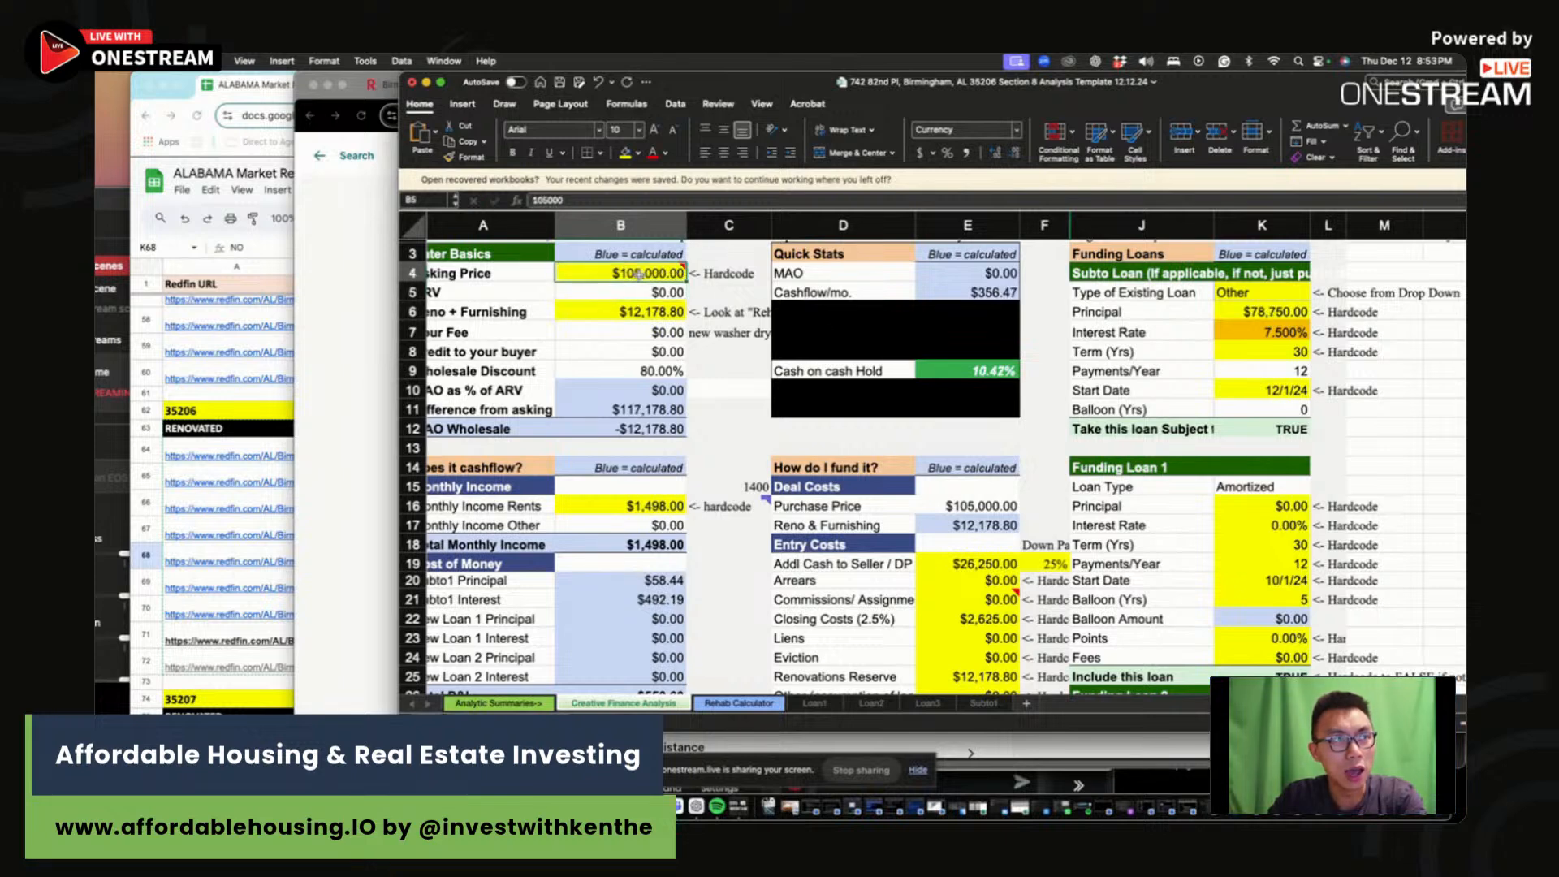
pyautogui.write('10')
pyautogui.write('7,00')
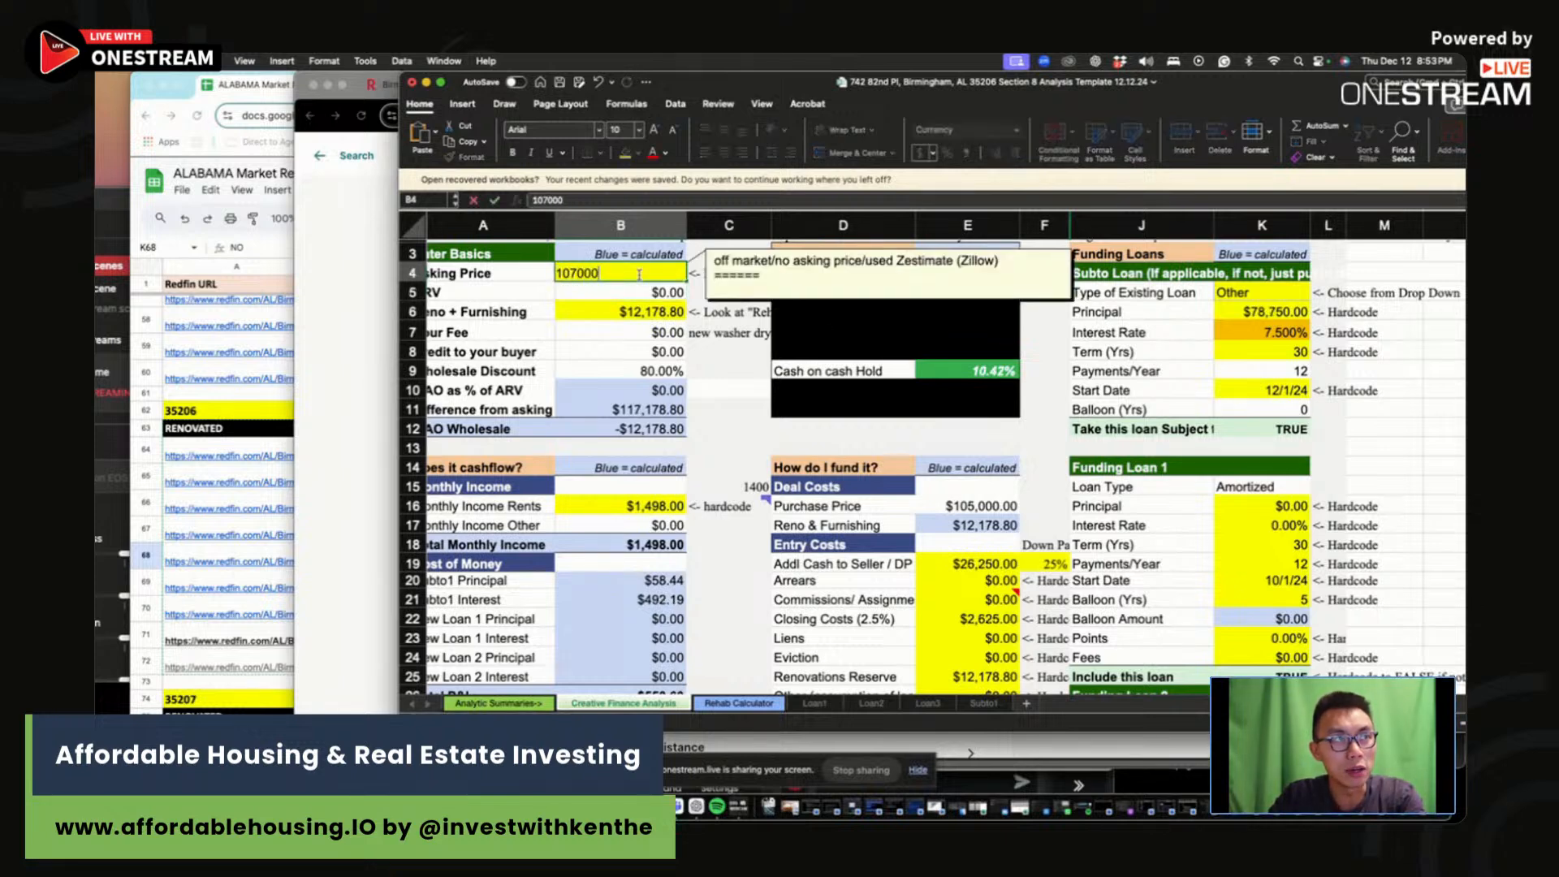
pyautogui.write('0')
pyautogui.press('Return')
# Step: Start the second scenario row with $107,000 purchase price, $12,000 rehab and 25% down
pyautogui.click(1006, 374)
pyautogui.scroll(-5, 887, 414)
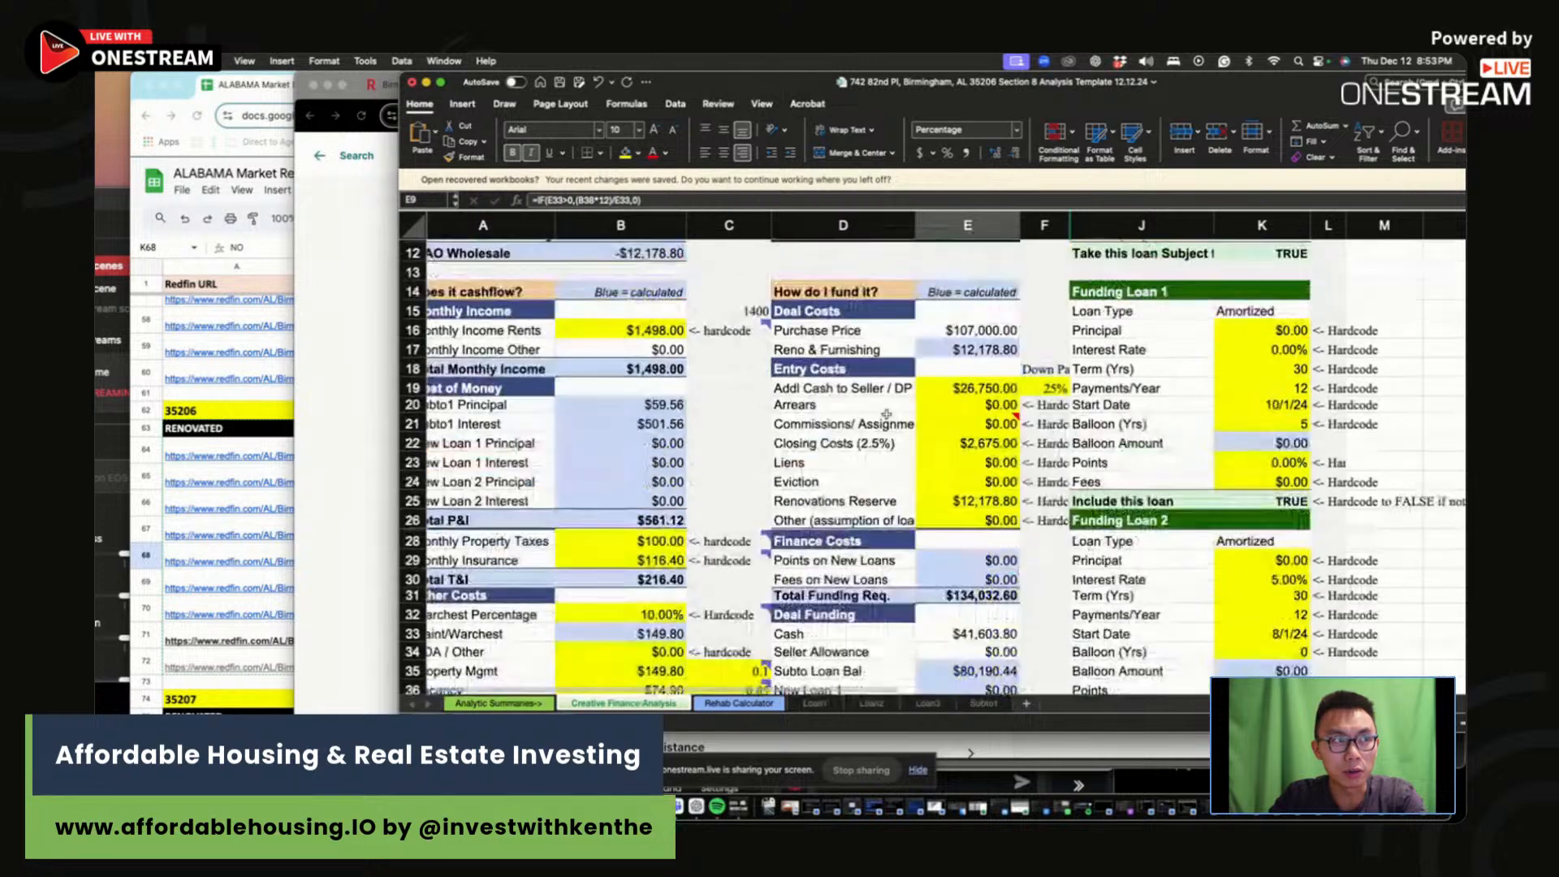
pyautogui.scroll(-7, 887, 414)
pyautogui.click(1185, 528)
pyautogui.write('107,0')
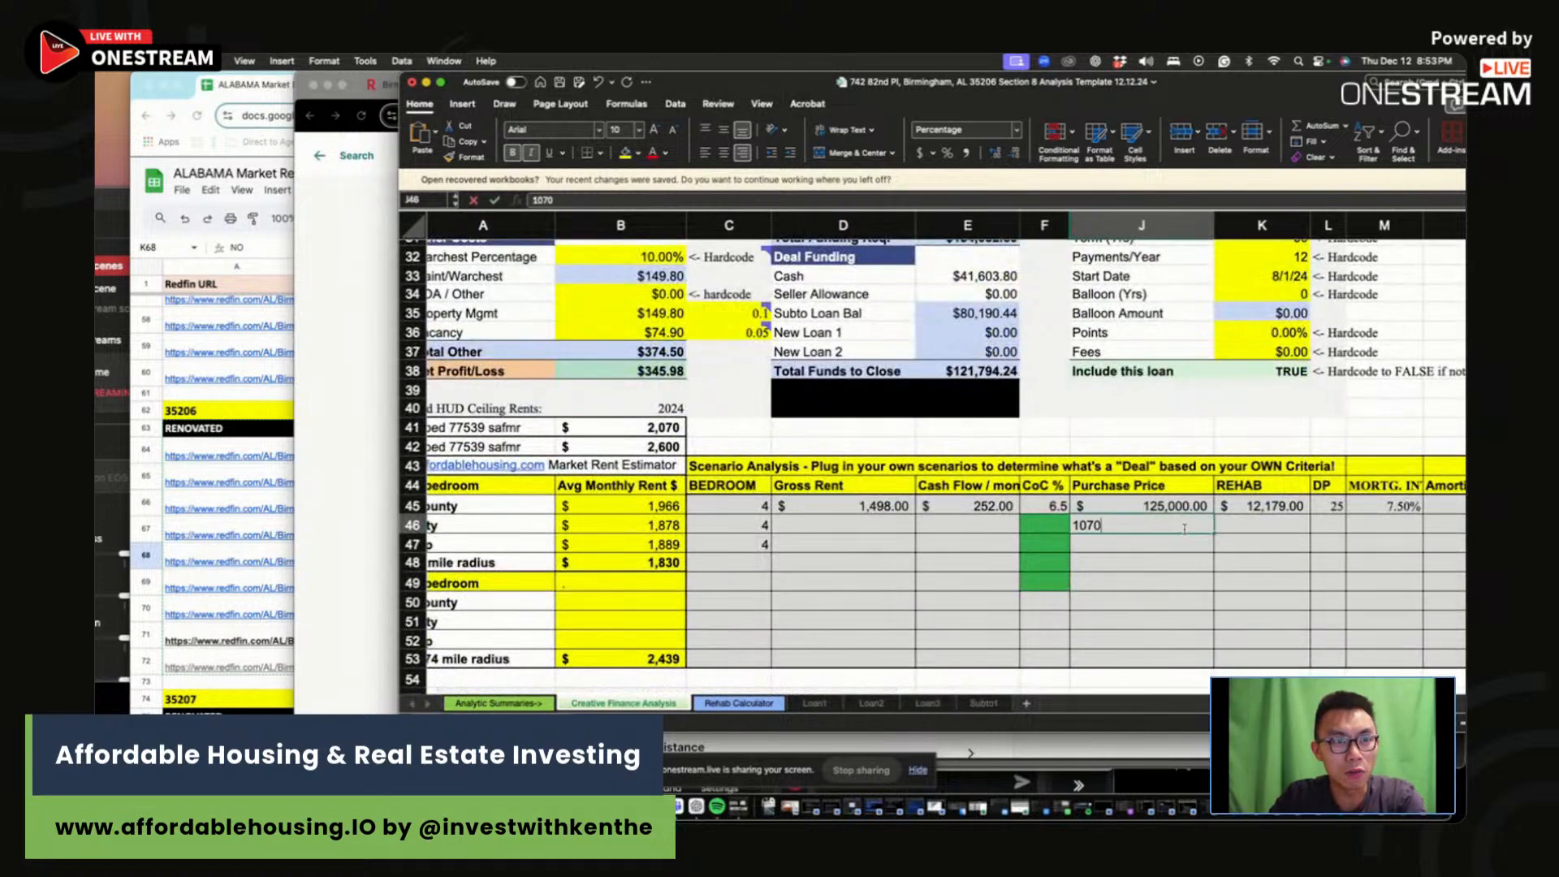
pyautogui.write('00')
pyautogui.press('Tab')
pyautogui.scroll(10, 1259, 522)
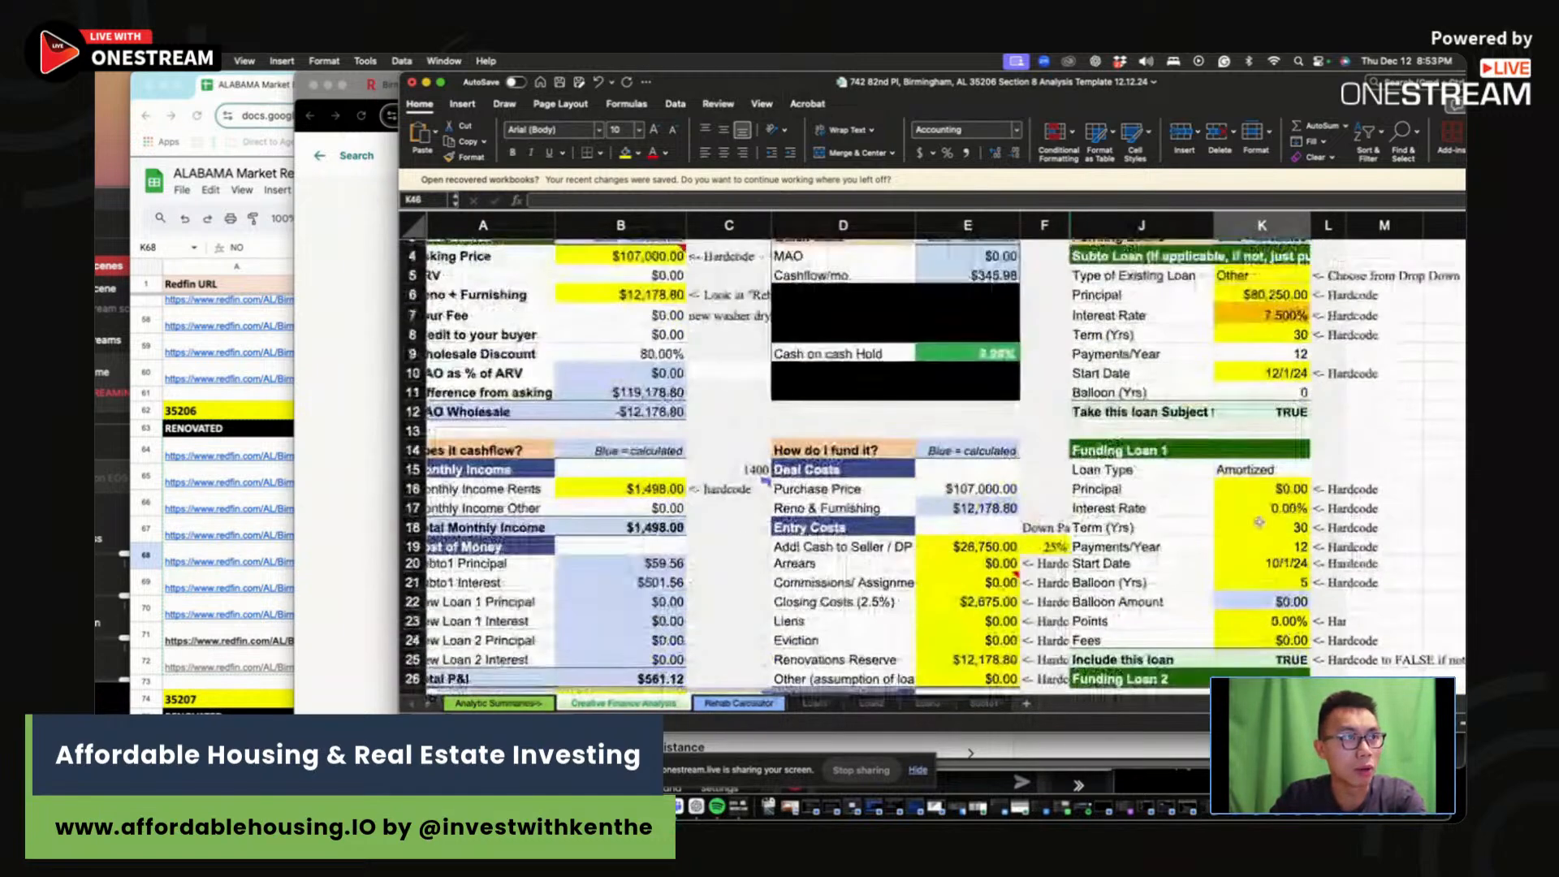
pyautogui.scroll(-9, 1260, 522)
pyautogui.write('12')
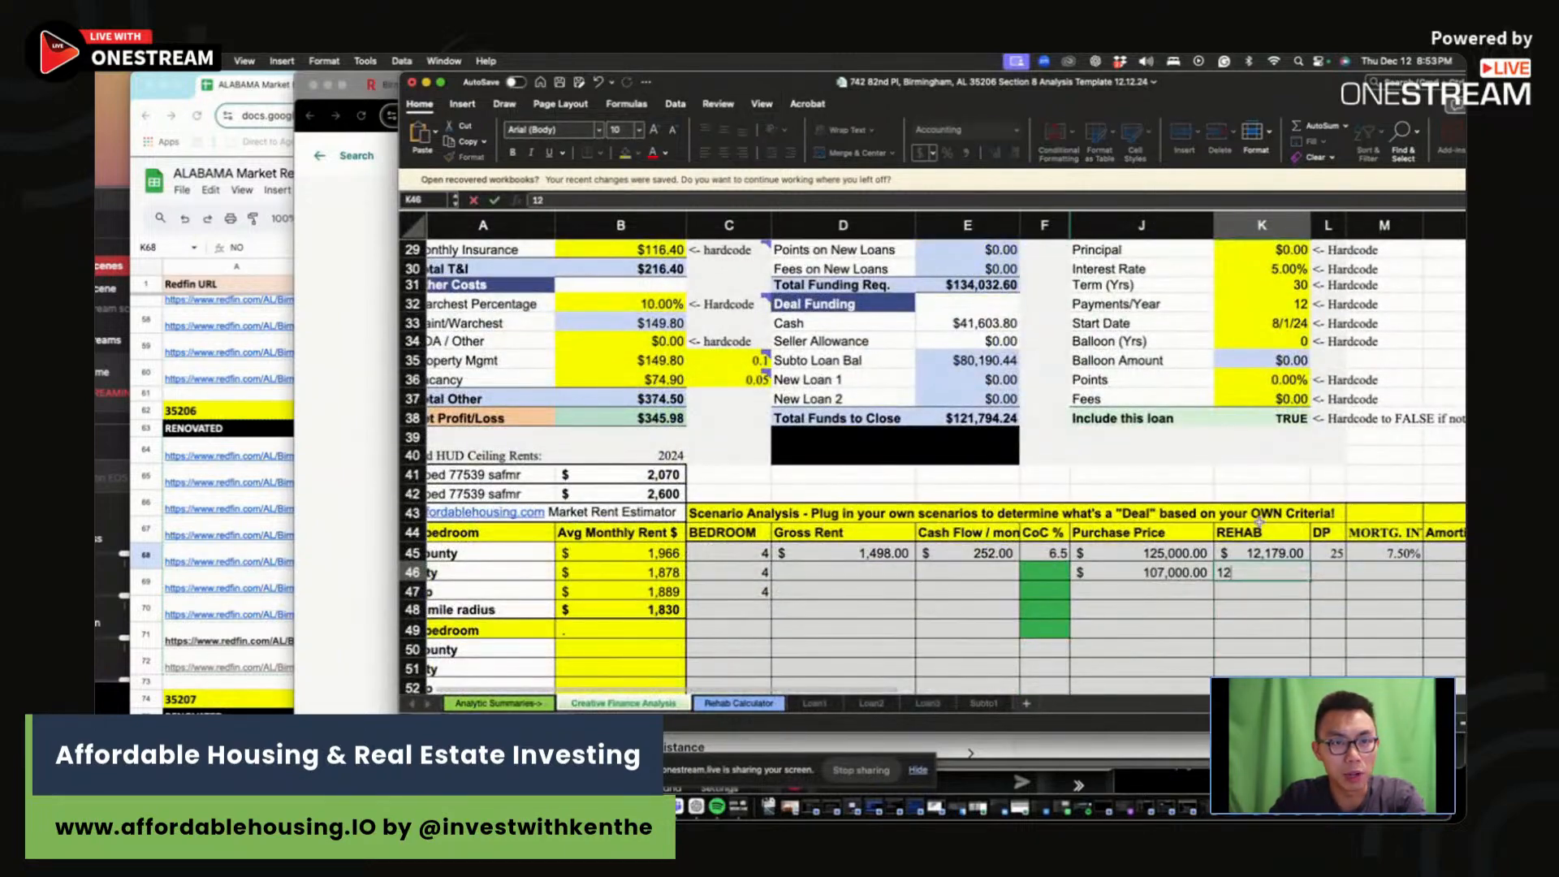
pyautogui.write('000')
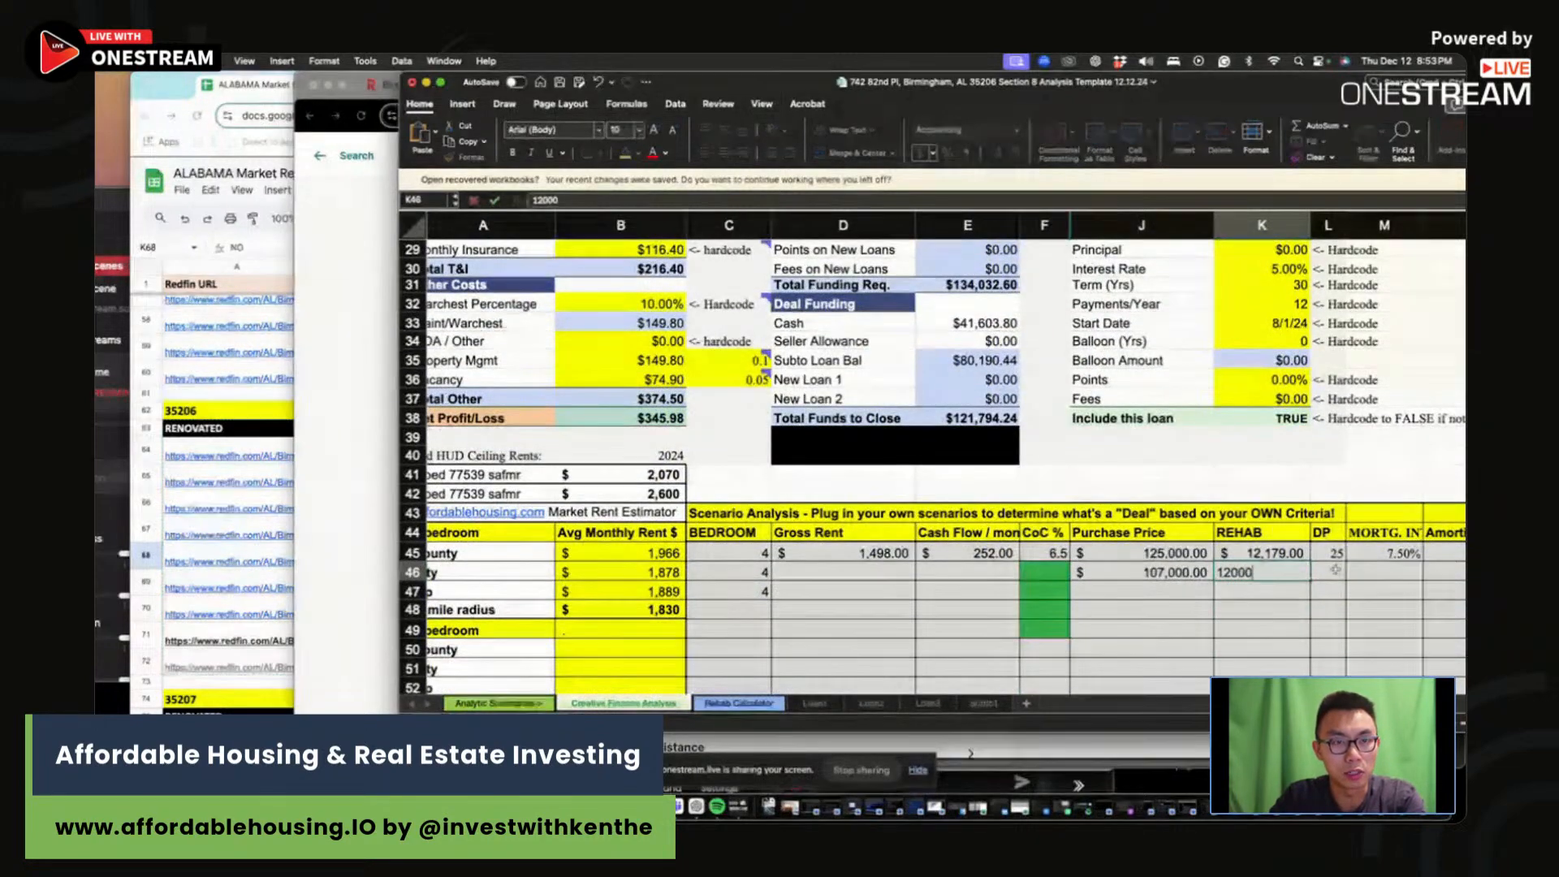
pyautogui.press('Tab')
pyautogui.write('25')
pyautogui.press('Tab')
# Step: Complete the scenario with 7.5% rate, $1,498 rent, $346 cash flow and 10 CoC %
pyautogui.write('7.5%')
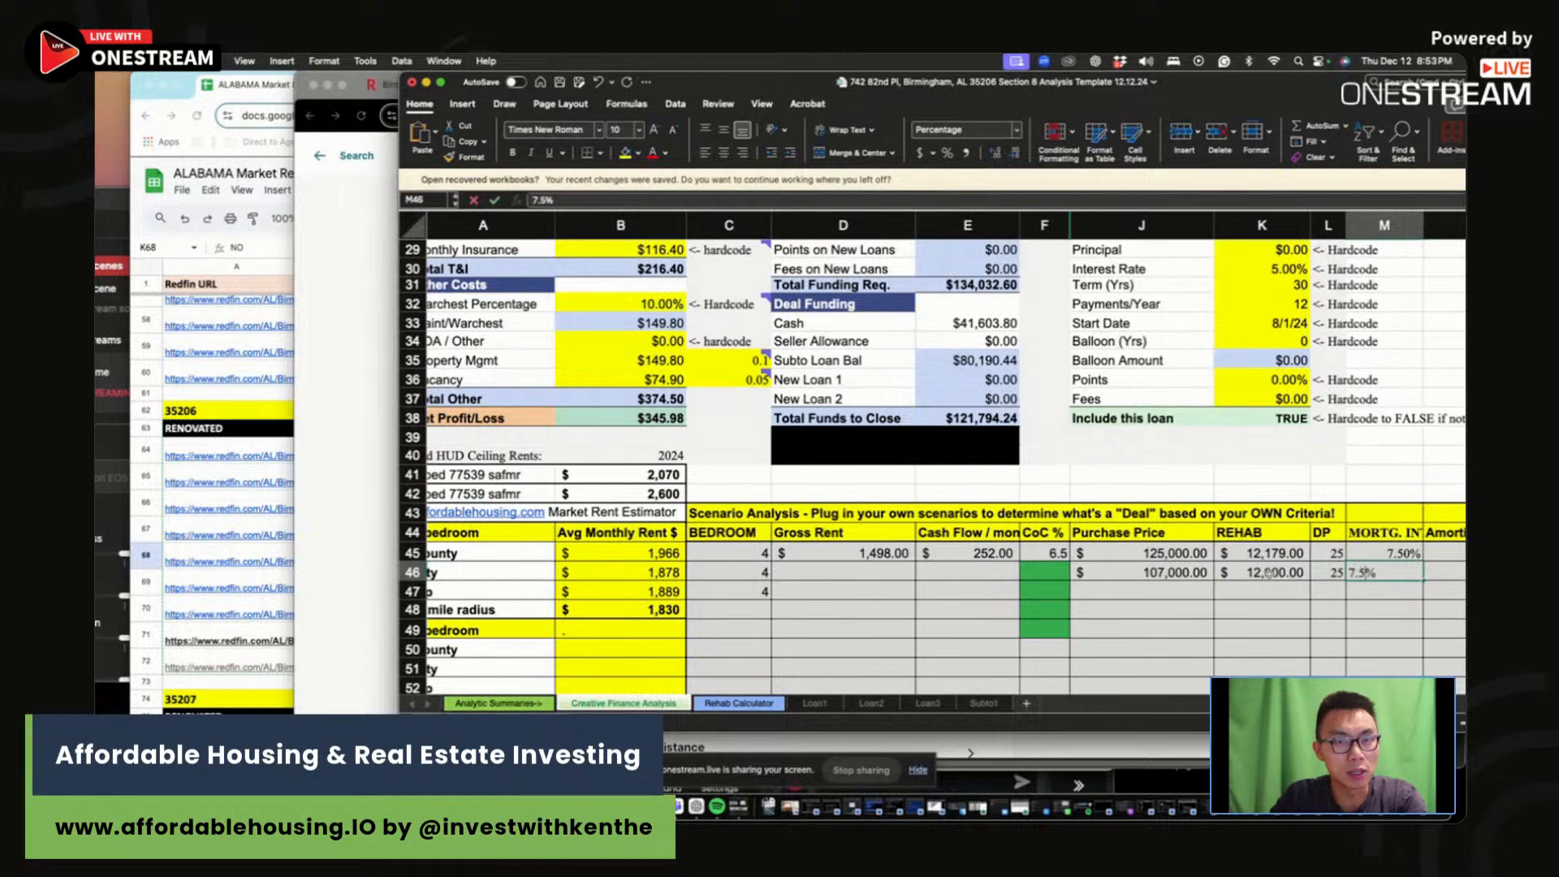
pyautogui.click(852, 572)
pyautogui.scroll(5, 857, 564)
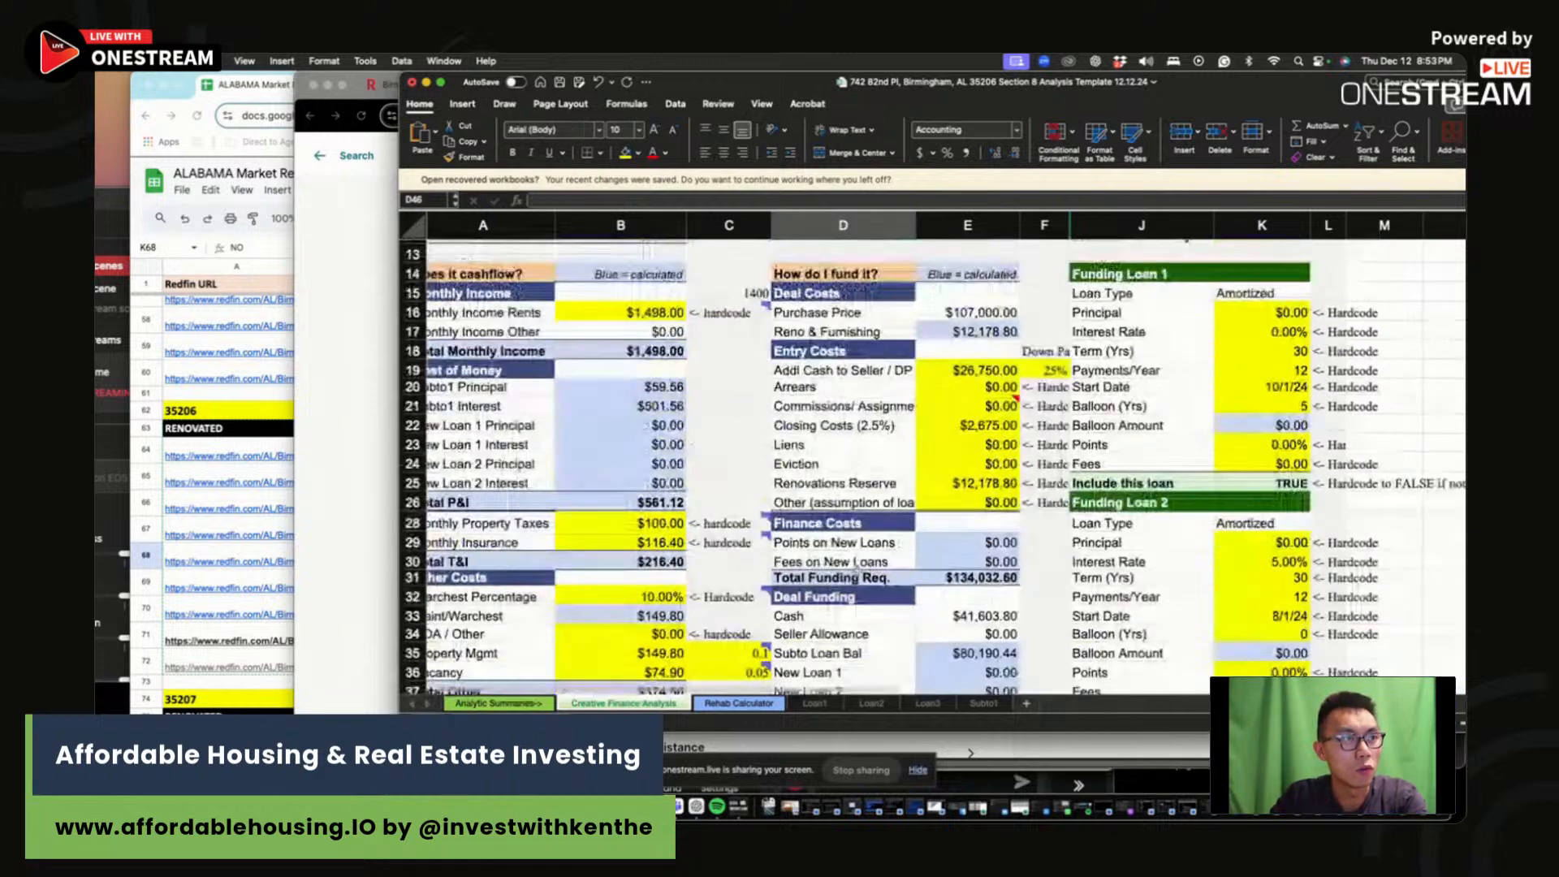
pyautogui.scroll(-6, 857, 571)
pyautogui.write('1,49')
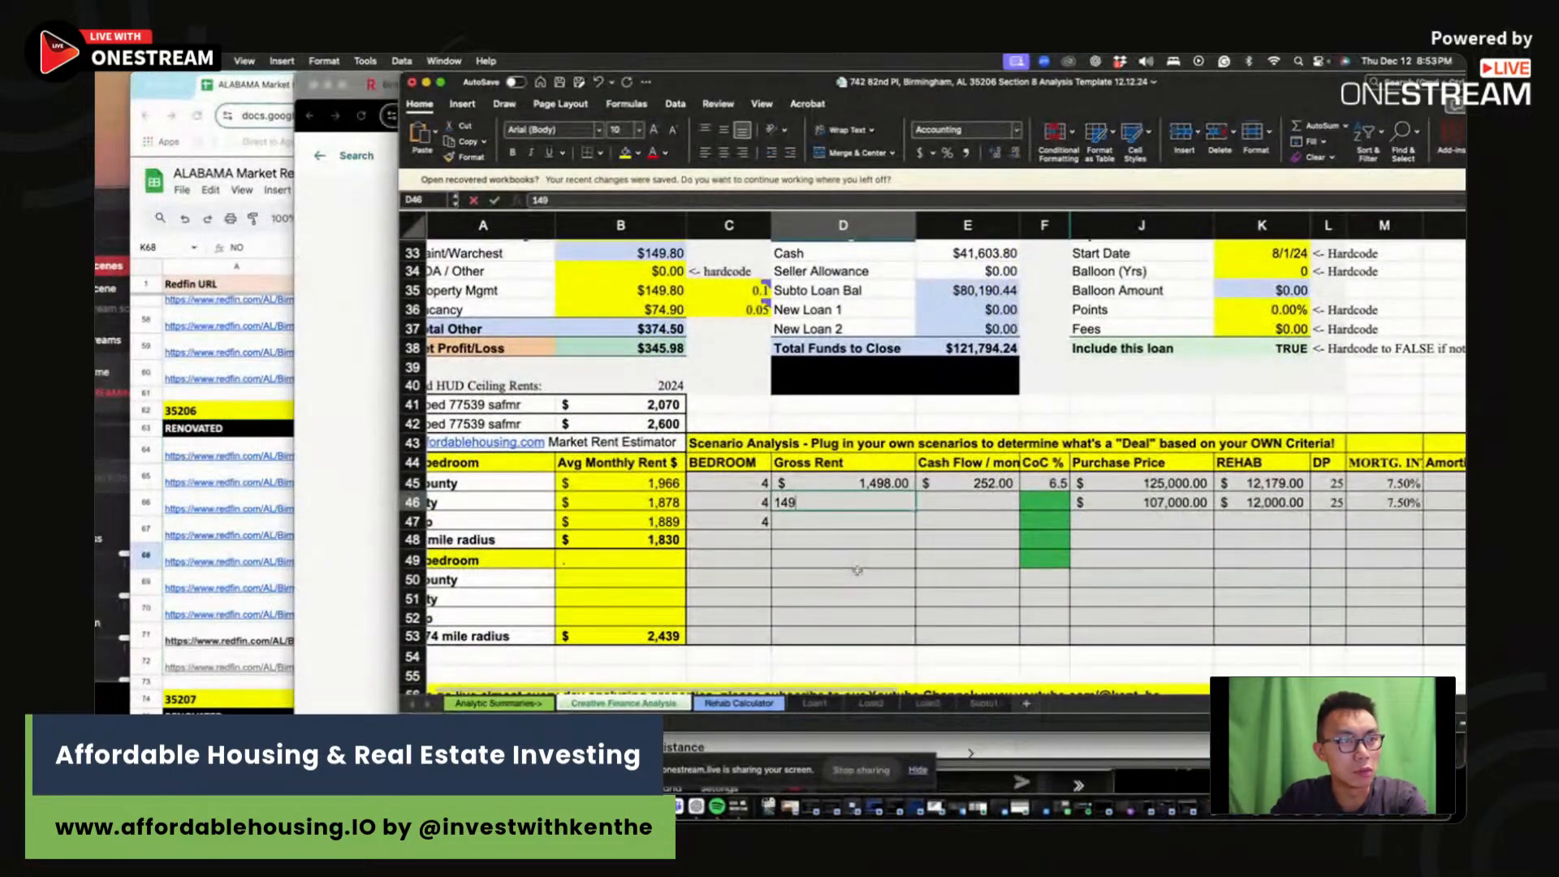
pyautogui.write('8')
pyautogui.click(1005, 501)
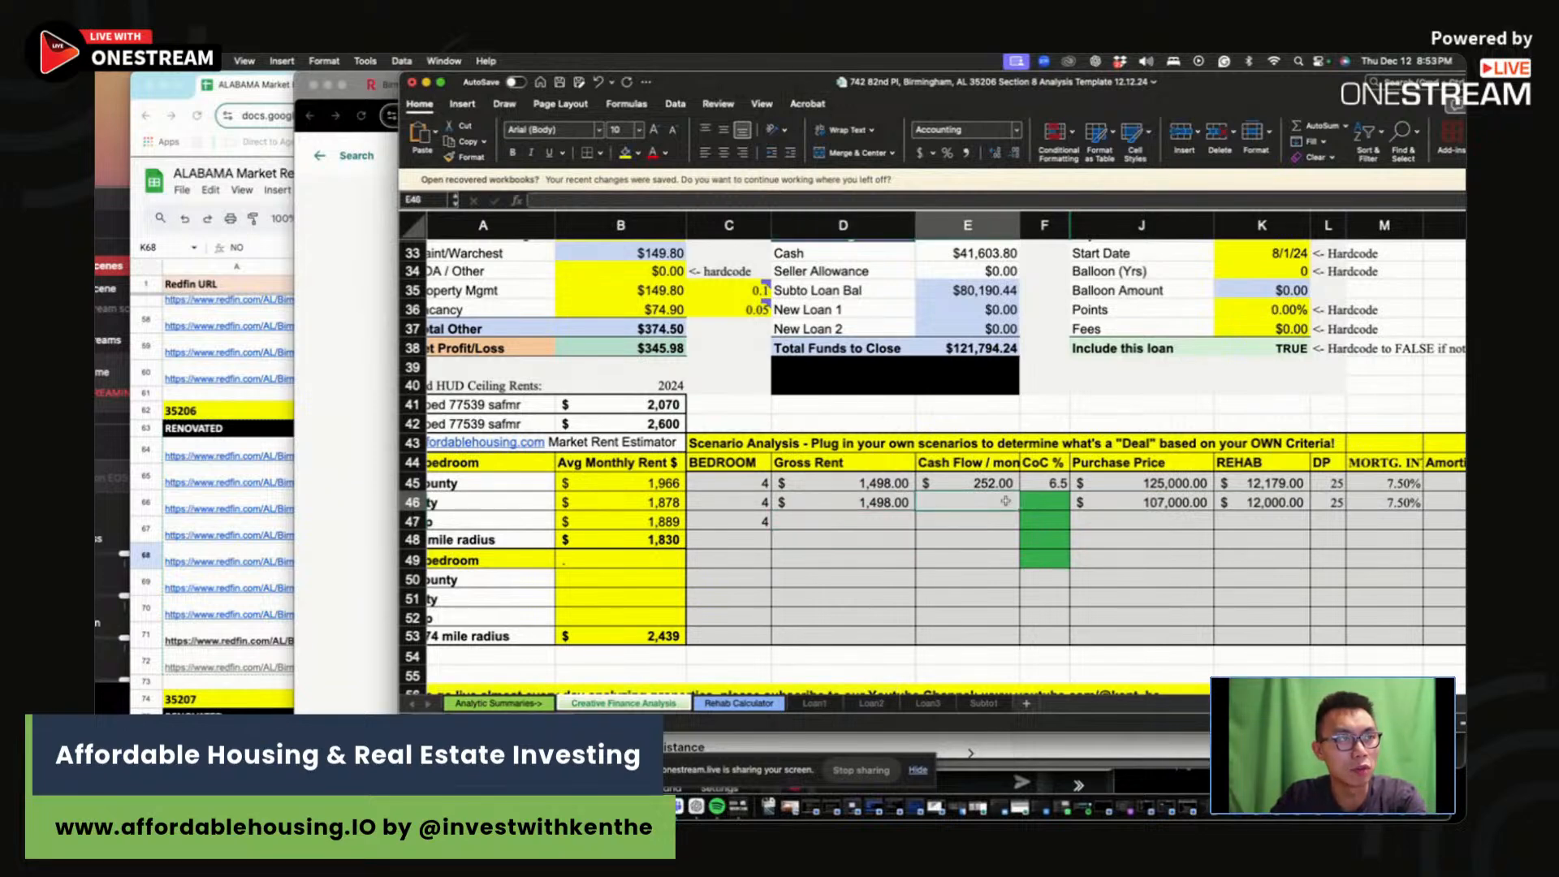
pyautogui.write('346')
pyautogui.press('Return')
pyautogui.click(1056, 502)
pyautogui.write('10')
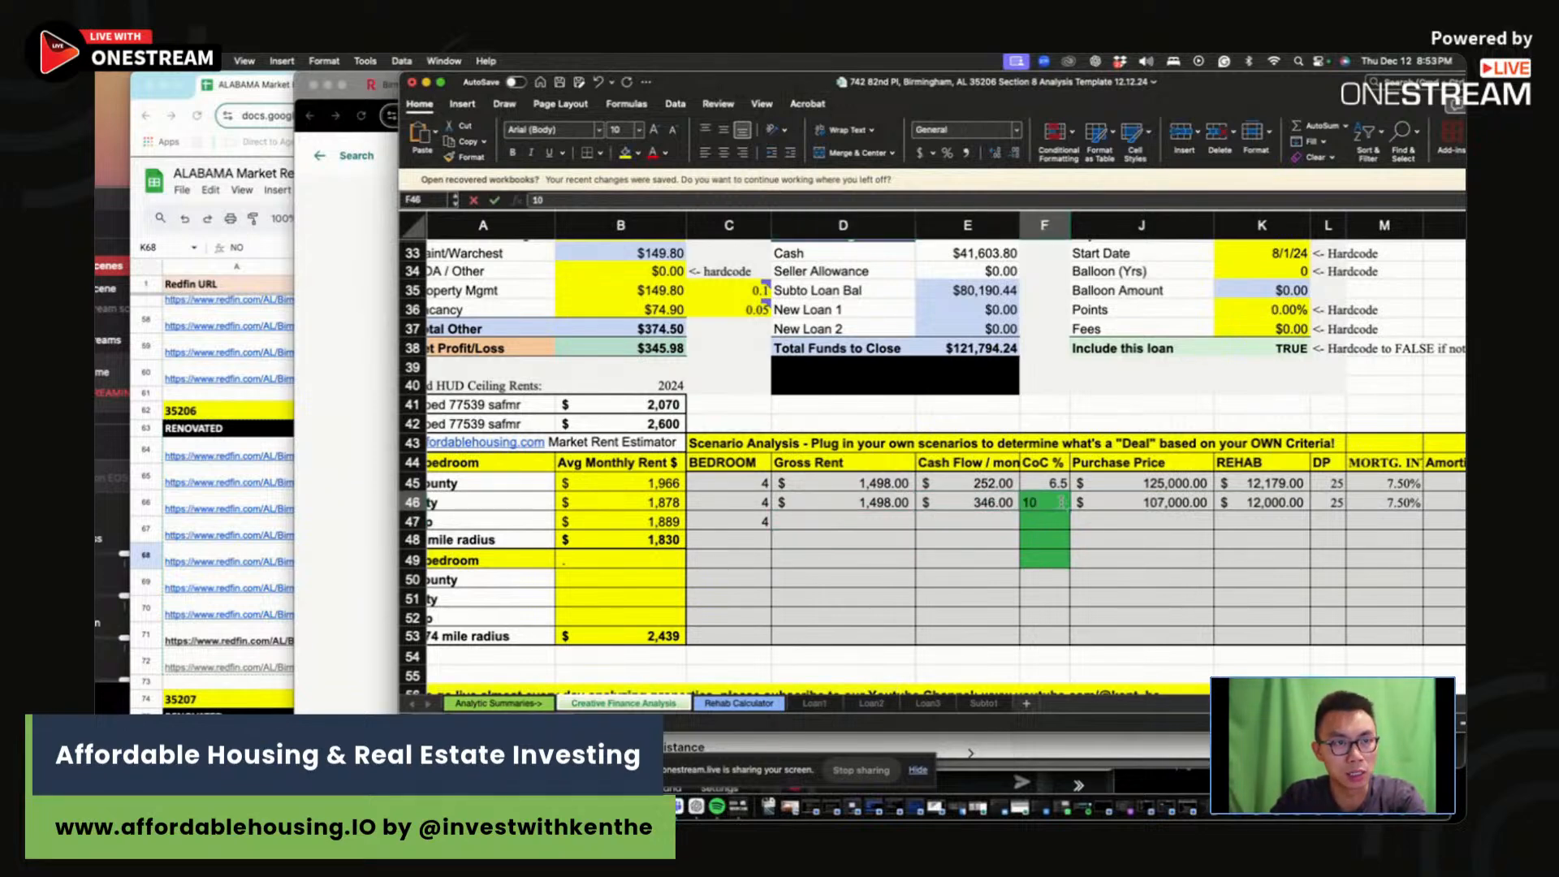
pyautogui.press('Return')
pyautogui.click(1163, 526)
# Step: Review the rent guidance note and set the monthly rent in B16 to $1,400
pyautogui.scroll(10, 654, 415)
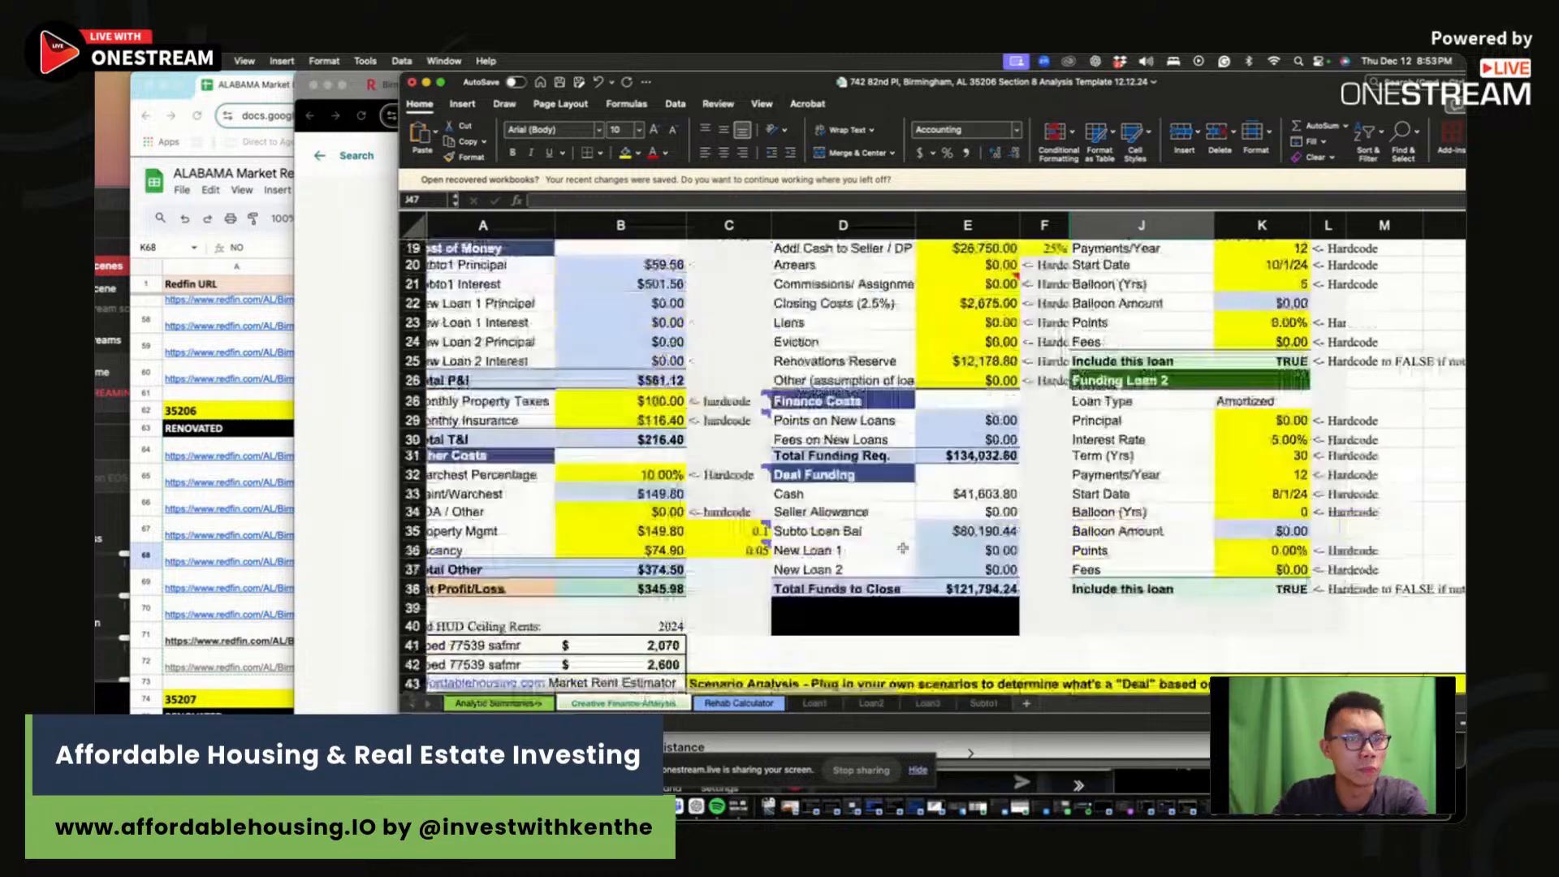
pyautogui.click(655, 415)
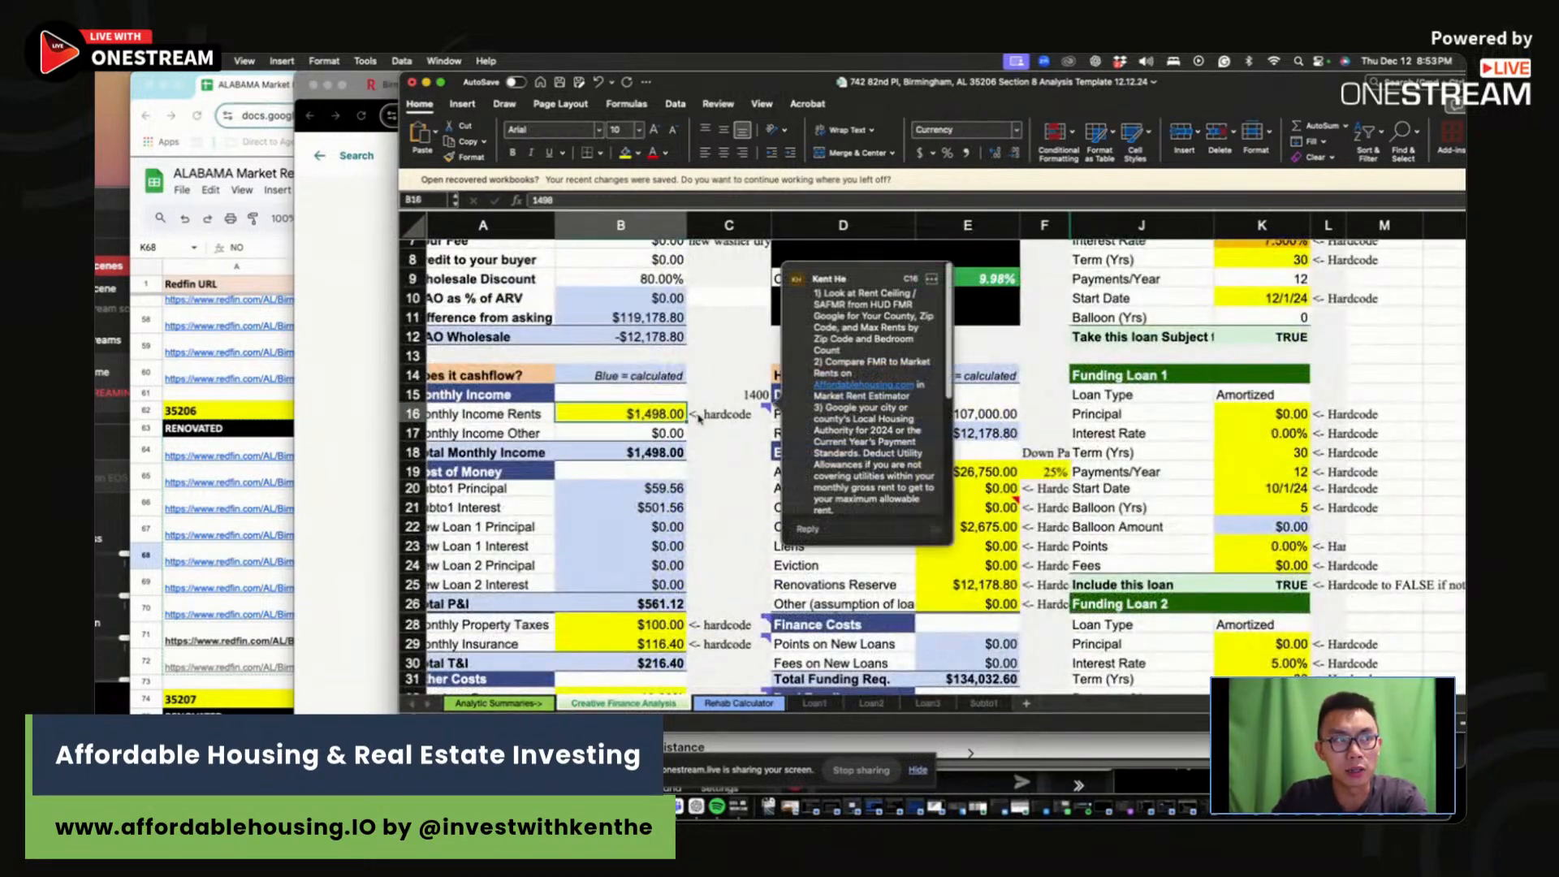
pyautogui.hscroll(-1, 703, 421)
pyautogui.click(720, 458)
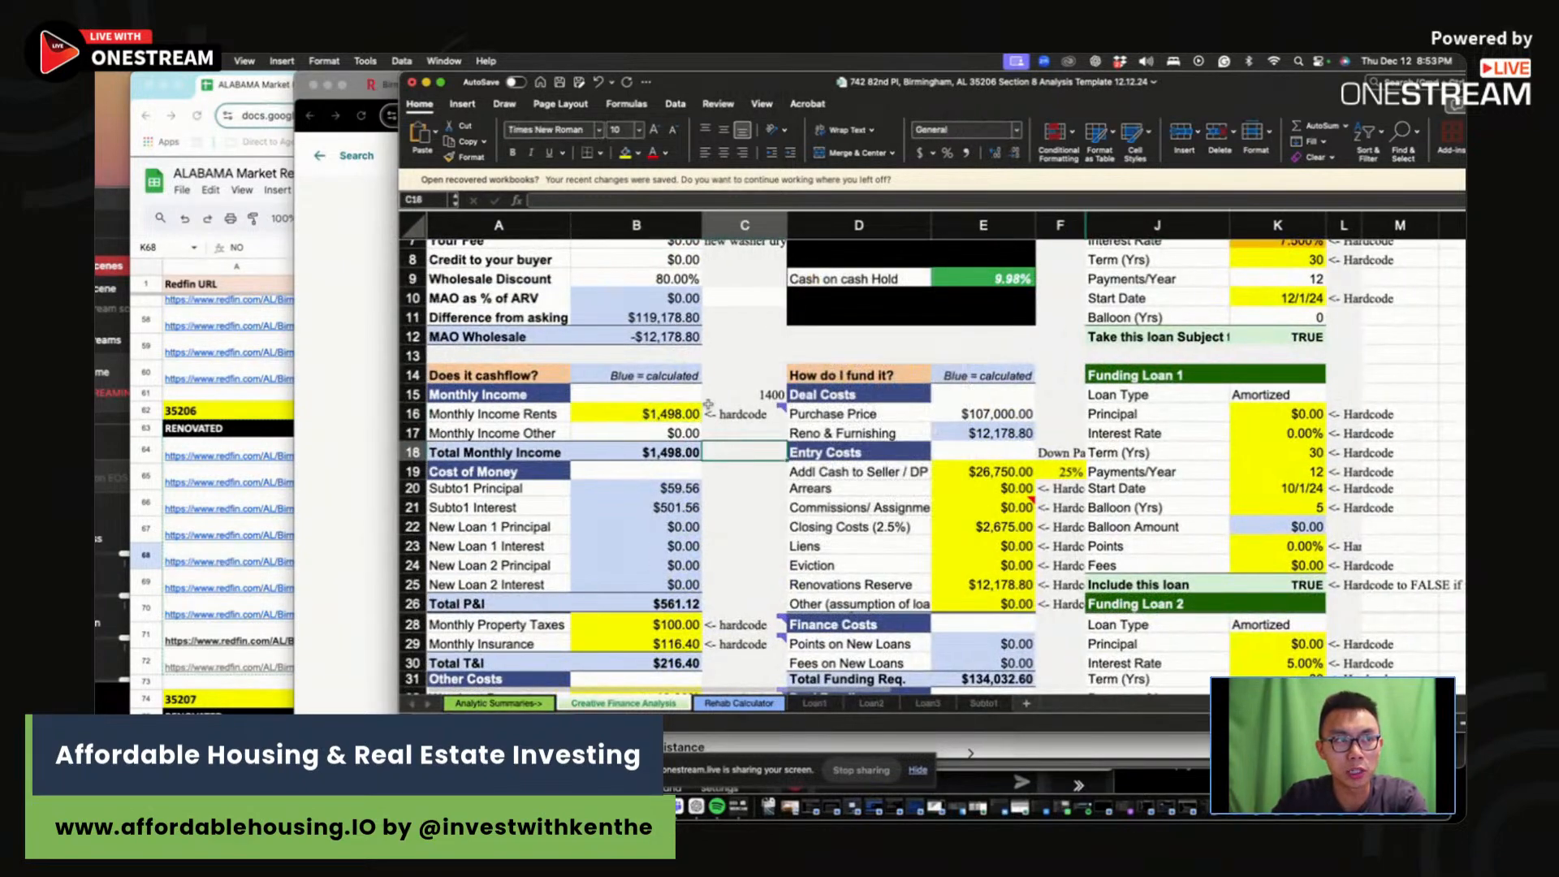
pyautogui.click(645, 404)
pyautogui.write('1')
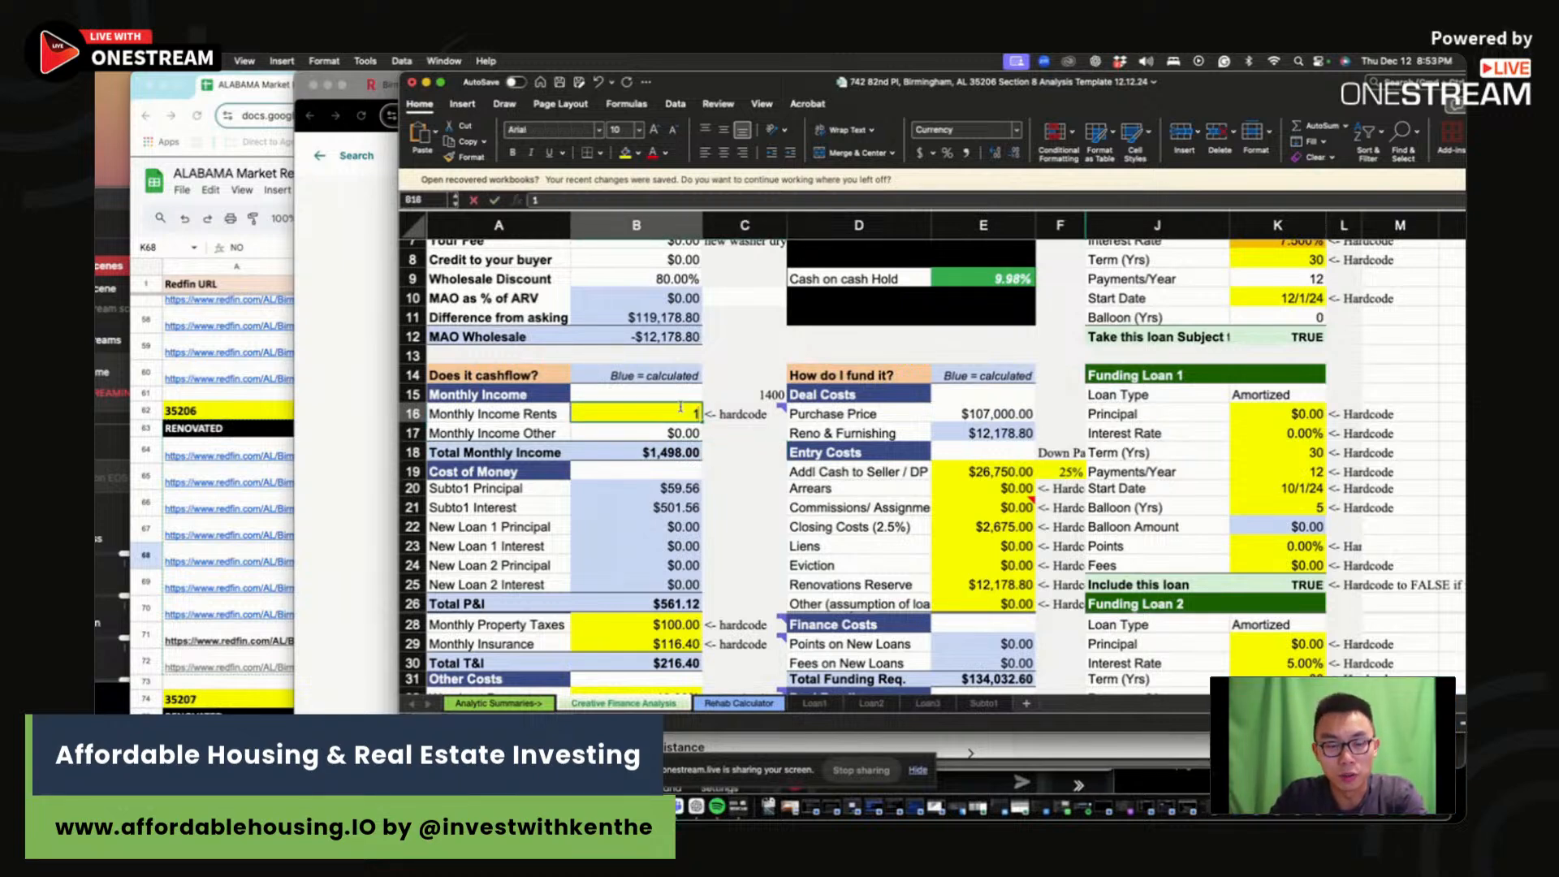
pyautogui.write('400')
pyautogui.press('Return')
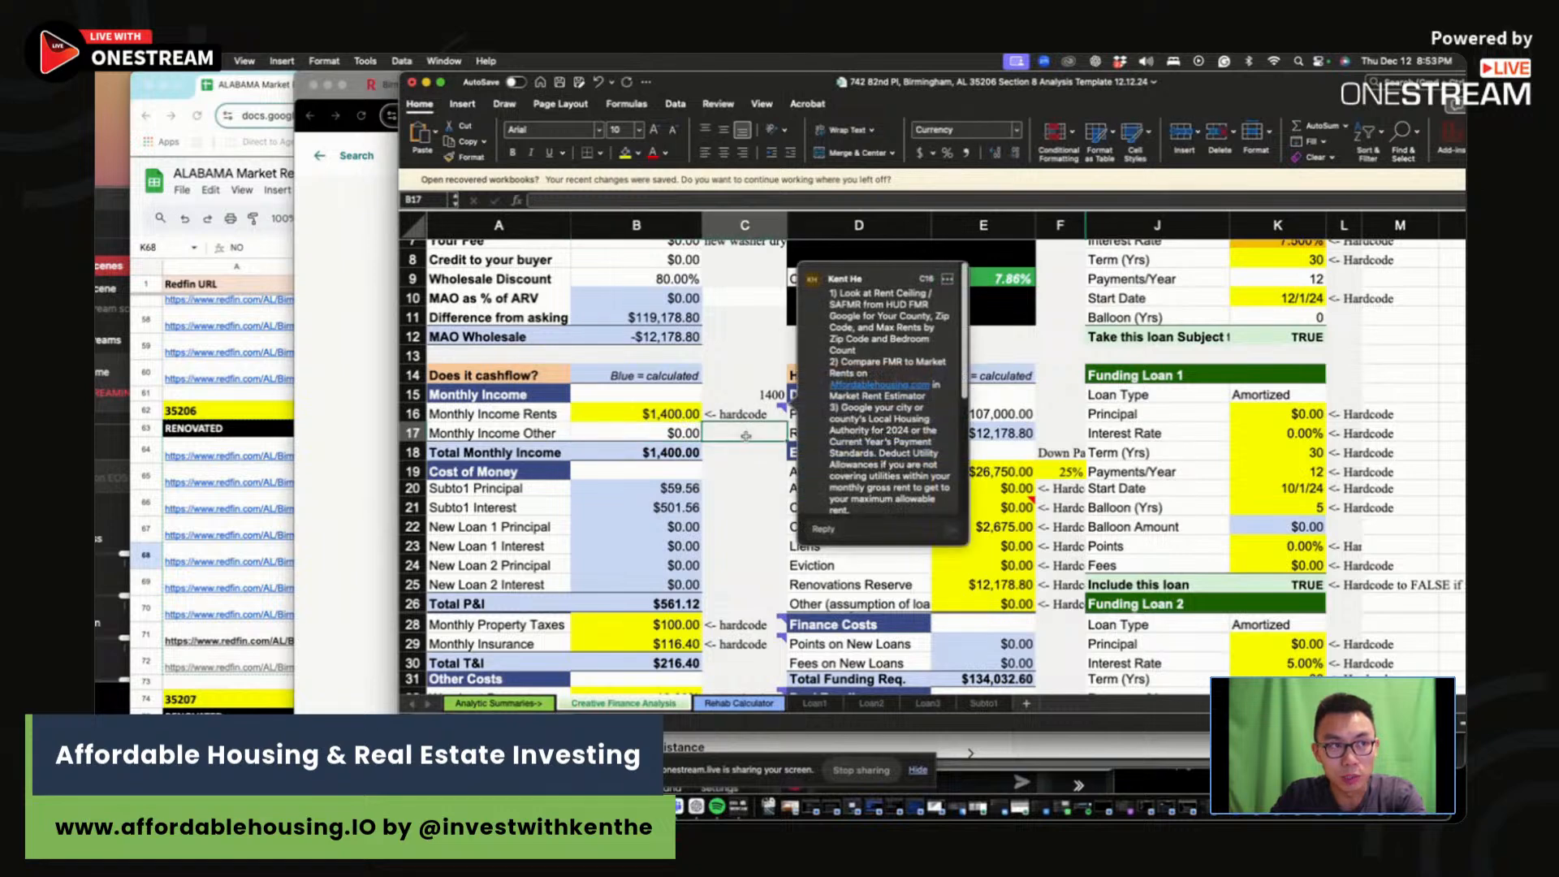
pyautogui.click(744, 451)
# Step: Lower the asking price in B4 to $100,000, then to $98,000
pyautogui.scroll(3, 745, 435)
pyautogui.scroll(1, 745, 435)
pyautogui.click(1004, 409)
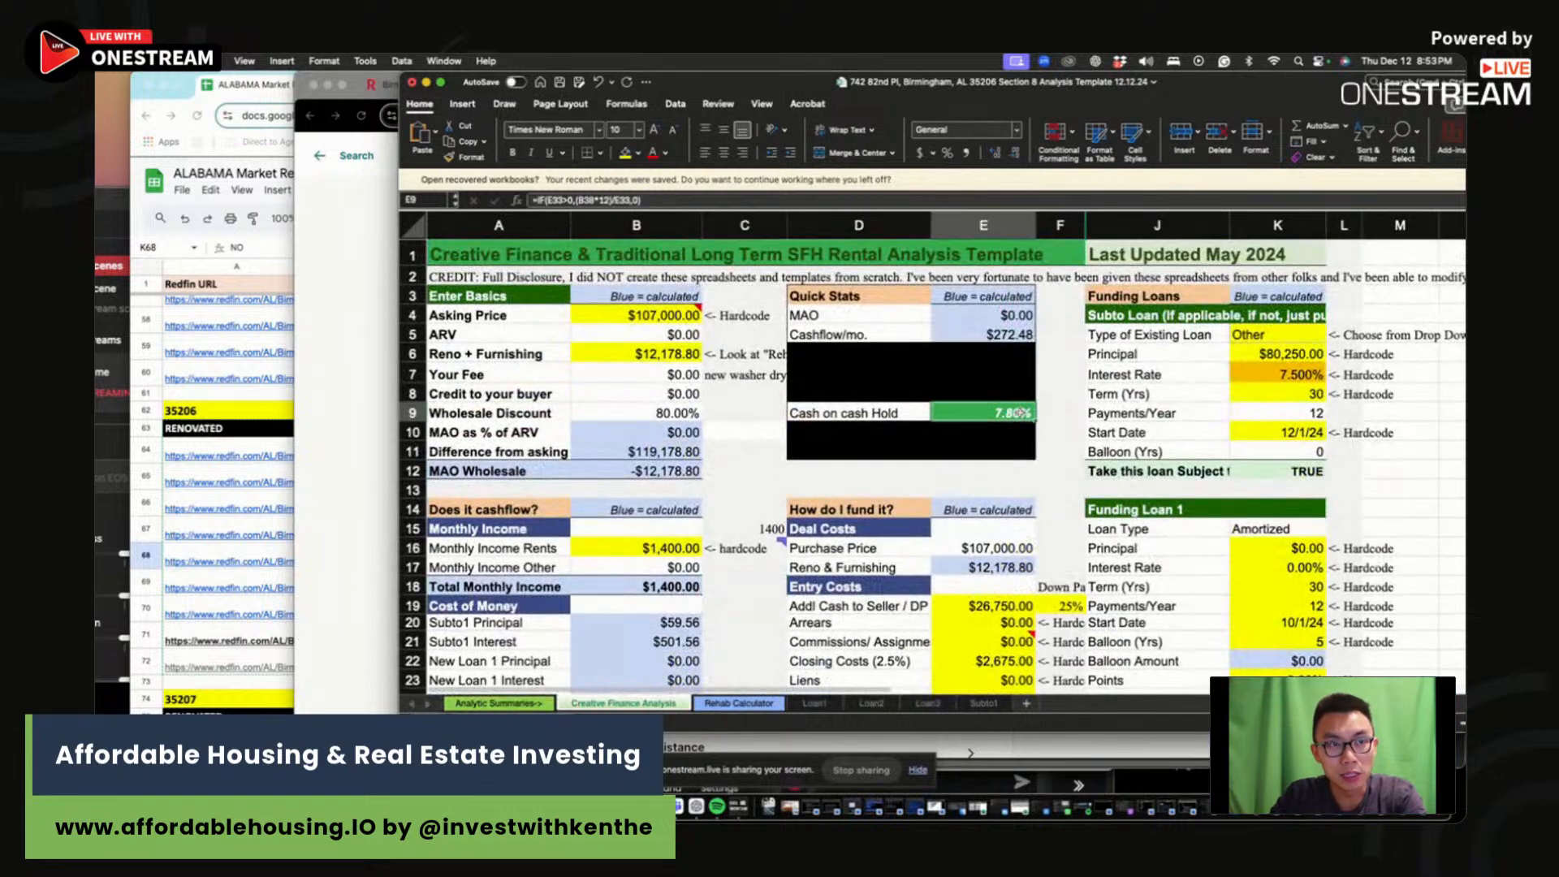
pyautogui.click(636, 319)
pyautogui.moveTo(636, 319)
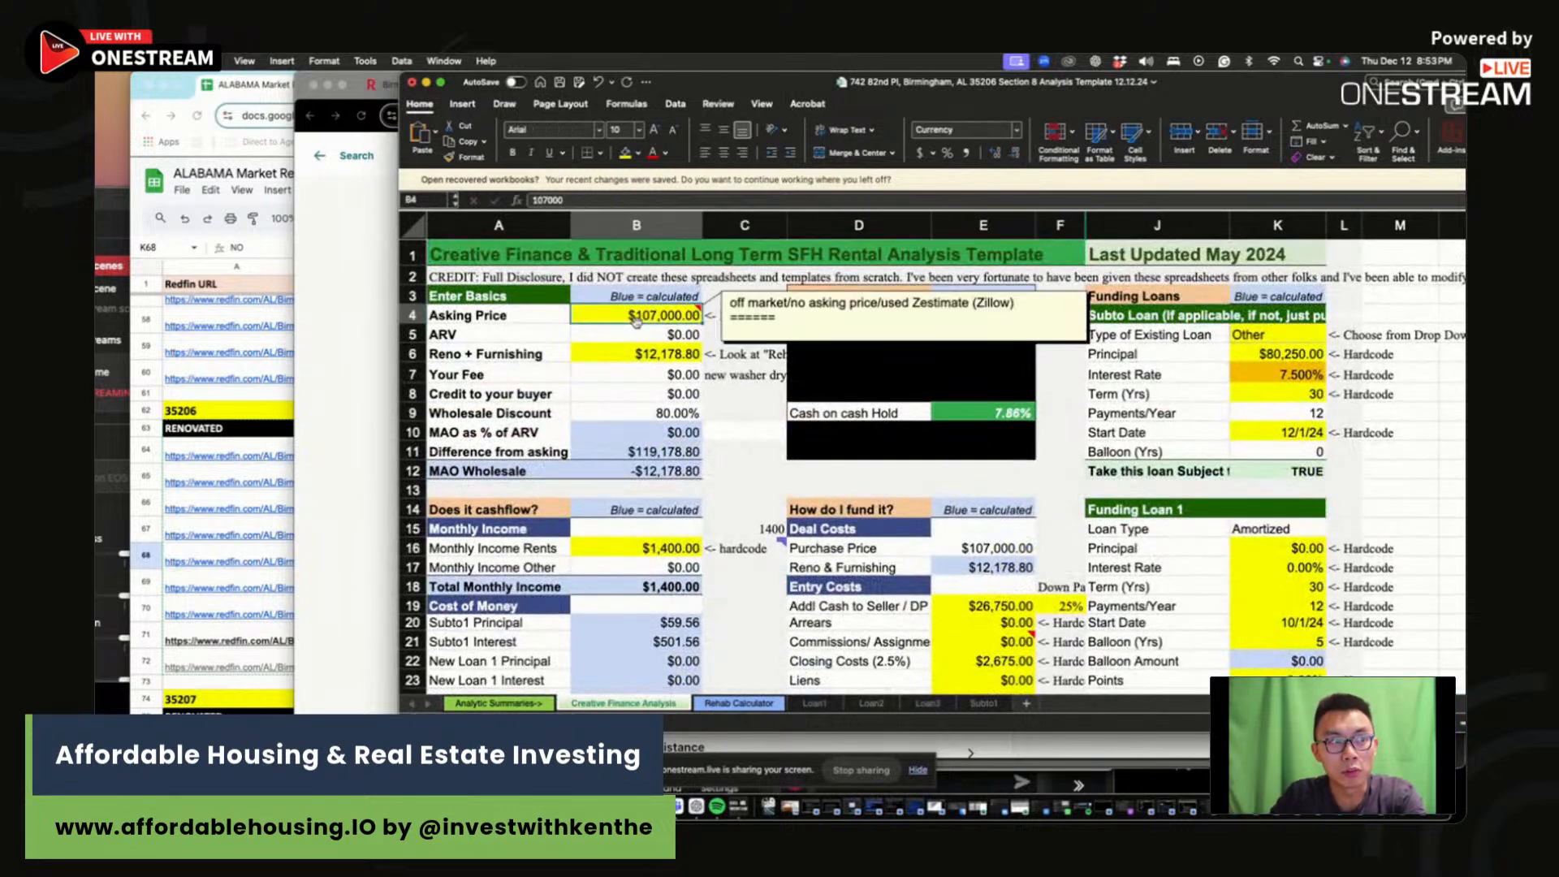
pyautogui.write('100')
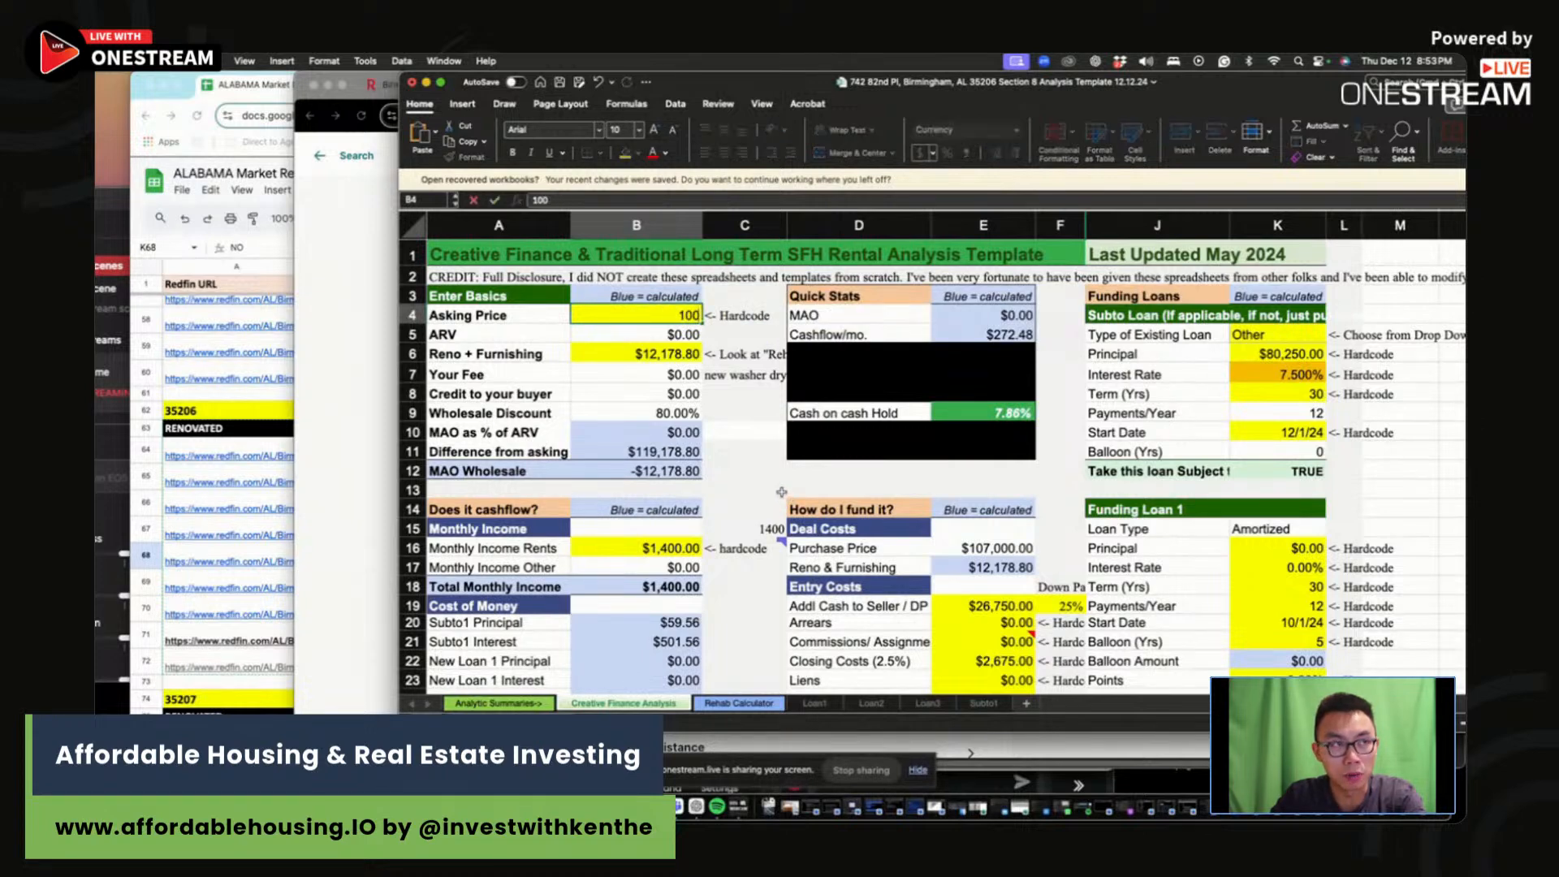
pyautogui.write(',000')
pyautogui.press('Return')
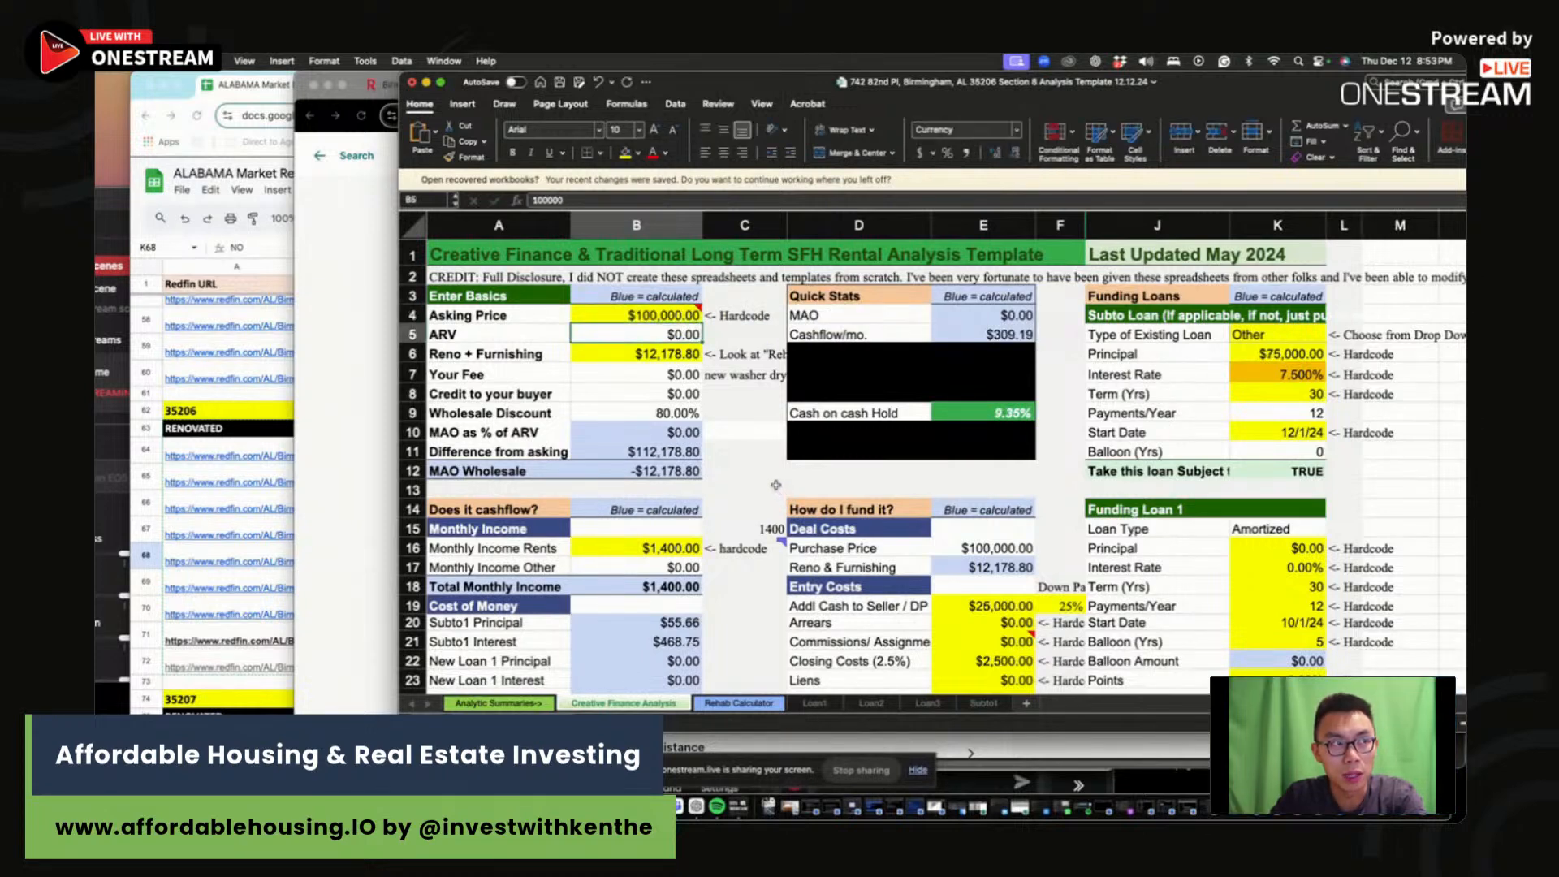
pyautogui.click(658, 316)
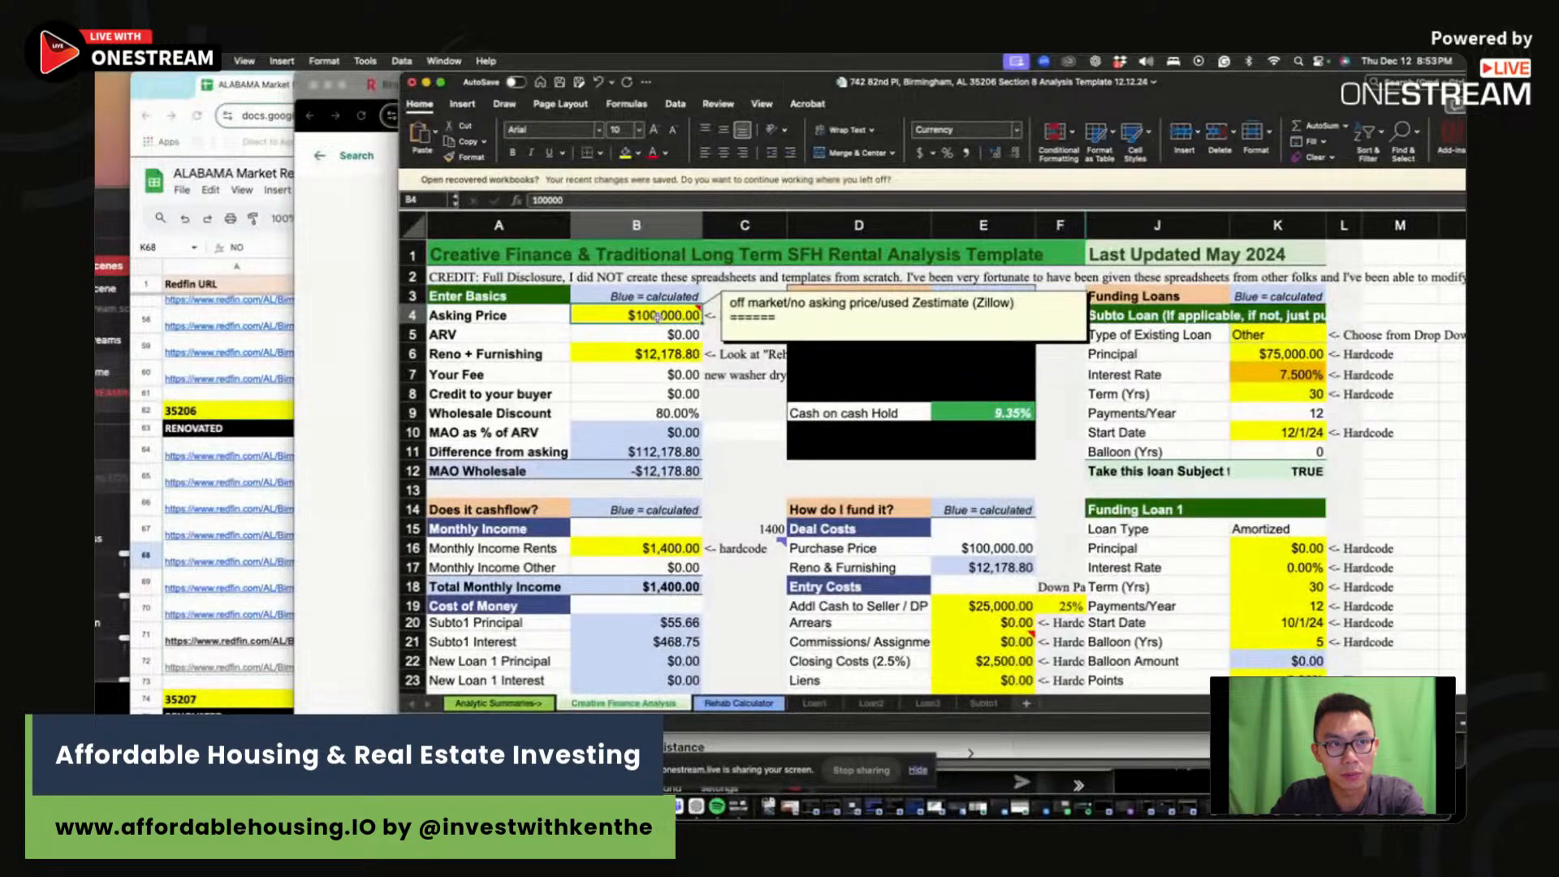
pyautogui.write('98,000')
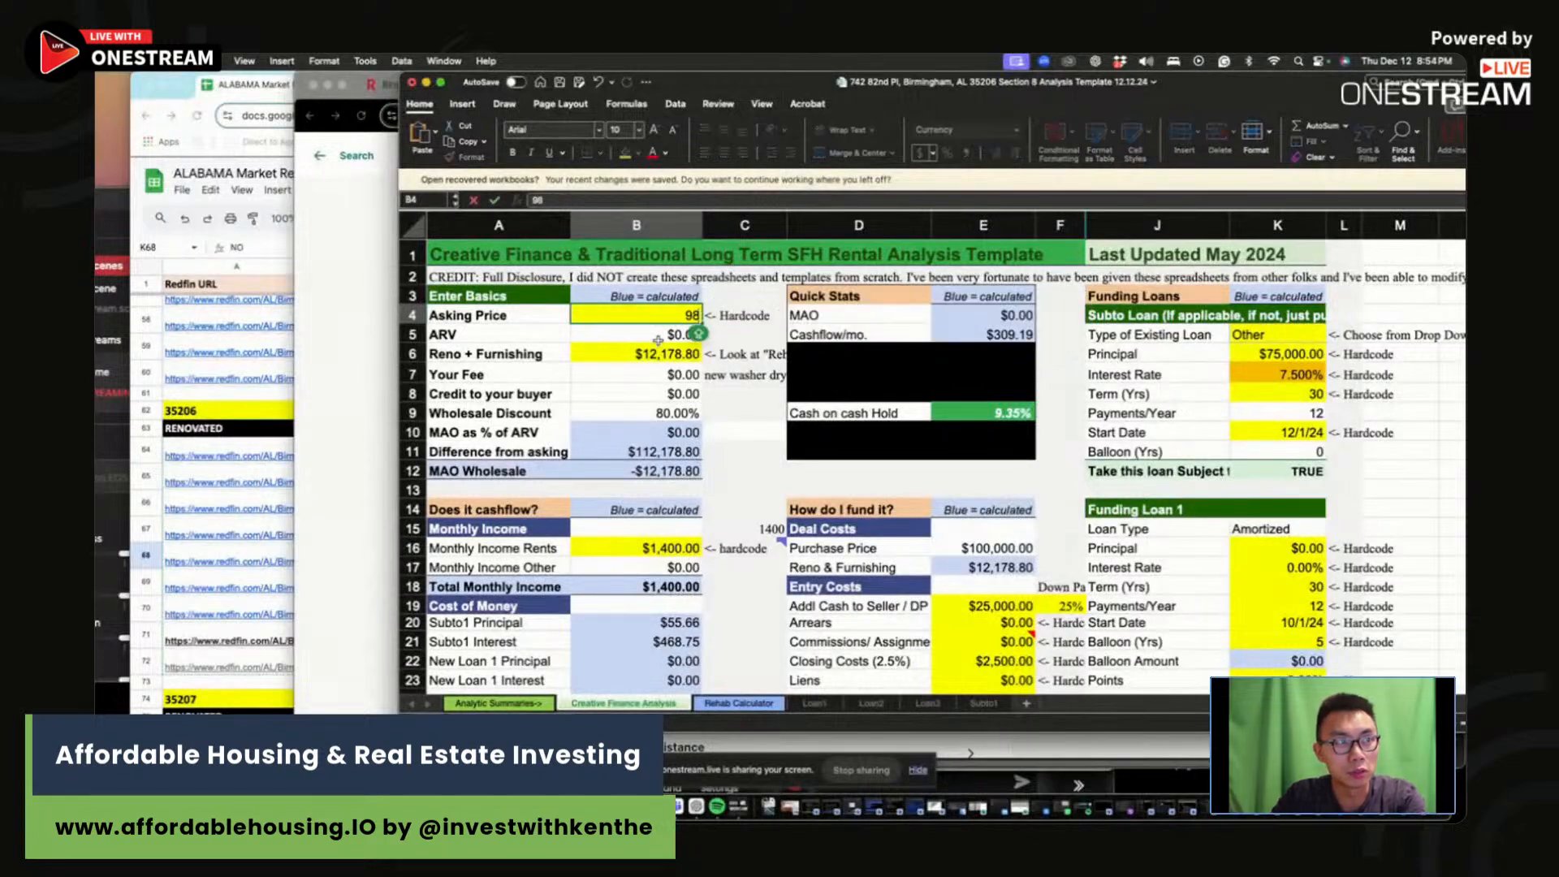
pyautogui.press('Return')
# Step: Fix the mistyped $9 asking price back to $98,000
pyautogui.click(661, 316)
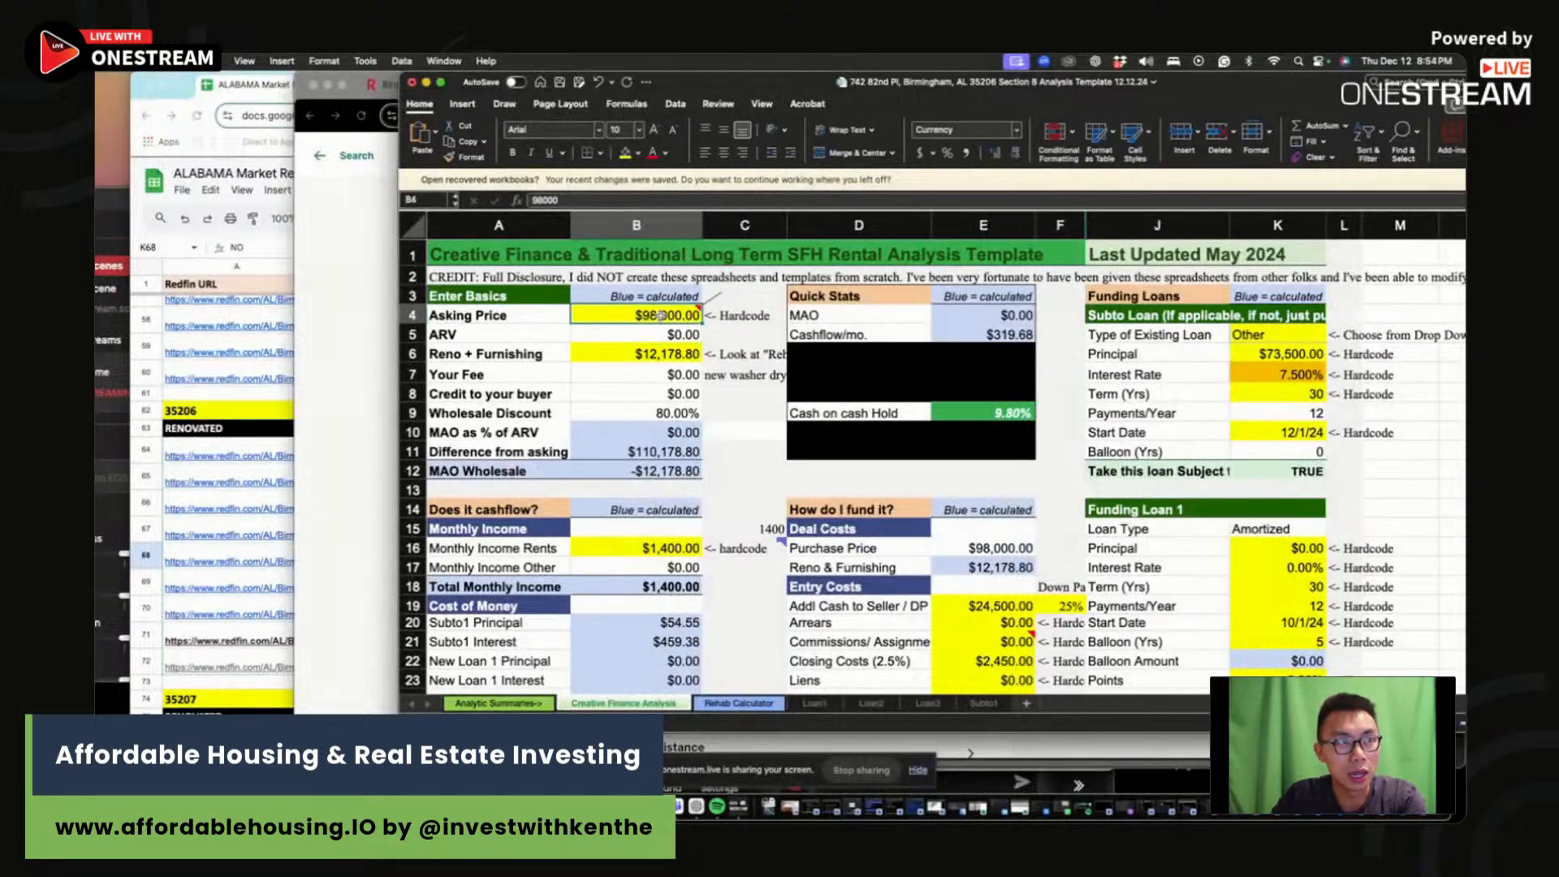
pyautogui.write('9')
pyautogui.click(758, 427)
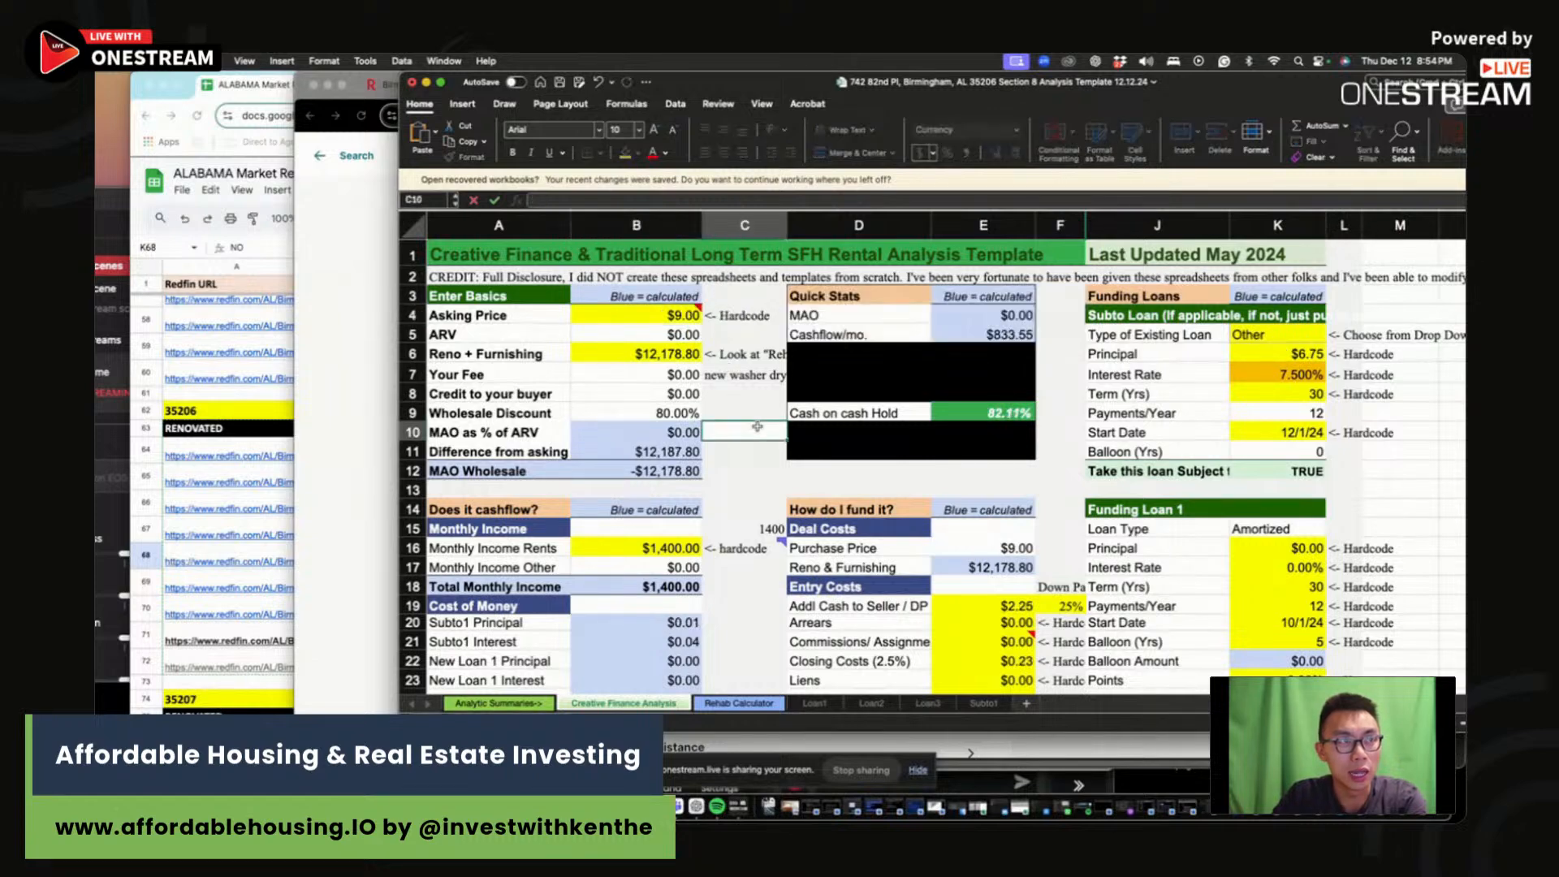
pyautogui.click(675, 332)
pyautogui.click(677, 316)
pyautogui.write('98000')
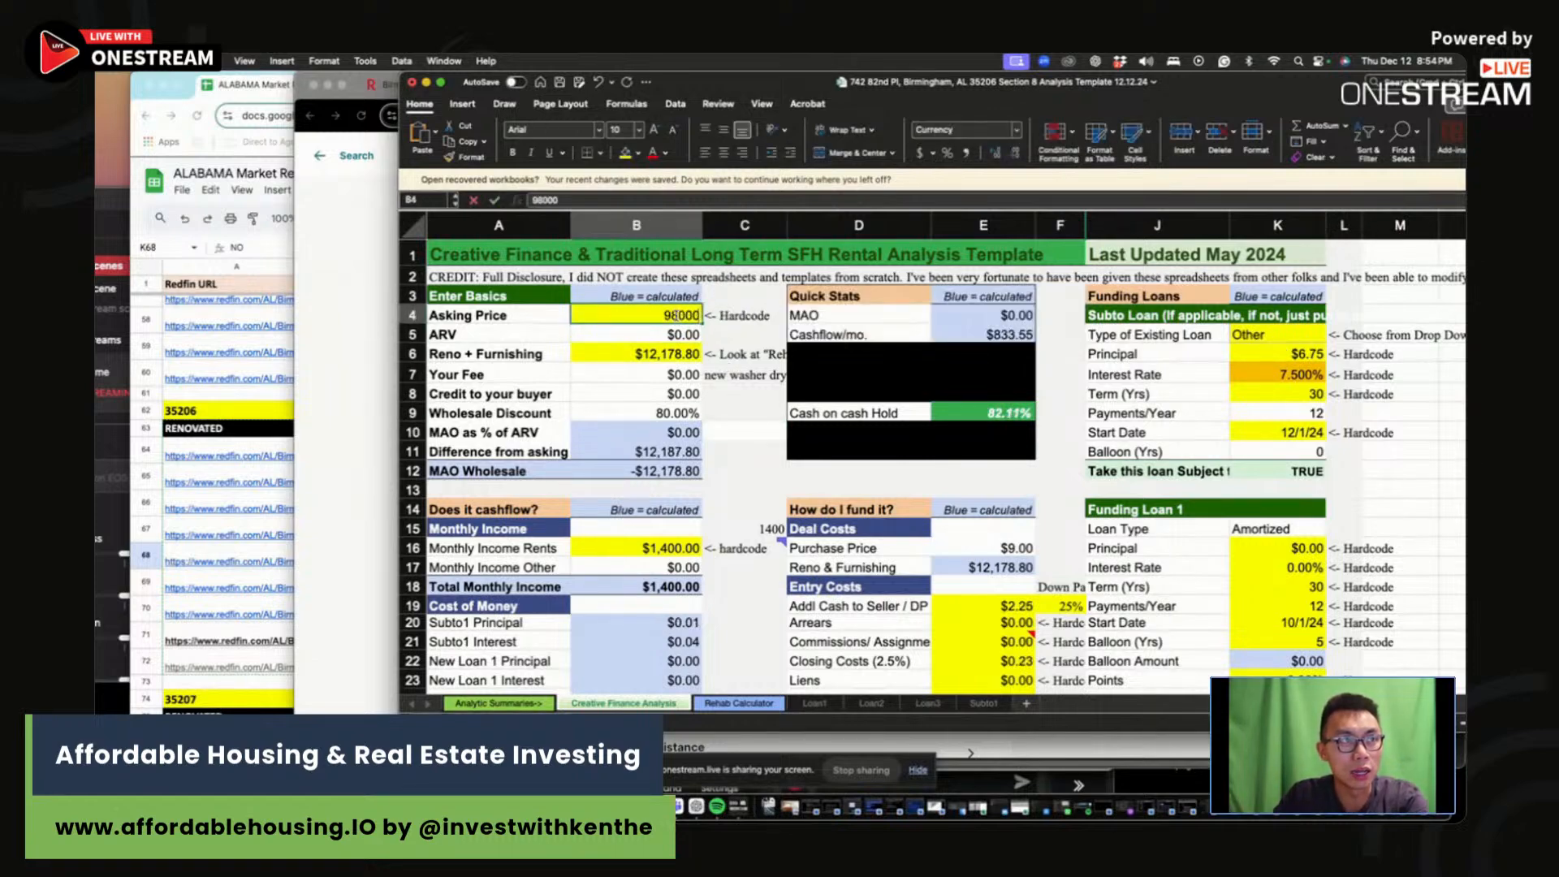
pyautogui.press('Return')
pyautogui.scroll(-7, 796, 502)
pyautogui.scroll(-2, 798, 504)
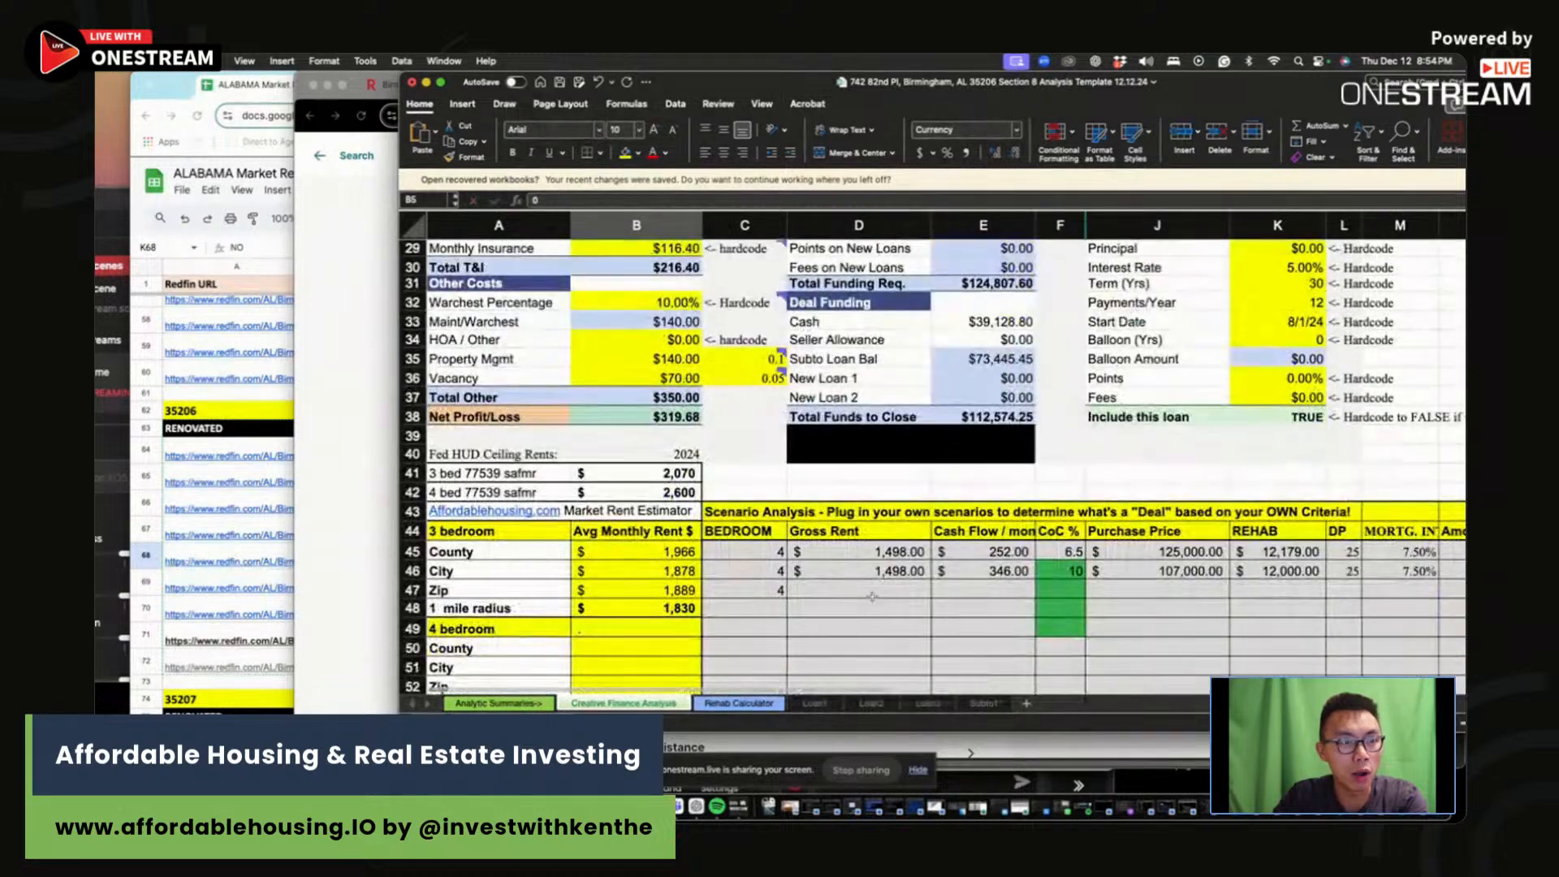
# Step: Enter $1,400 rent, $320 cash flow and 9.8 CoC in the Zip row
pyautogui.click(868, 590)
pyautogui.write('1400')
pyautogui.click(991, 588)
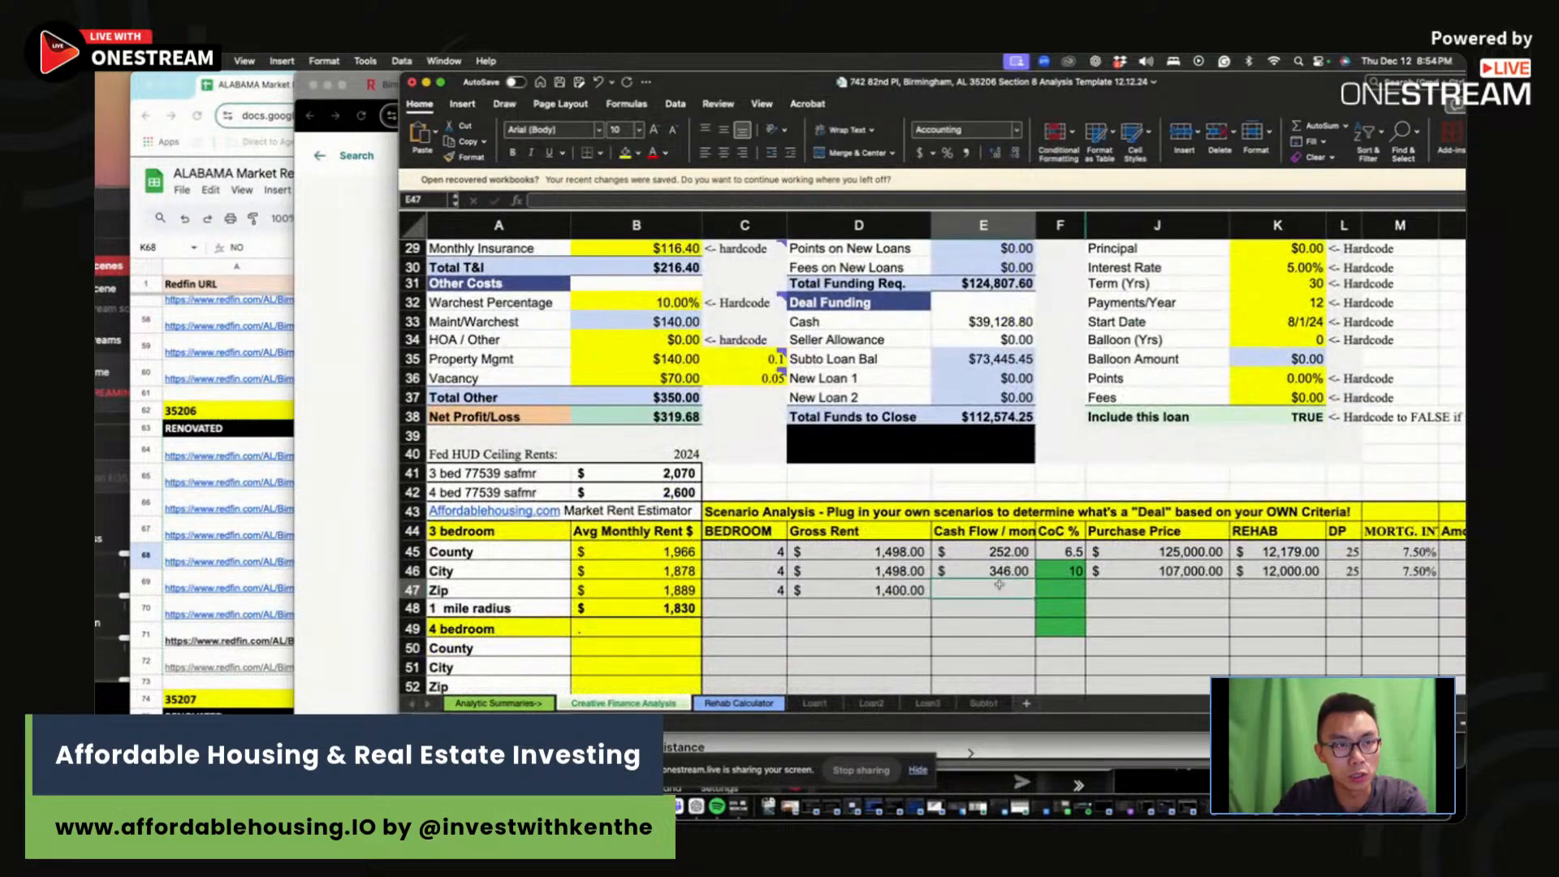
pyautogui.write('320')
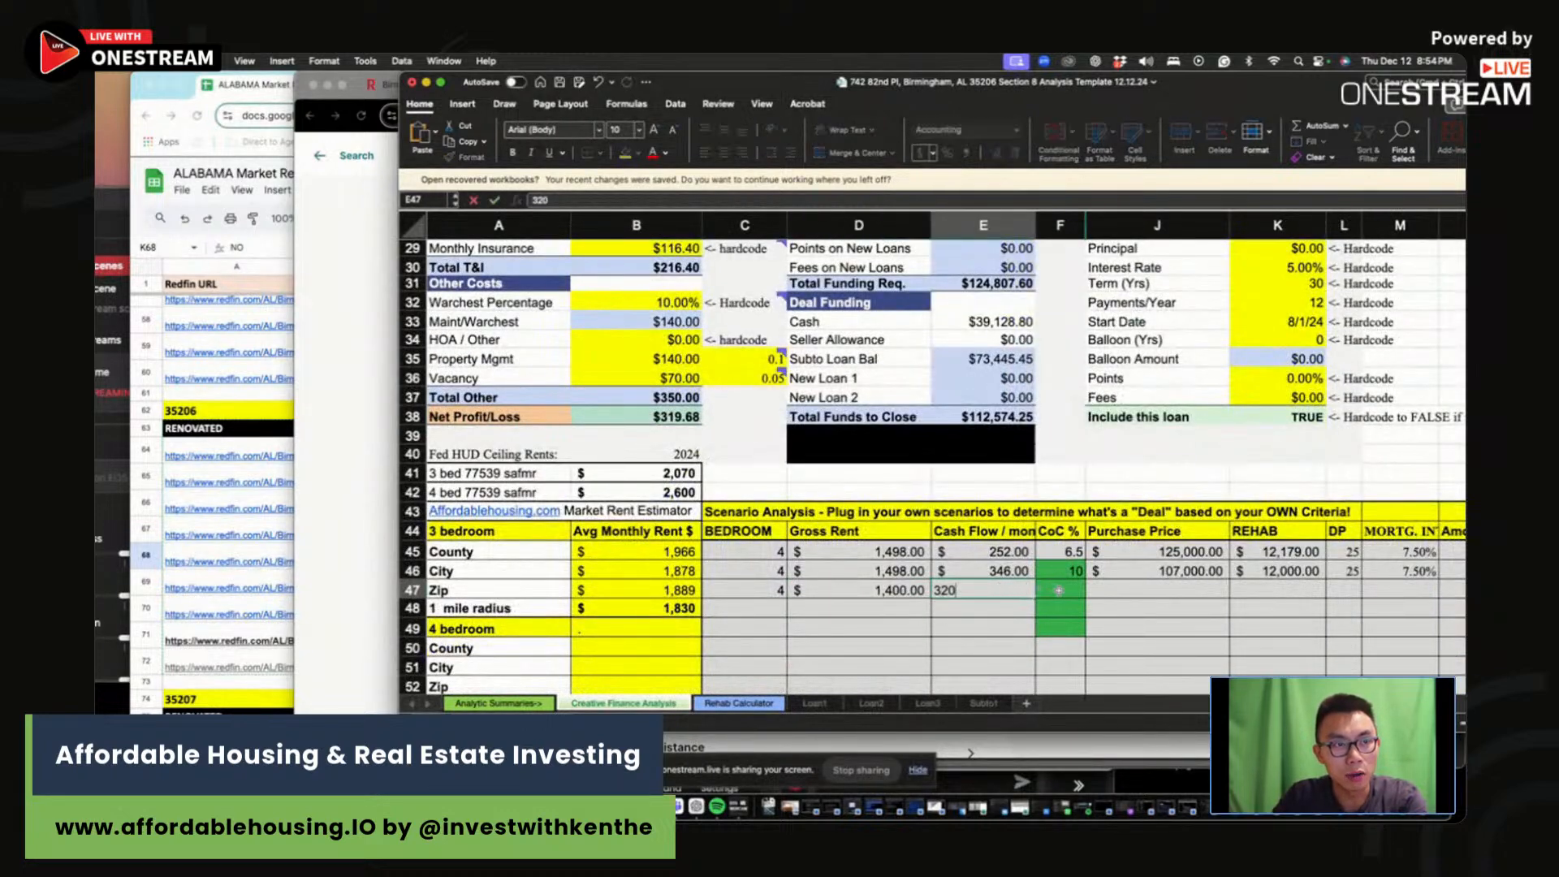
pyautogui.click(1059, 590)
pyautogui.scroll(5, 1059, 590)
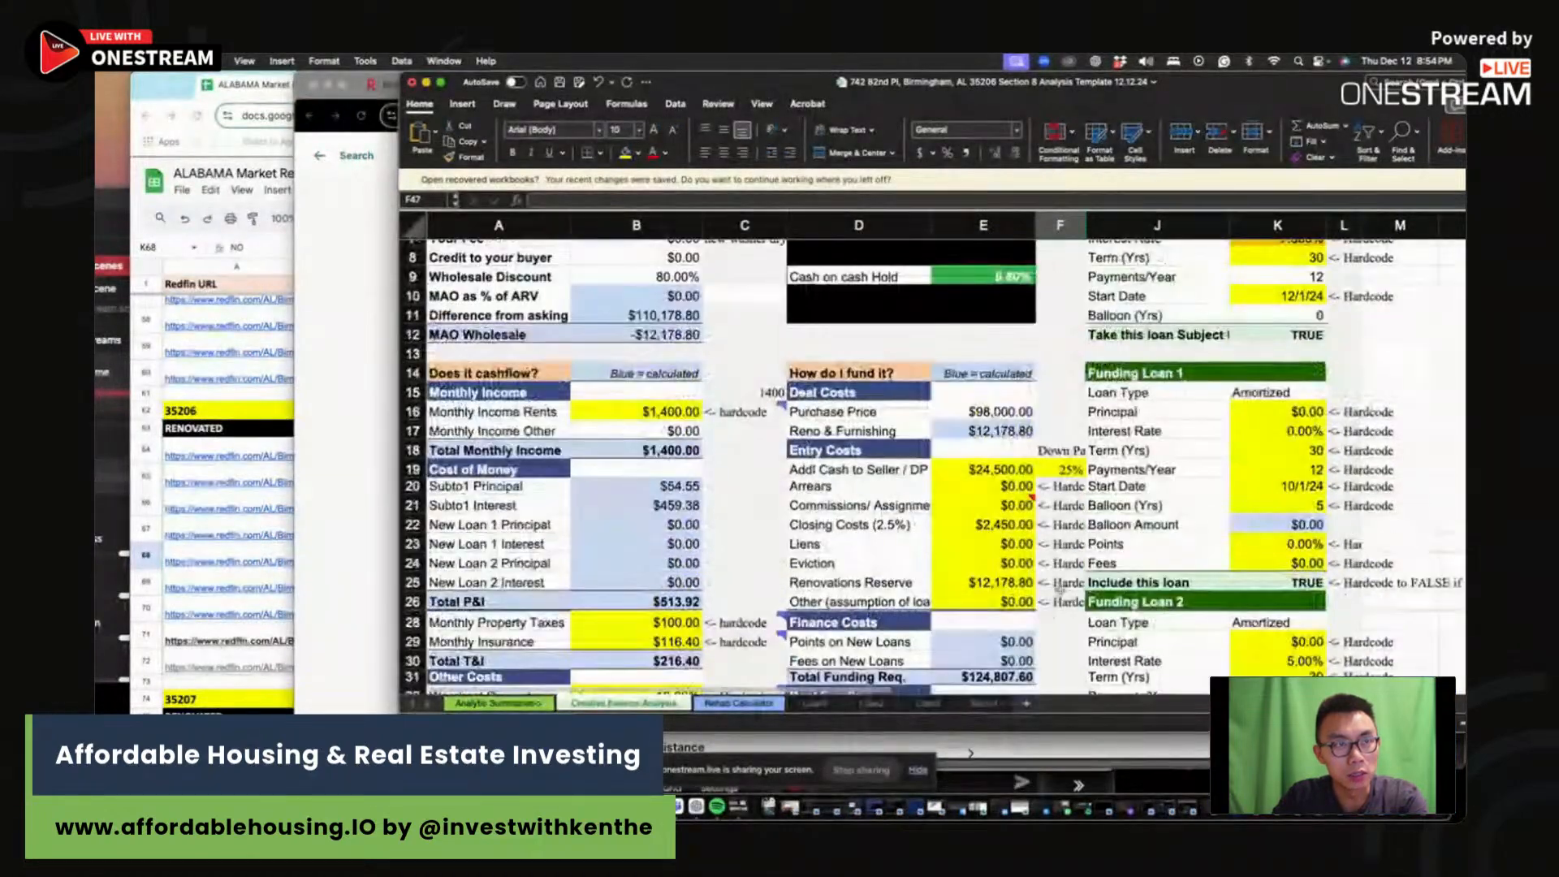
pyautogui.scroll(-4, 1186, 600)
pyautogui.write('9.8')
pyautogui.press('Return')
# Step: Add the Zip row's $98,000 purchase price, $12,000 rehab and 7.50% interest rate
pyautogui.click(1173, 653)
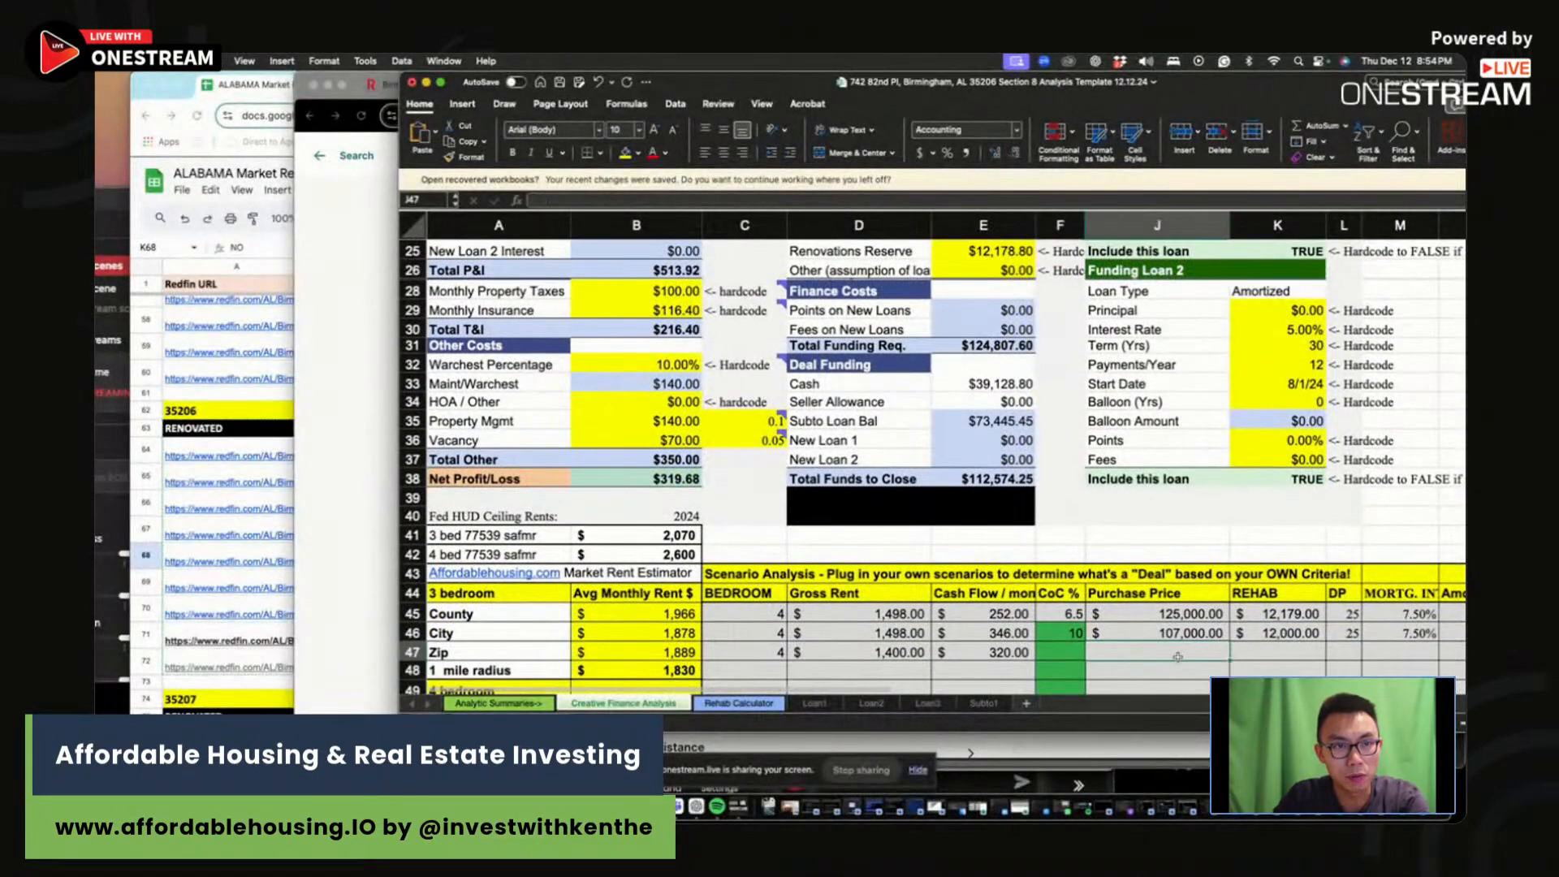
pyautogui.scroll(7, 1172, 645)
pyautogui.scroll(-7, 1172, 640)
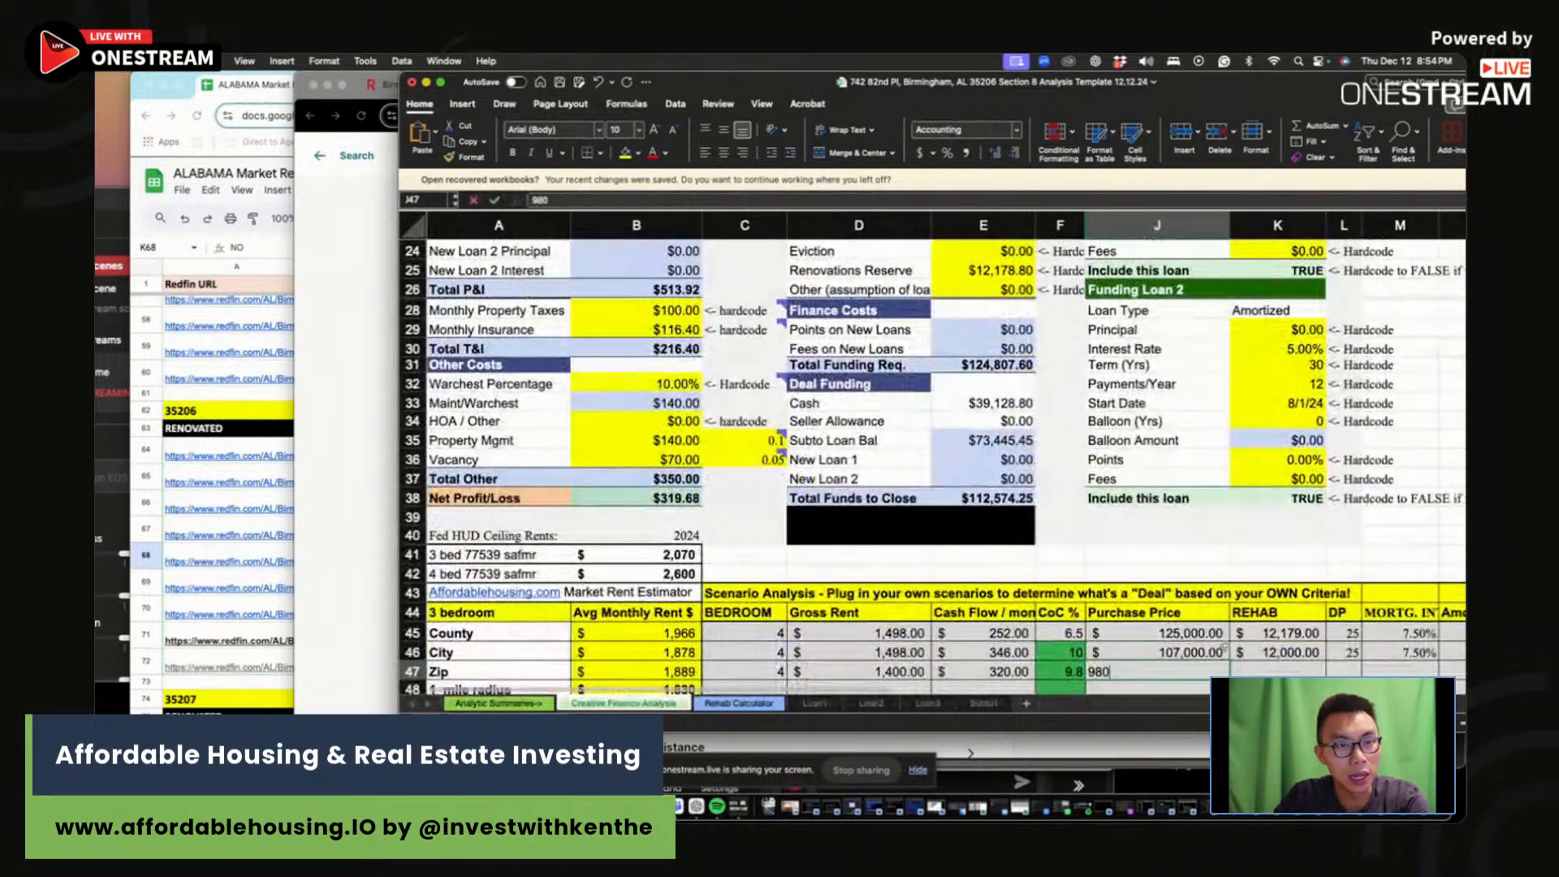
pyautogui.write('98000')
pyautogui.scroll(-1, 1225, 647)
pyautogui.click(1255, 650)
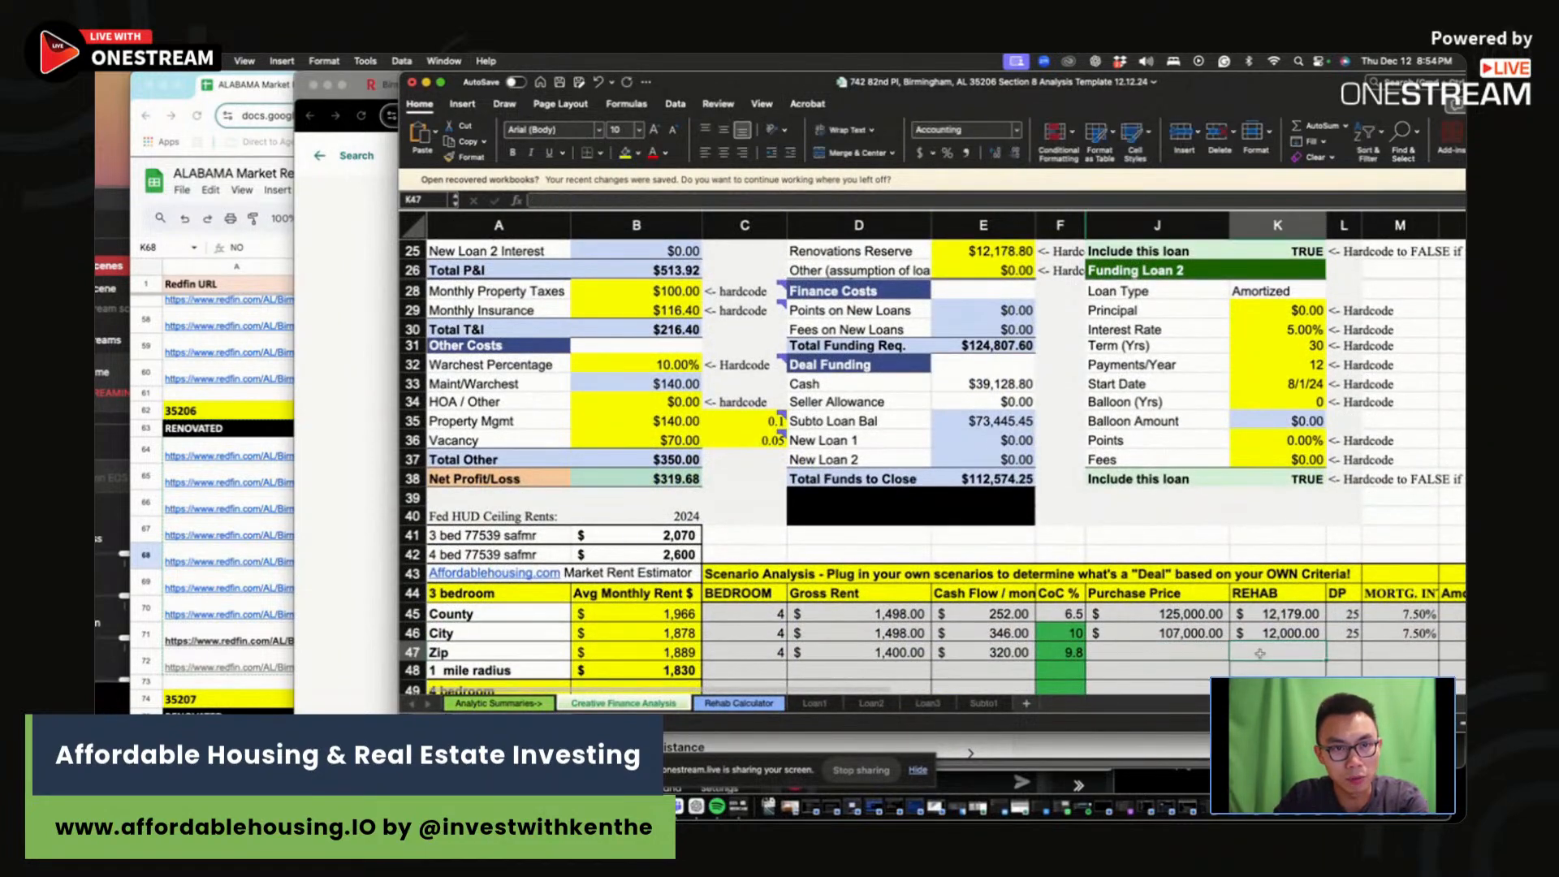
pyautogui.write('12000')
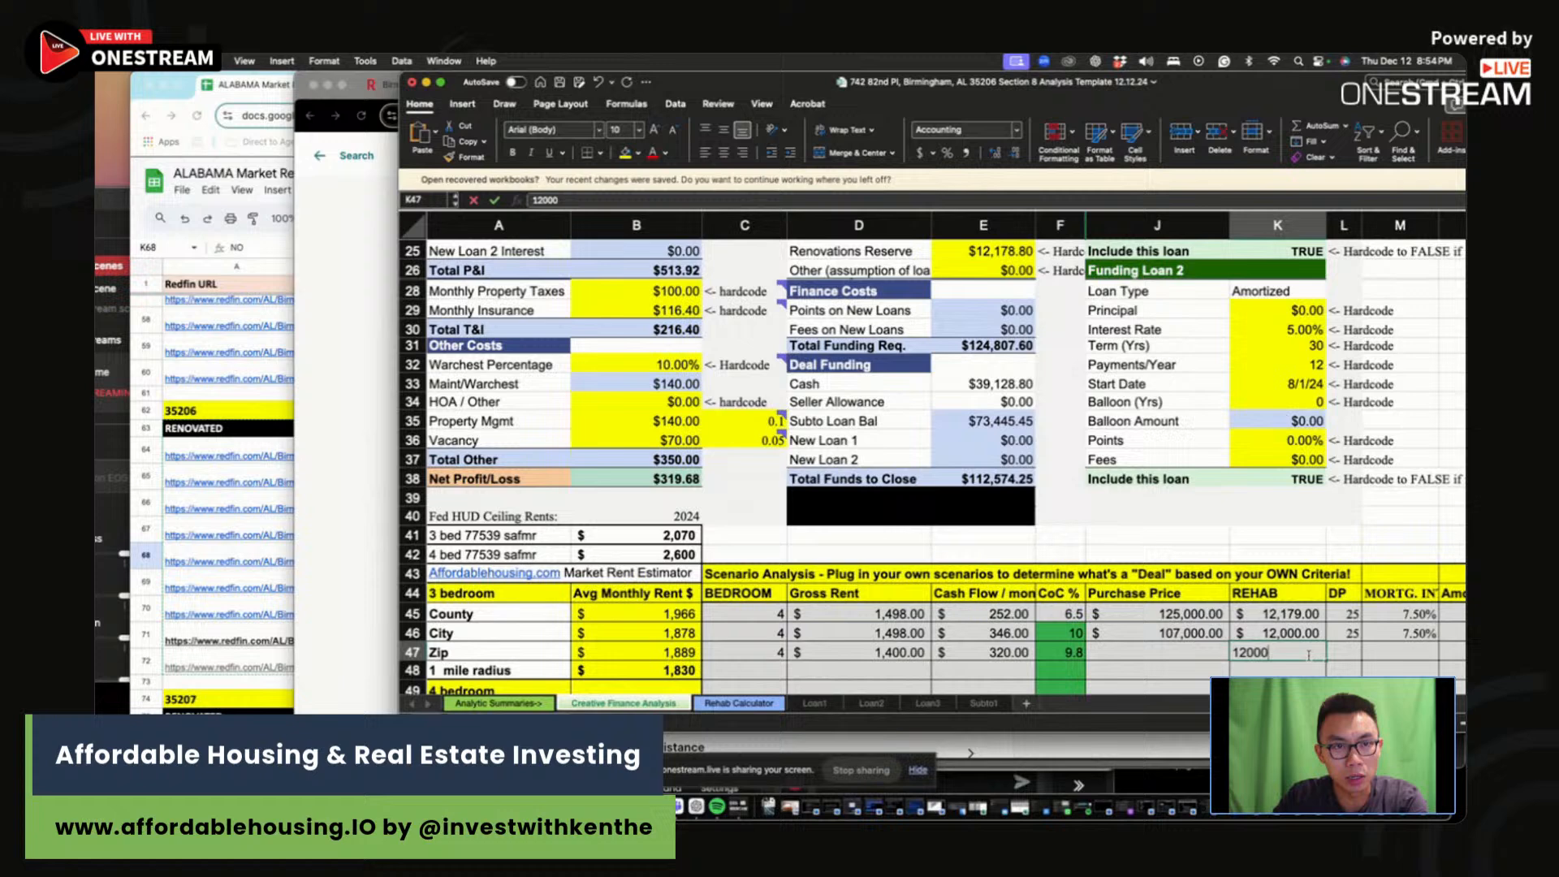
pyautogui.press('Return')
pyautogui.click(1415, 652)
pyautogui.write('7.5')
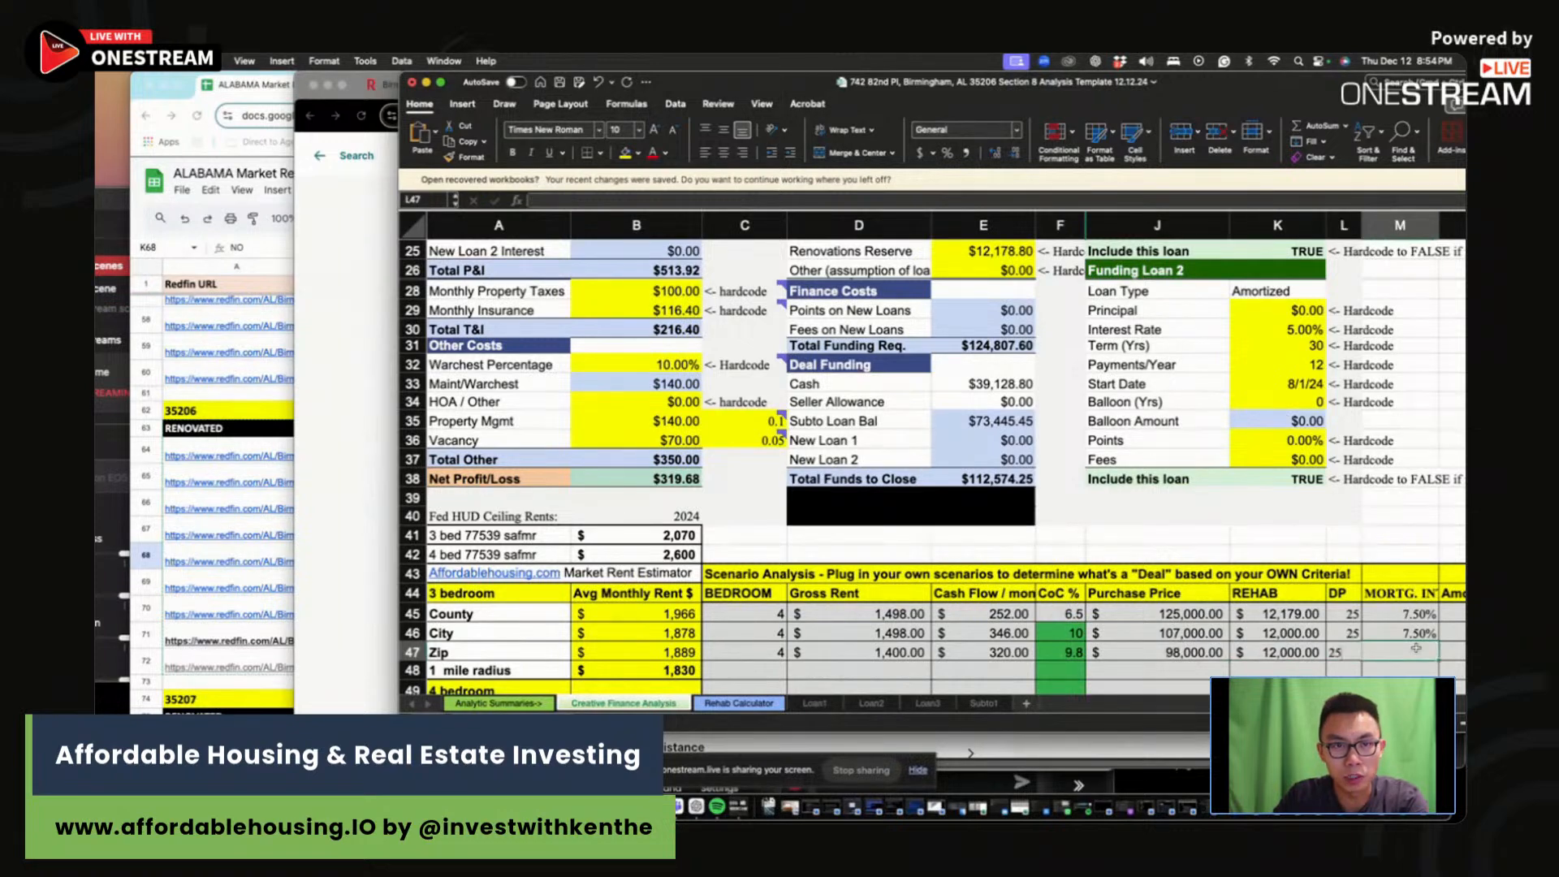
pyautogui.press('Return')
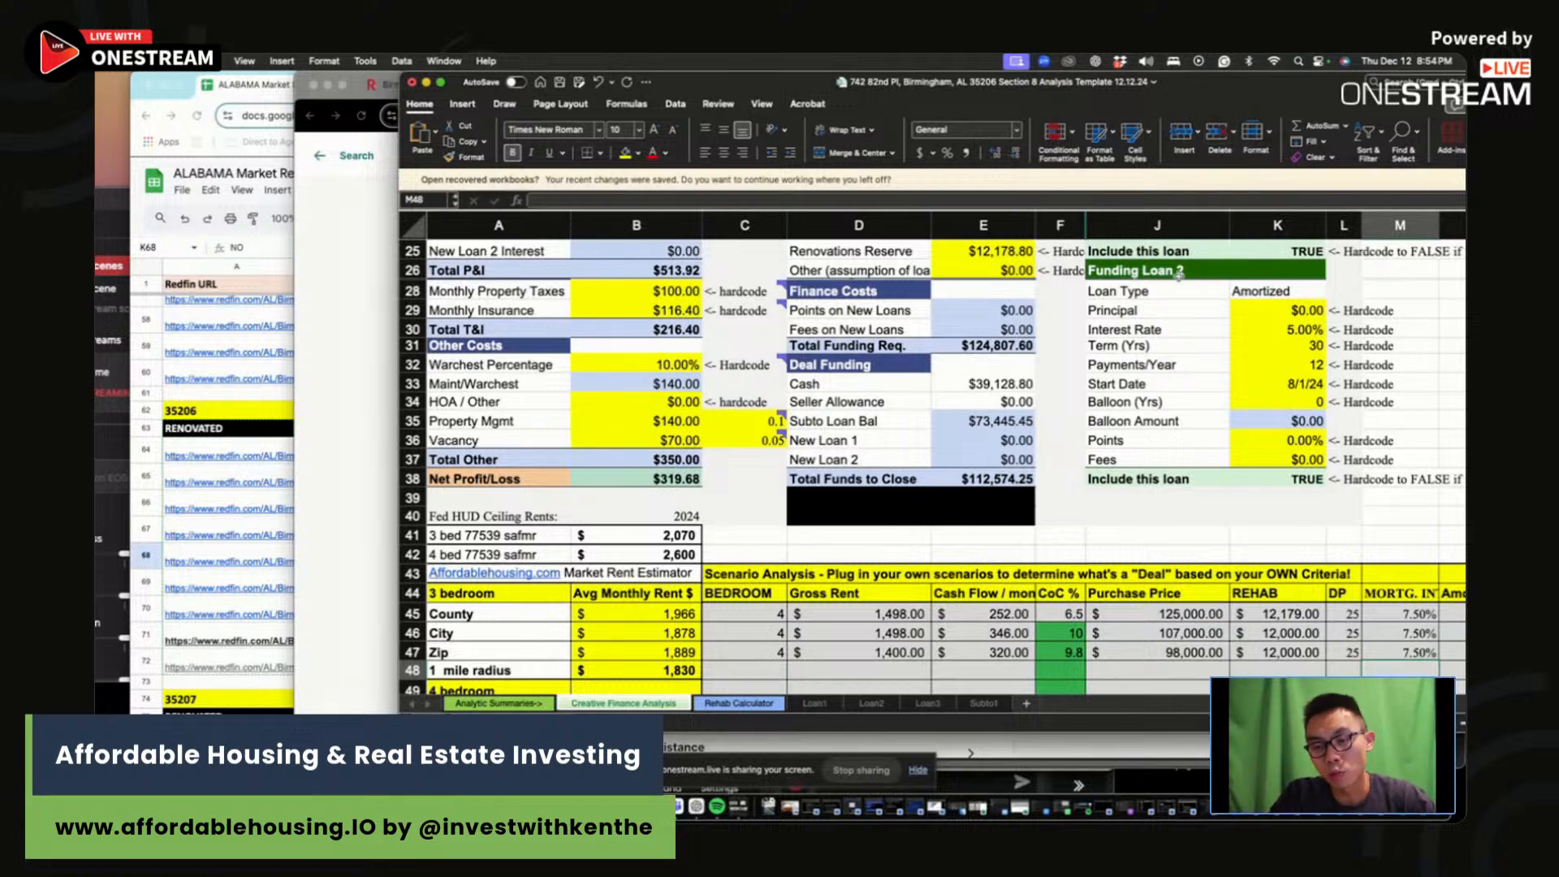
# Step: Scroll the sheet right, then go to the affordablehousing.io deal analysis tool page in Chrome
pyautogui.hscroll(3, 1179, 274)
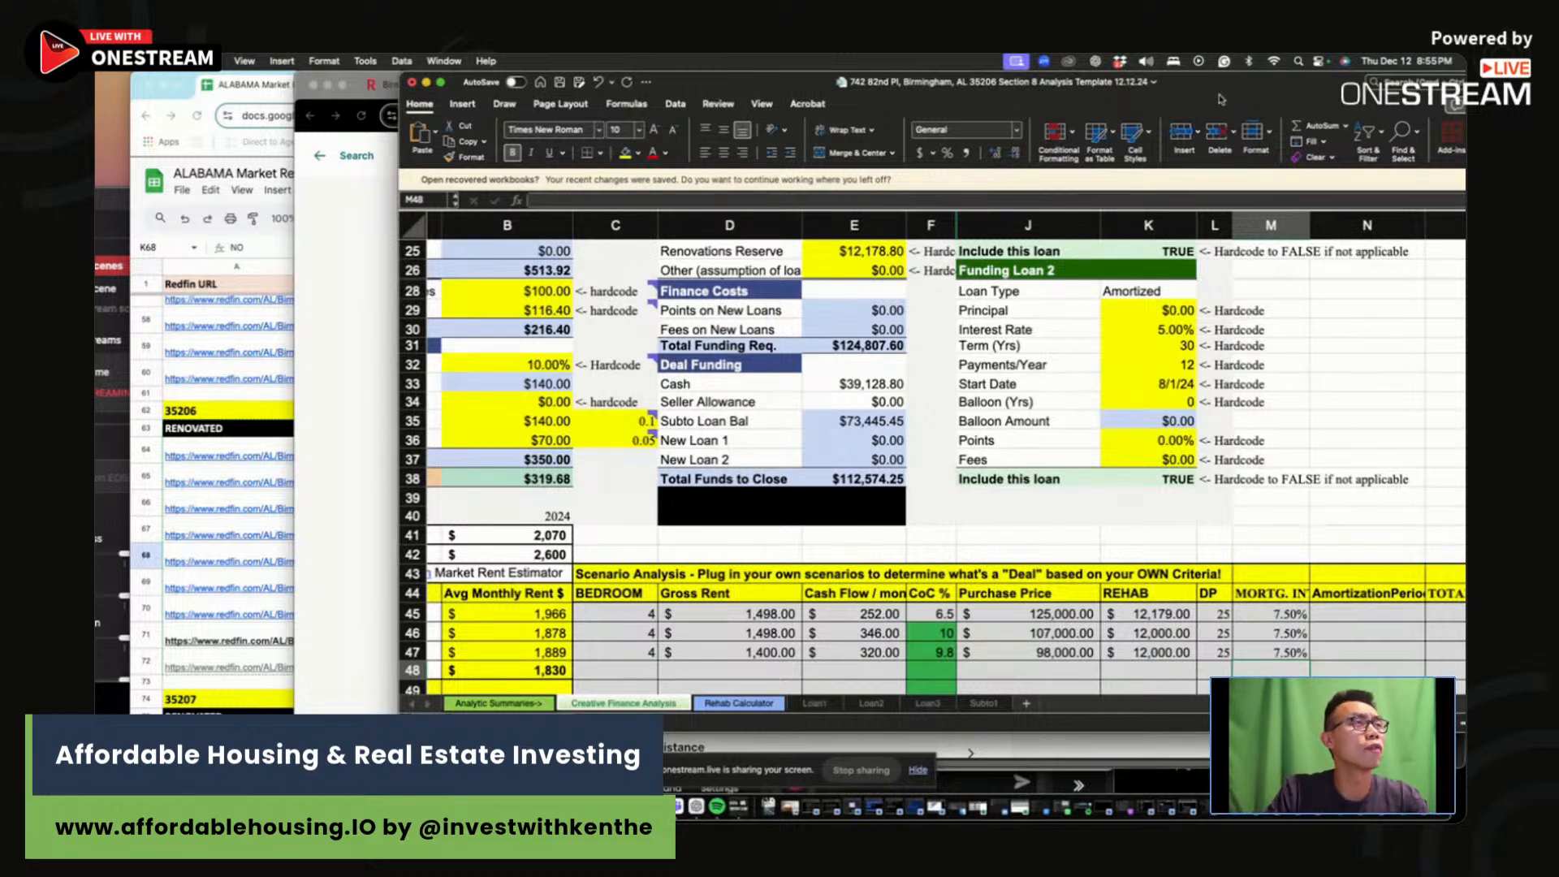
pyautogui.click(356, 351)
pyautogui.click(939, 84)
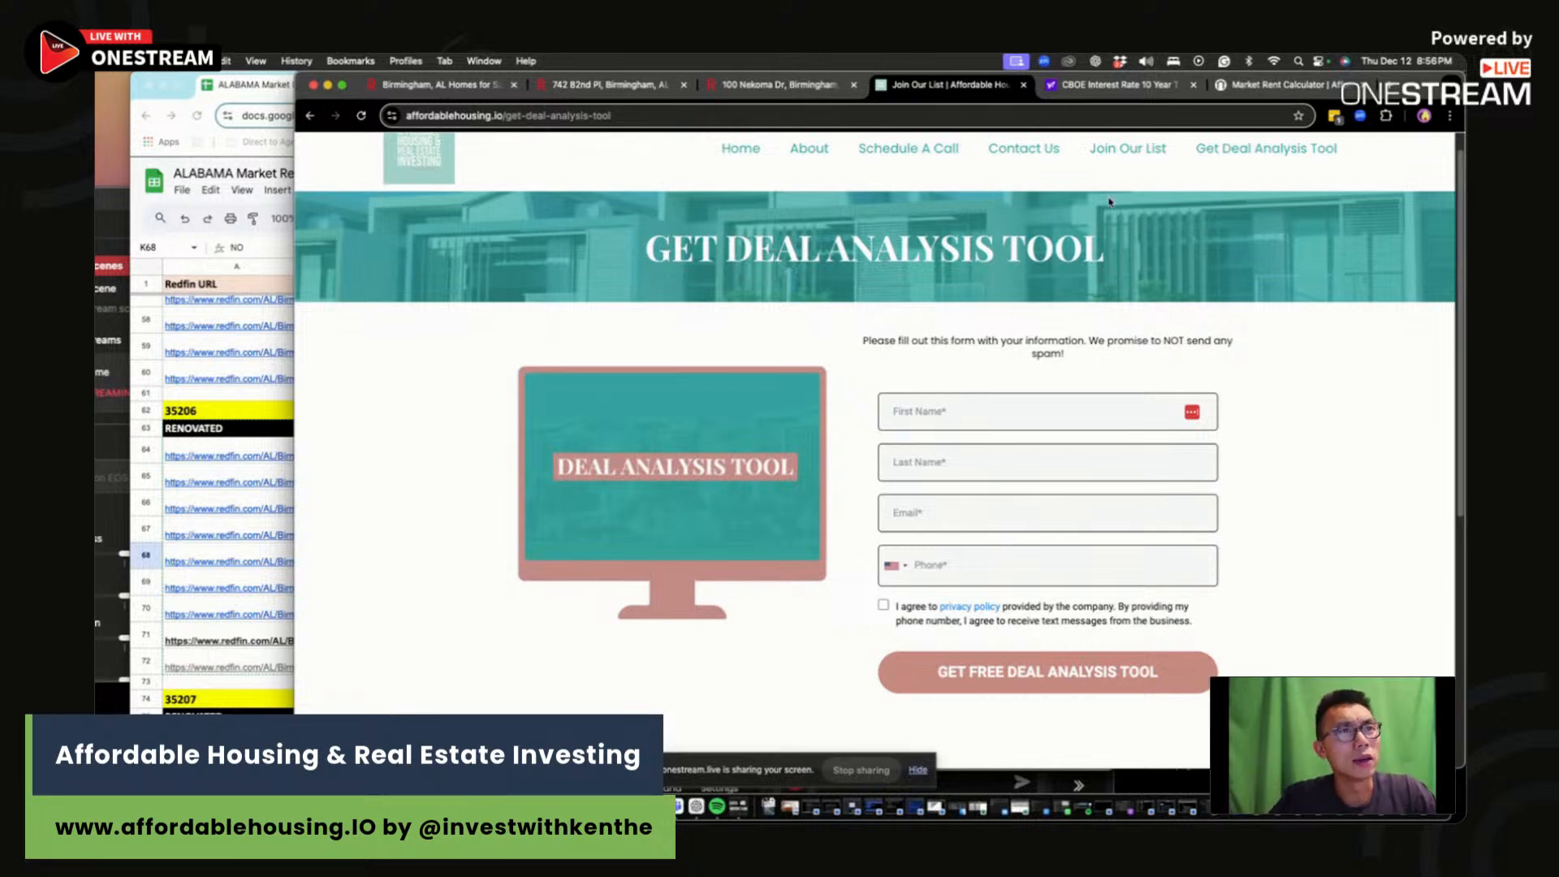
pyautogui.moveTo(1421, 91); pyautogui.dragTo(1327, 98)
pyautogui.click(1437, 432)
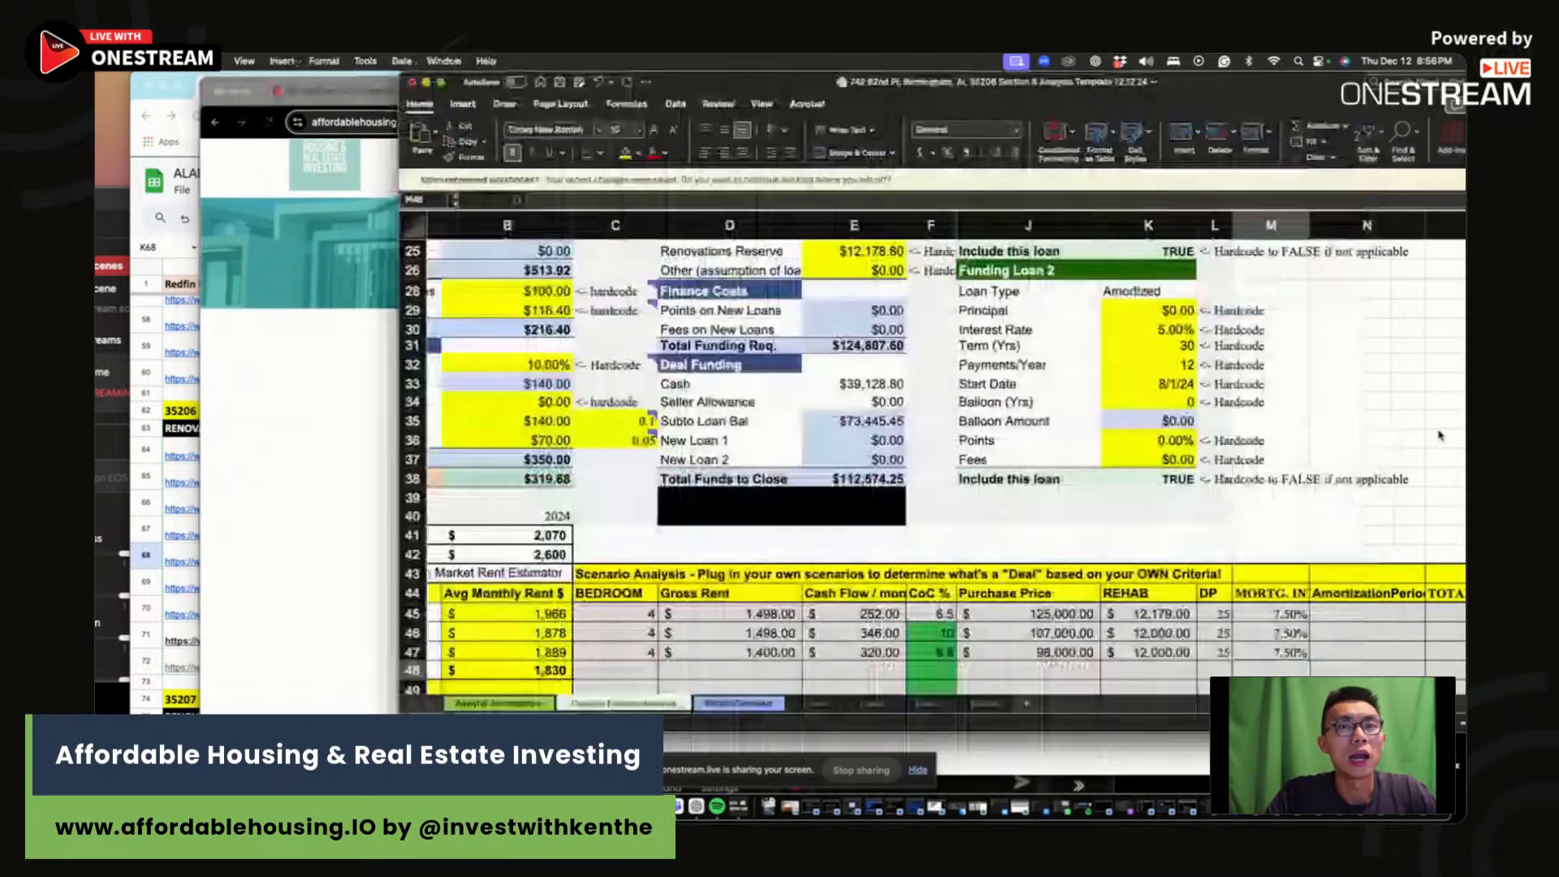
pyautogui.click(1376, 458)
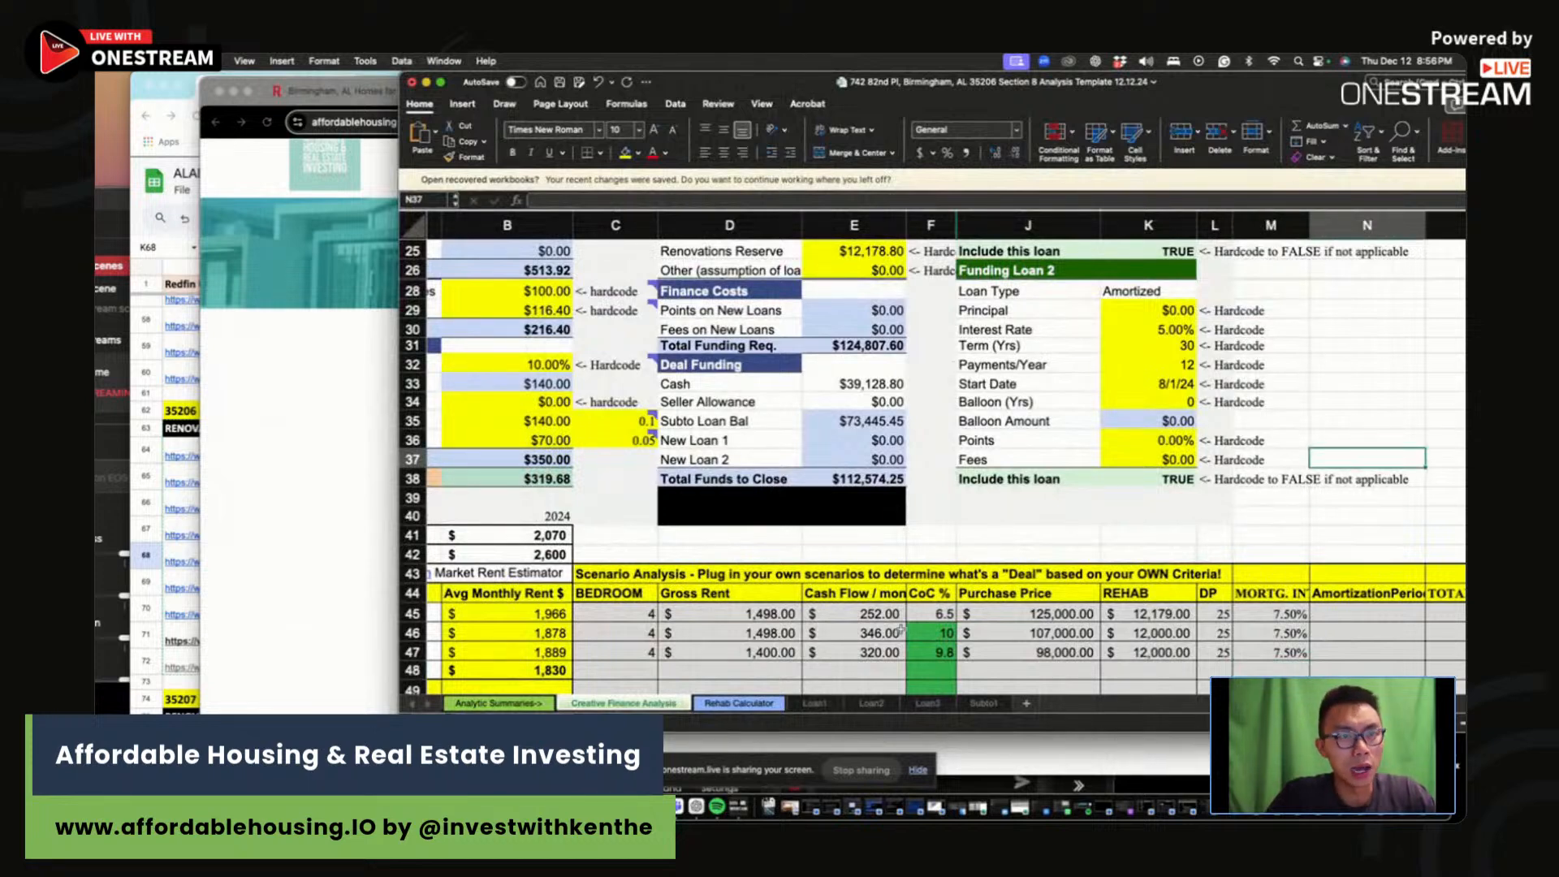
pyautogui.click(739, 703)
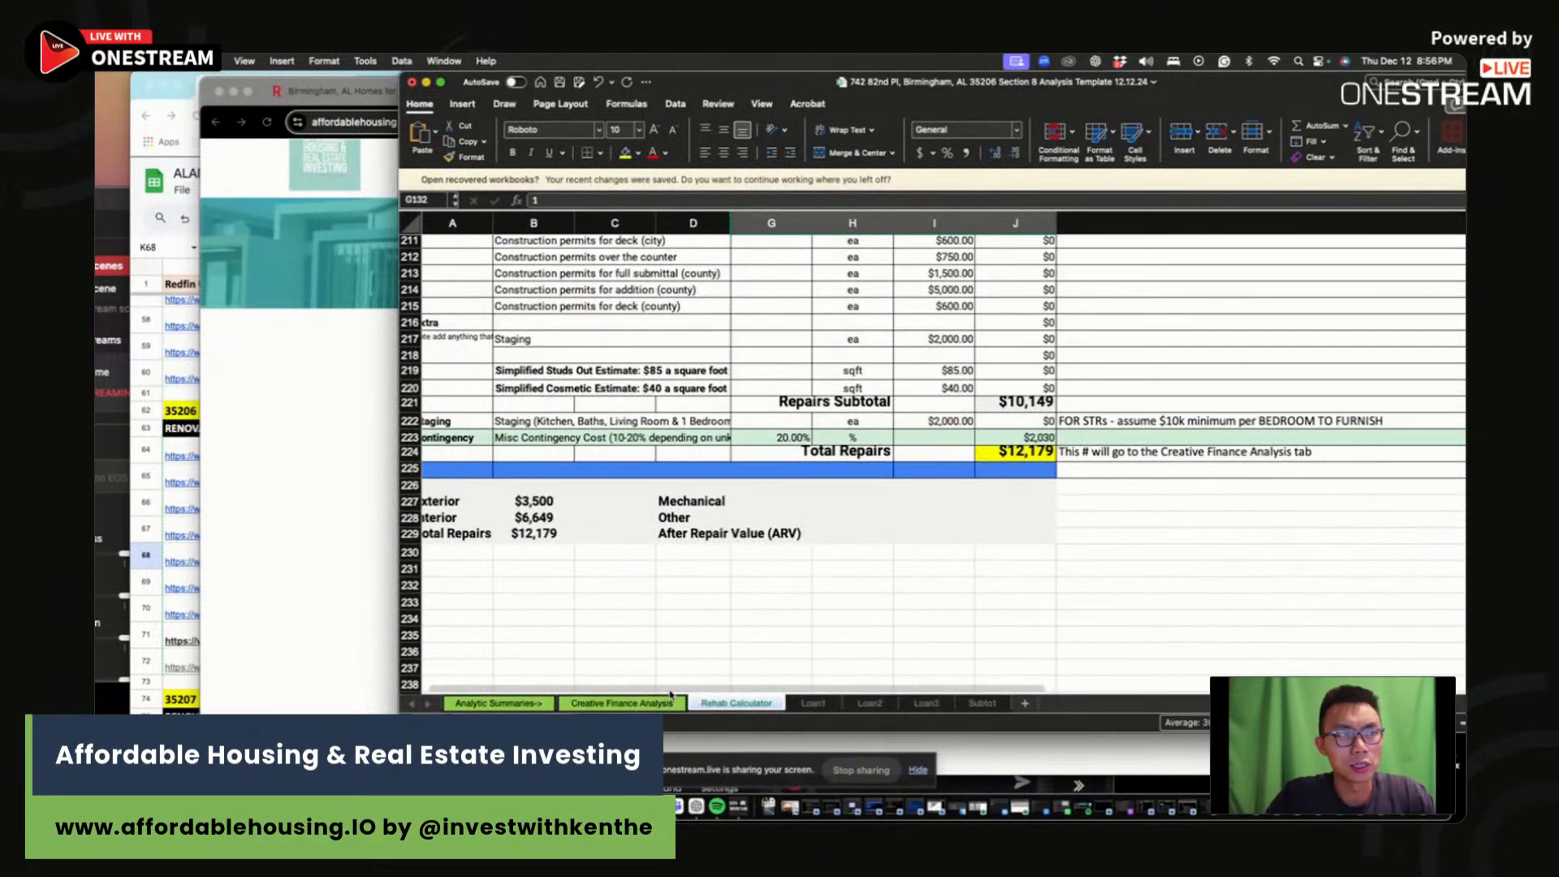
pyautogui.click(666, 701)
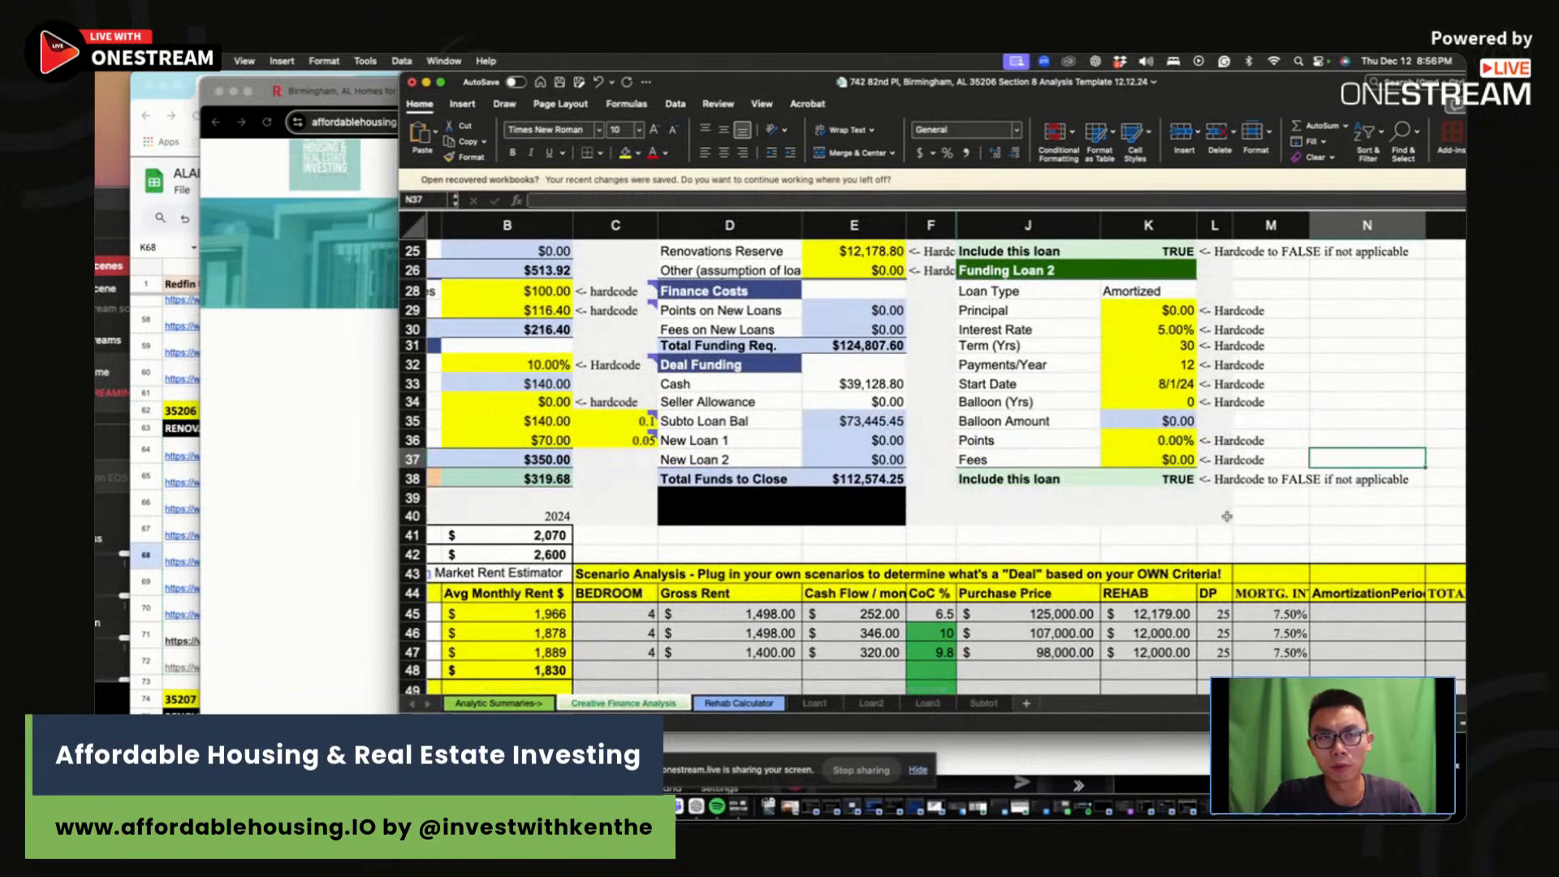
pyautogui.scroll(5, 1225, 515)
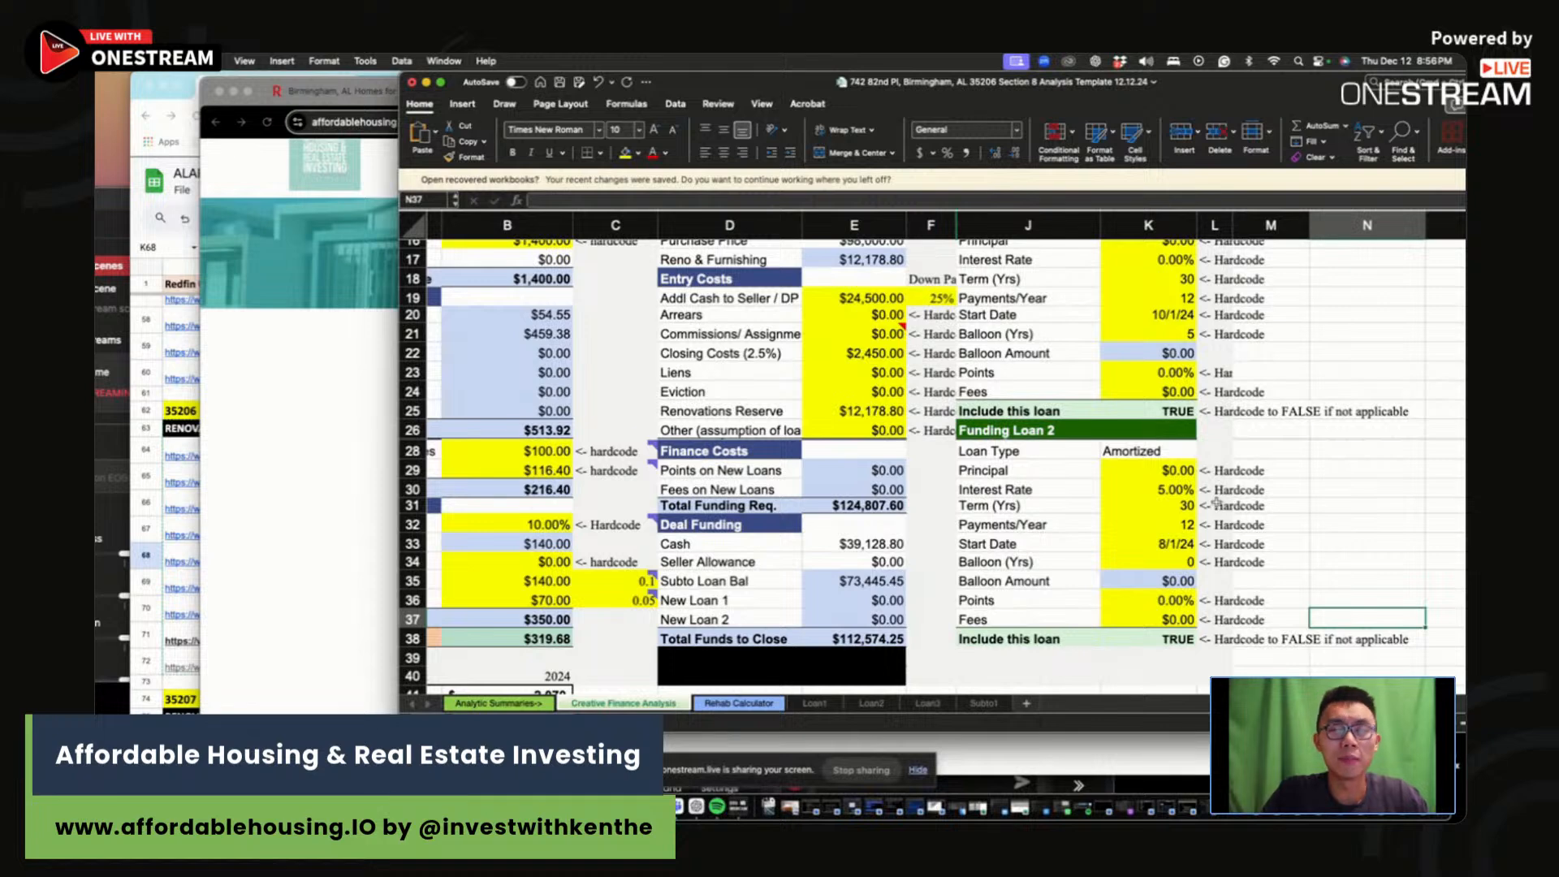
pyautogui.click(1076, 521)
pyautogui.click(1058, 454)
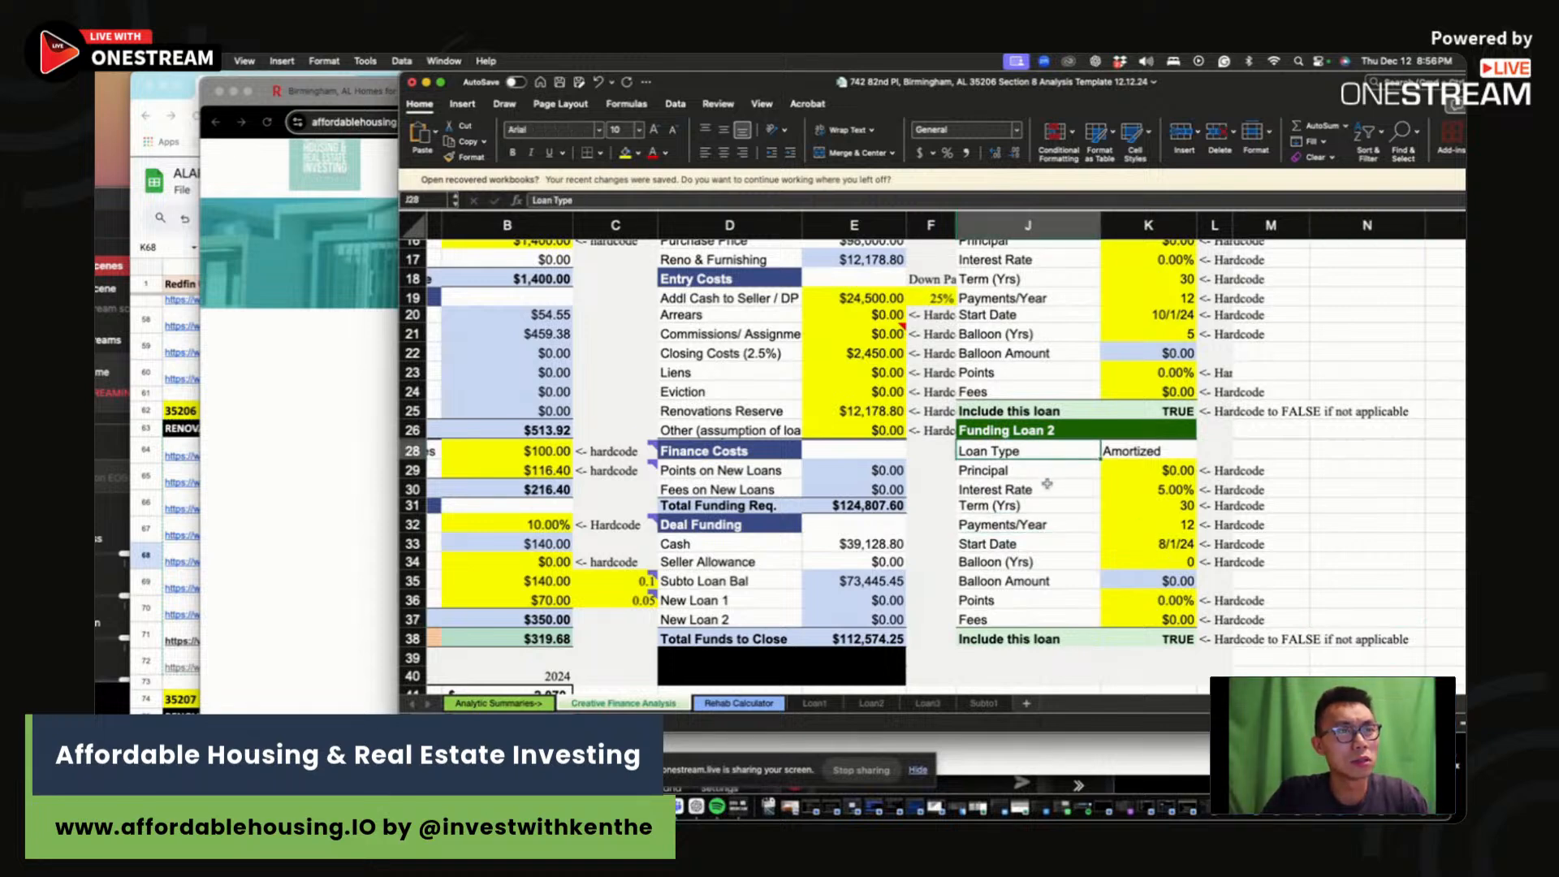
pyautogui.click(1047, 487)
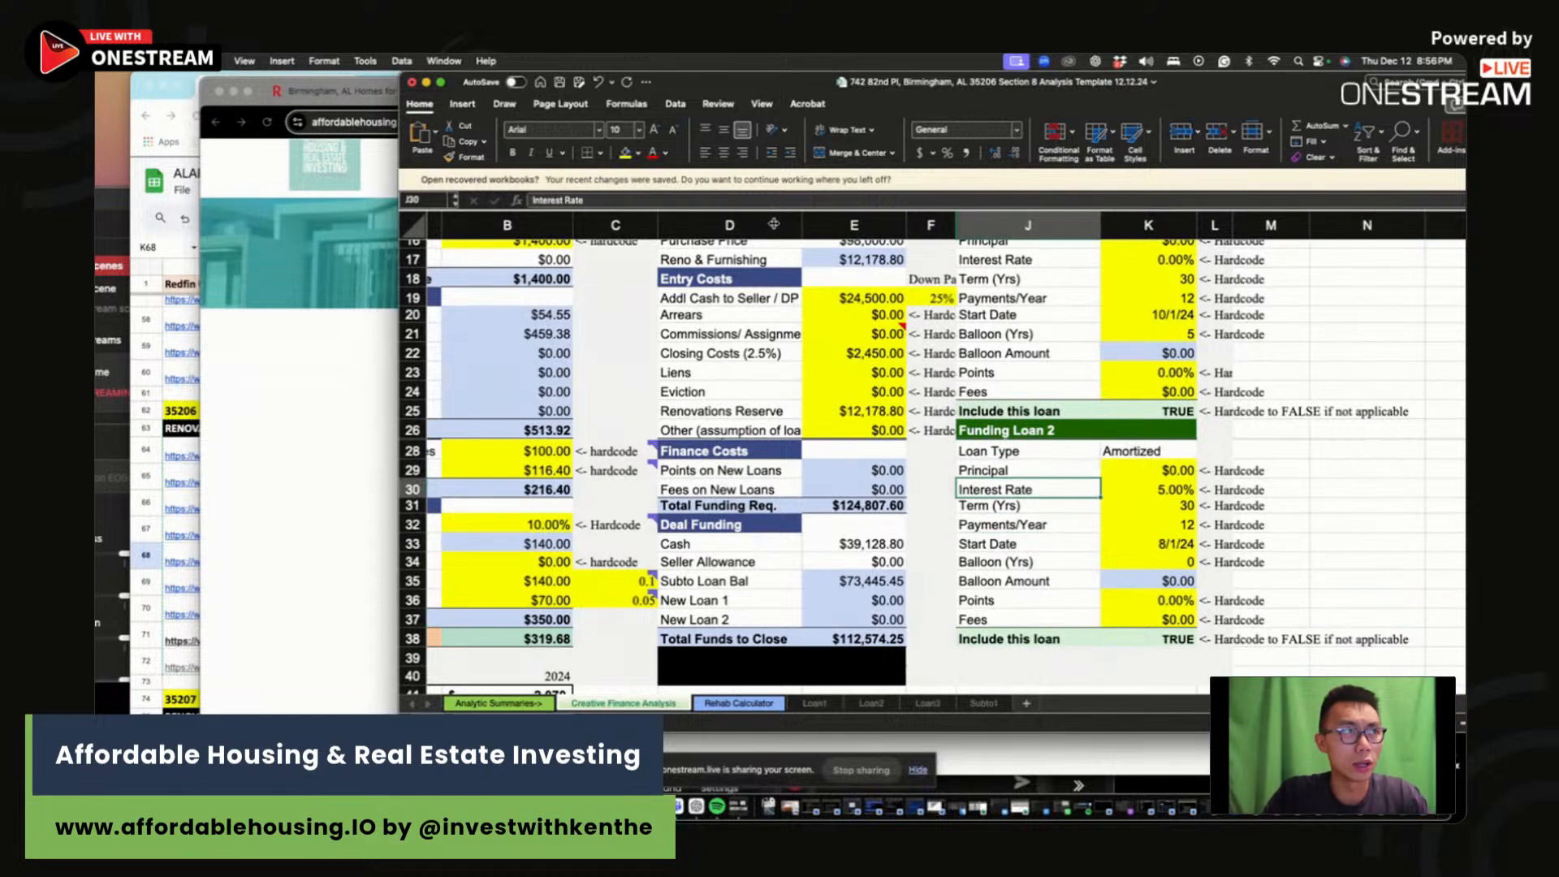
pyautogui.moveTo(719, 83); pyautogui.dragTo(781, 203)
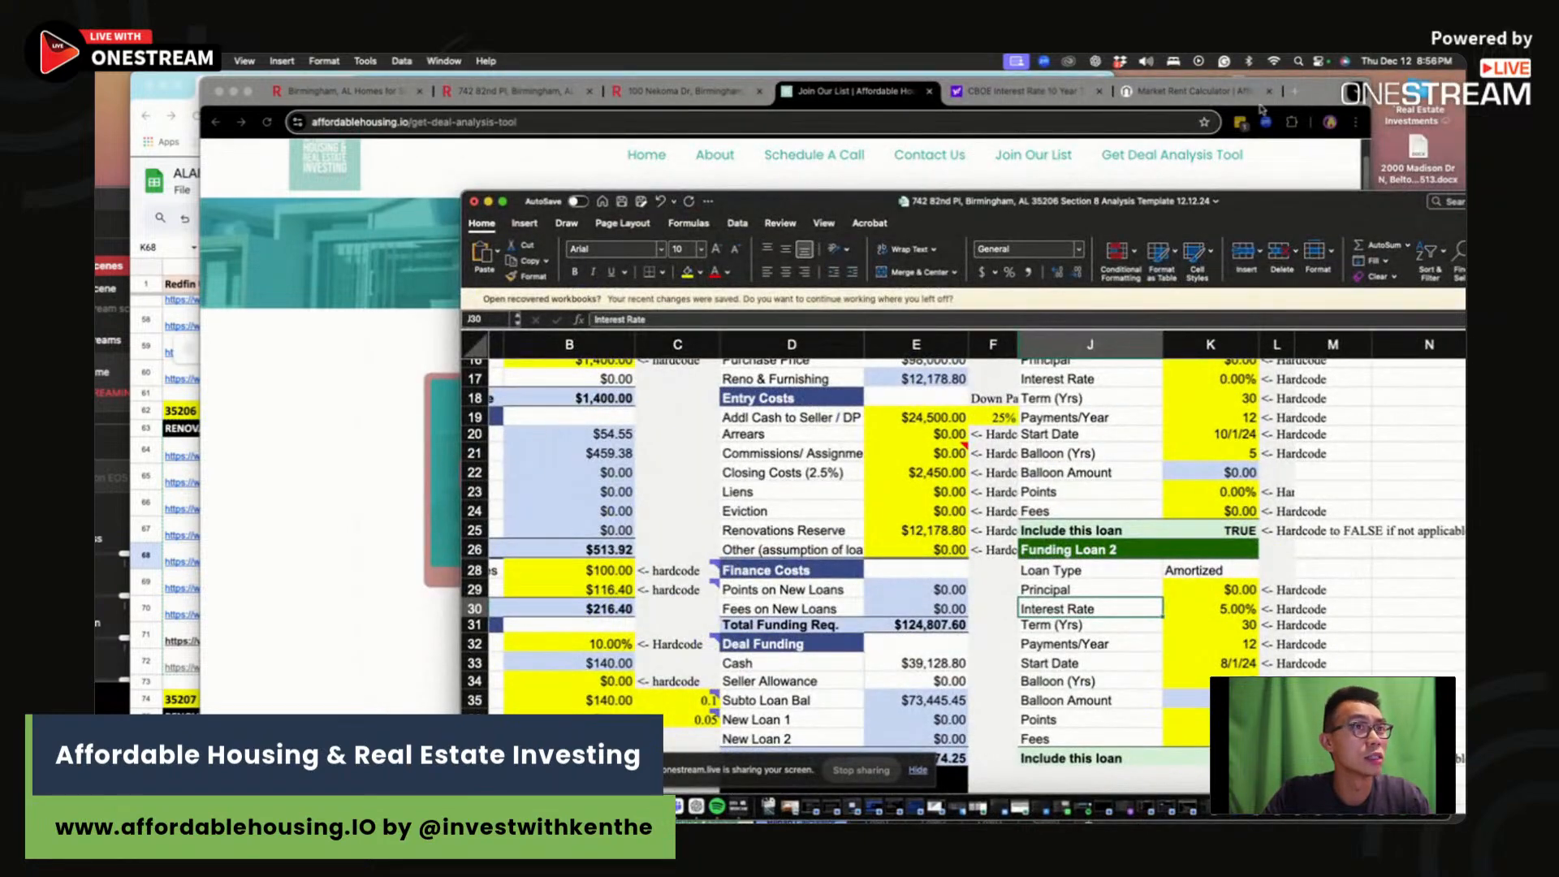
pyautogui.moveTo(1315, 95); pyautogui.dragTo(1441, 111)
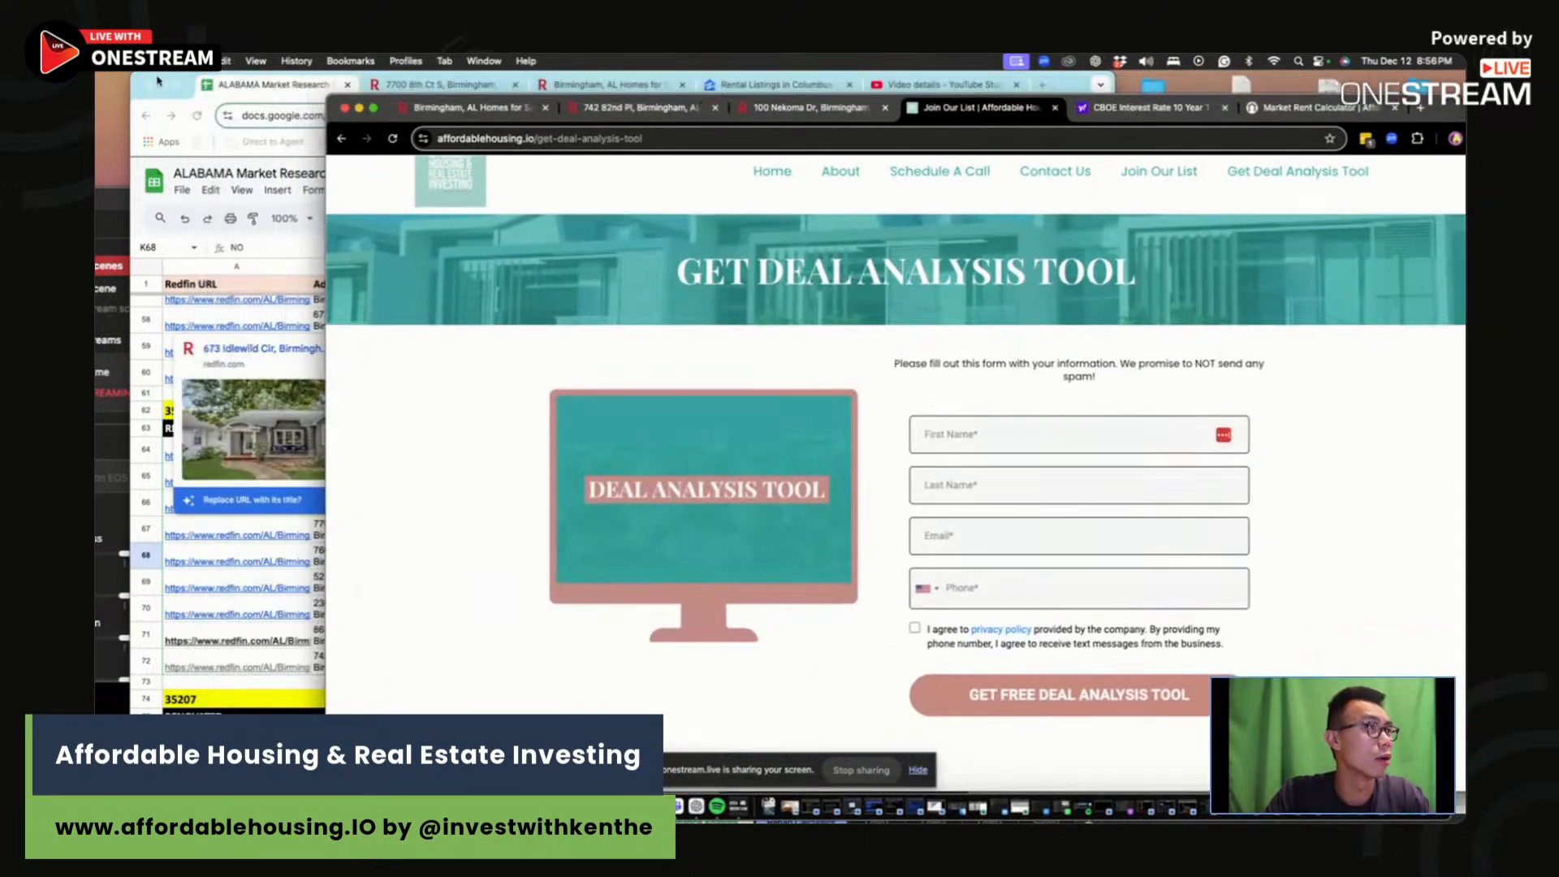
# Step: Move Google Sheets aside and raise OneStream Live Studio to show its live chat
pyautogui.moveTo(159, 82); pyautogui.dragTo(597, 282)
pyautogui.click(266, 172)
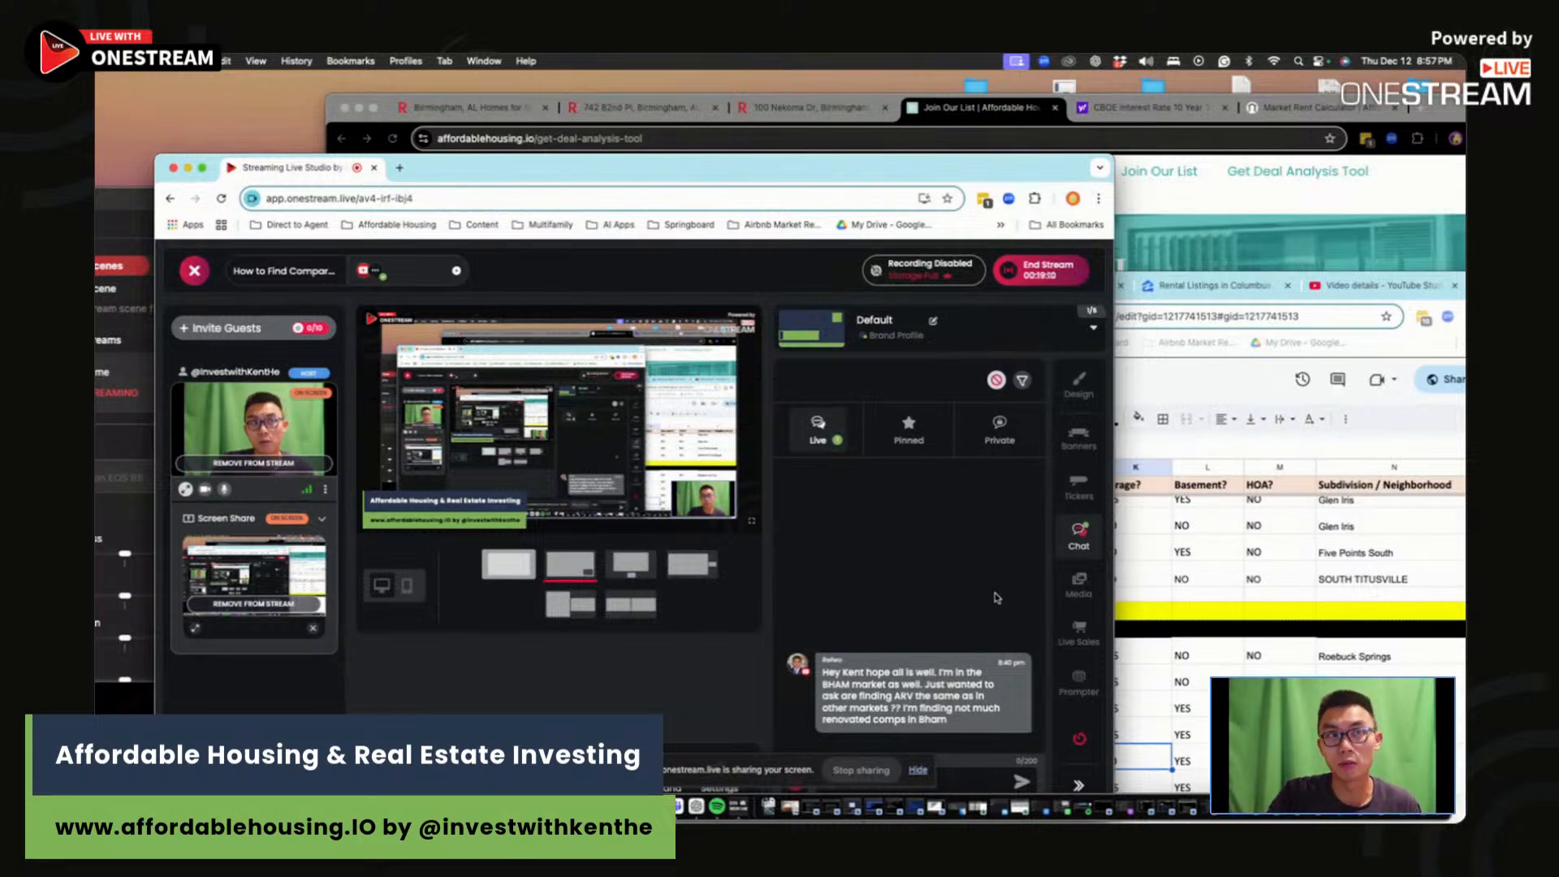
pyautogui.moveTo(986, 172); pyautogui.dragTo(996, 115)
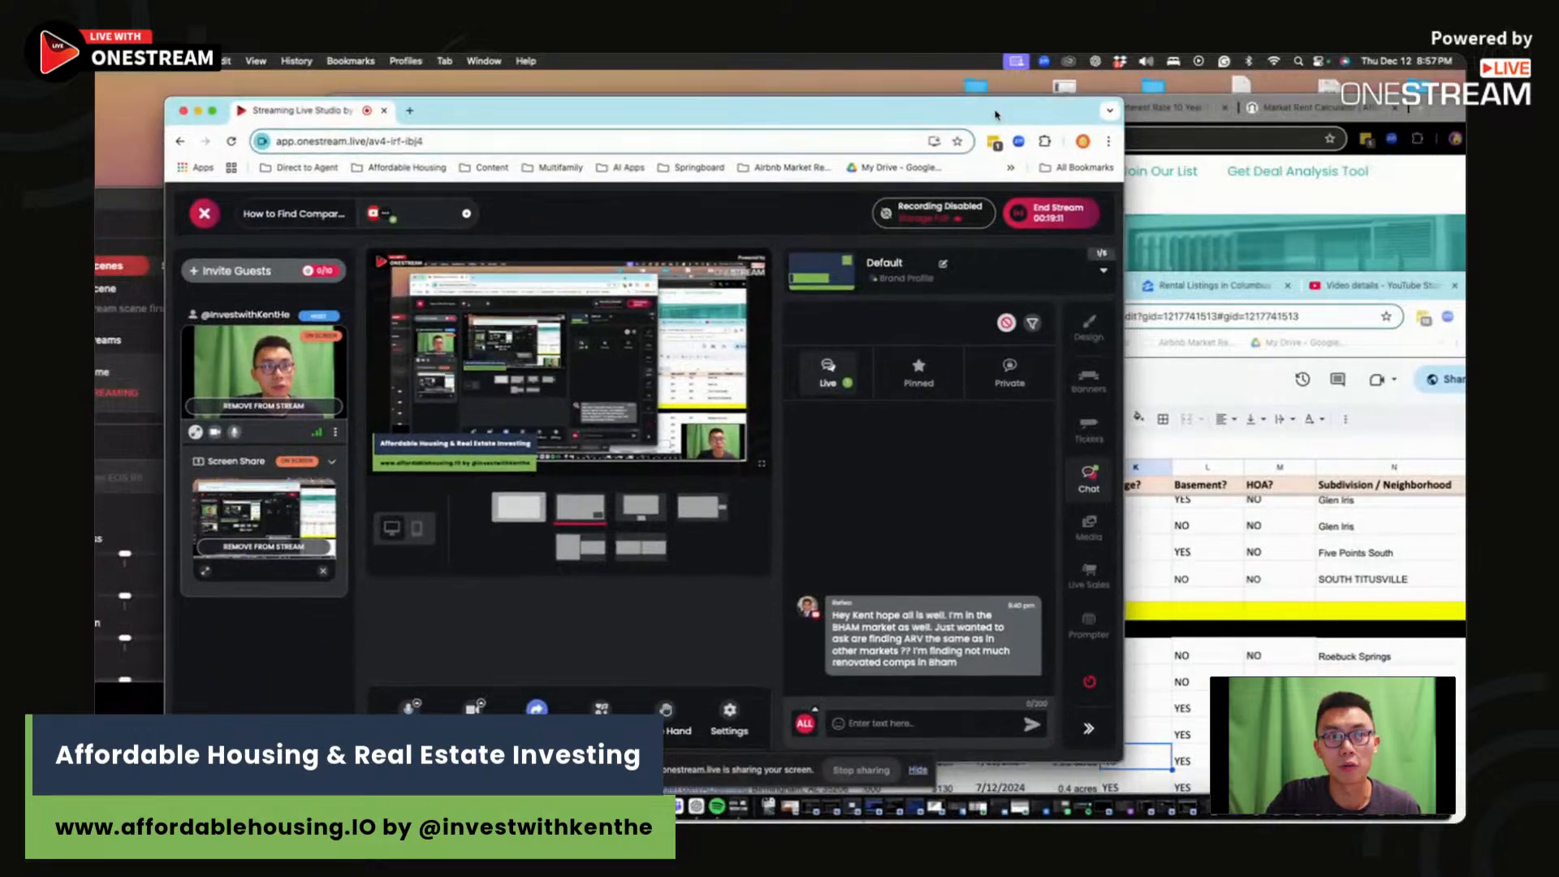